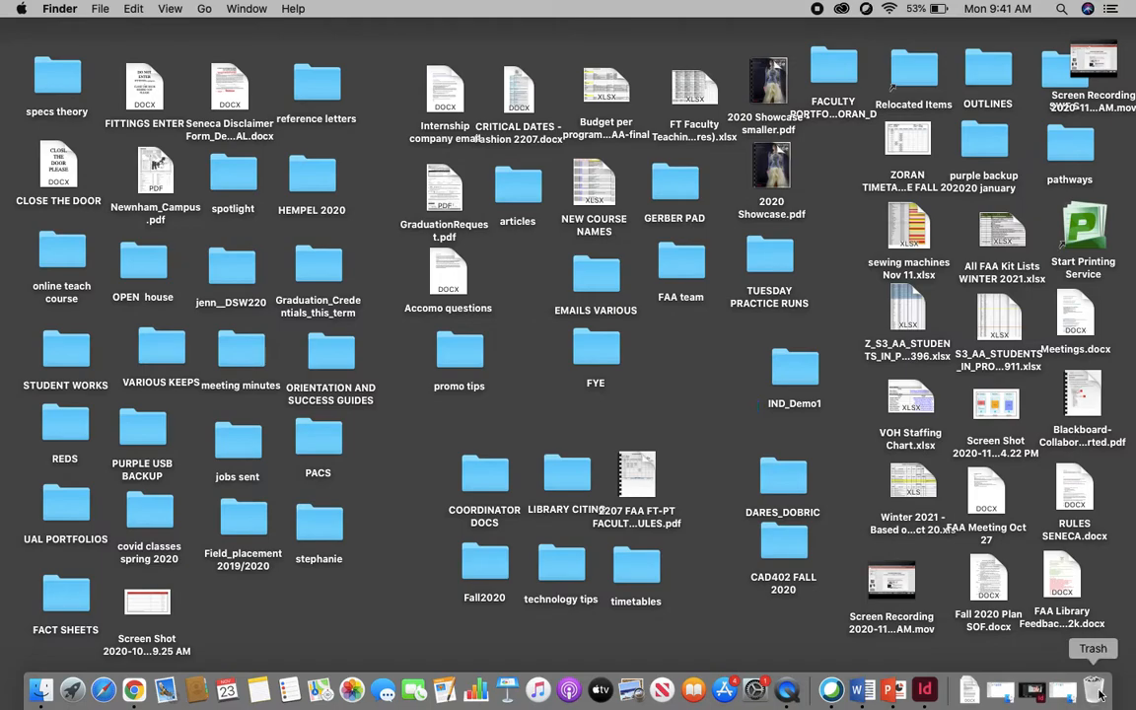
Open 2 InDesign Cheat Sheet.pdf from the desktop's IND_Demo1 folder, review its toolbox overview and shortcut tables, and close it.
{"action": "double_click", "coordinate": [787, 369]}
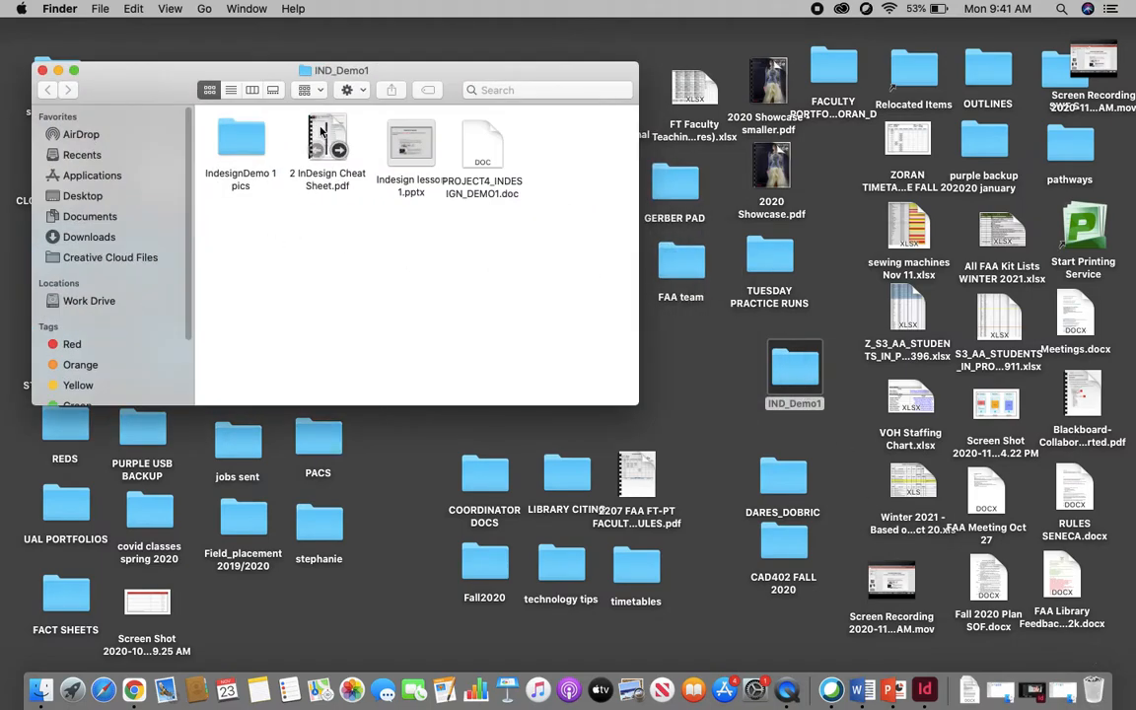
{"action": "double_click", "coordinate": [320, 131]}
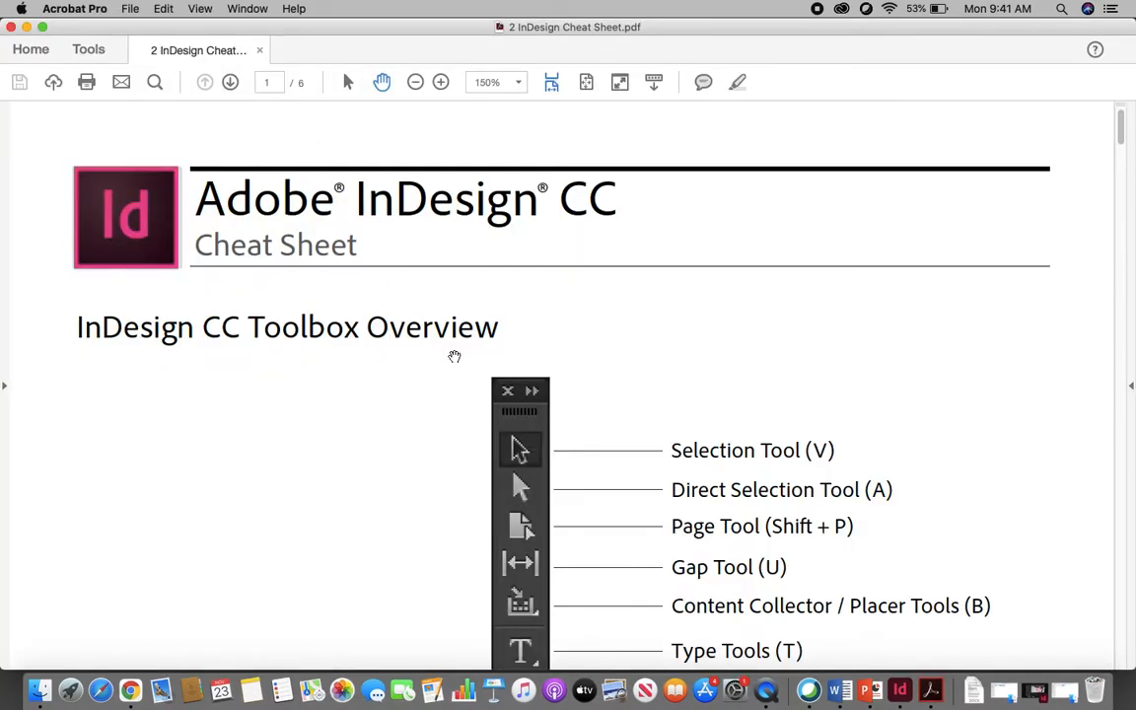
{"action": "scroll", "coordinate": [464, 227], "scroll_direction": "down", "scroll_amount": 1}
{"action": "scroll", "coordinate": [464, 228], "scroll_direction": "down", "scroll_amount": 5}
{"action": "left_click", "coordinate": [415, 81]}
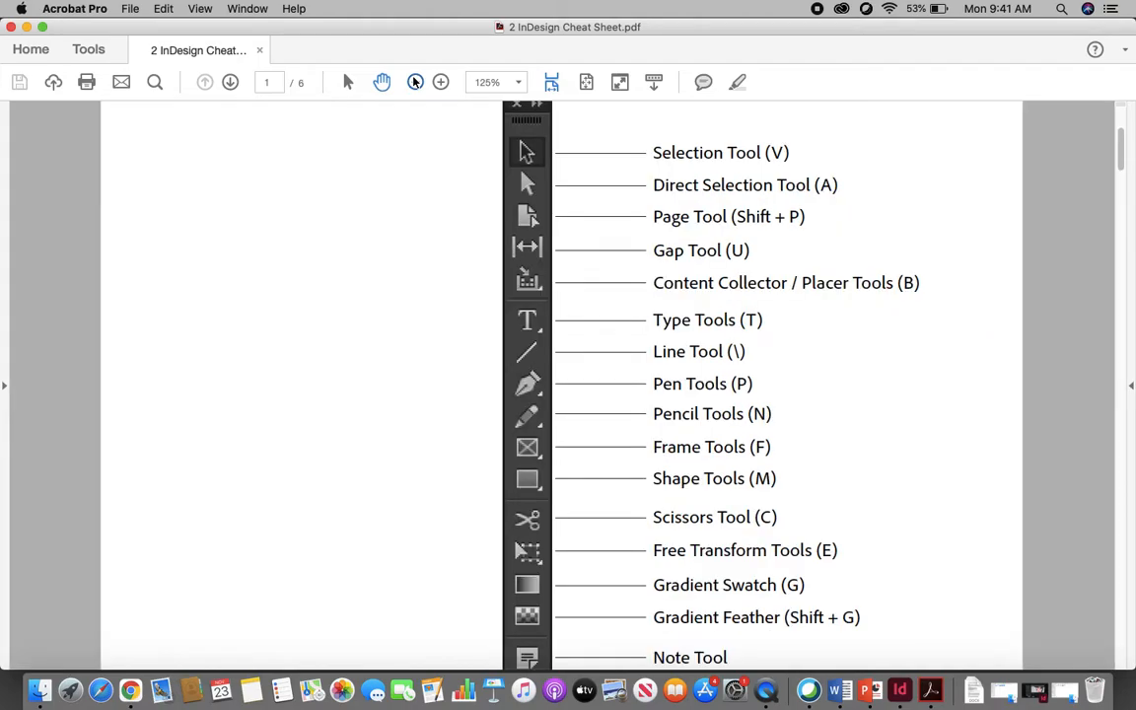
{"action": "left_click", "coordinate": [415, 82]}
{"action": "scroll", "coordinate": [566, 335], "scroll_direction": "down", "scroll_amount": 10}
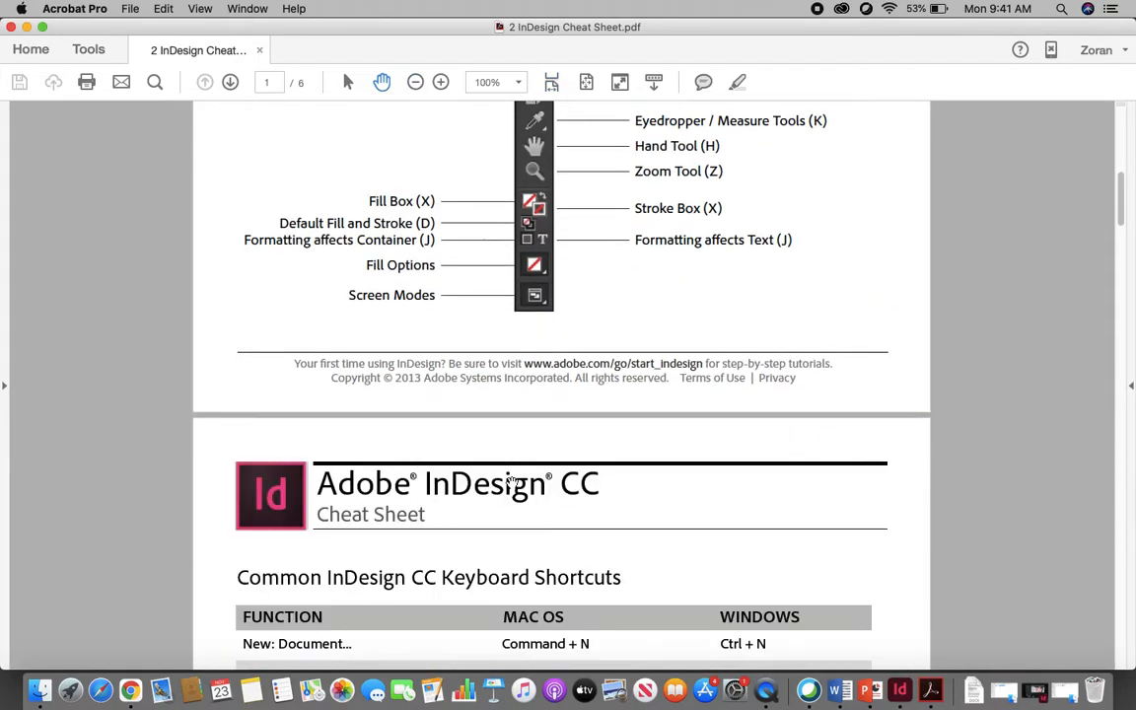
{"action": "scroll", "coordinate": [532, 256], "scroll_direction": "down", "scroll_amount": 15}
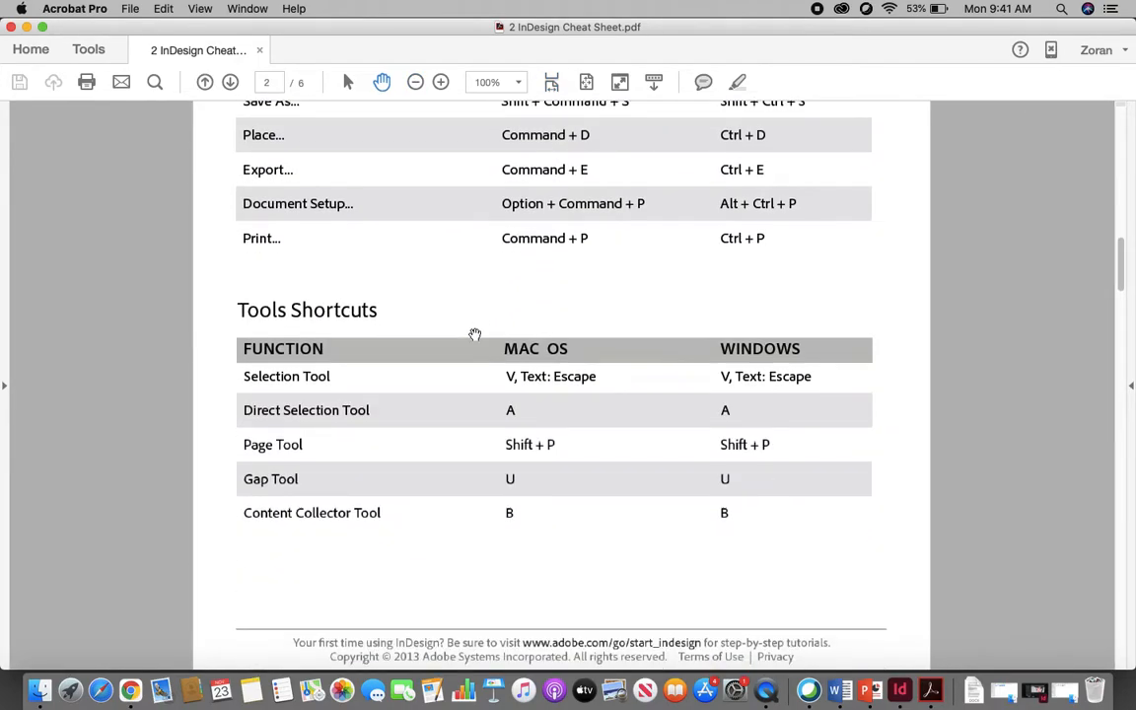
{"action": "scroll", "coordinate": [462, 229], "scroll_direction": "down", "scroll_amount": 8}
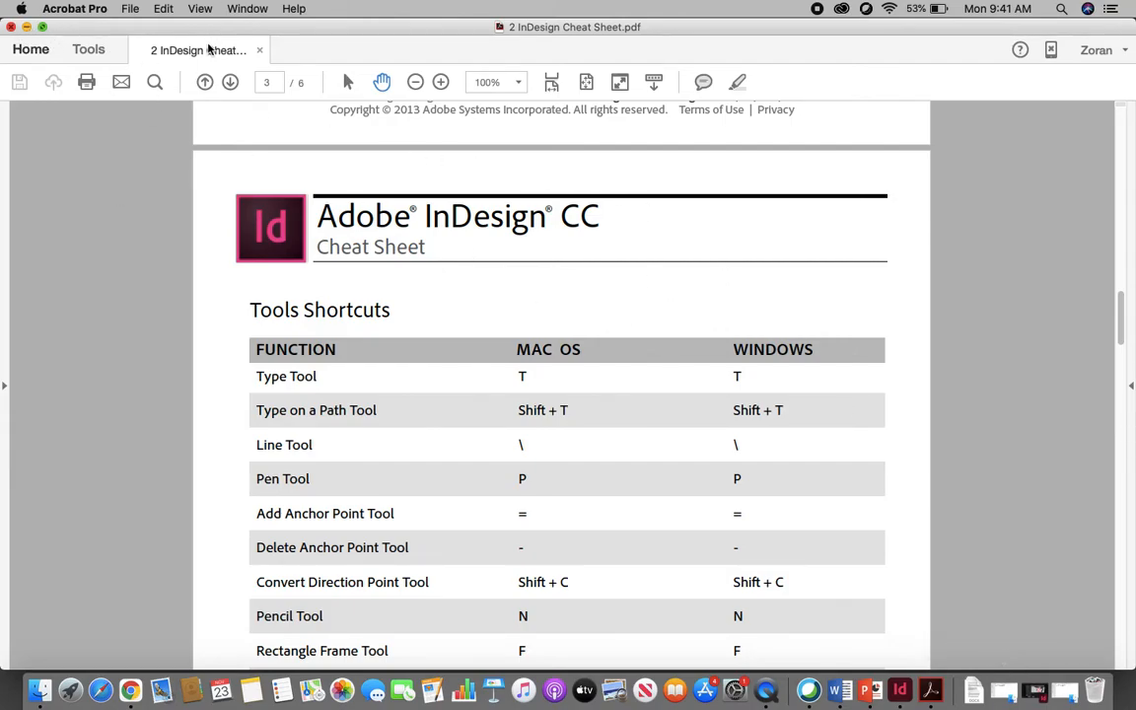
{"action": "left_click", "coordinate": [12, 27]}
{"action": "left_click", "coordinate": [271, 247]}
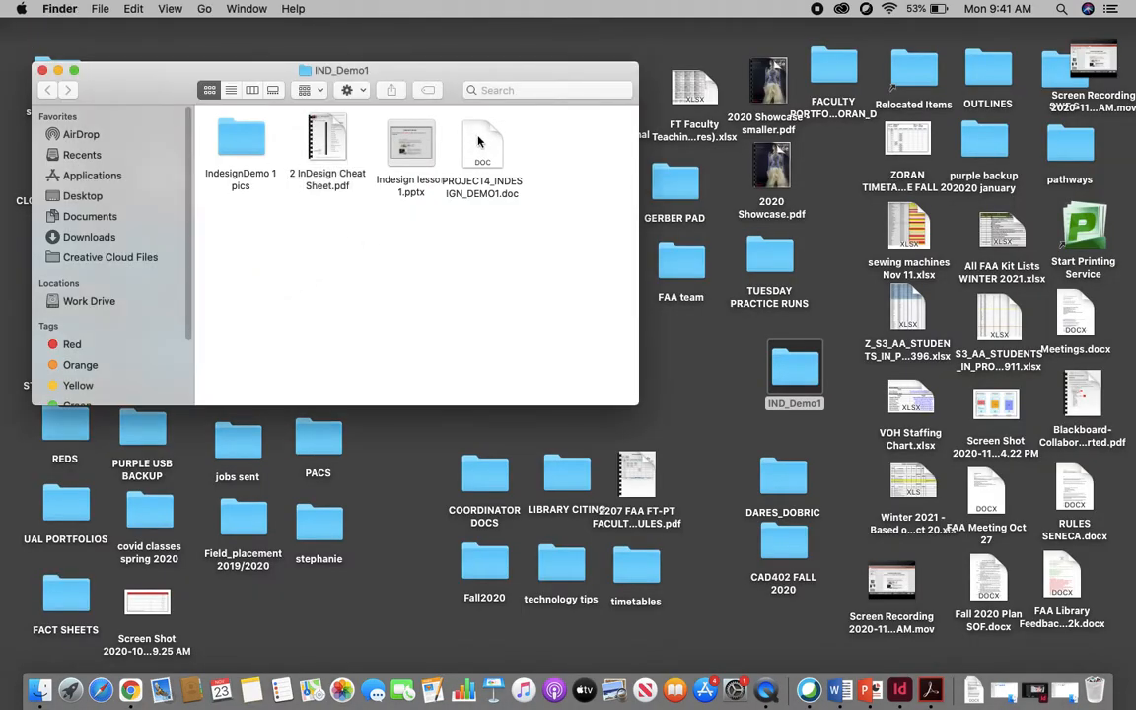
Open PROJECT4_INDESIGN_DEMO1.doc in Word and reposition and resize its window to fill most of the screen.
{"action": "double_click", "coordinate": [477, 143]}
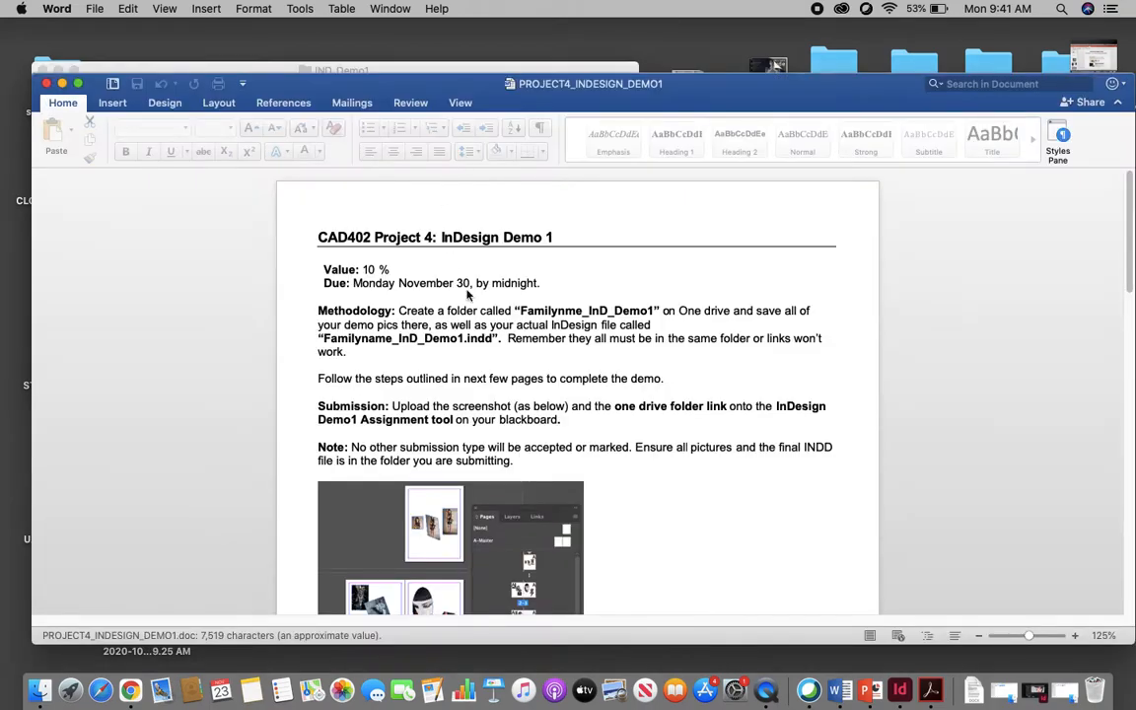
{"action": "scroll", "coordinate": [574, 373], "scroll_direction": "up", "scroll_amount": 7}
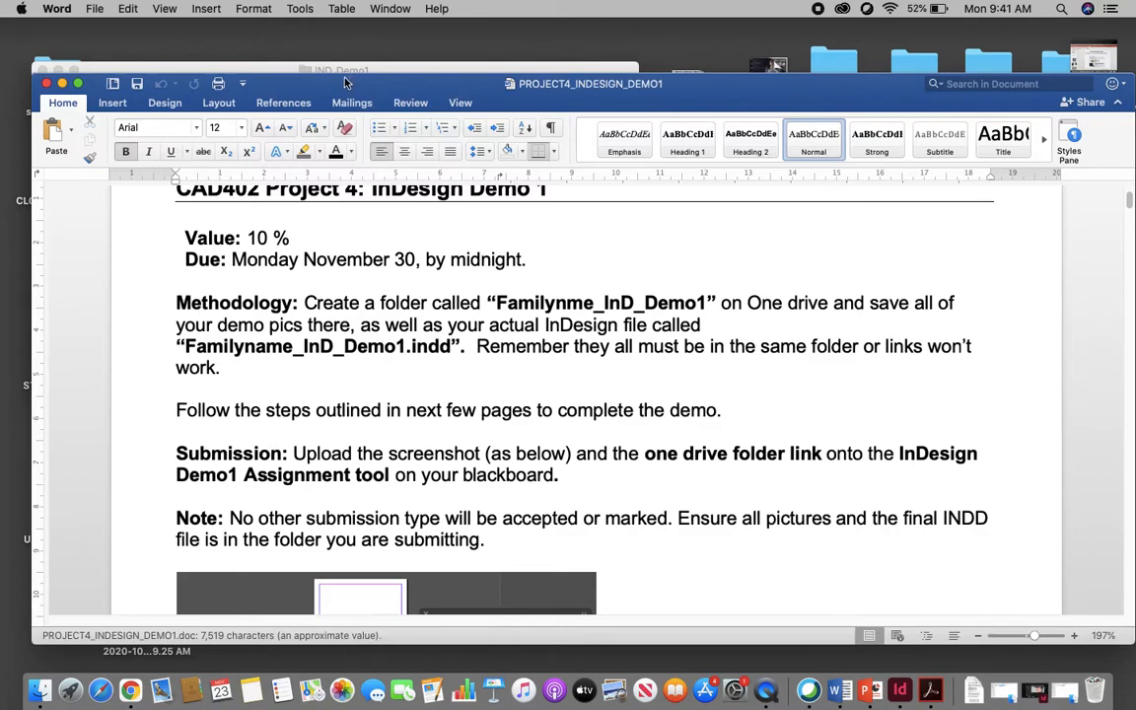
{"action": "left_click_drag", "start_coordinate": [322, 96], "coordinate": [273, 59]}
{"action": "left_click_drag", "start_coordinate": [1110, 605], "coordinate": [1121, 647]}
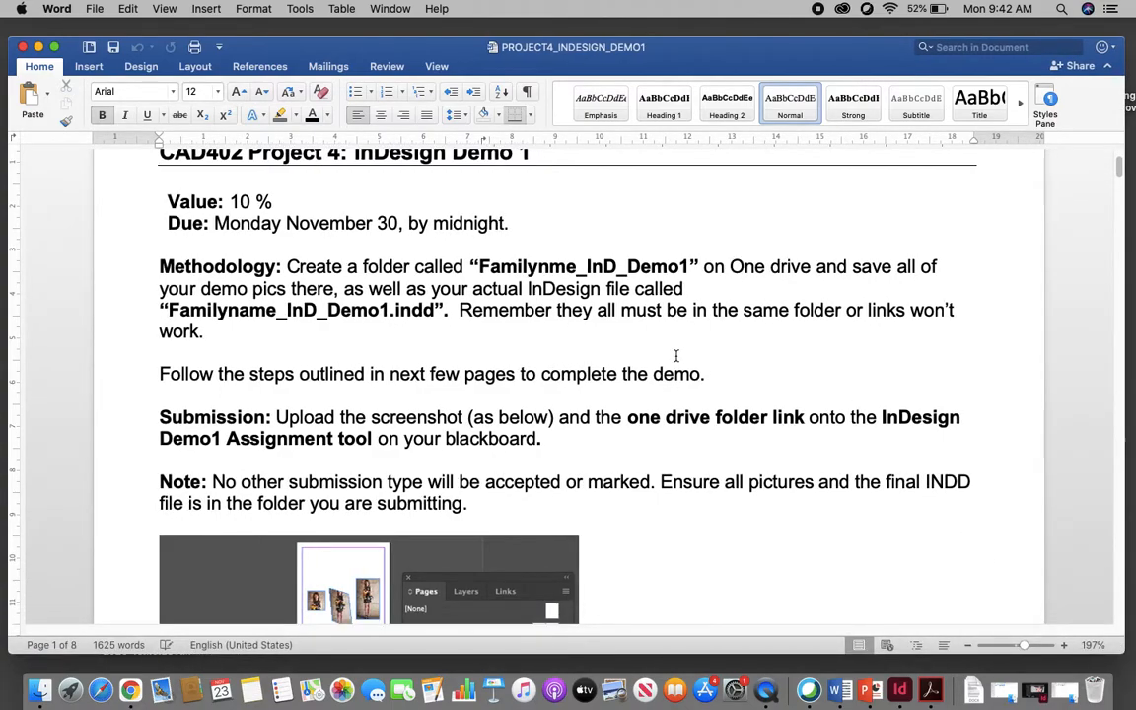
Read the assignment's value, due date, methodology and submission requirements on the first page of the project brief.
{"action": "scroll", "coordinate": [676, 355], "scroll_direction": "up", "scroll_amount": 3}
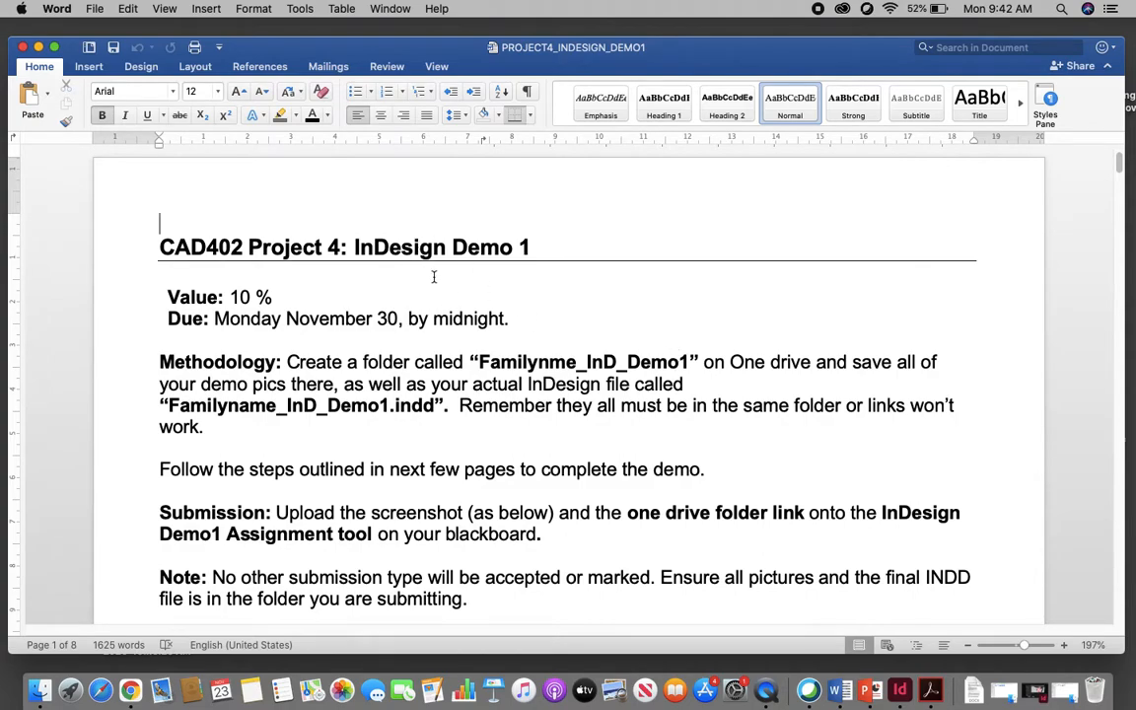
{"action": "scroll", "coordinate": [566, 310], "scroll_direction": "down", "scroll_amount": 2}
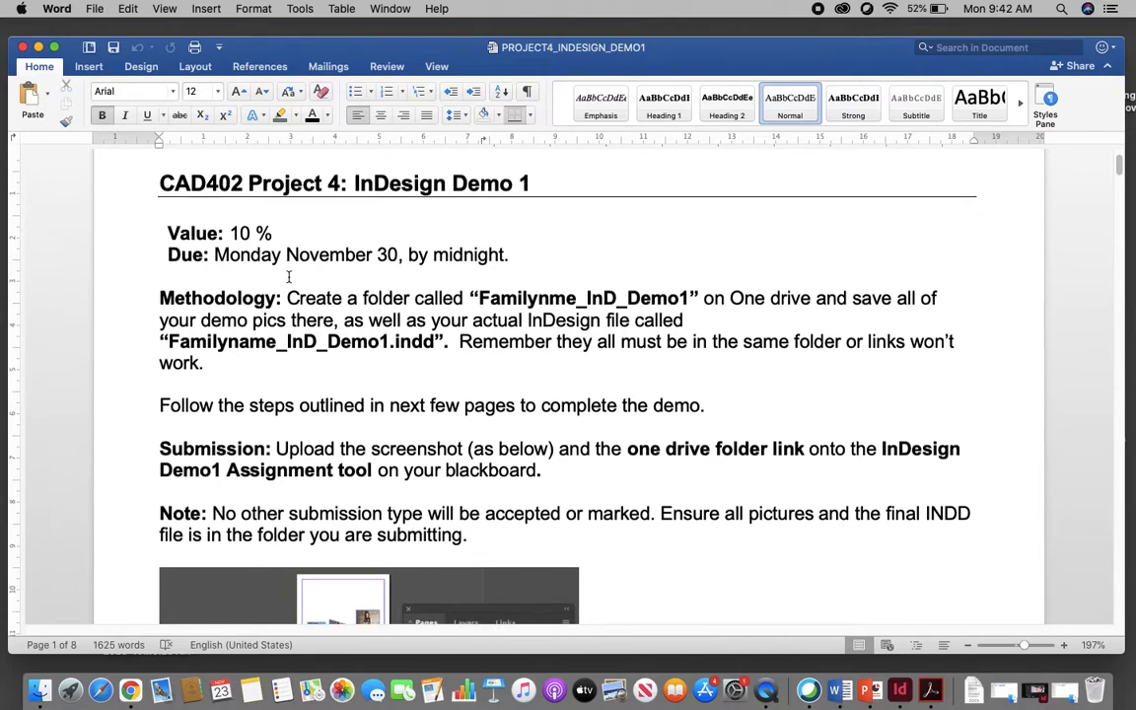
{"action": "scroll", "coordinate": [251, 281], "scroll_direction": "down", "scroll_amount": 1}
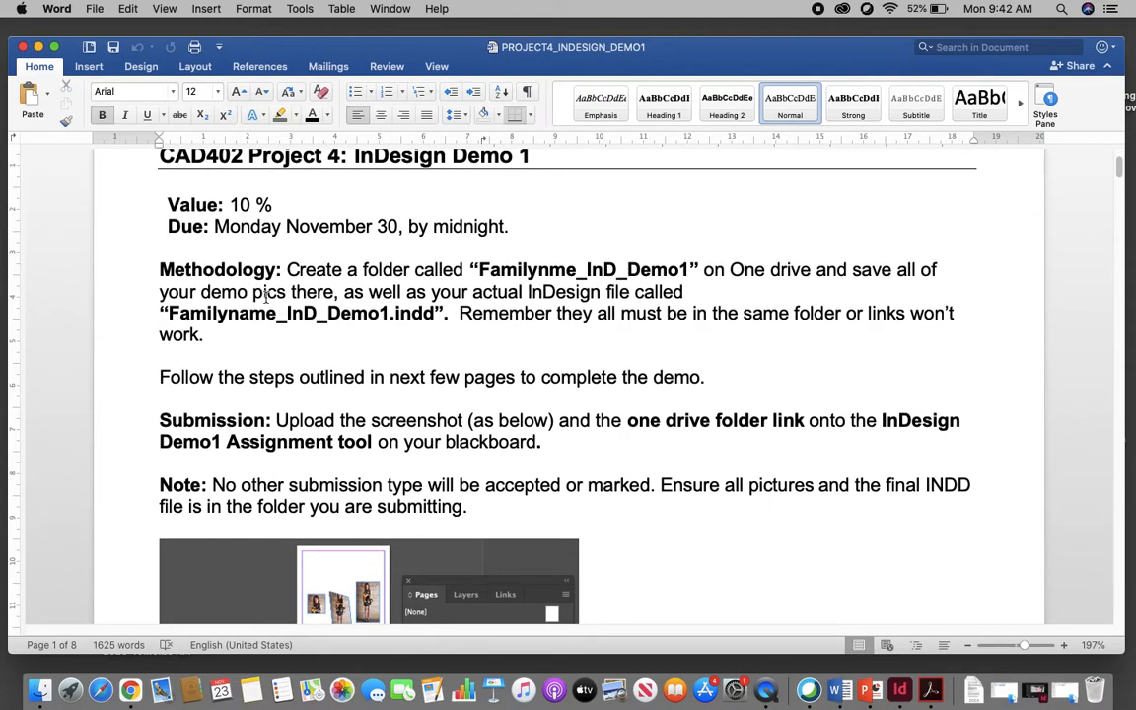
{"action": "scroll", "coordinate": [494, 280], "scroll_direction": "down", "scroll_amount": 1}
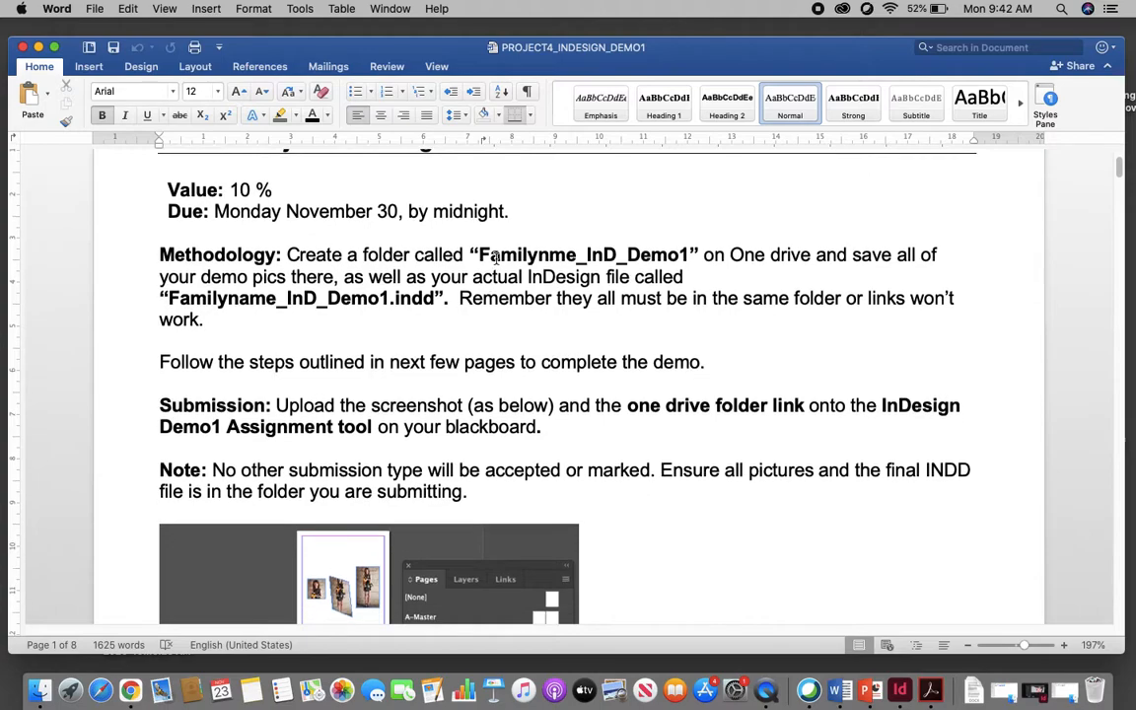
{"action": "scroll", "coordinate": [378, 330], "scroll_direction": "down", "scroll_amount": 2}
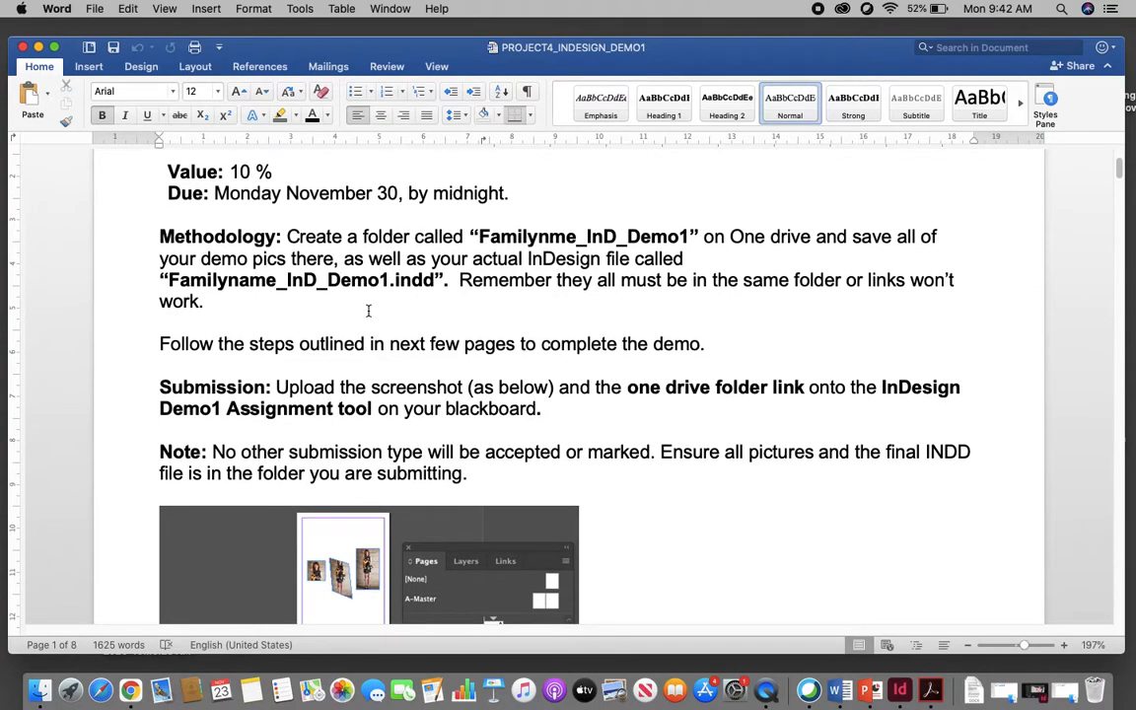
{"action": "scroll", "coordinate": [369, 309], "scroll_direction": "down", "scroll_amount": 3}
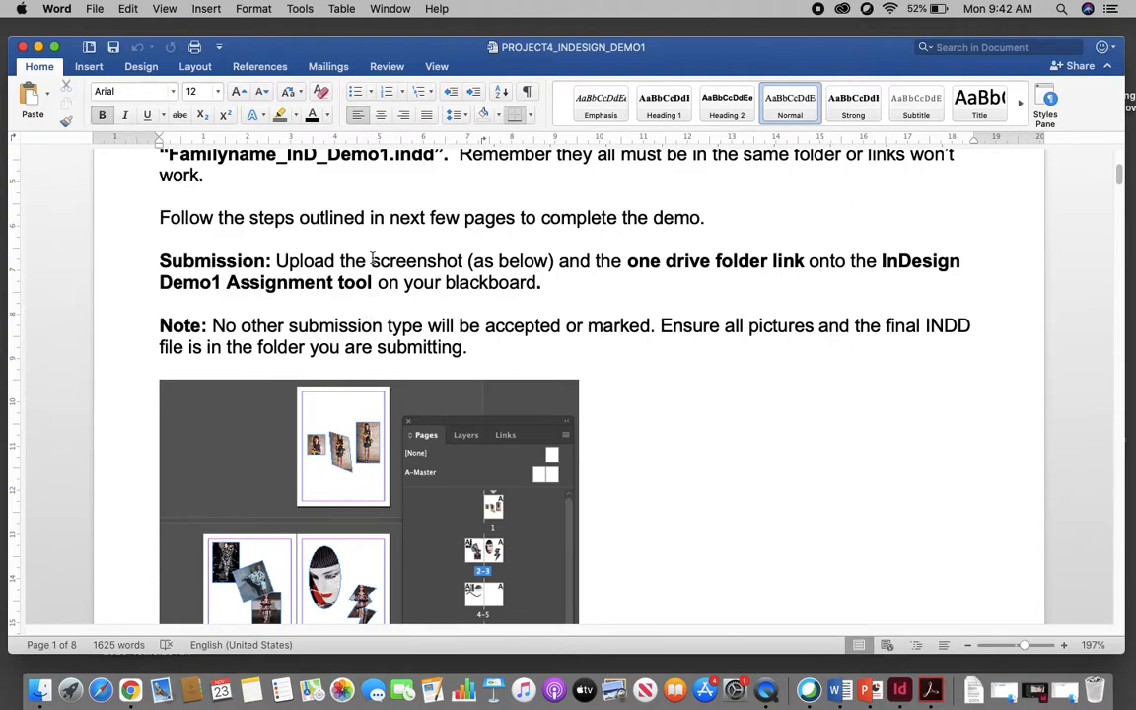
{"action": "scroll", "coordinate": [373, 259], "scroll_direction": "down", "scroll_amount": 1}
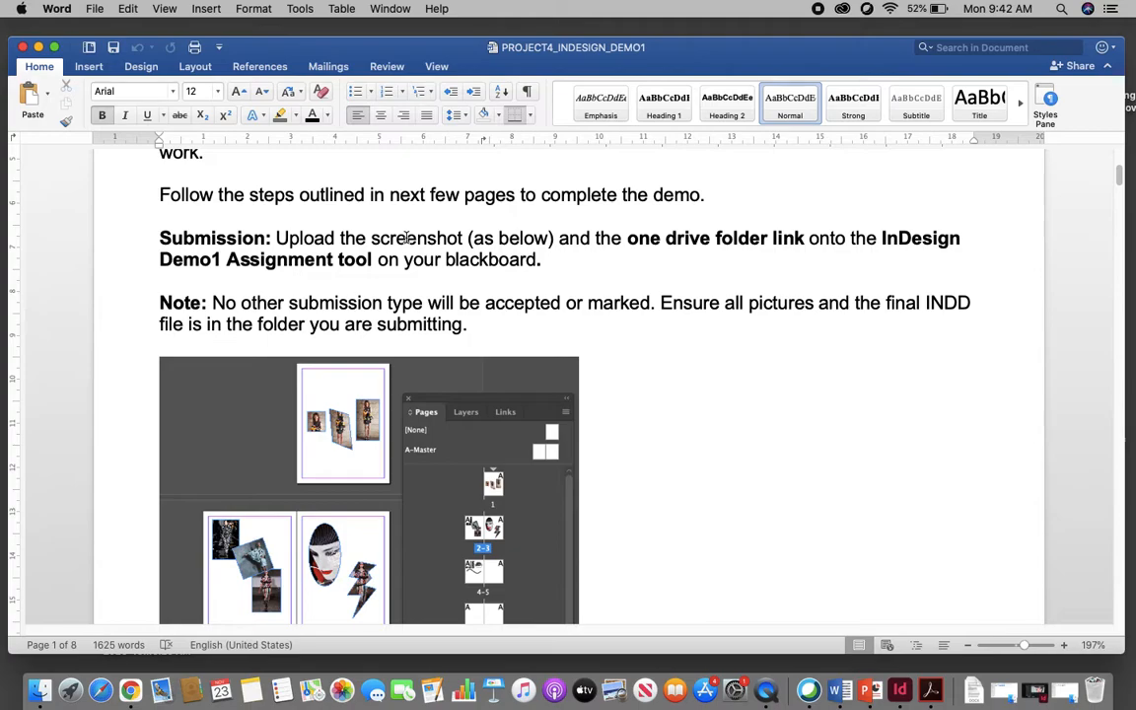
{"action": "scroll", "coordinate": [410, 244], "scroll_direction": "down", "scroll_amount": 5}
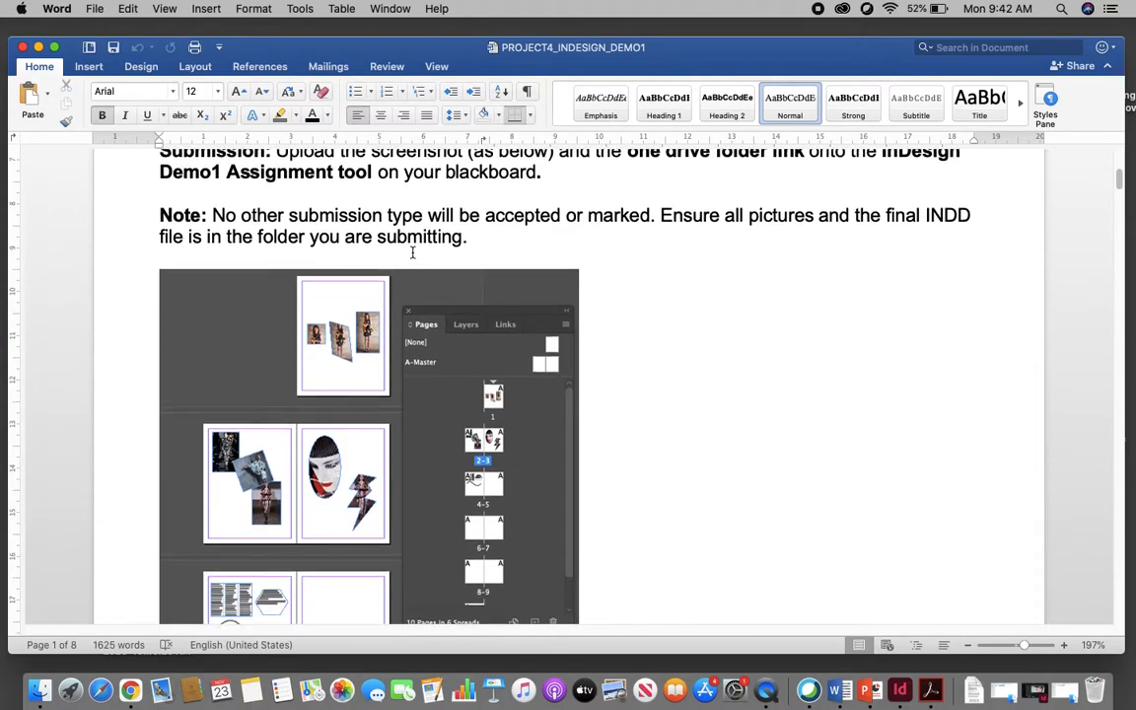
Review the sample submission screenshot, the grading rubric and the accommodations note in the project brief.
{"action": "scroll", "coordinate": [412, 253], "scroll_direction": "down", "scroll_amount": 3}
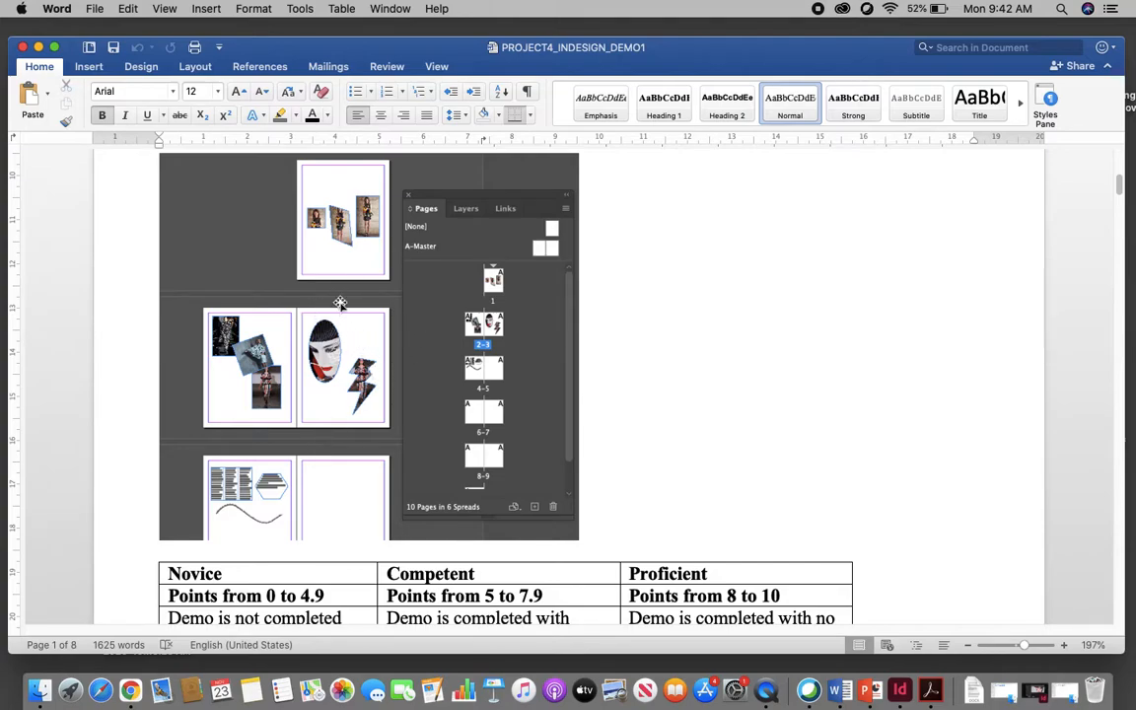
{"action": "scroll", "coordinate": [340, 337], "scroll_direction": "down", "scroll_amount": 4}
{"action": "scroll", "coordinate": [340, 337], "scroll_direction": "down", "scroll_amount": 8}
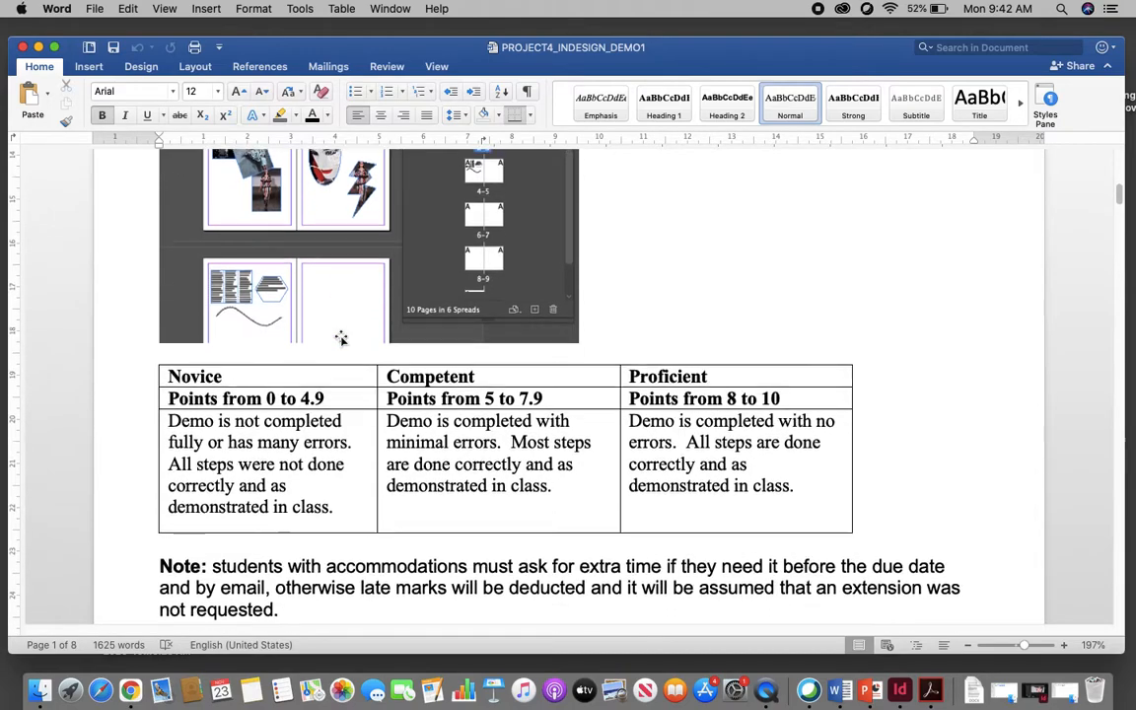
{"action": "scroll", "coordinate": [340, 337], "scroll_direction": "down", "scroll_amount": 12}
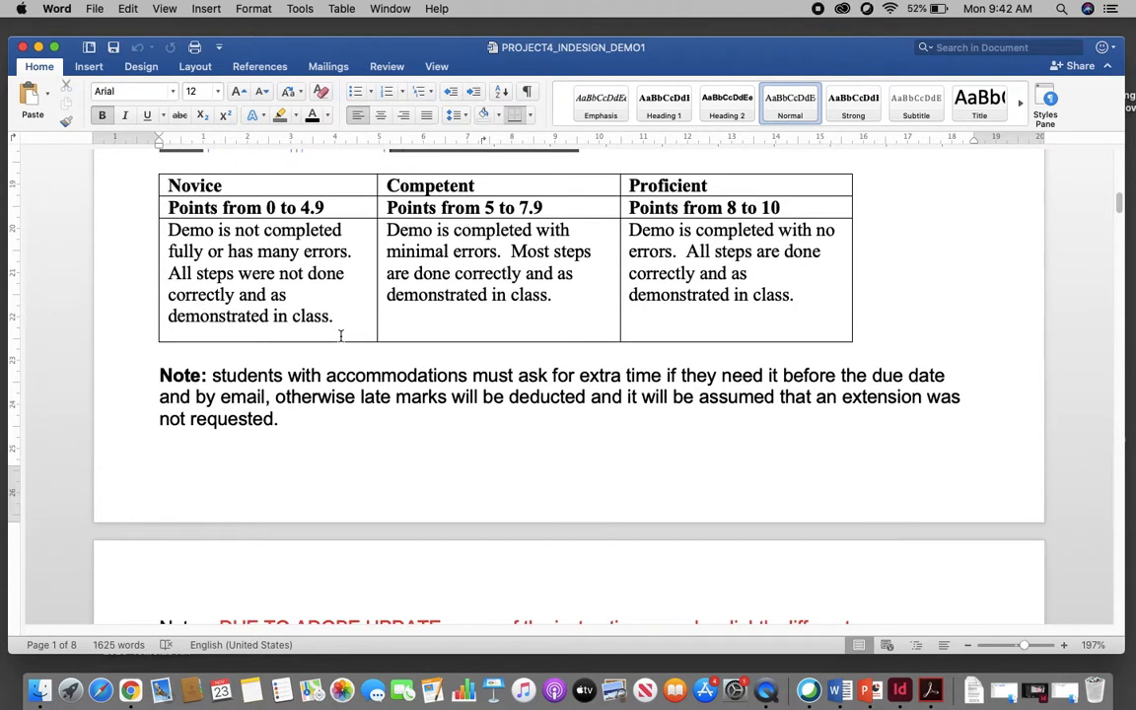
Read the brief's page layout section on facing and single pages and its explanation of bleeding and non-bleeding setups.
{"action": "scroll", "coordinate": [341, 336], "scroll_direction": "down", "scroll_amount": 7}
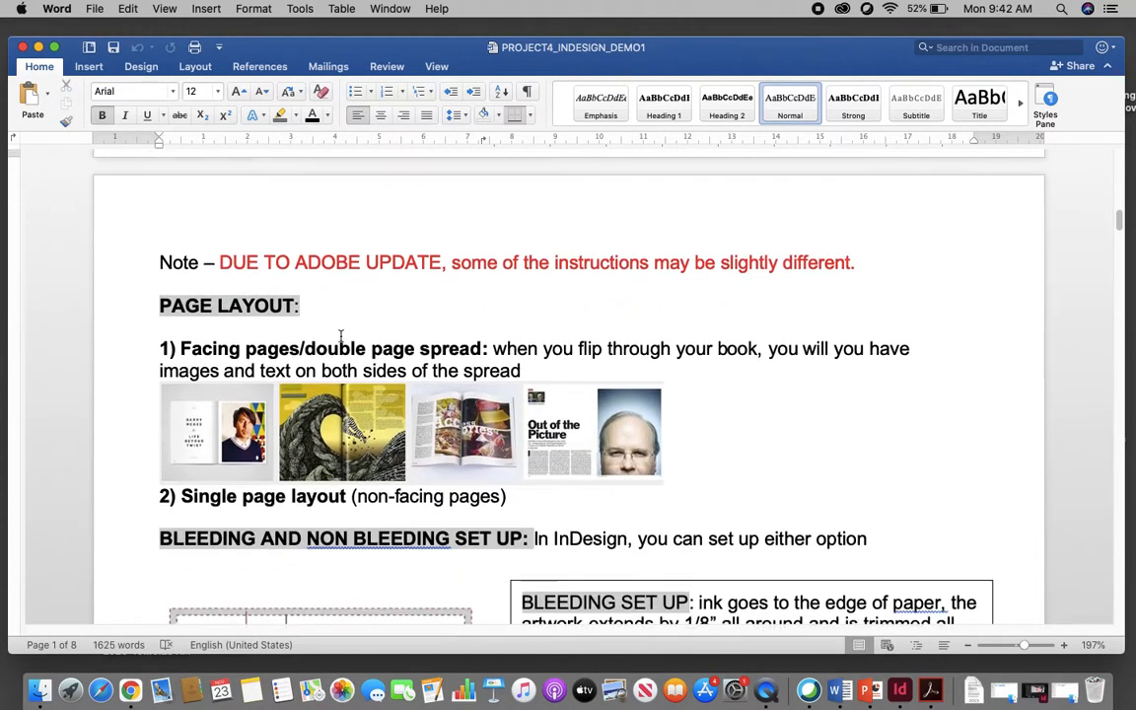
{"action": "scroll", "coordinate": [341, 337], "scroll_direction": "down", "scroll_amount": 1}
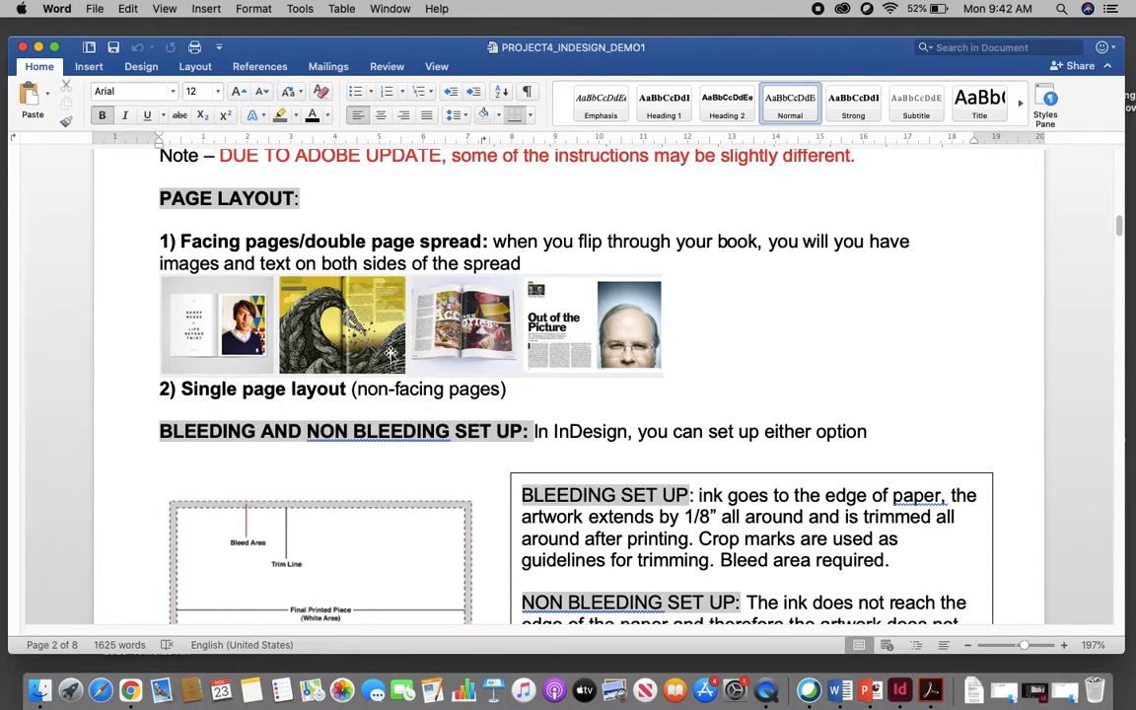
{"action": "scroll", "coordinate": [390, 352], "scroll_direction": "down", "scroll_amount": 1}
{"action": "scroll", "coordinate": [412, 359], "scroll_direction": "down", "scroll_amount": 1}
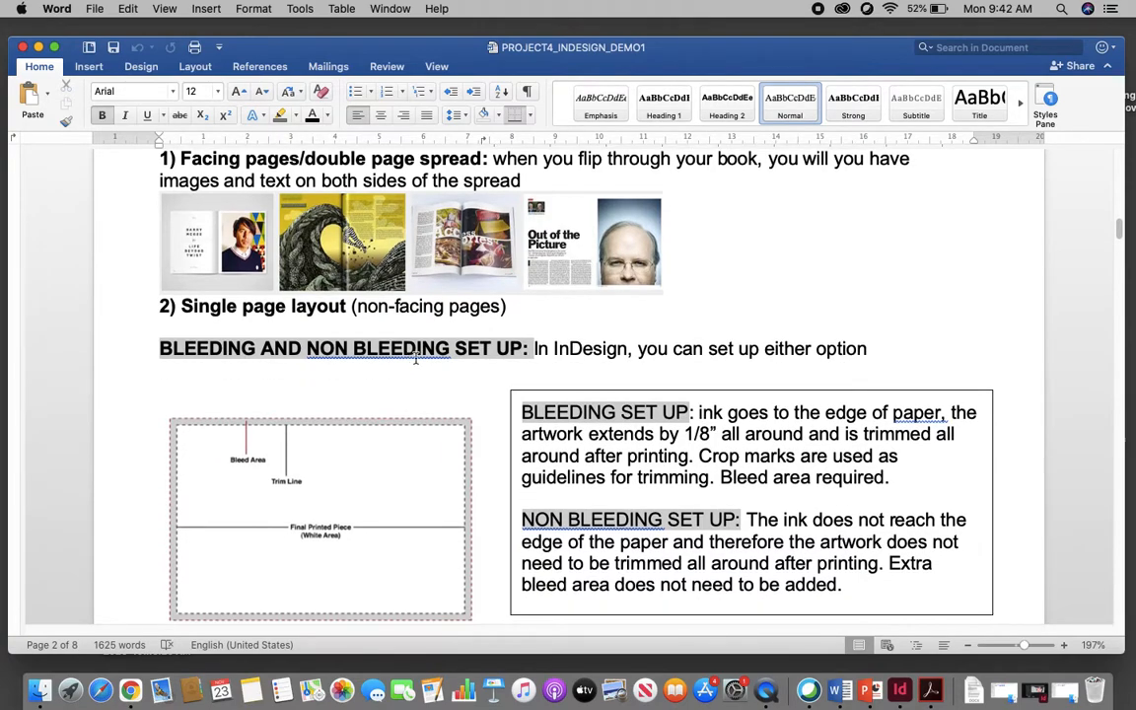
{"action": "scroll", "coordinate": [445, 358], "scroll_direction": "down", "scroll_amount": 1}
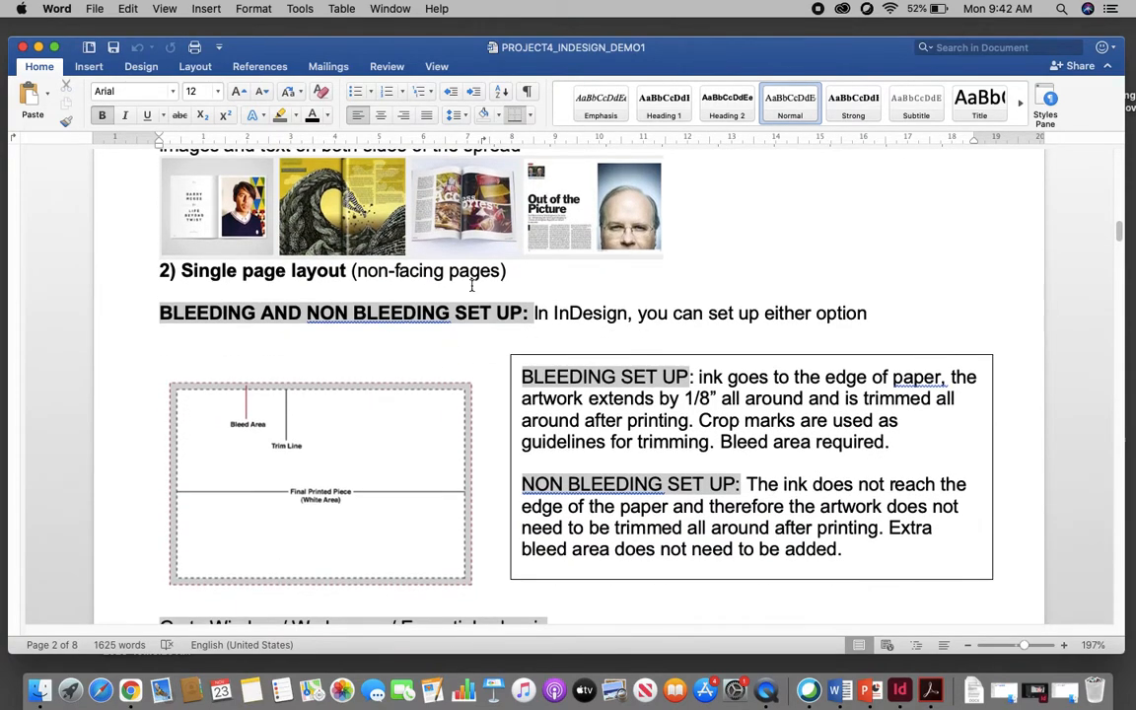
{"action": "scroll", "coordinate": [471, 286], "scroll_direction": "down", "scroll_amount": 4}
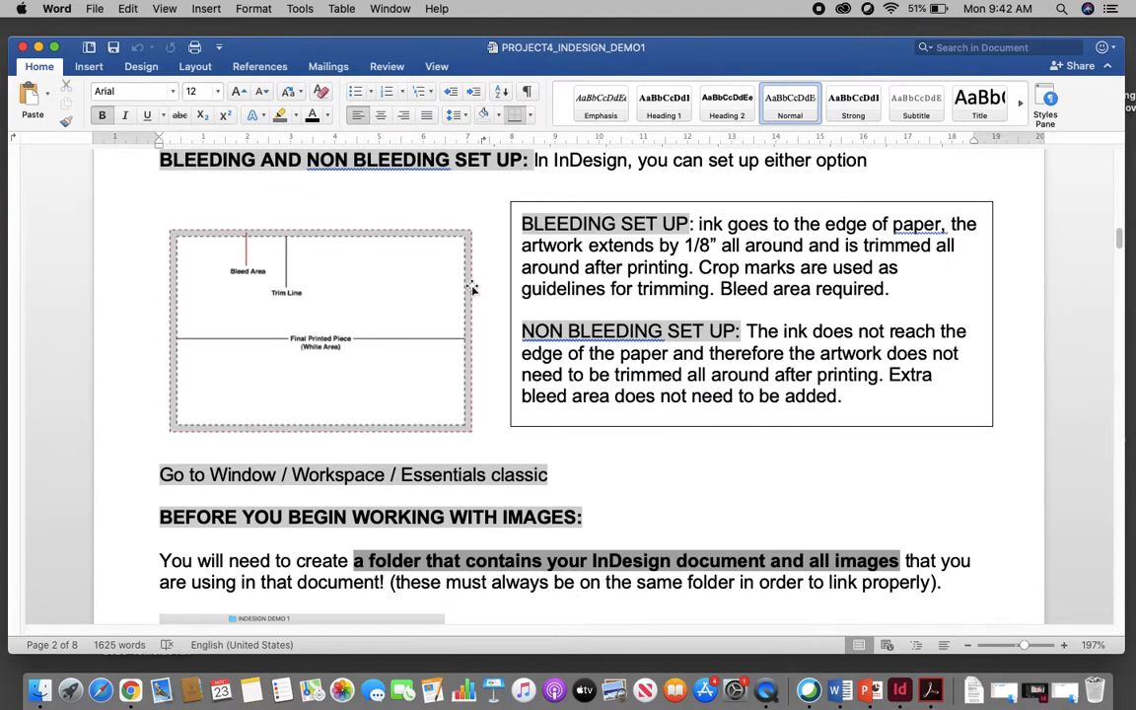
{"action": "scroll", "coordinate": [493, 284], "scroll_direction": "down", "scroll_amount": 1}
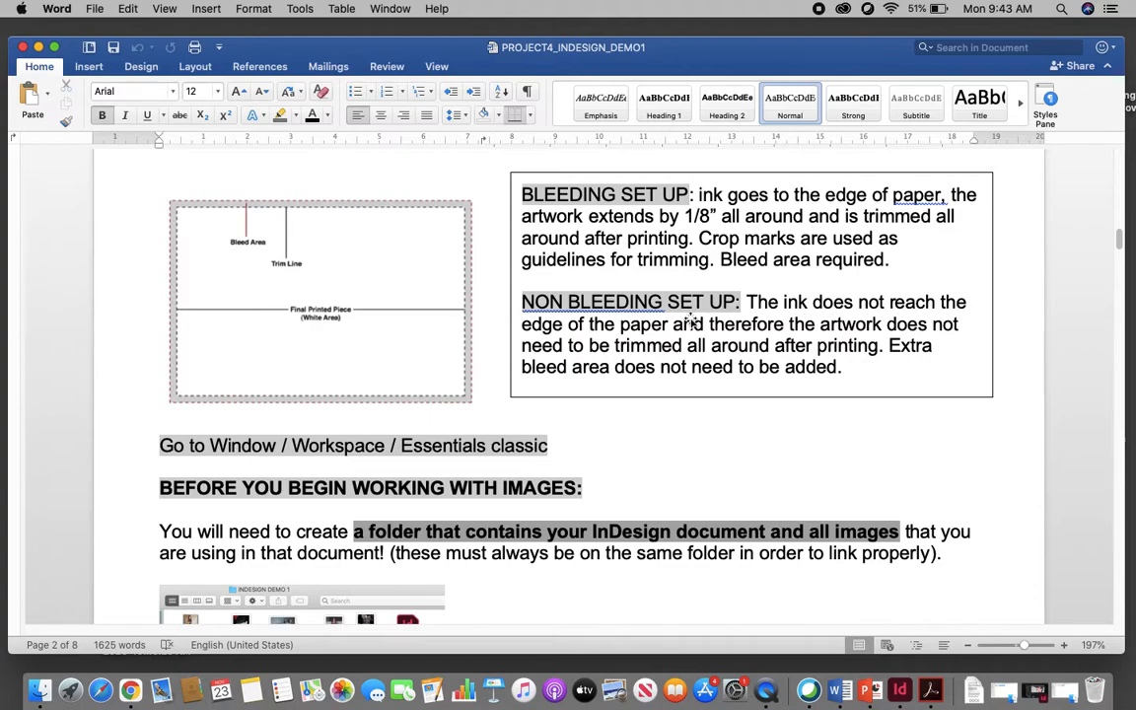
{"action": "scroll", "coordinate": [702, 329], "scroll_direction": "down", "scroll_amount": 1}
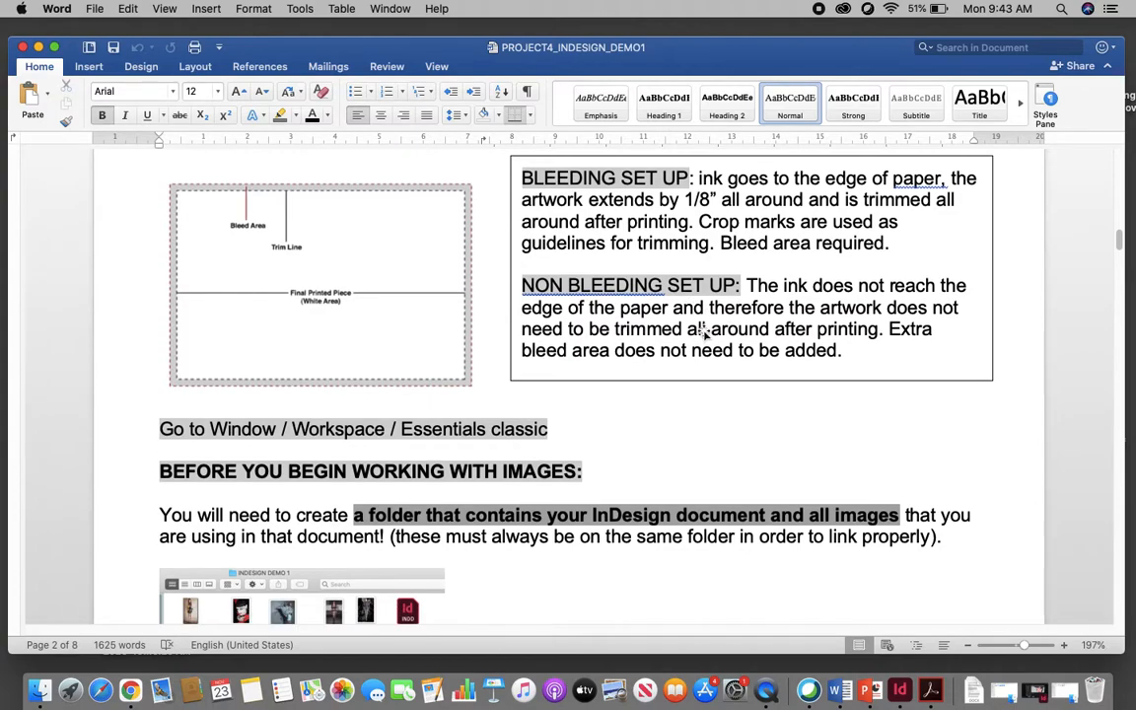
Skim the brief's instructions on the image folder, document setup and placing images, and minimize the document.
{"action": "scroll", "coordinate": [704, 333], "scroll_direction": "down", "scroll_amount": 8}
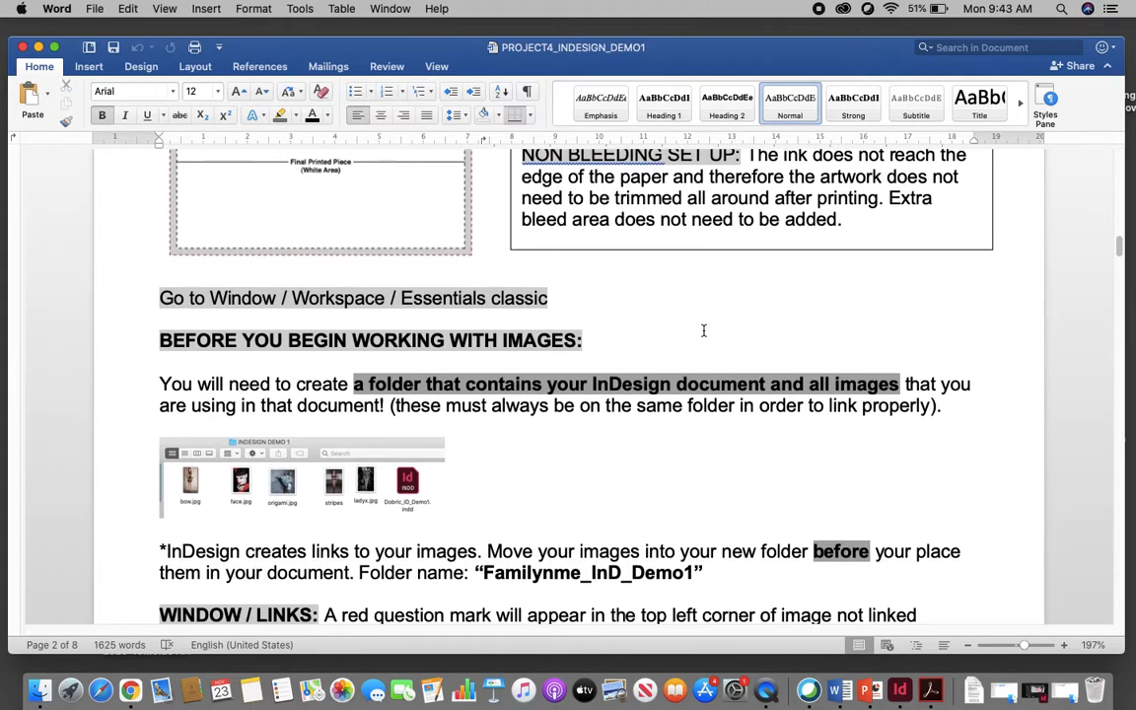
{"action": "scroll", "coordinate": [500, 309], "scroll_direction": "down", "scroll_amount": 3}
{"action": "scroll", "coordinate": [552, 306], "scroll_direction": "up", "scroll_amount": 4}
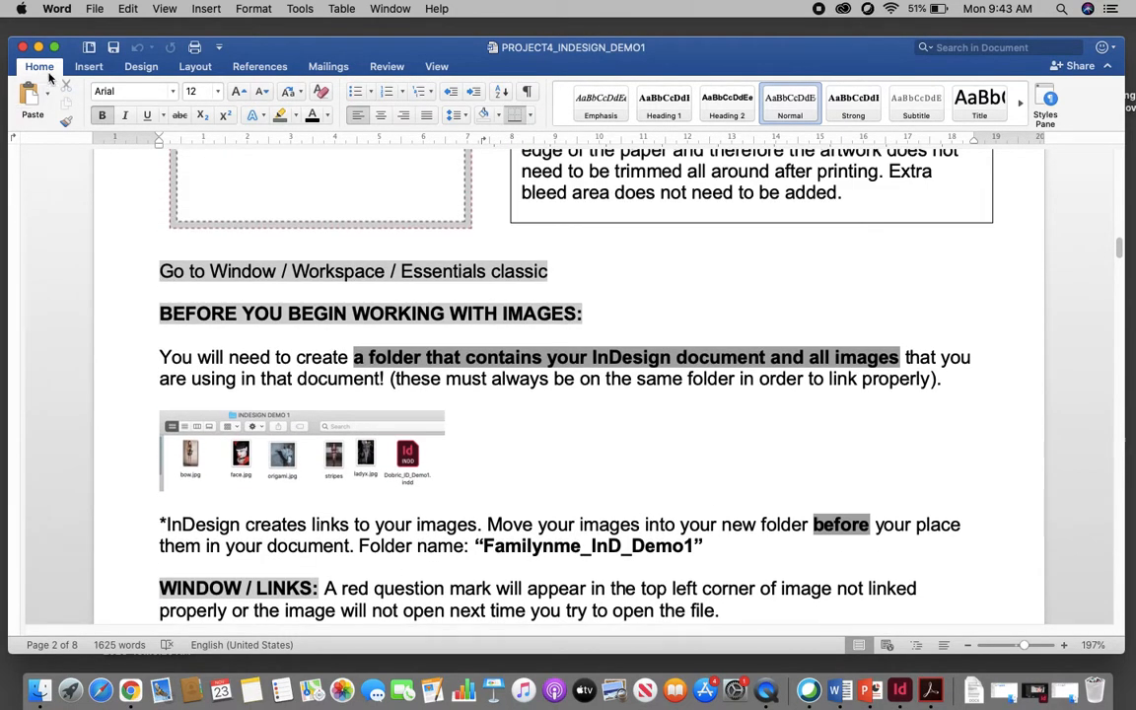
{"action": "scroll", "coordinate": [463, 445], "scroll_direction": "down", "scroll_amount": 20}
{"action": "scroll", "coordinate": [462, 445], "scroll_direction": "down", "scroll_amount": 17}
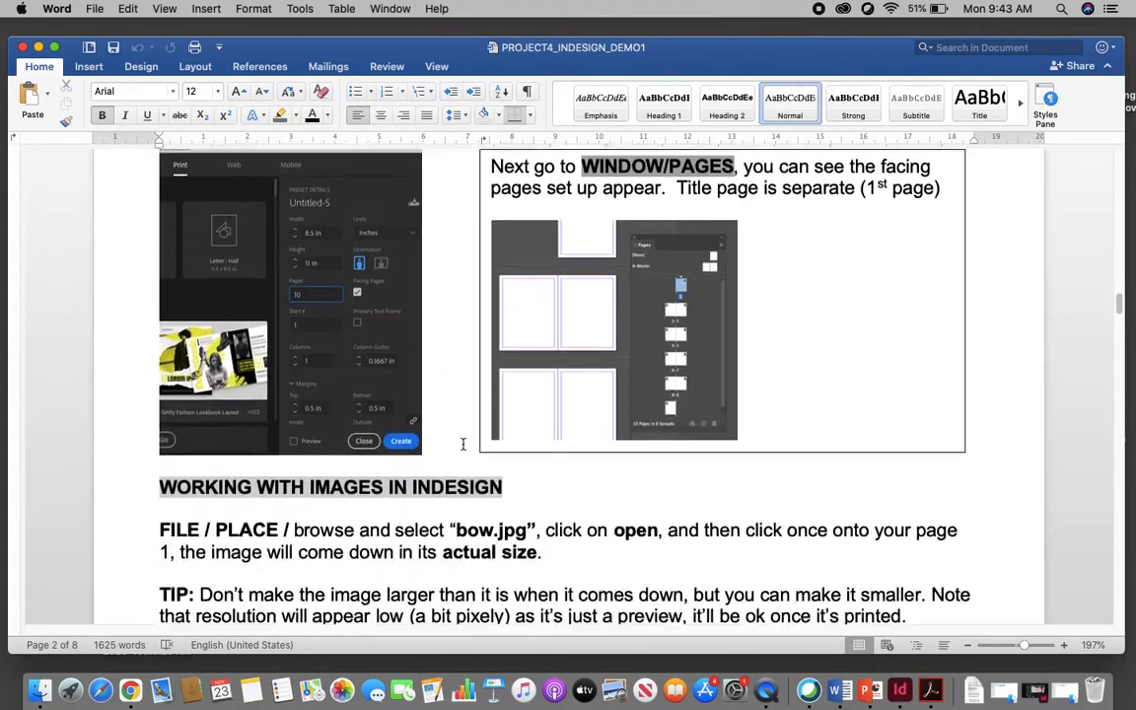
{"action": "left_click", "coordinate": [38, 46]}
{"action": "left_click", "coordinate": [425, 250]}
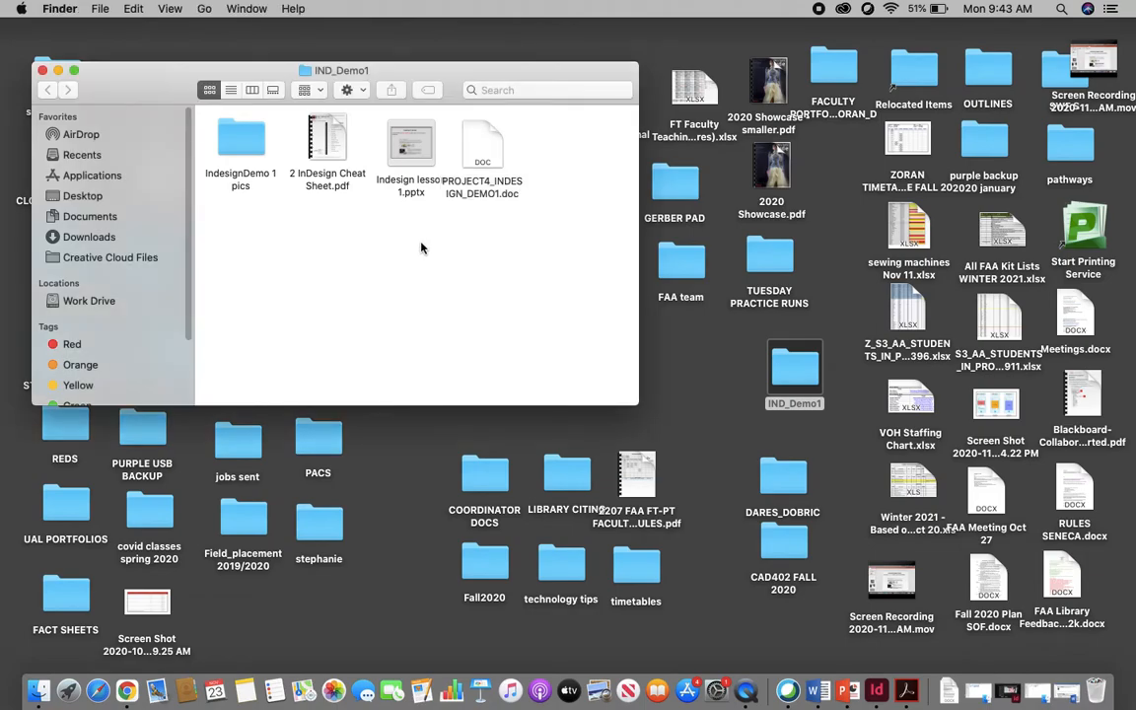
Open the IndesignDemo 1 pics folder inside IND_Demo1 to look at the demo images.
{"action": "double_click", "coordinate": [241, 142]}
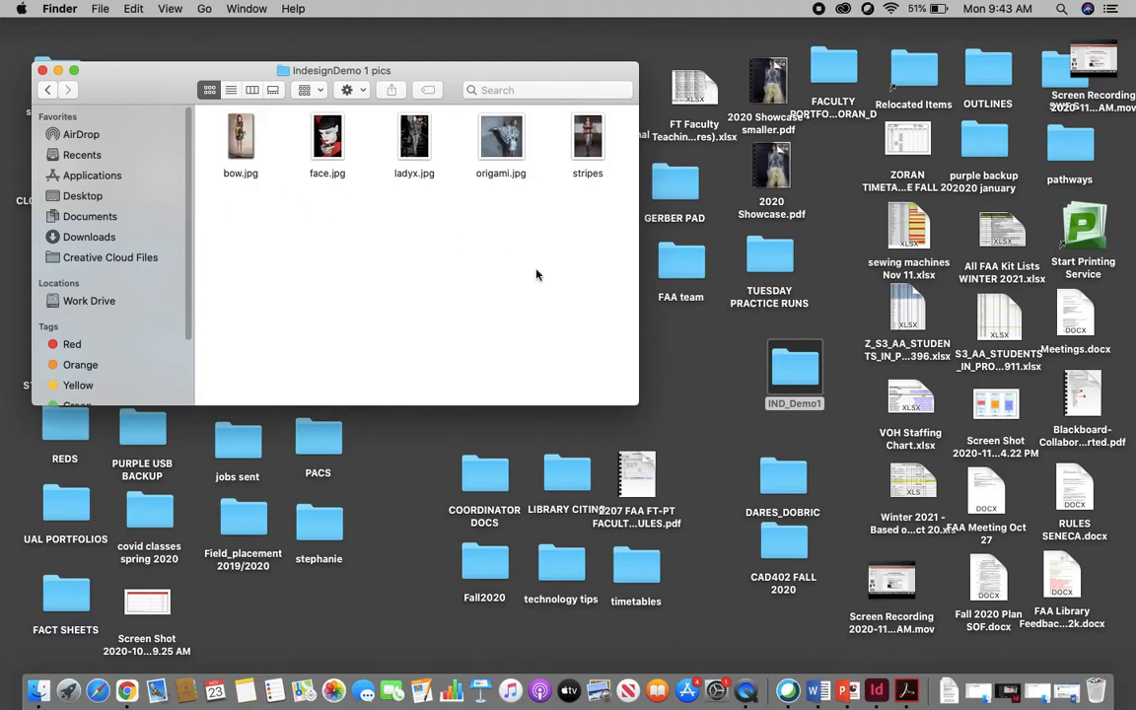
{"action": "left_click", "coordinate": [44, 88]}
{"action": "left_click", "coordinate": [243, 143]}
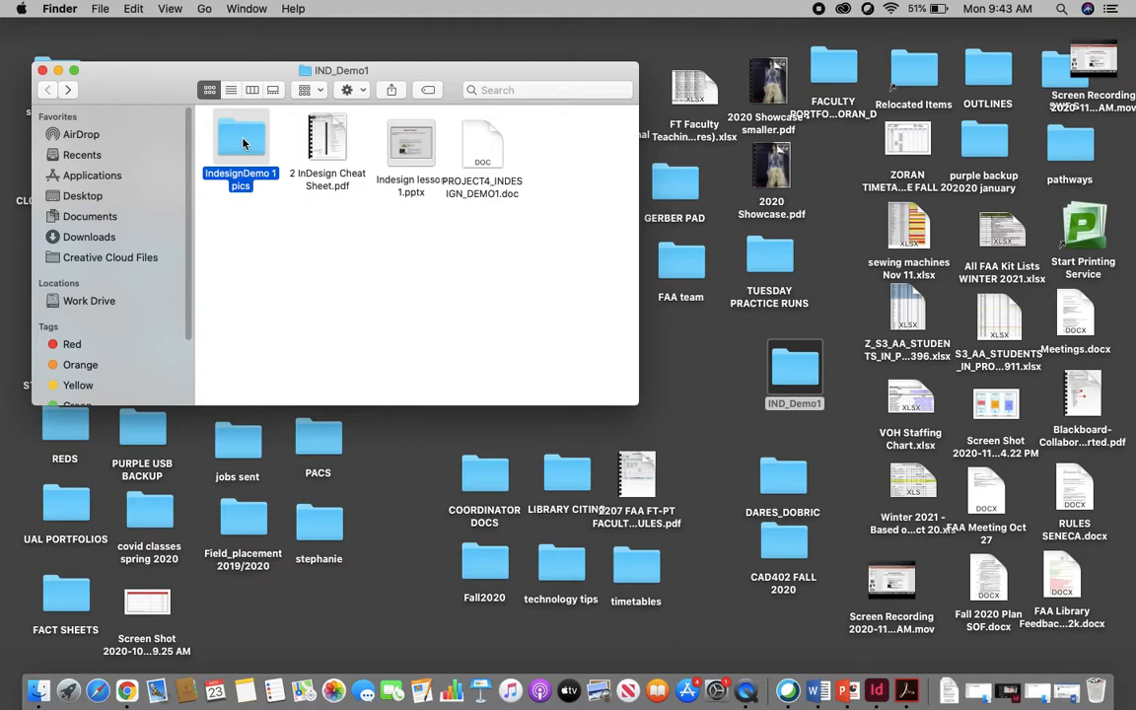
{"action": "double_click", "coordinate": [242, 143]}
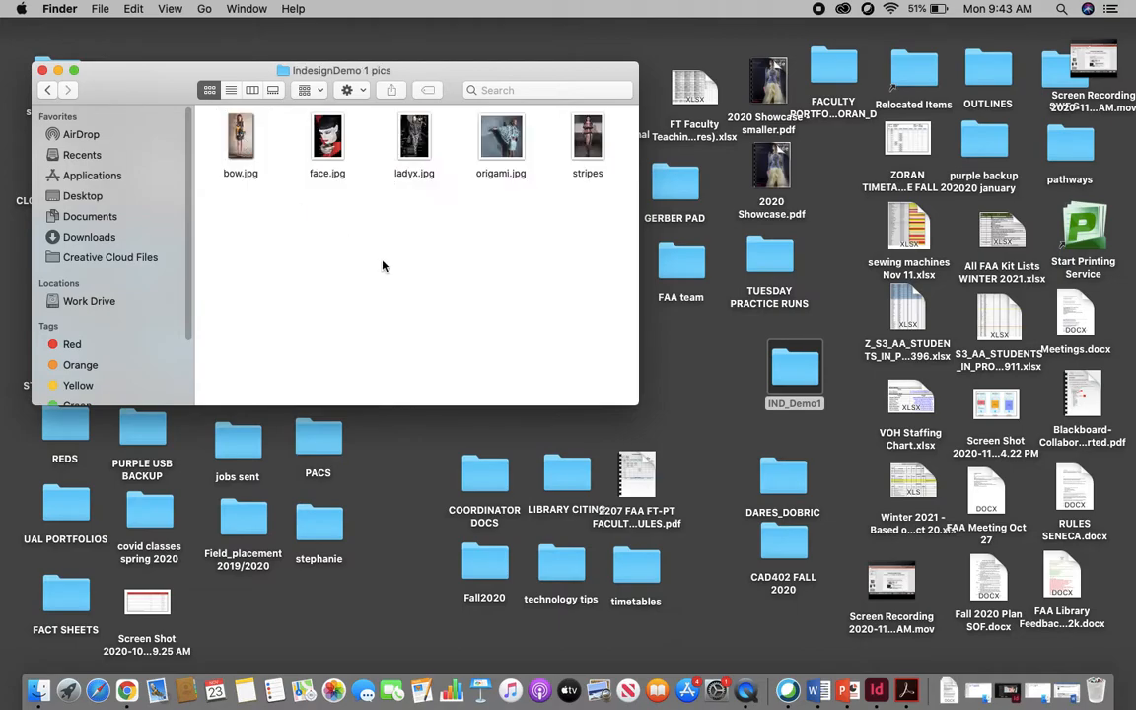
Examine the demo images bow.jpg, face.jpg, ladyx.jpg, origami.jpg and stripes in the IndesignDemo 1 pics folder.
{"action": "left_click", "coordinate": [512, 140]}
{"action": "left_click", "coordinate": [429, 134]}
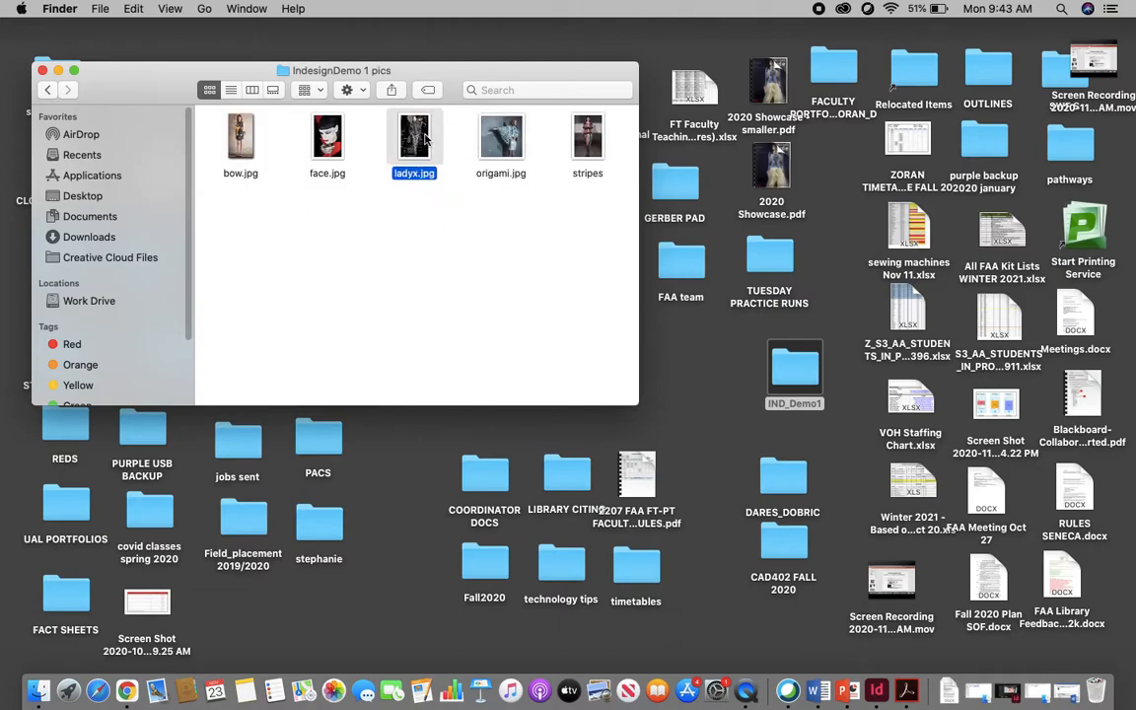
{"action": "left_click", "coordinate": [335, 145]}
{"action": "left_click", "coordinate": [246, 144]}
{"action": "left_click", "coordinate": [310, 224]}
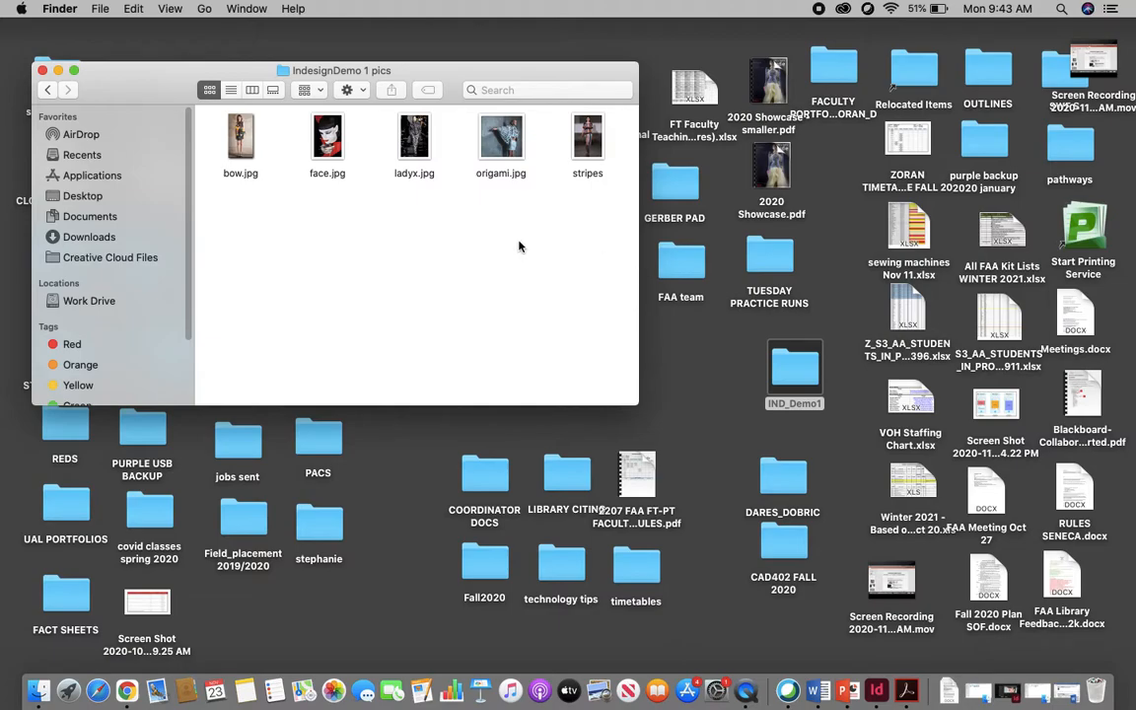
{"action": "left_click", "coordinate": [235, 135]}
{"action": "left_click", "coordinate": [322, 138]}
{"action": "left_click", "coordinate": [426, 148]}
{"action": "left_click", "coordinate": [505, 140]}
{"action": "left_click", "coordinate": [583, 140]}
{"action": "left_click", "coordinate": [487, 146]}
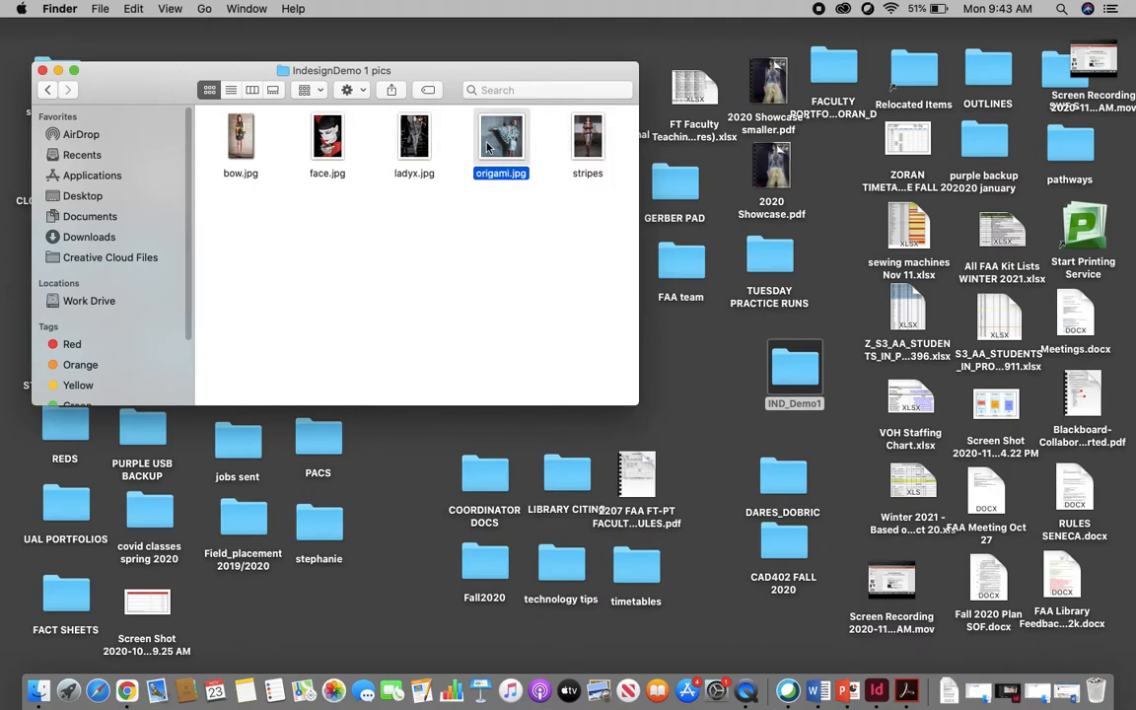
{"action": "left_click", "coordinate": [377, 135]}
{"action": "left_click", "coordinate": [293, 140]}
{"action": "left_click", "coordinate": [237, 148]}
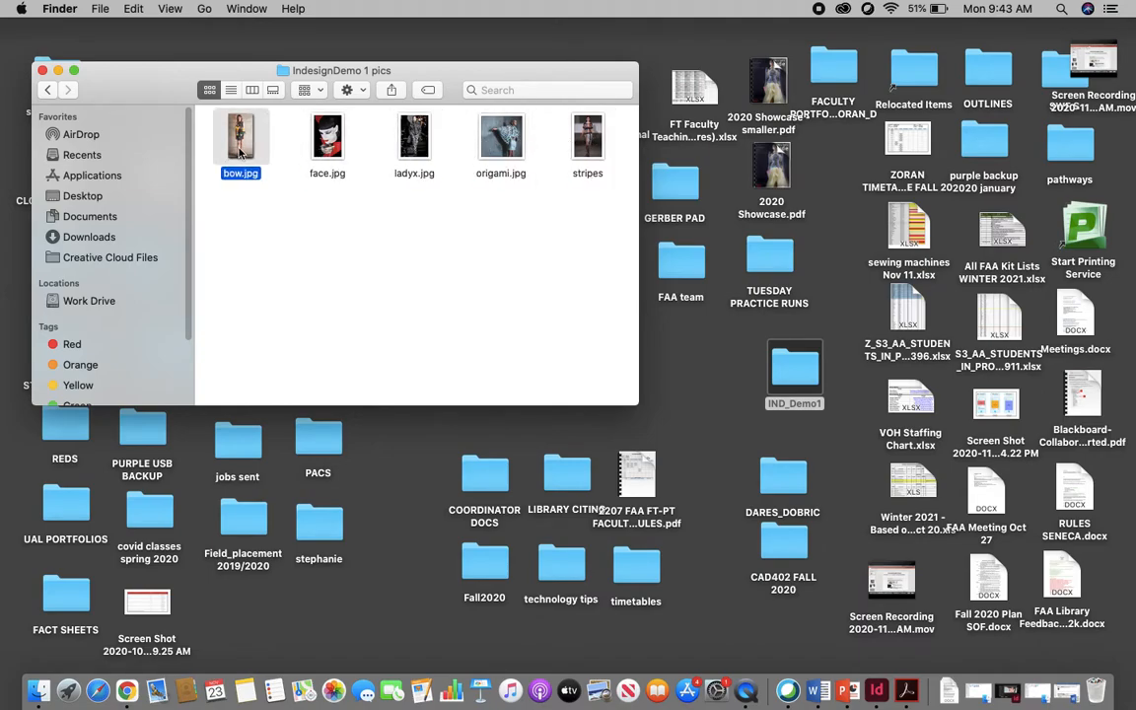
Copy the IndesignDemo 1 pics folder from IND_Demo1 to the desktop, place it beside IND_Demo1 and check its contents.
{"action": "left_click", "coordinate": [47, 91]}
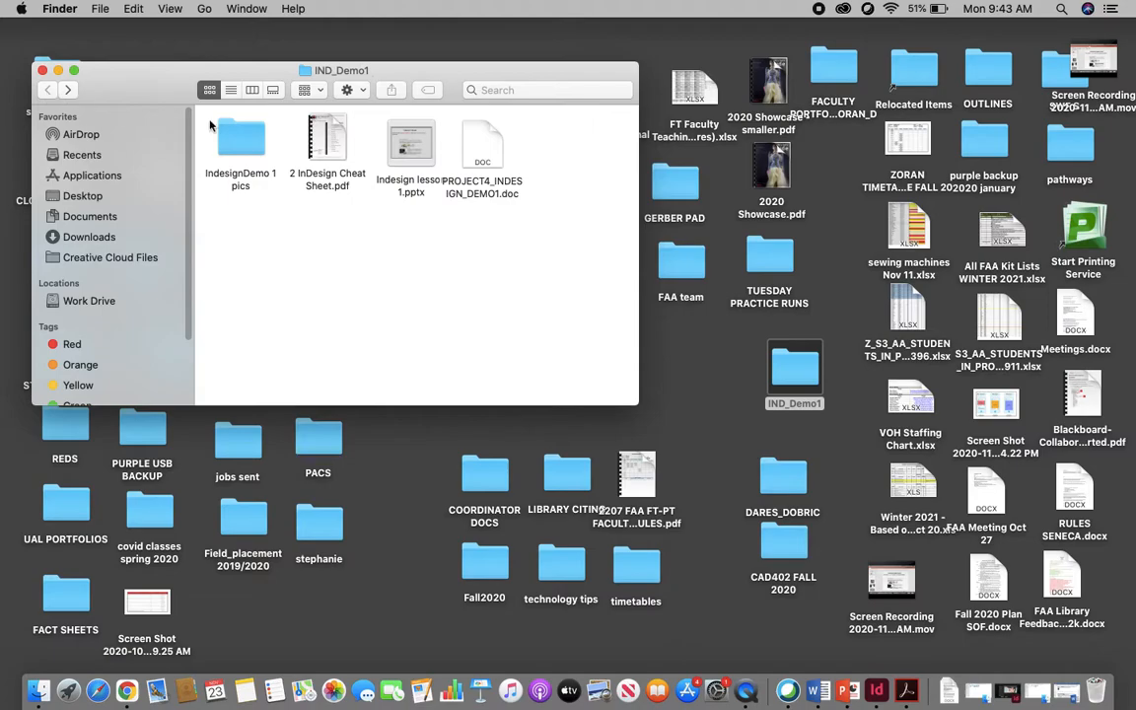
{"action": "left_click", "coordinate": [242, 145]}
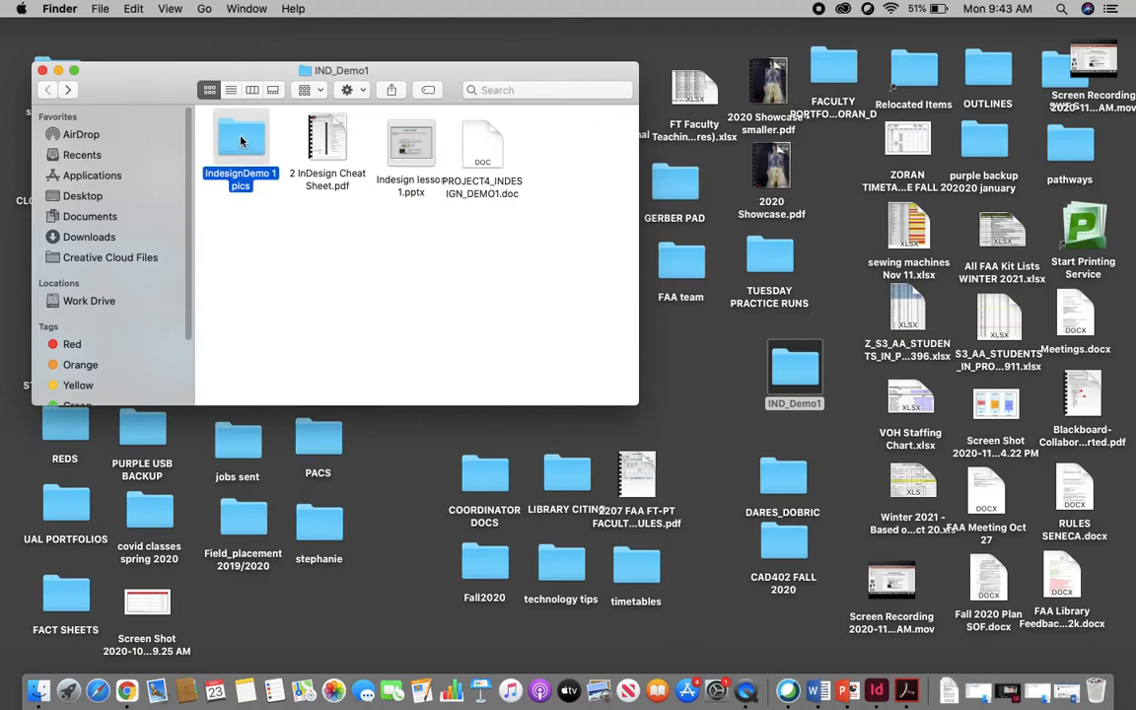
{"action": "key", "text": "super+c"}
{"action": "left_click", "coordinate": [696, 371]}
{"action": "key", "text": "super+v"}
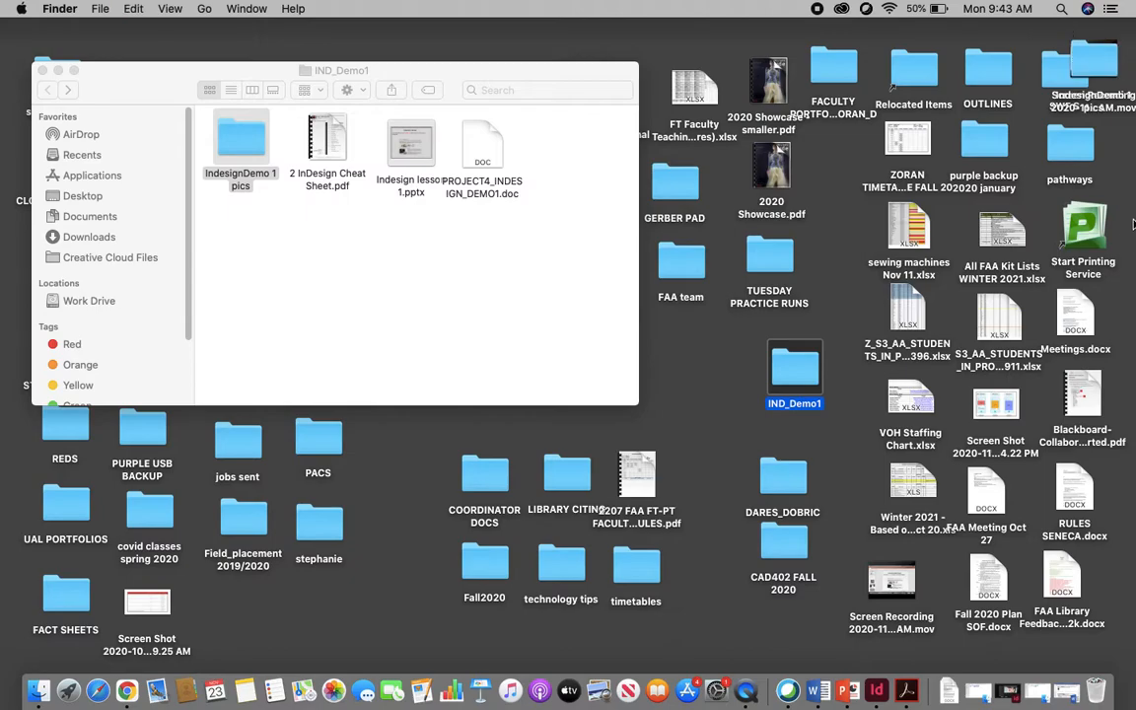
{"action": "left_click_drag", "start_coordinate": [1092, 61], "coordinate": [706, 360]}
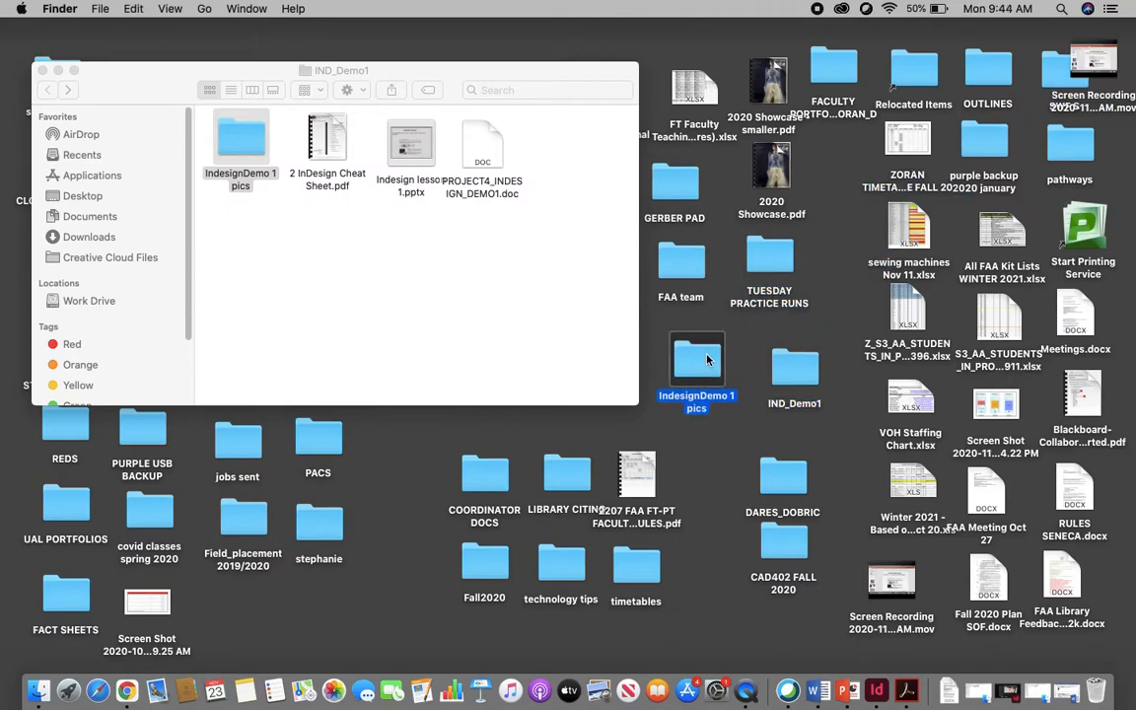
{"action": "left_click", "coordinate": [42, 70]}
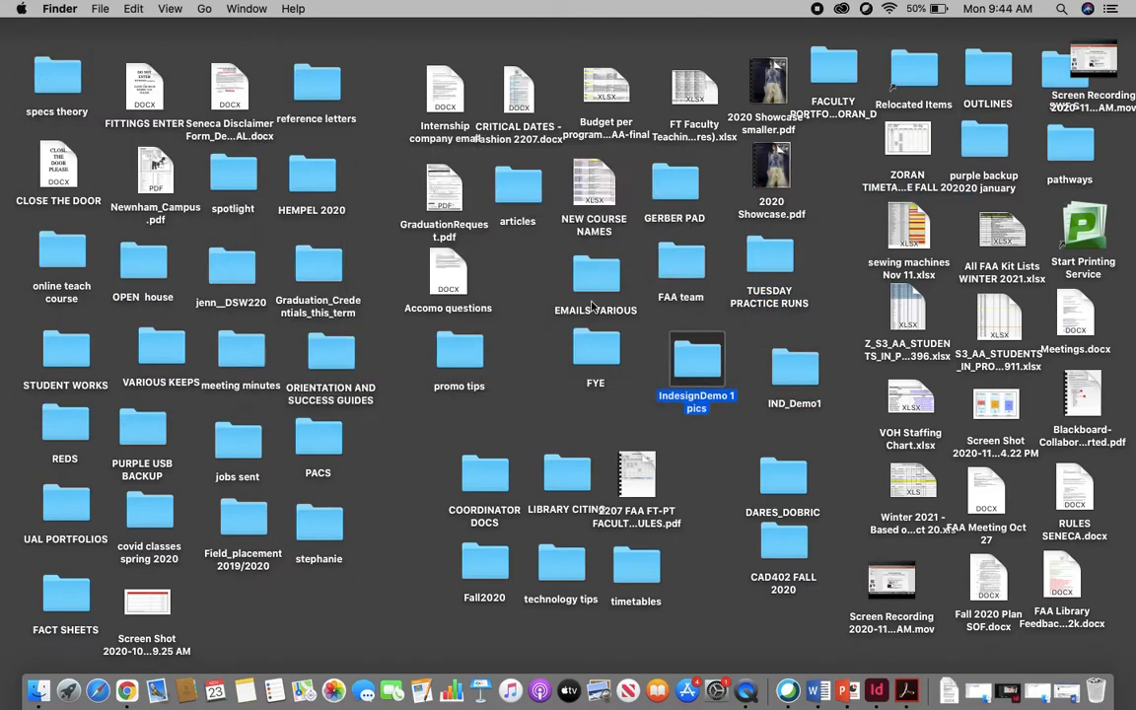
{"action": "double_click", "coordinate": [700, 375]}
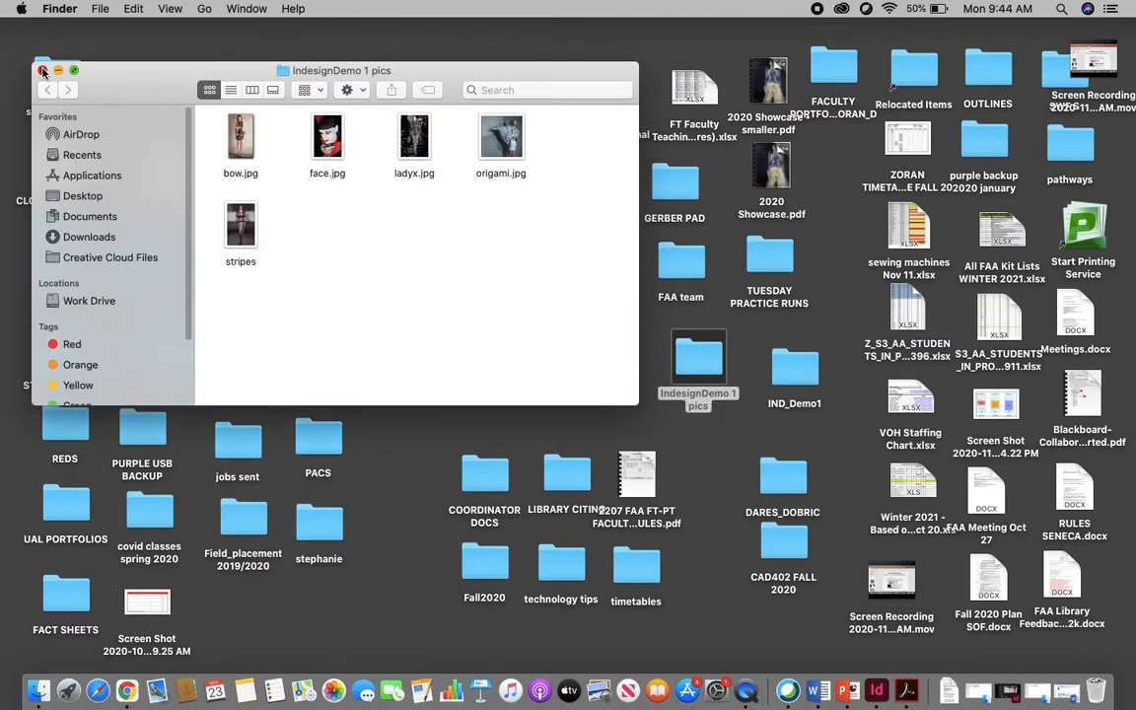
{"action": "left_click", "coordinate": [42, 70]}
Rename the copied desktop folder with the owner's surname followed by "_IND_Demo1 pics".
{"action": "left_click", "coordinate": [688, 395]}
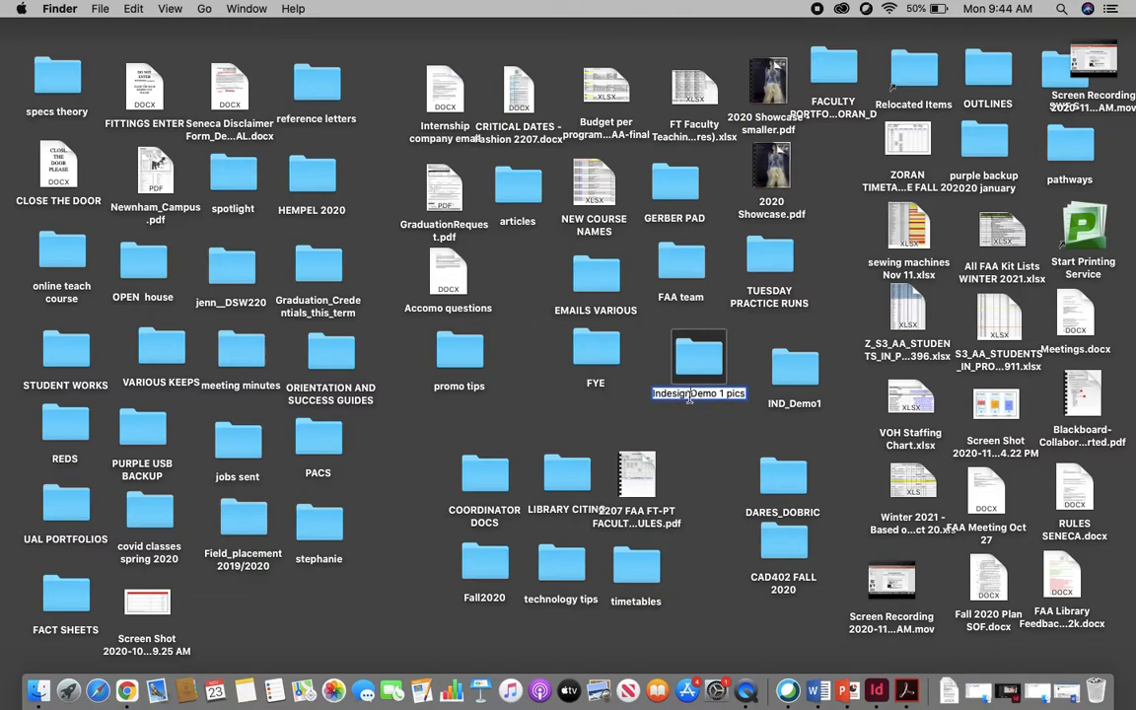
{"action": "key", "text": "super+a"}
{"action": "type", "text": "Dobric_"}
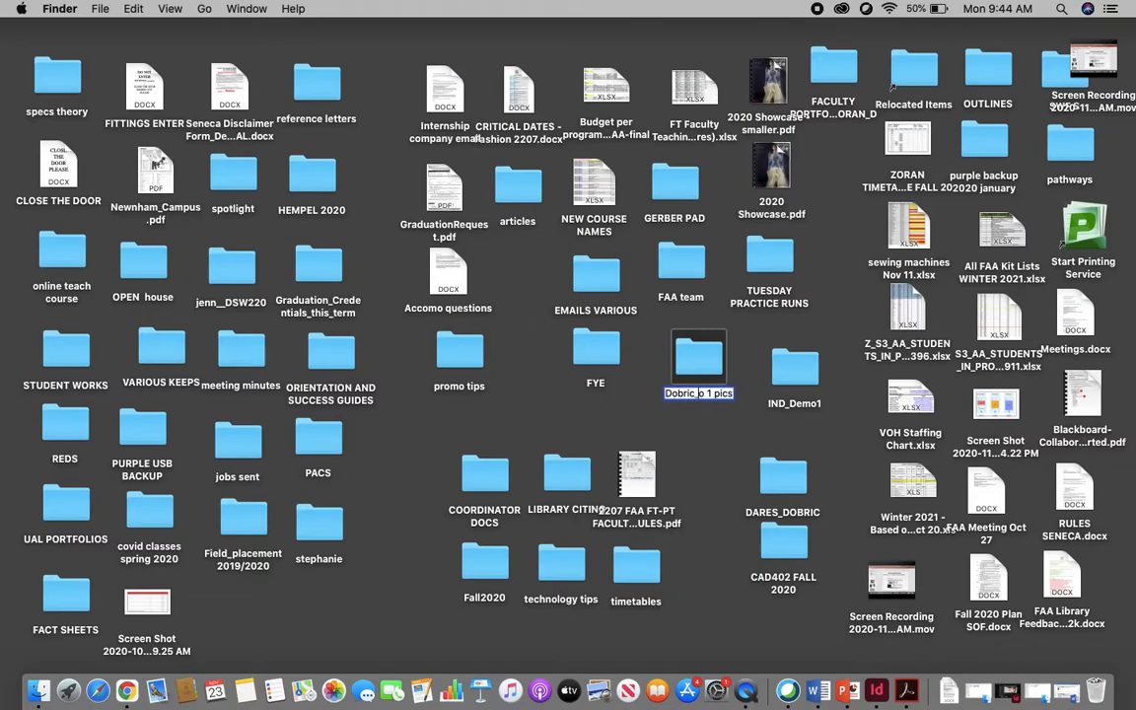
{"action": "type", "text": "IND_"}
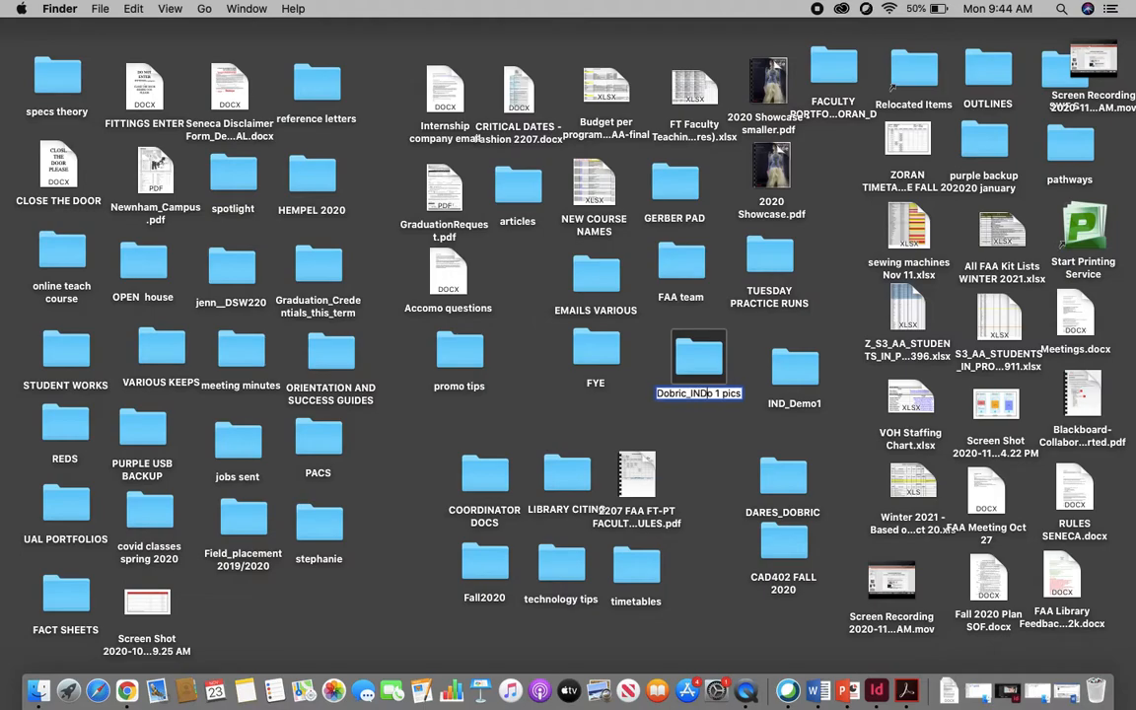
{"action": "type", "text": "Demo"}
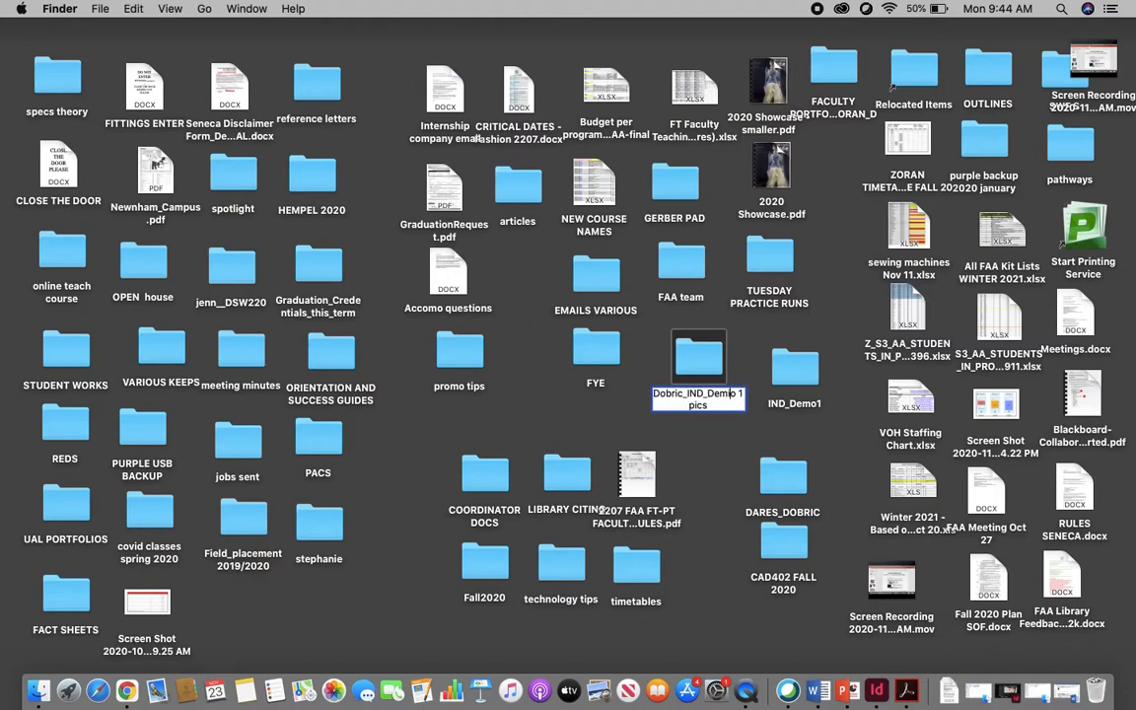
{"action": "type", "text": "1"}
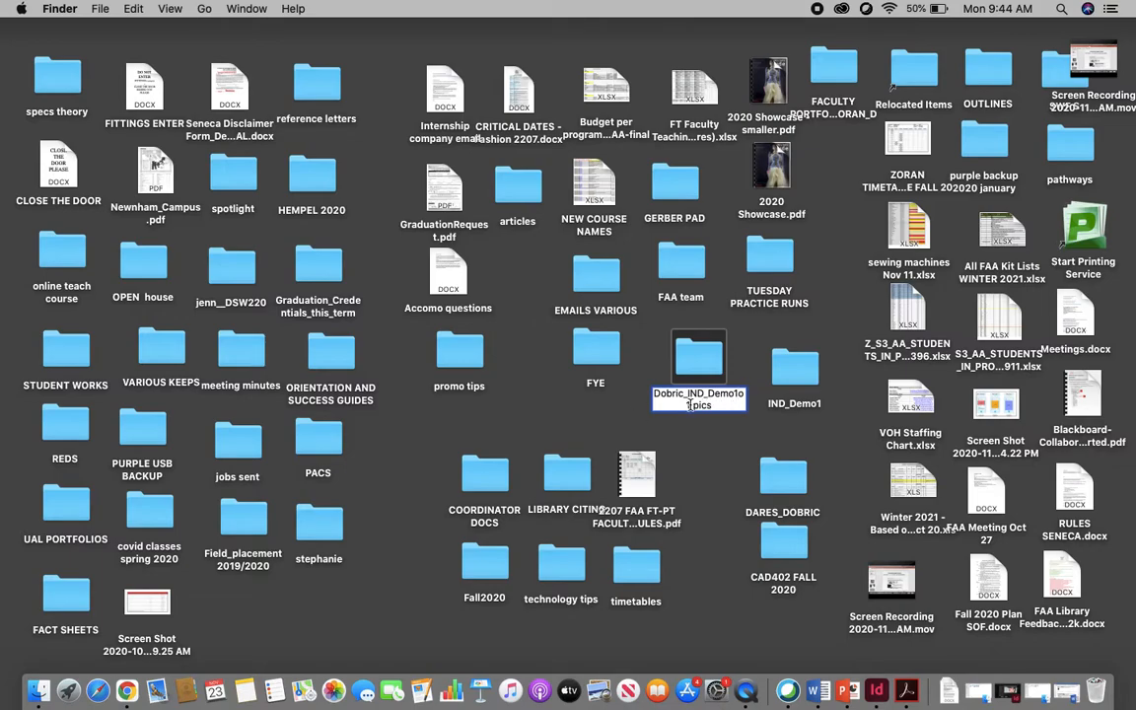
{"action": "key", "text": "Delete"}
{"action": "key", "text": "Delete"}
{"action": "key", "text": "Delete"}
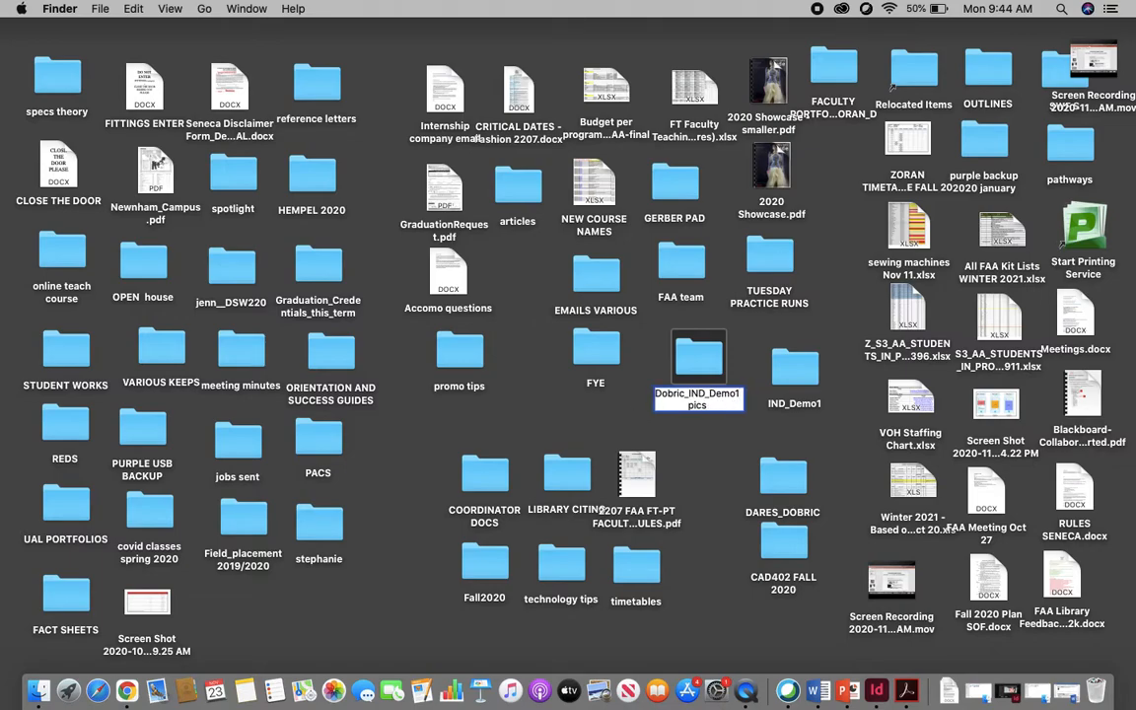
{"action": "left_click", "coordinate": [703, 459]}
Check the images inside the renamed pictures folder on the desktop and close its window.
{"action": "left_click", "coordinate": [696, 357]}
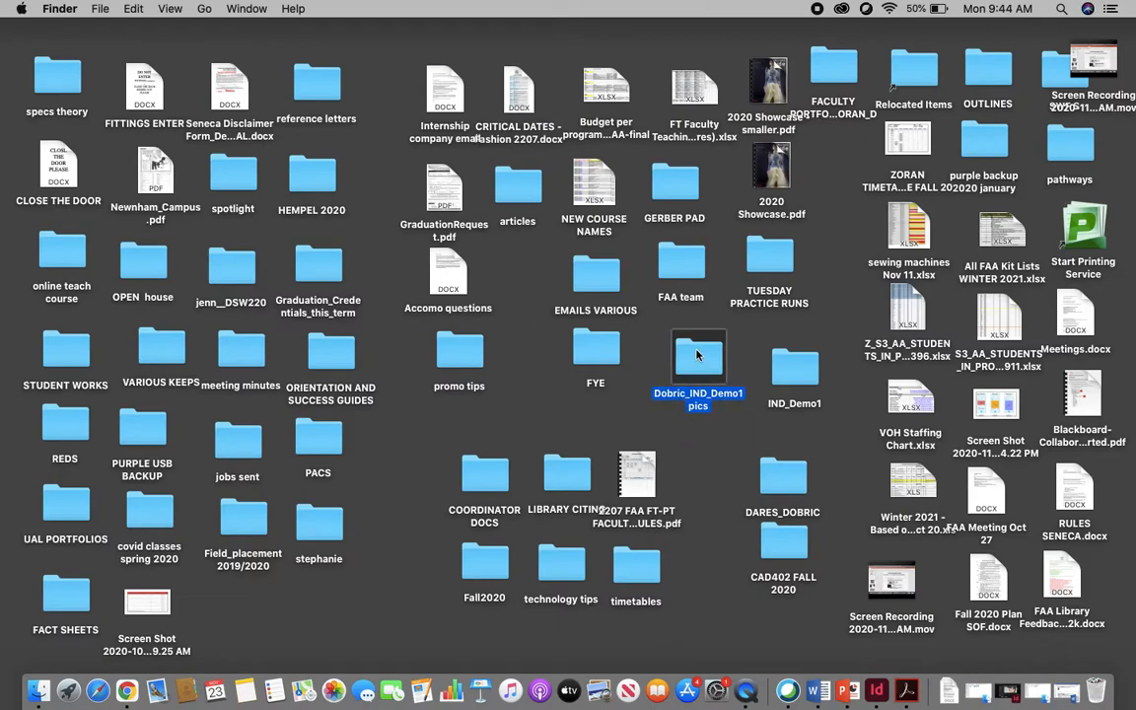
{"action": "double_click", "coordinate": [696, 357]}
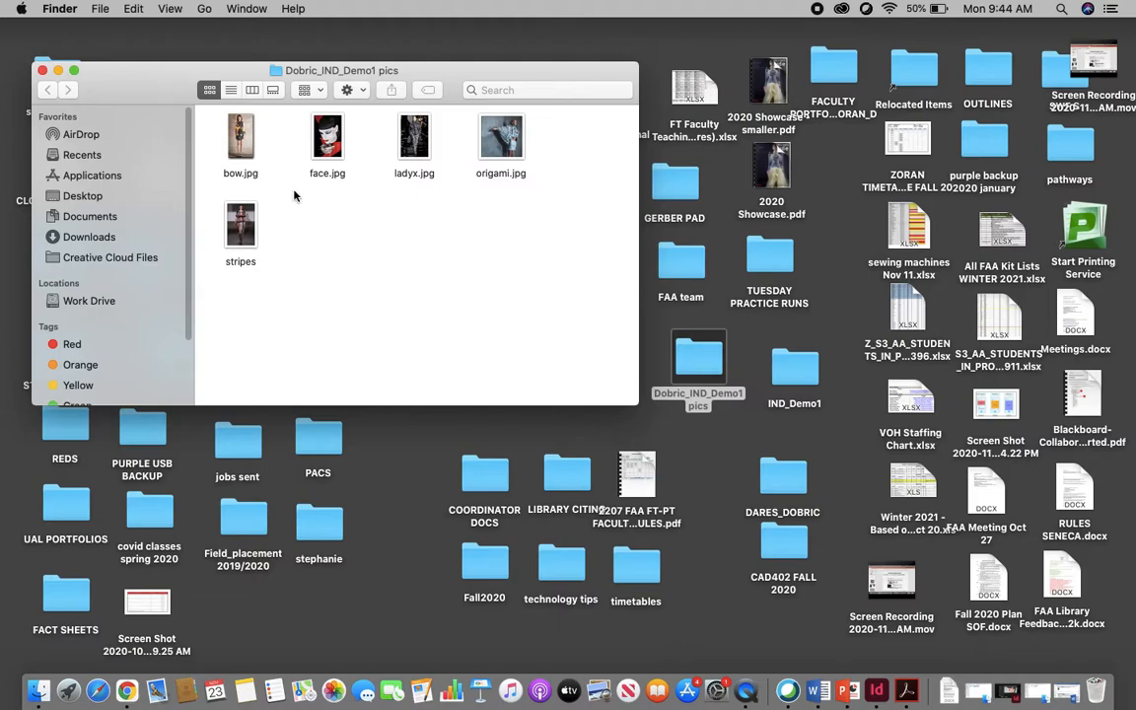
{"action": "left_click", "coordinate": [42, 70]}
{"action": "left_click", "coordinate": [611, 431]}
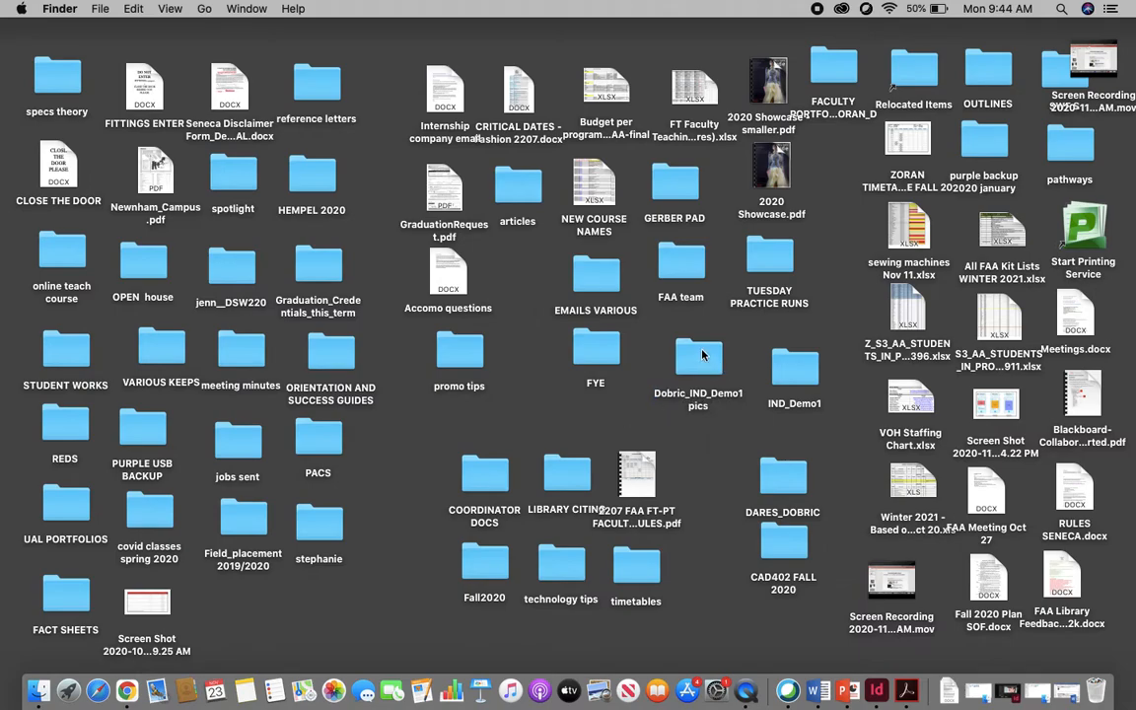
{"action": "left_click_drag", "start_coordinate": [703, 354], "coordinate": [706, 367]}
{"action": "double_click", "coordinate": [704, 368]}
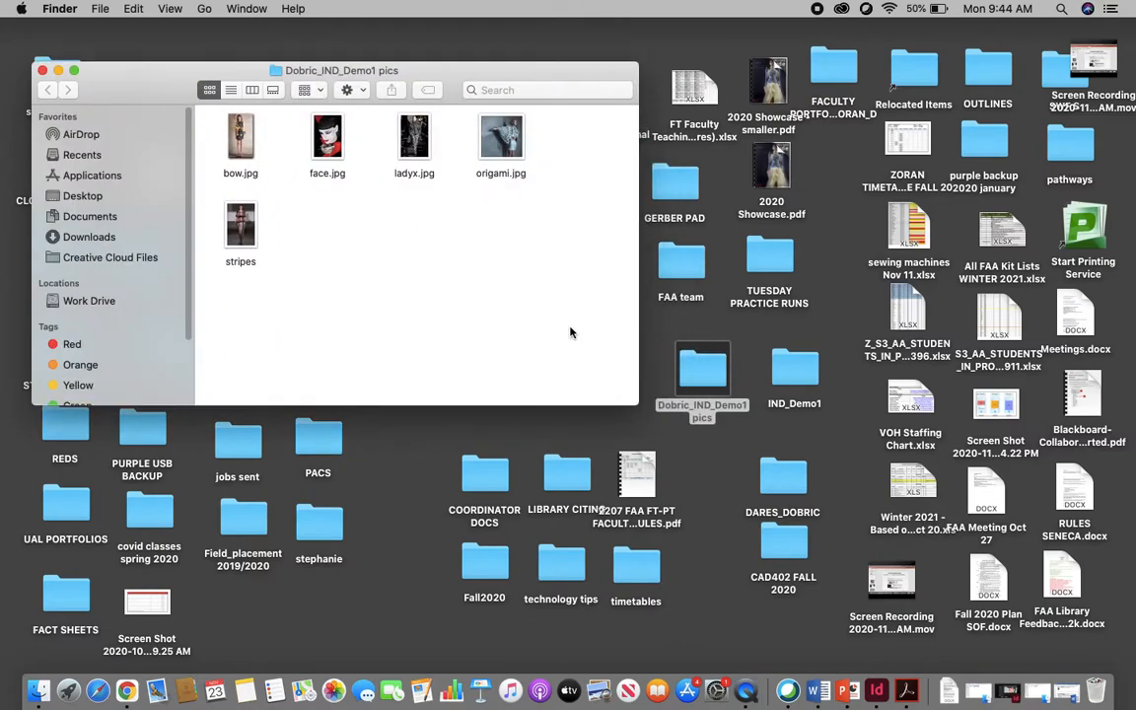
{"action": "left_click_drag", "start_coordinate": [208, 121], "coordinate": [500, 233]}
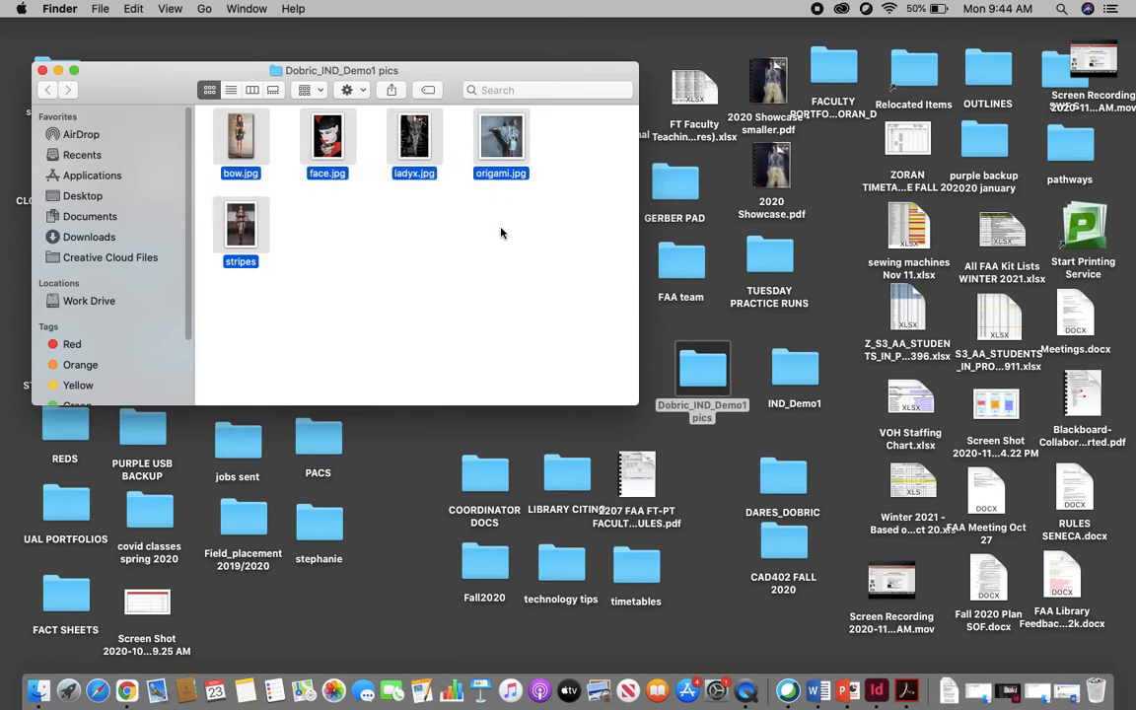
{"action": "left_click", "coordinate": [494, 270]}
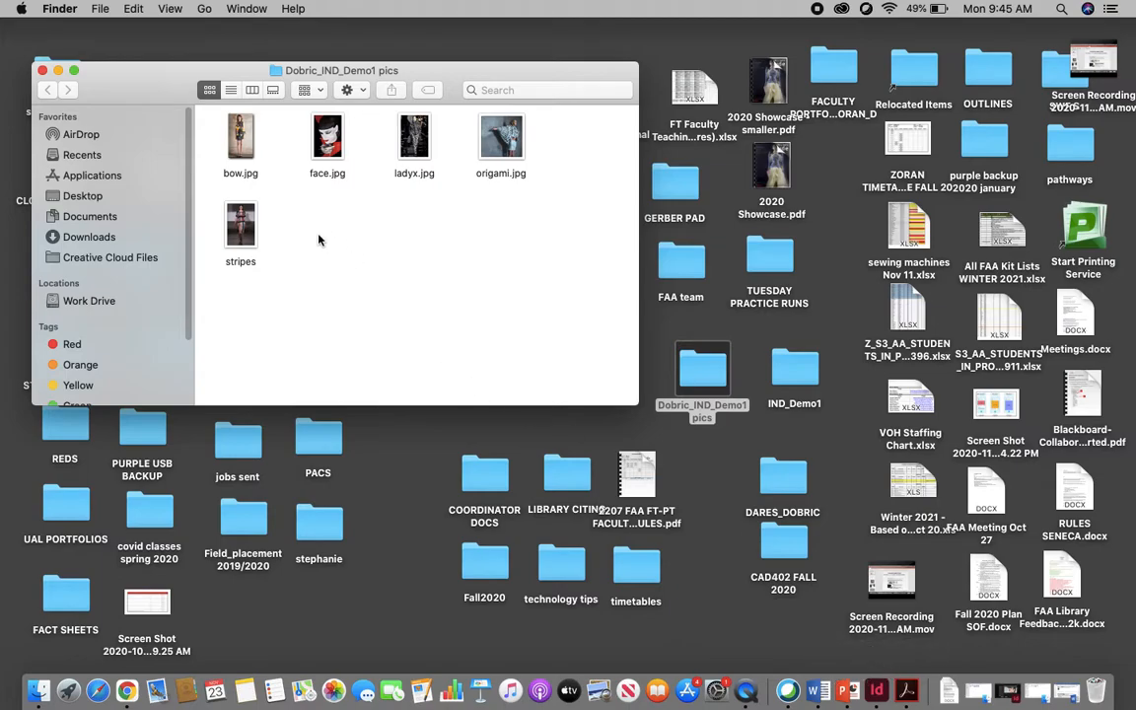
{"action": "left_click", "coordinate": [43, 71]}
{"action": "key", "text": "Return"}
{"action": "mouse_move", "coordinate": [677, 382]}
{"action": "left_mouse_down"}
{"action": "mouse_move", "coordinate": [671, 375]}
{"action": "mouse_move", "coordinate": [683, 394]}
{"action": "left_mouse_up"}
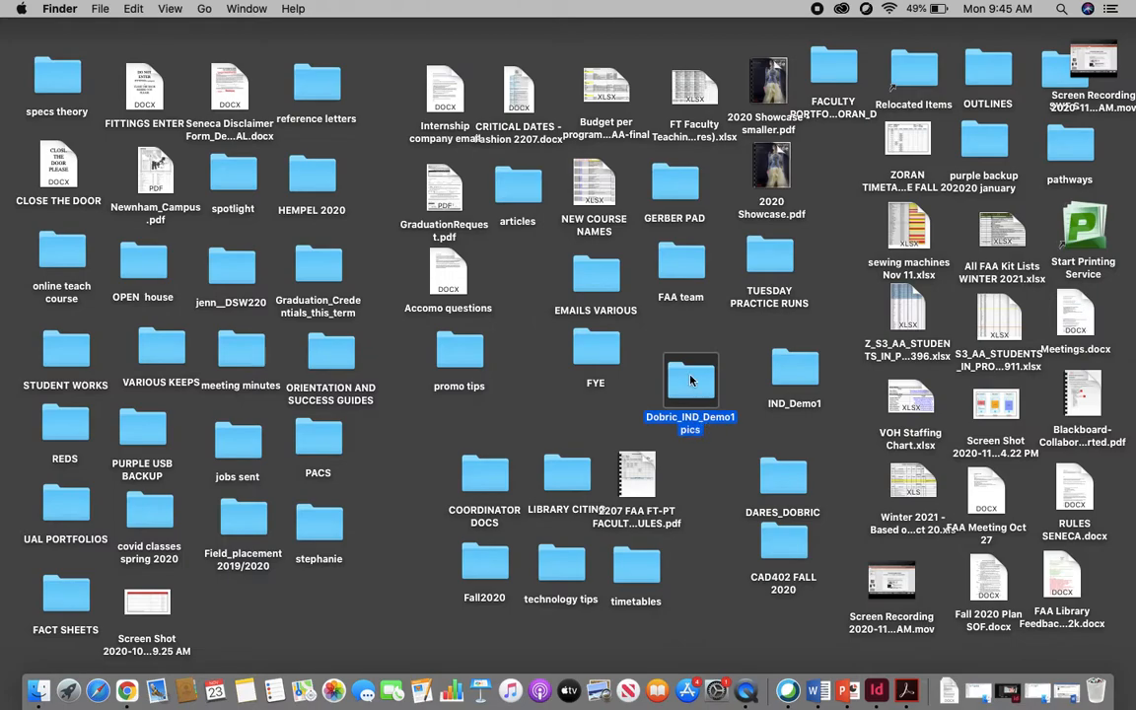
{"action": "double_click", "coordinate": [691, 381]}
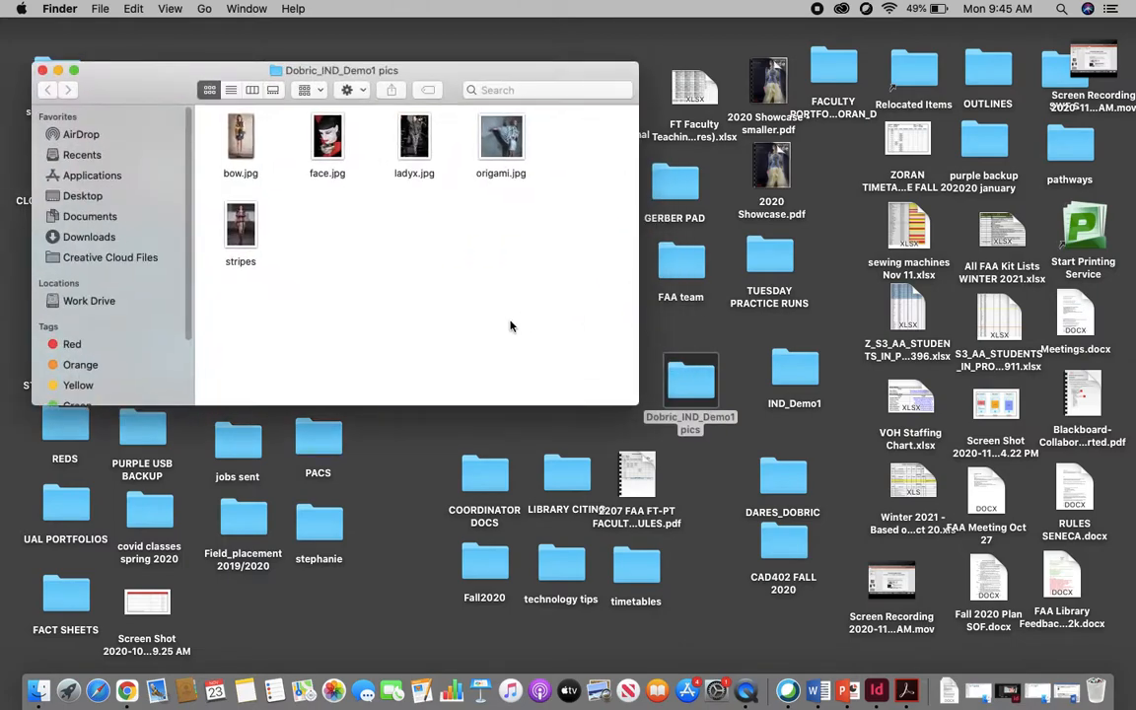
{"action": "left_click", "coordinate": [42, 70]}
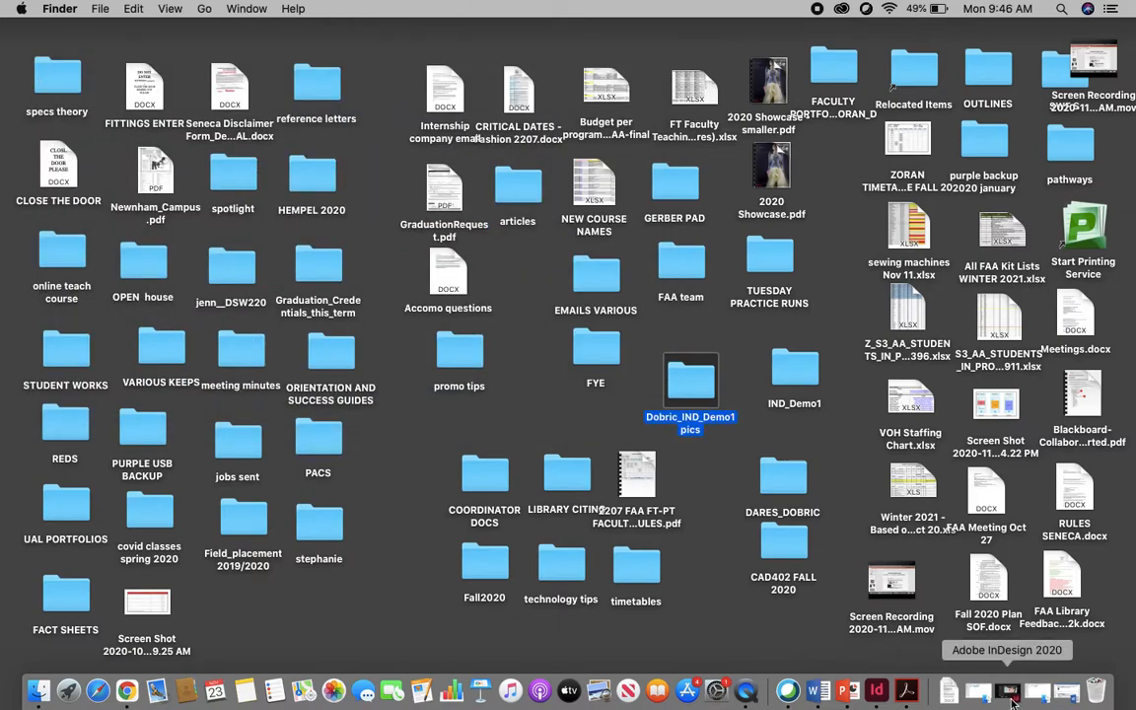
Switch to Adobe InDesign 2020 and start a new document.
{"action": "left_click", "coordinate": [1064, 691]}
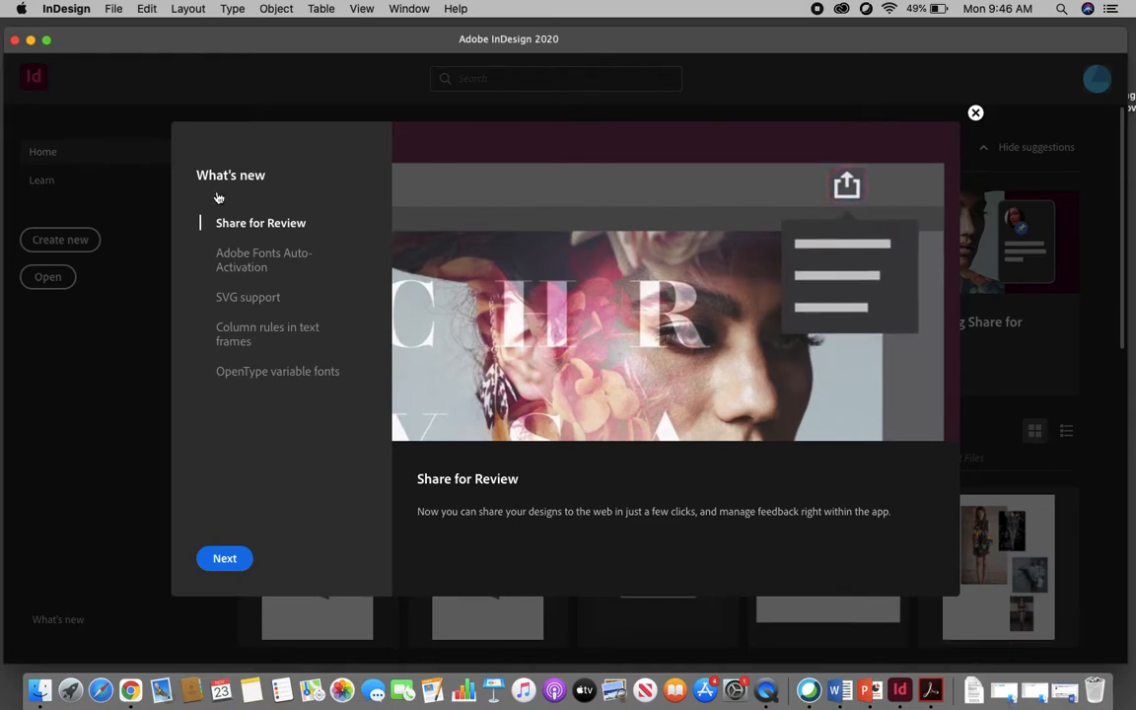
{"action": "left_click", "coordinate": [108, 9]}
{"action": "mouse_move", "coordinate": [128, 28]}
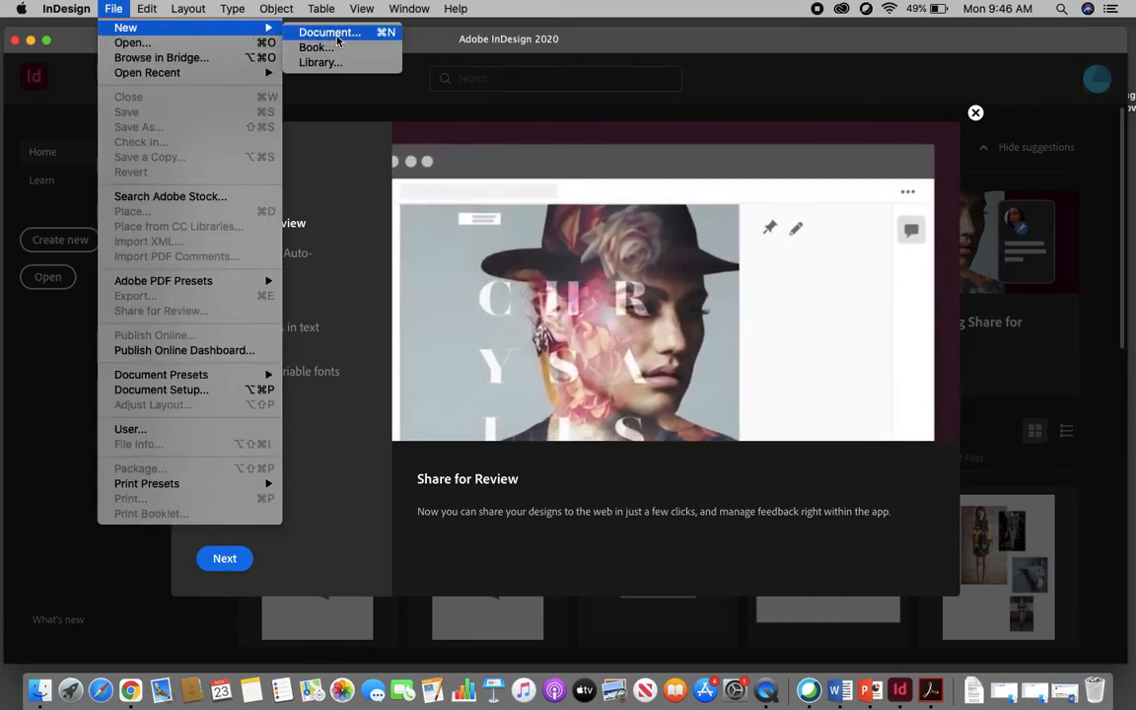
{"action": "left_click", "coordinate": [329, 32]}
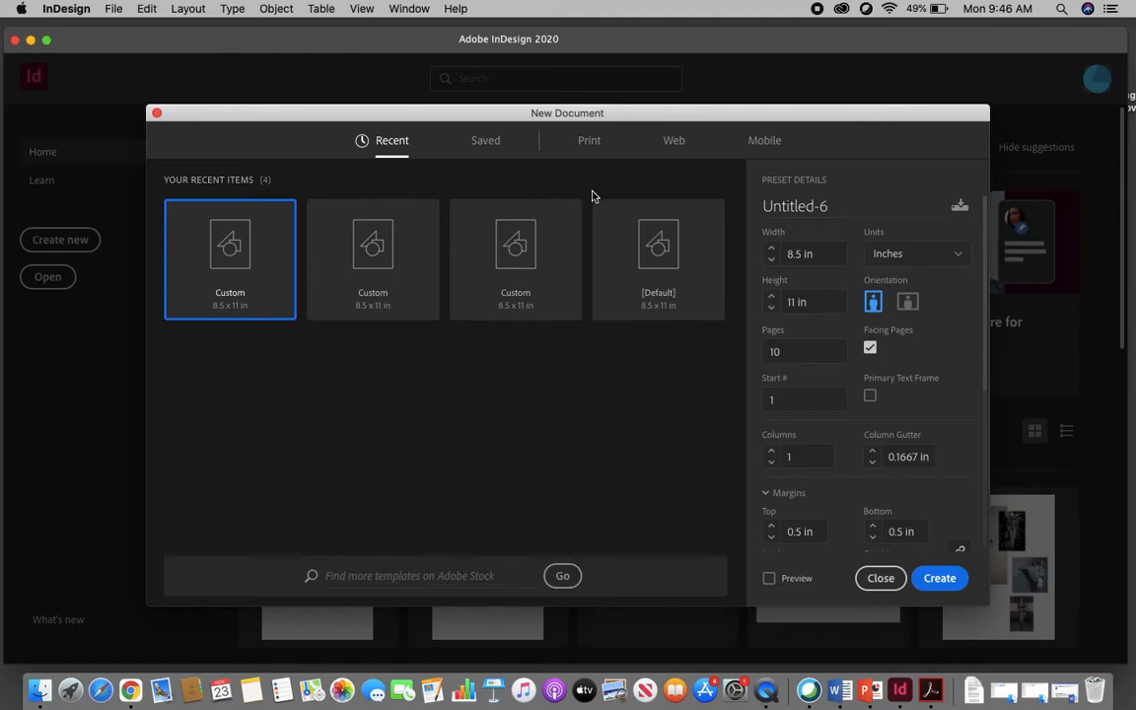
Choose the Letter print preset for the new document and set the number of pages to 10.
{"action": "left_click", "coordinate": [590, 141]}
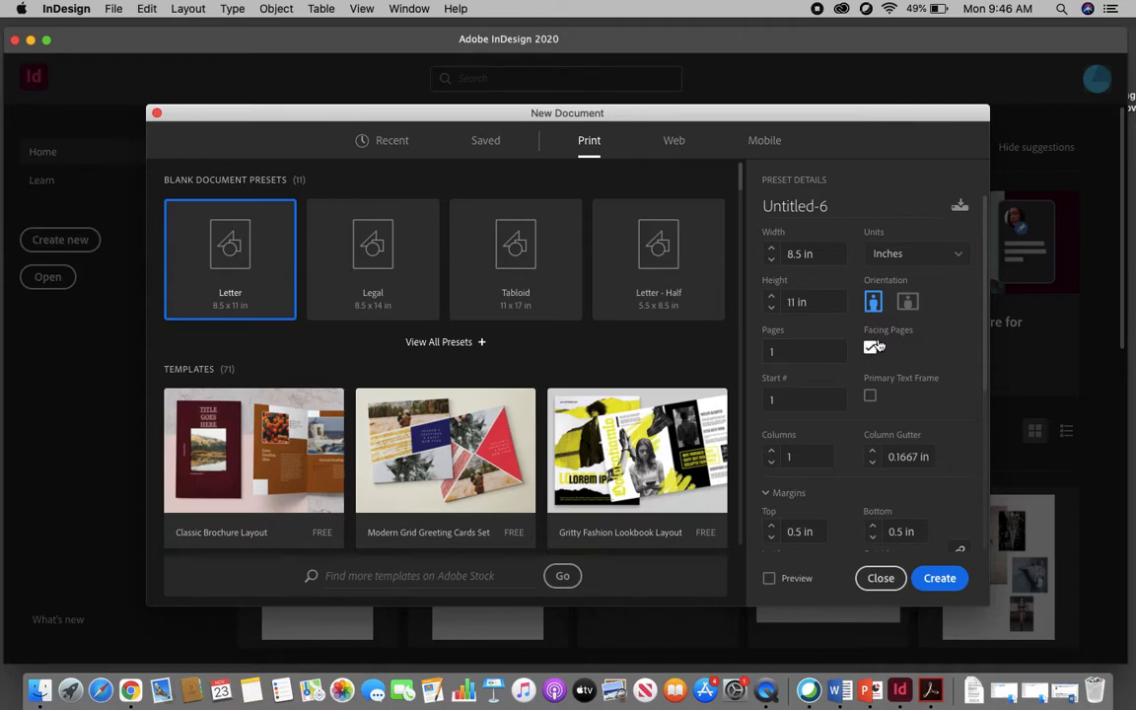
{"action": "double_click", "coordinate": [802, 351]}
{"action": "type", "text": "10"}
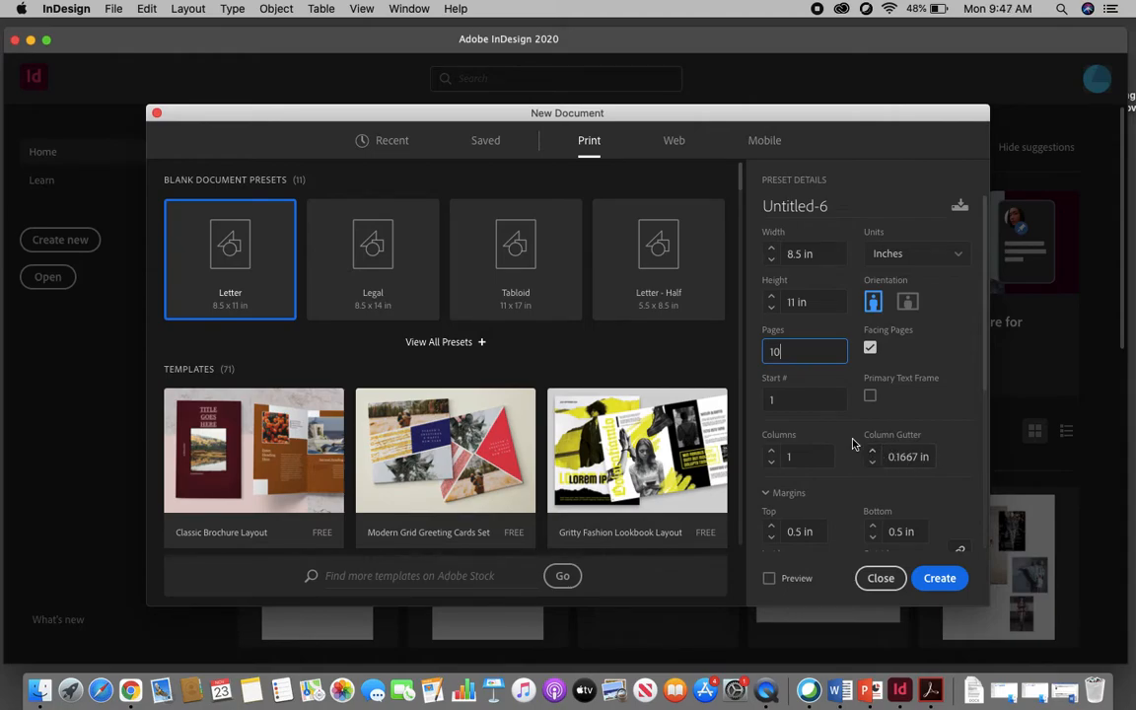
Review the margin, bleed and slug settings of the new document and create it.
{"action": "scroll", "coordinate": [853, 445], "scroll_direction": "down", "scroll_amount": 1}
{"action": "scroll", "coordinate": [854, 445], "scroll_direction": "down", "scroll_amount": 8}
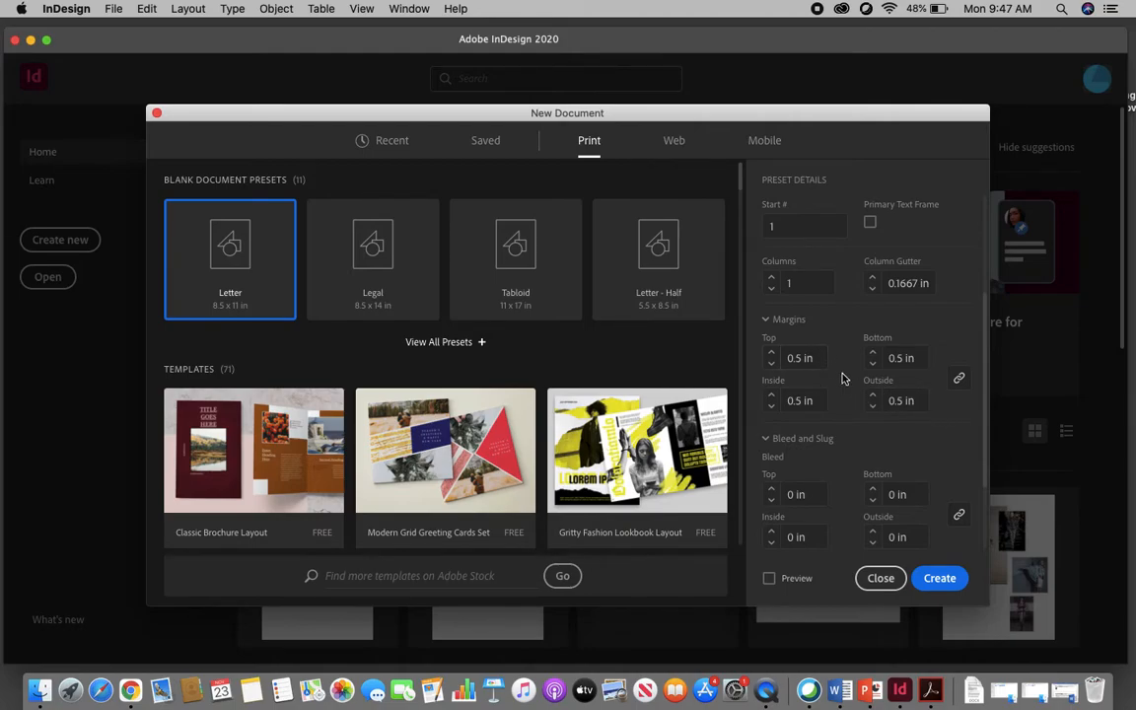
{"action": "scroll", "coordinate": [856, 389], "scroll_direction": "down", "scroll_amount": 1}
{"action": "scroll", "coordinate": [859, 393], "scroll_direction": "down", "scroll_amount": 2}
{"action": "scroll", "coordinate": [859, 393], "scroll_direction": "down", "scroll_amount": 2}
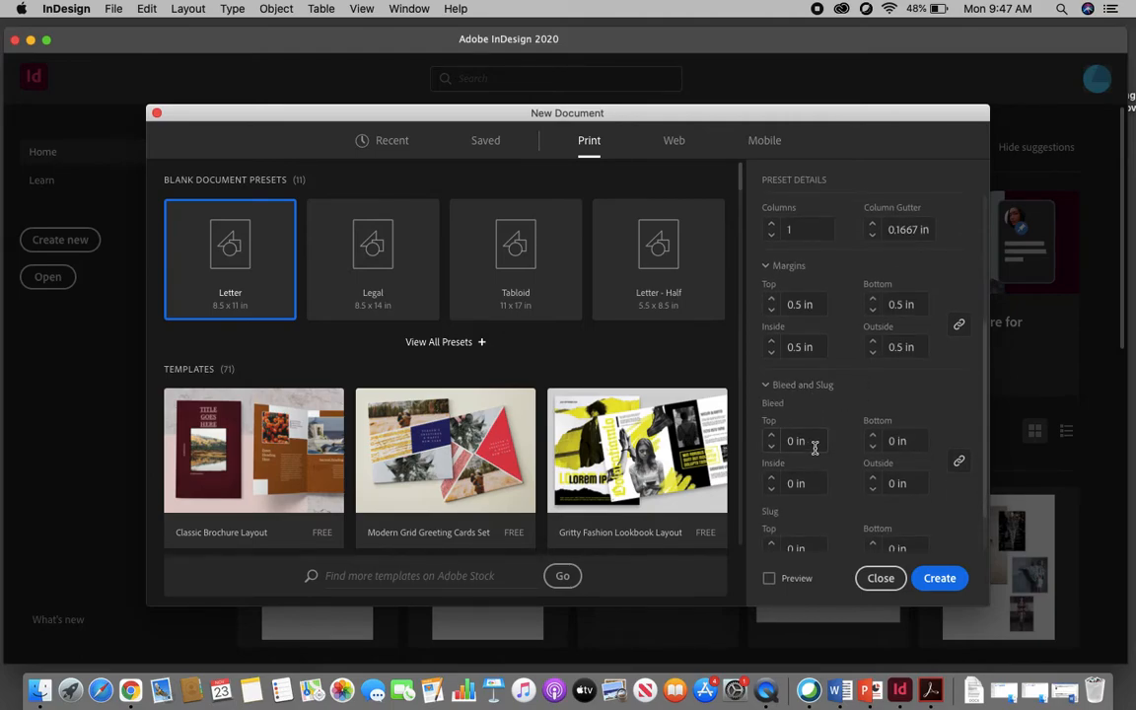
{"action": "scroll", "coordinate": [916, 492], "scroll_direction": "down", "scroll_amount": 3}
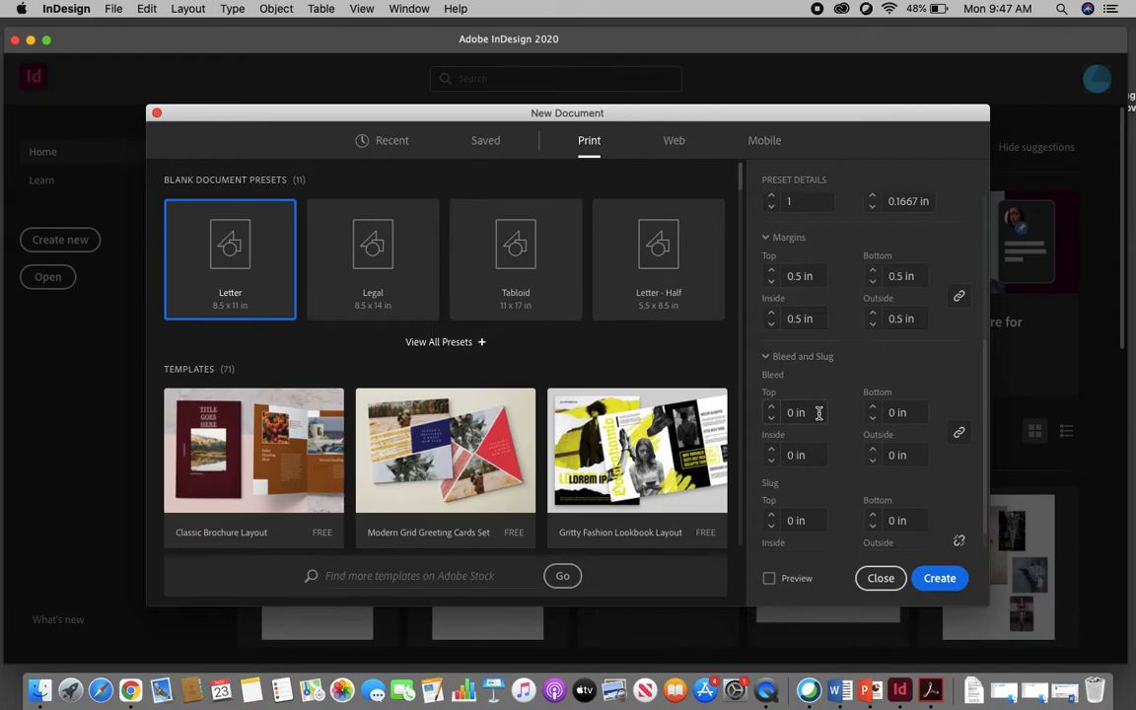
{"action": "scroll", "coordinate": [818, 412], "scroll_direction": "down", "scroll_amount": 1}
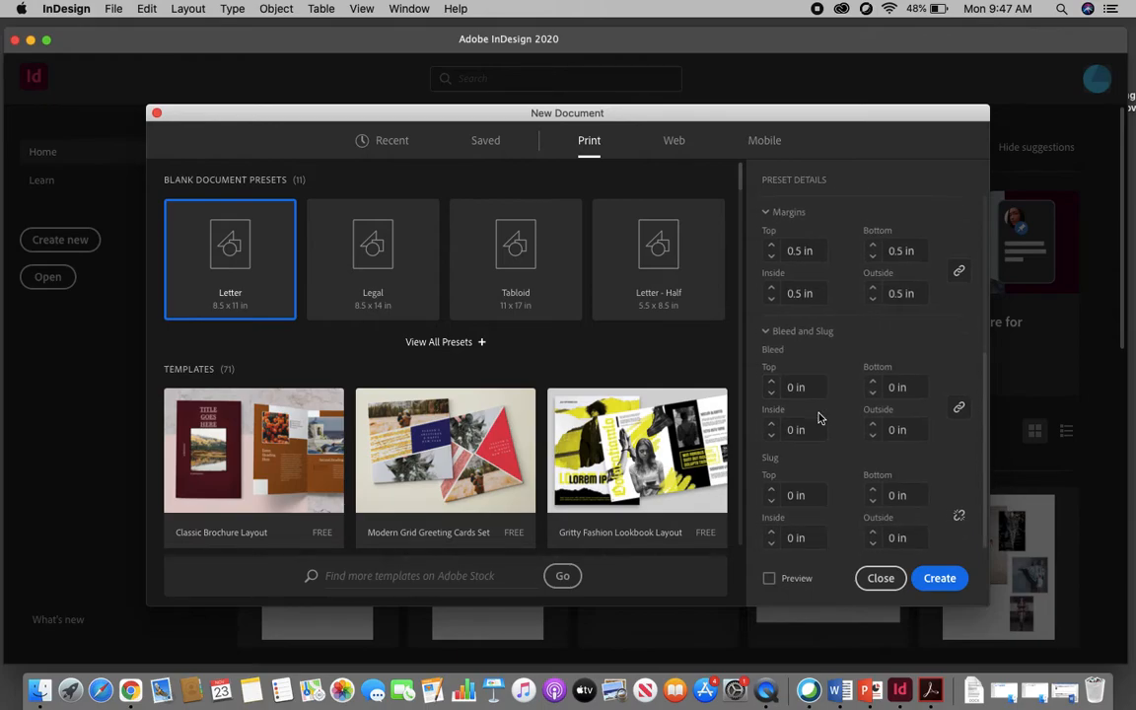
{"action": "left_click", "coordinate": [940, 580]}
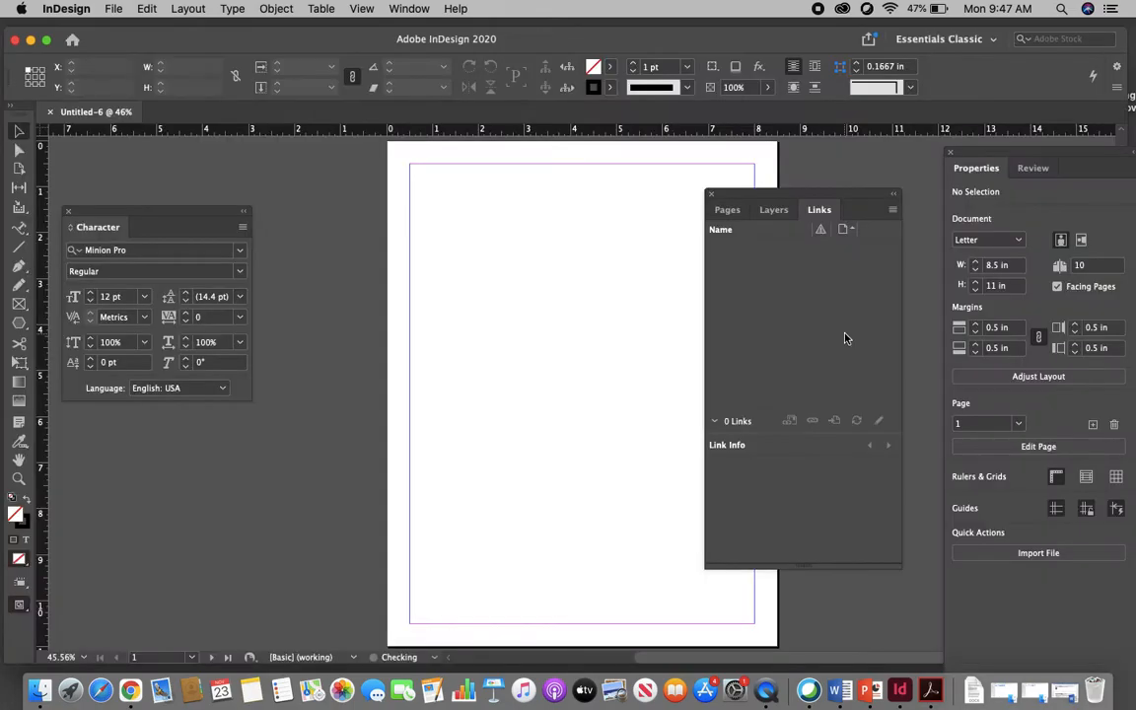
Look over the first page and the facing-page spreads of the new document.
{"action": "scroll", "coordinate": [575, 330], "scroll_direction": "down", "scroll_amount": 5}
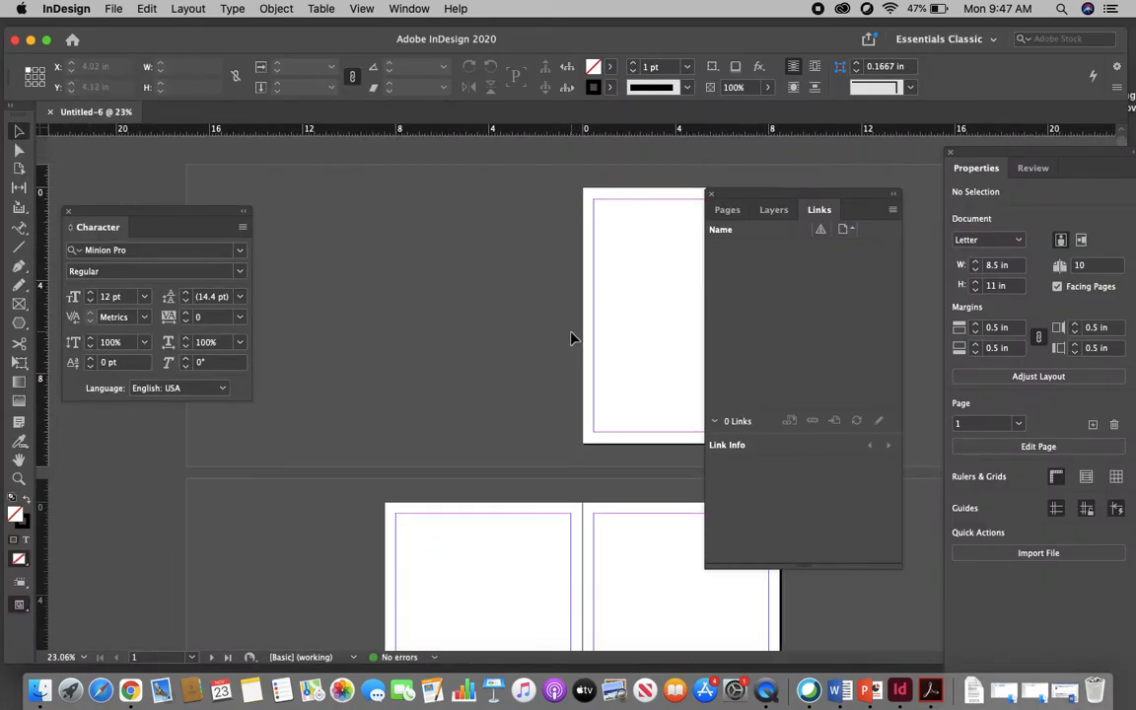
{"action": "scroll", "coordinate": [571, 338], "scroll_direction": "down", "scroll_amount": 3}
{"action": "scroll", "coordinate": [570, 338], "scroll_direction": "down", "scroll_amount": 3}
{"action": "scroll", "coordinate": [563, 305], "scroll_direction": "up", "scroll_amount": 5}
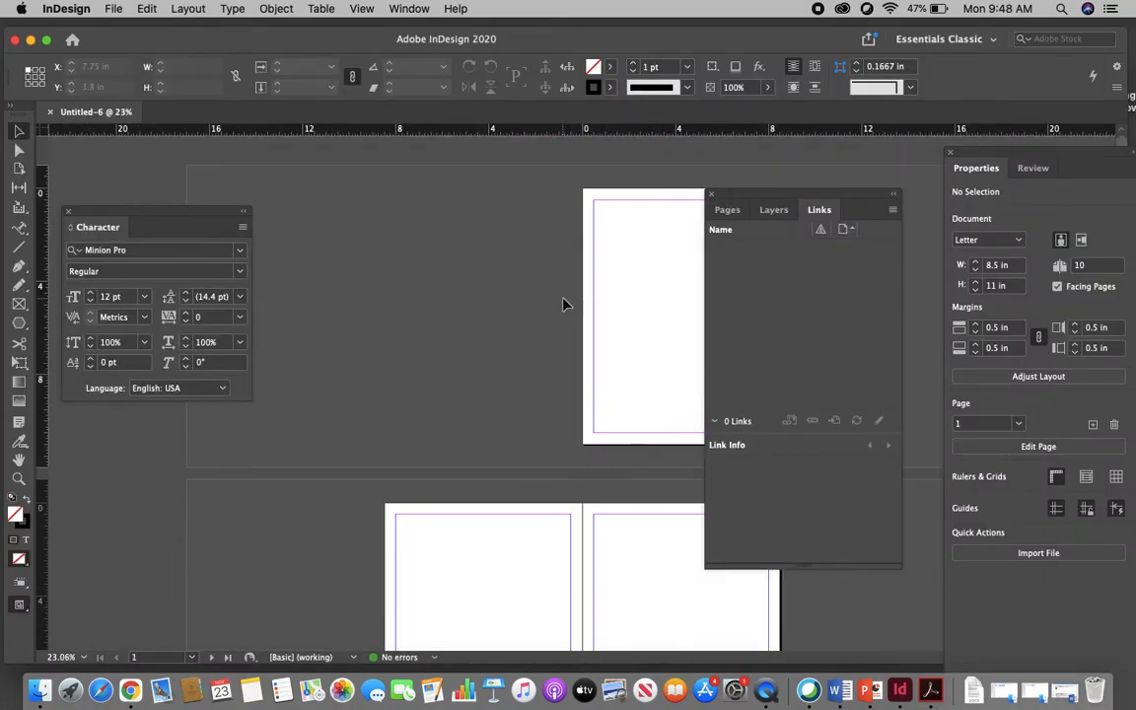
{"action": "scroll", "coordinate": [563, 305], "scroll_direction": "down", "scroll_amount": 5}
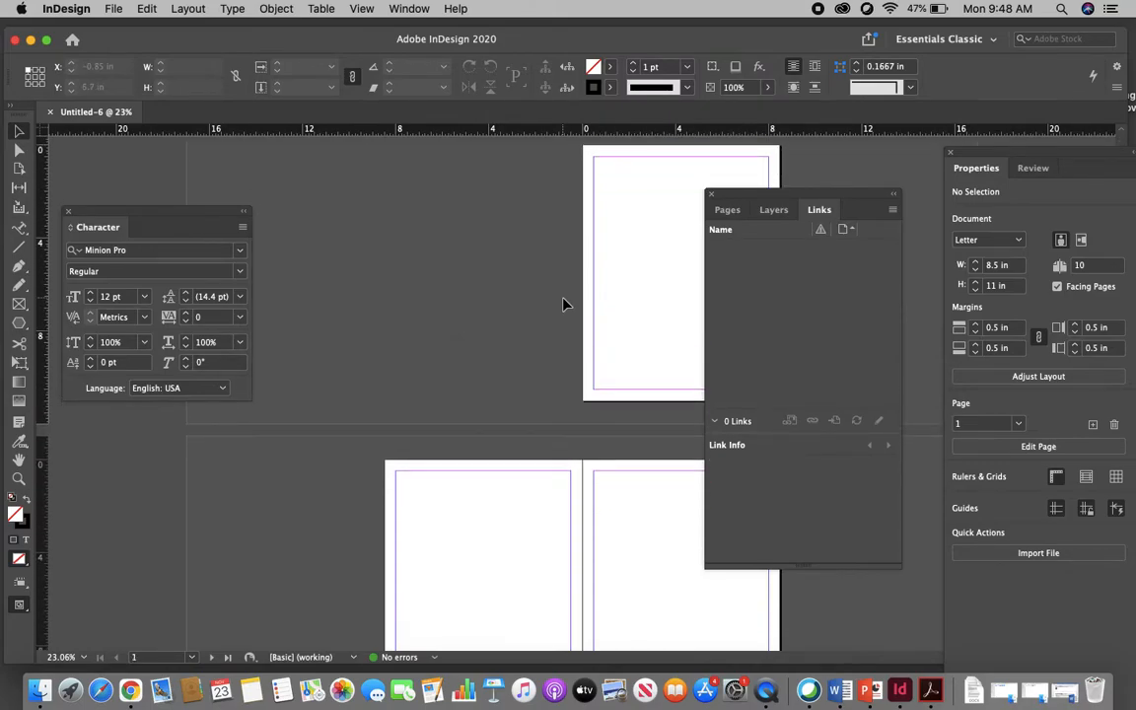
{"action": "scroll", "coordinate": [563, 305], "scroll_direction": "up", "scroll_amount": 4}
{"action": "scroll", "coordinate": [563, 305], "scroll_direction": "up", "scroll_amount": 2}
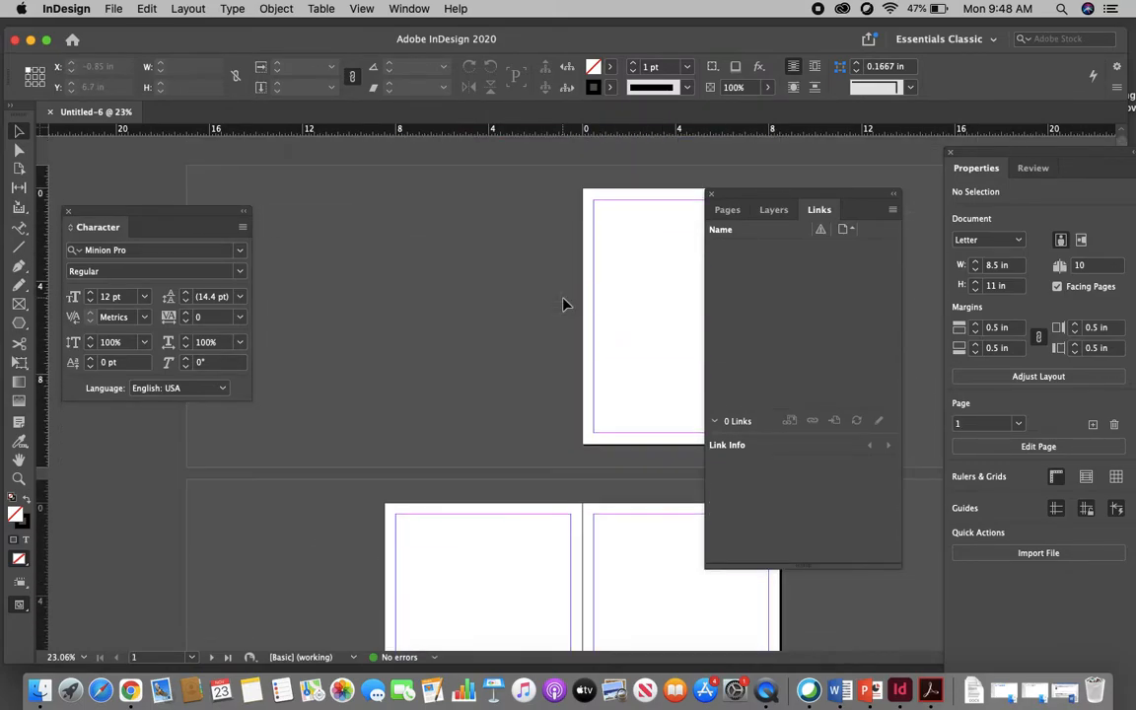
Select the Essentials Classic workspace.
{"action": "left_click", "coordinate": [414, 10]}
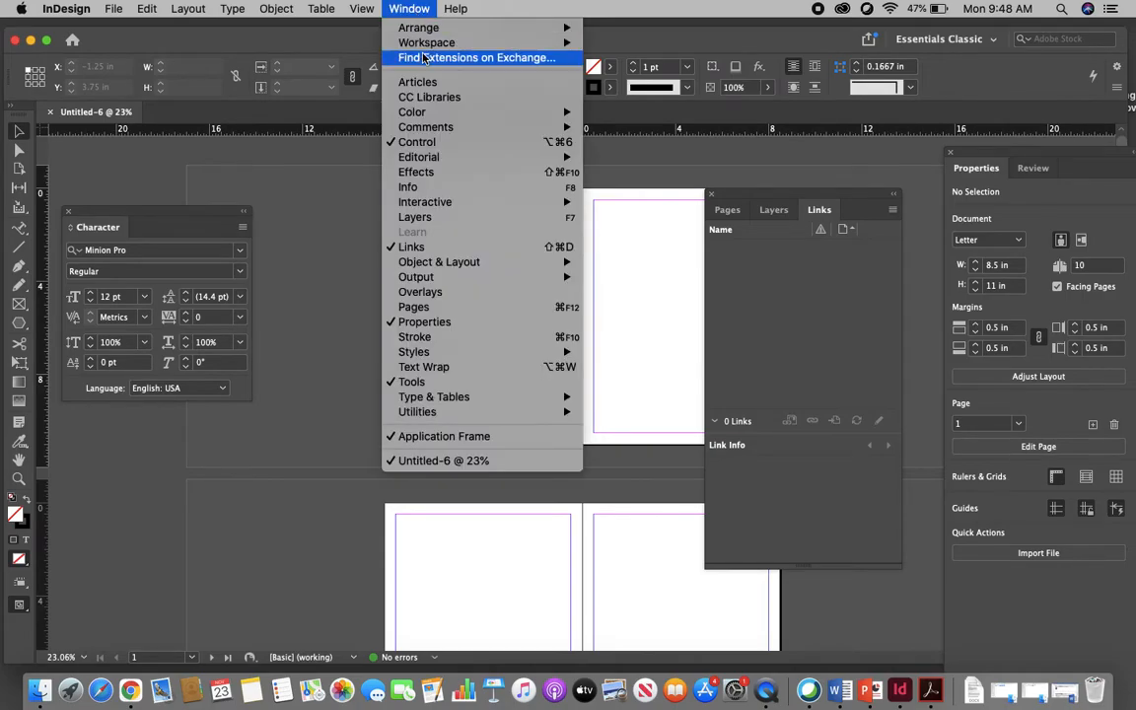
{"action": "mouse_move", "coordinate": [426, 47]}
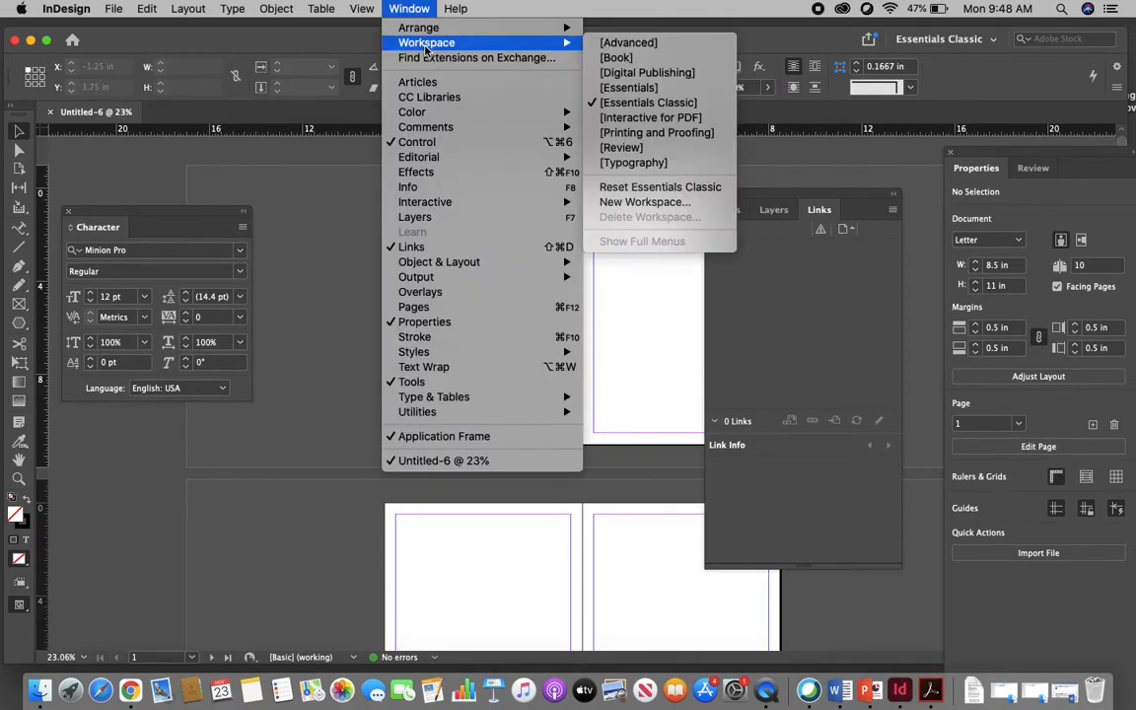
{"action": "left_click", "coordinate": [648, 103]}
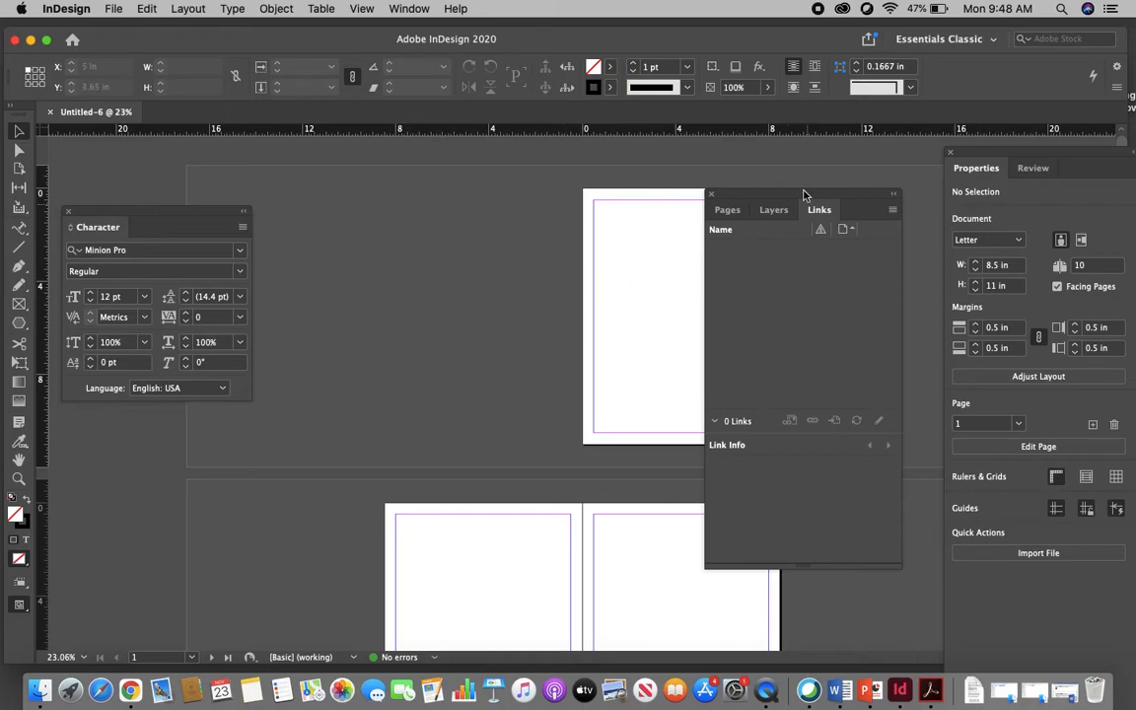
Move the floating Pages, Layers and Links group closer to the Properties panel and review the document's layers and page list.
{"action": "left_click_drag", "start_coordinate": [784, 198], "coordinate": [801, 167]}
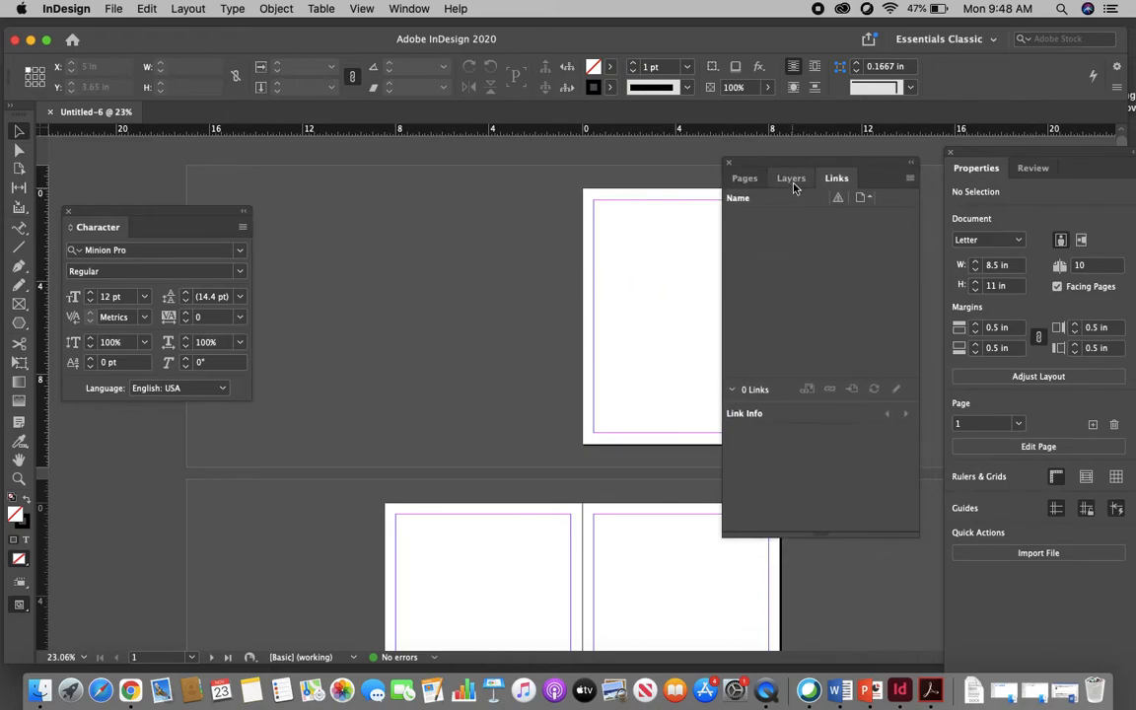
{"action": "left_click", "coordinate": [791, 180]}
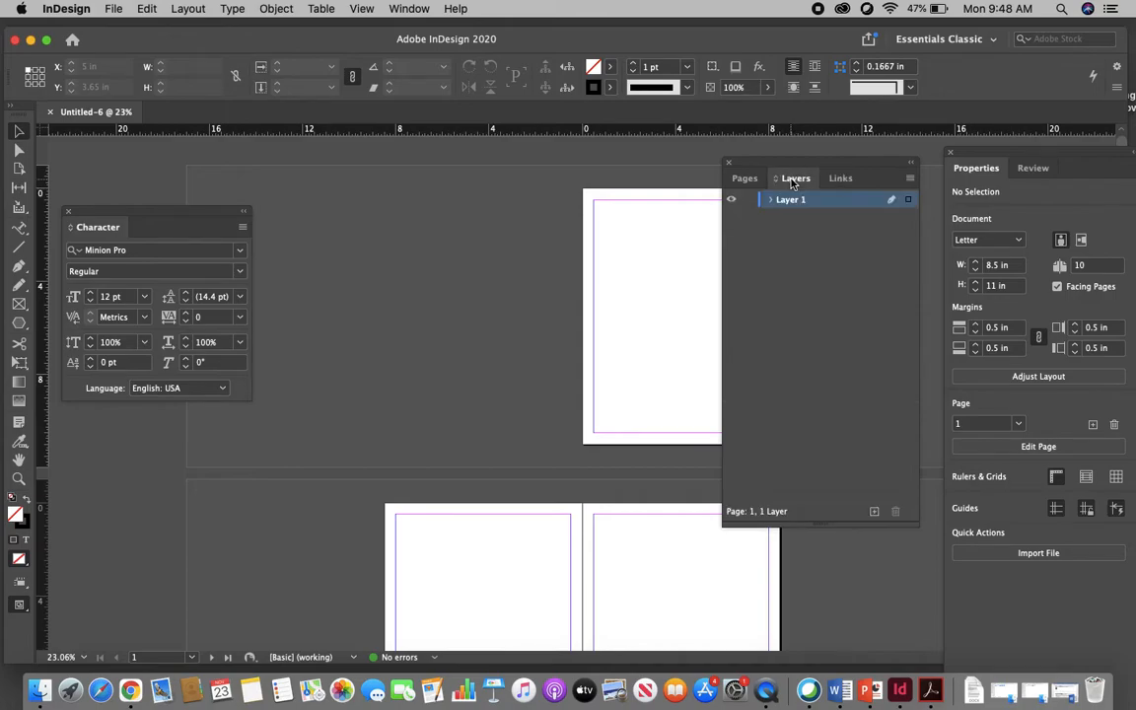
{"action": "left_click", "coordinate": [746, 180]}
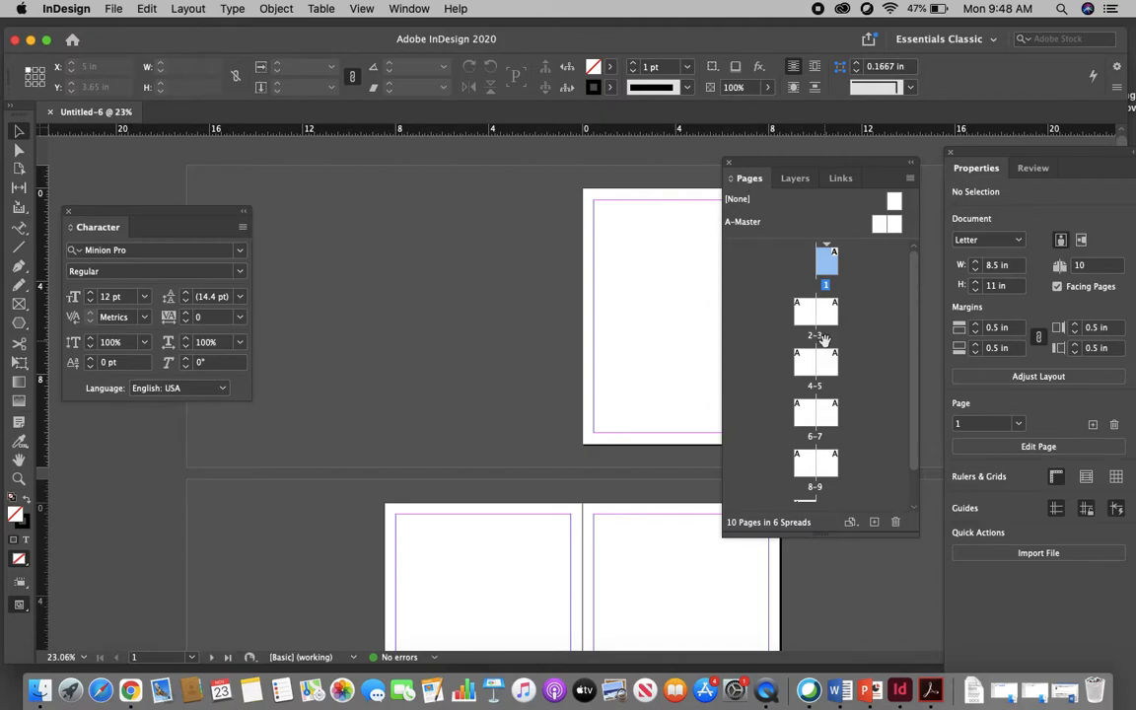
{"action": "scroll", "coordinate": [823, 338], "scroll_direction": "down", "scroll_amount": 2}
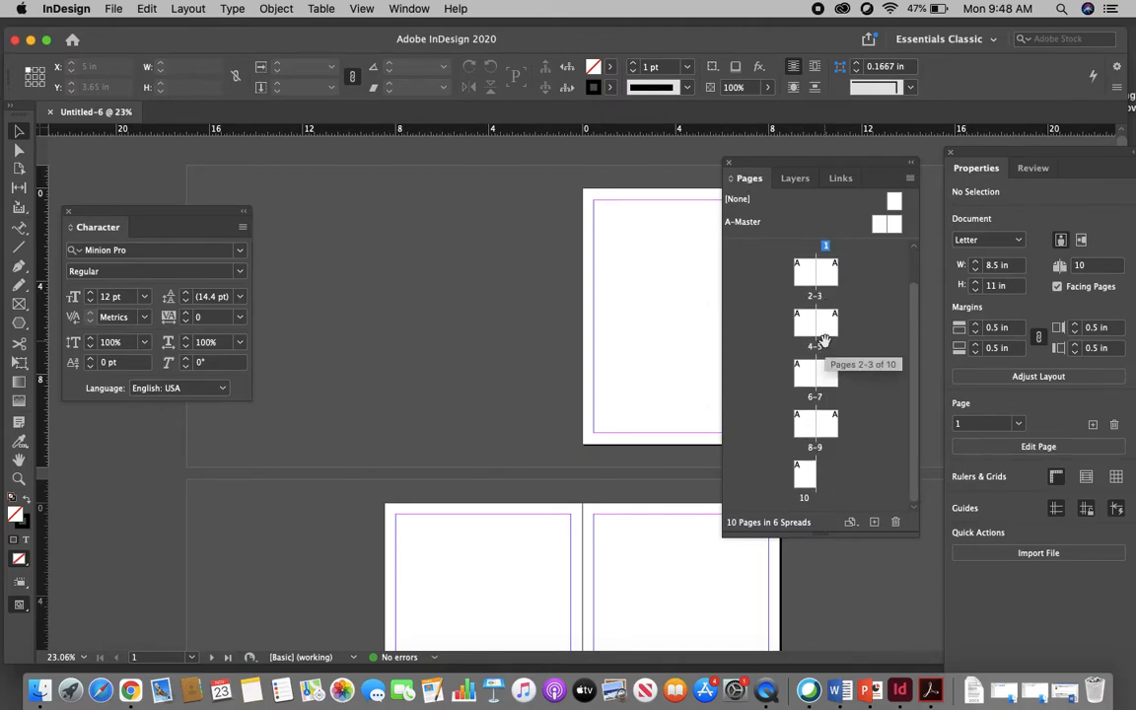
{"action": "scroll", "coordinate": [823, 338], "scroll_direction": "up", "scroll_amount": 2}
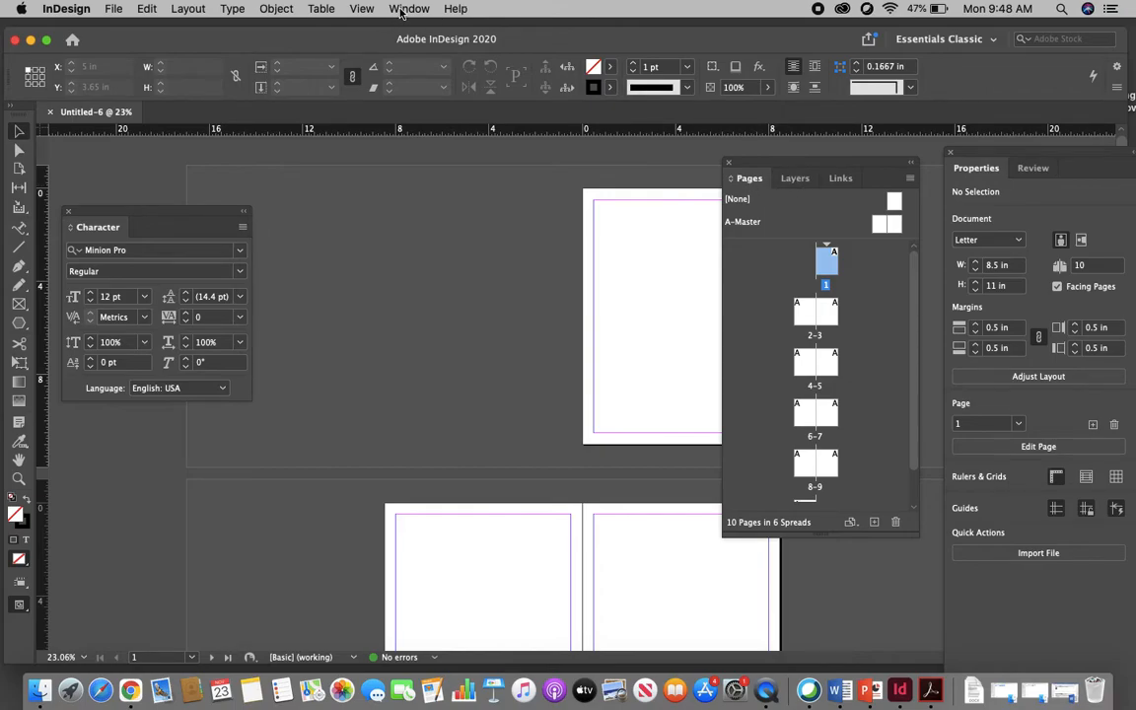
Close the Character panel and undock the Tools panel so it floats beside the document's pages.
{"action": "left_click", "coordinate": [66, 213]}
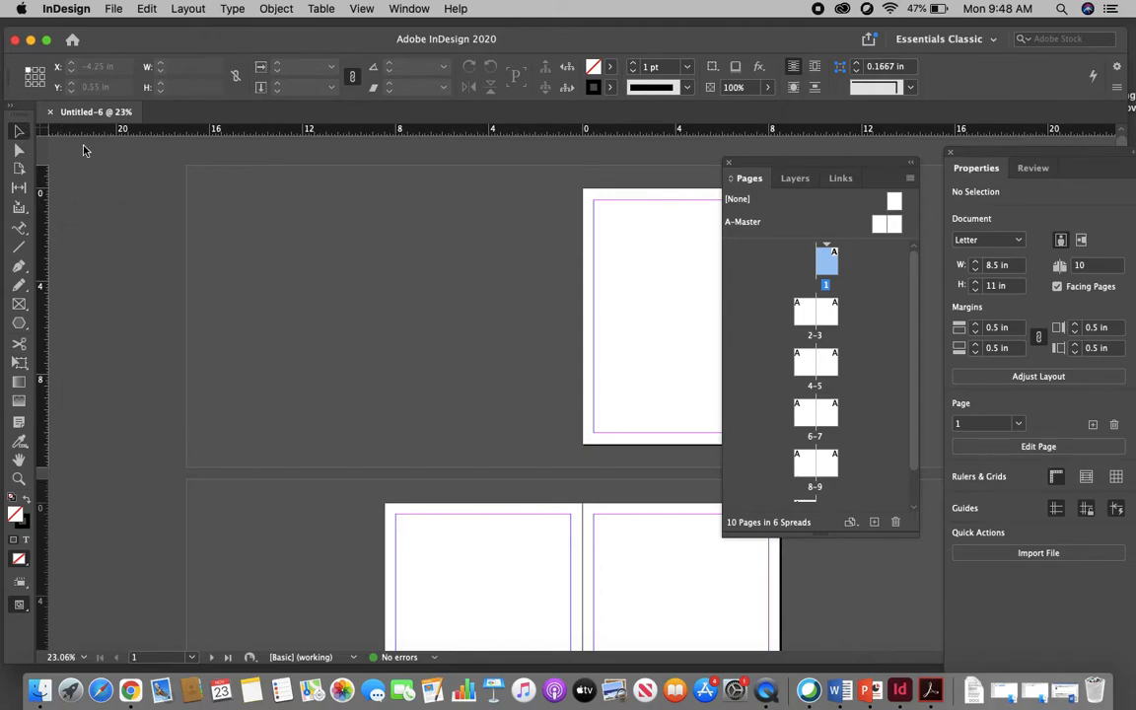
{"action": "left_click_drag", "start_coordinate": [20, 102], "coordinate": [100, 164]}
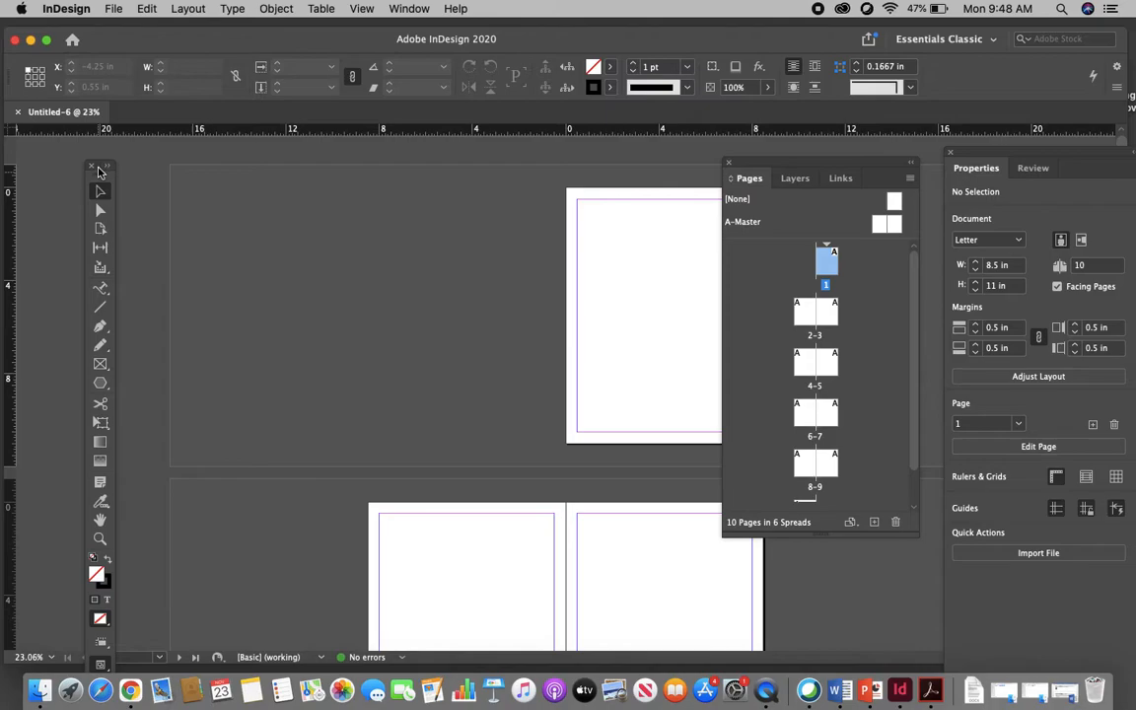
{"action": "left_click_drag", "start_coordinate": [98, 170], "coordinate": [58, 163]}
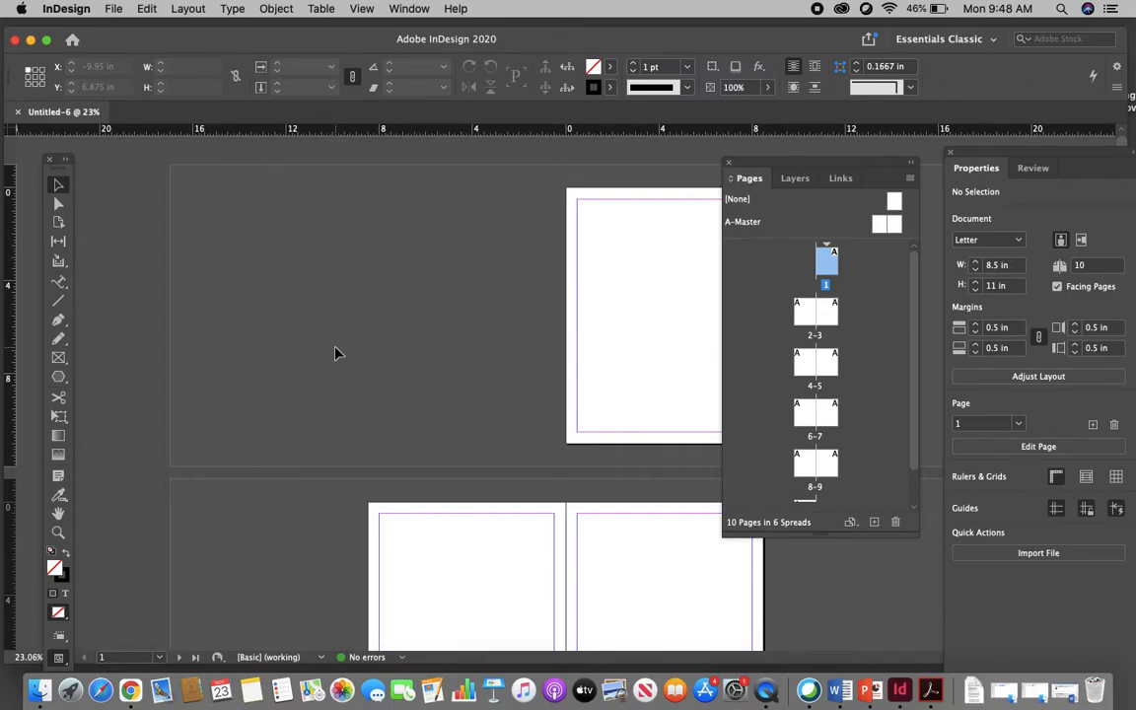
Save the document as an InDesign 2020 file named with the surname plus "_IND-Demo1" in the renamed Demo1 pics folder on the desktop.
{"action": "left_click", "coordinate": [114, 8]}
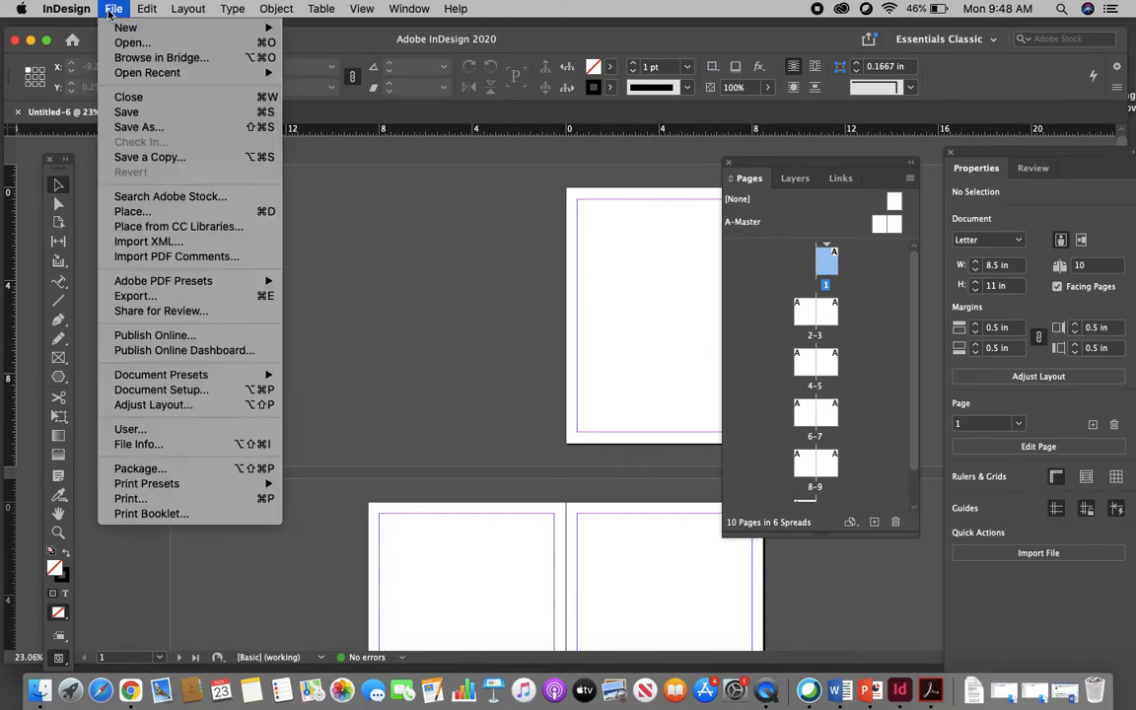
{"action": "left_click", "coordinate": [126, 131]}
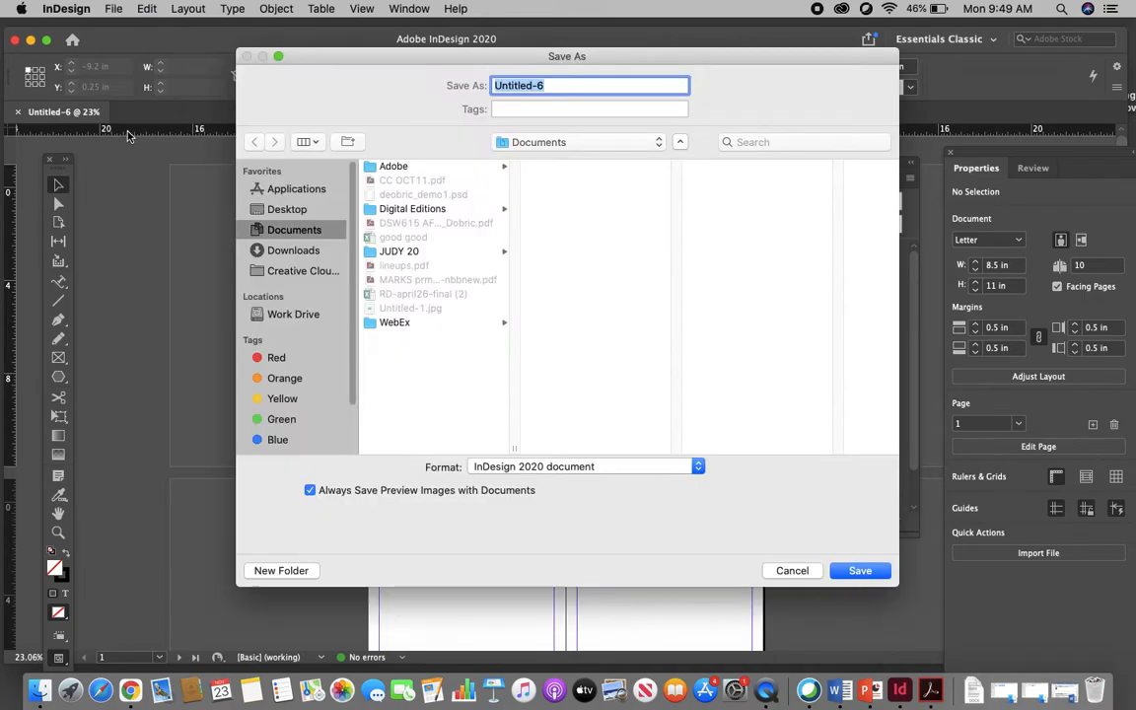
{"action": "type", "text": "Dobric_IND"}
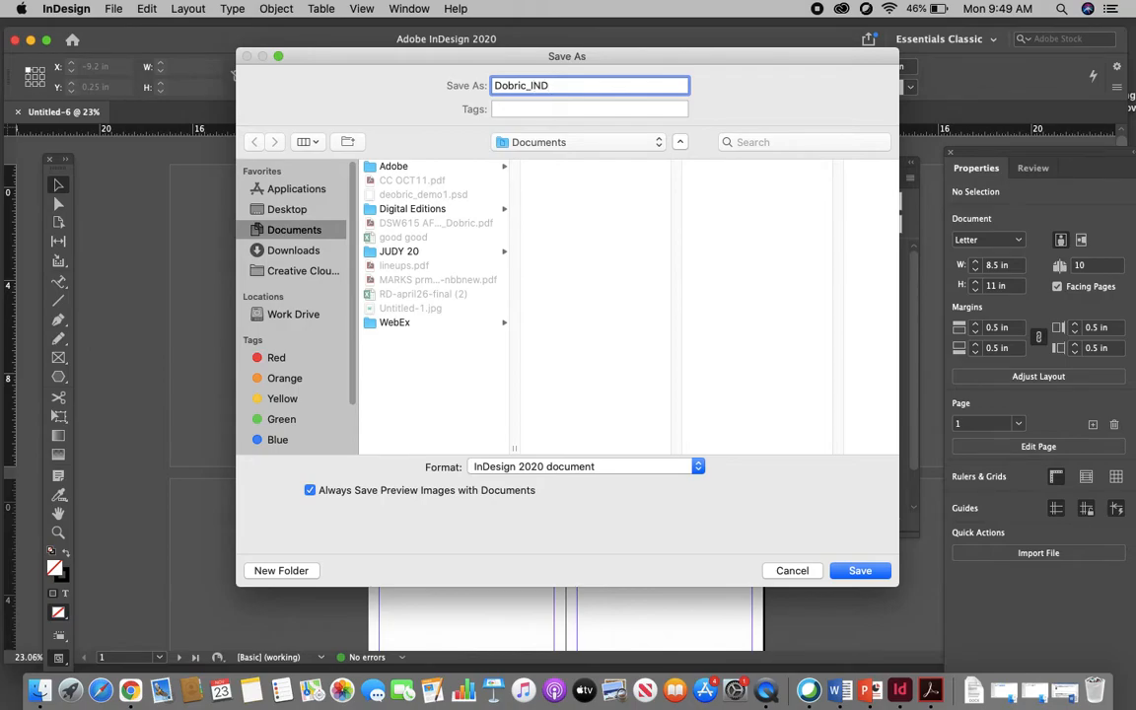
{"action": "type", "text": "emo1"}
{"action": "left_click", "coordinate": [288, 213]}
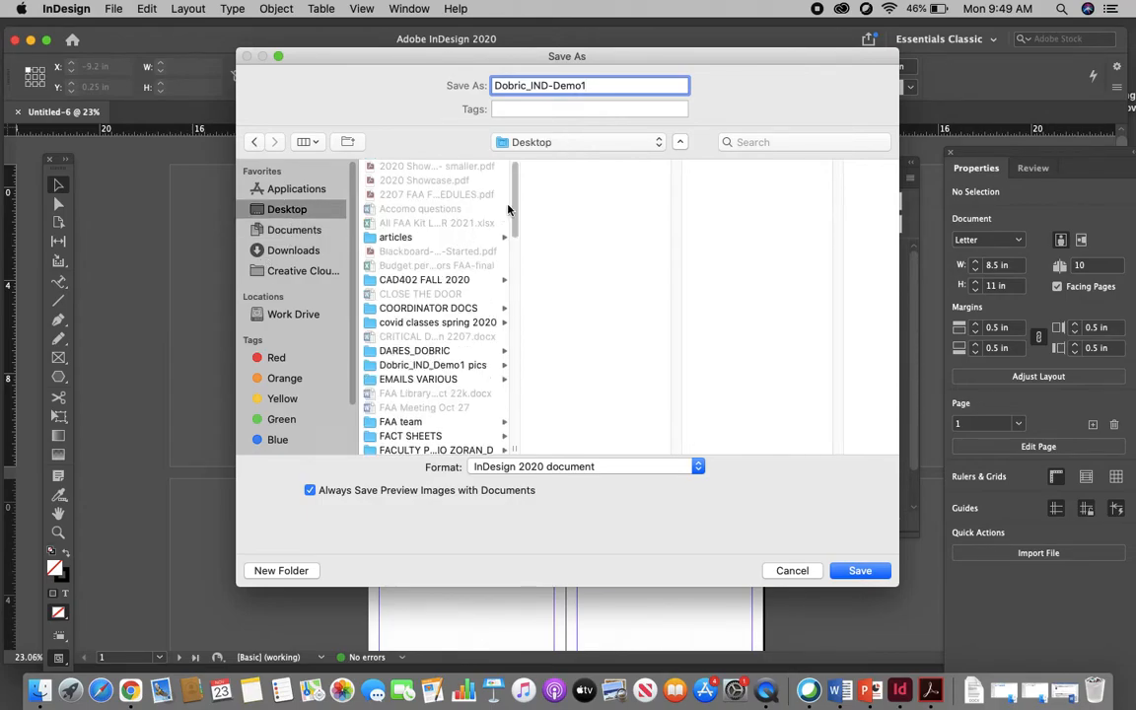
{"action": "left_click_drag", "start_coordinate": [515, 205], "coordinate": [515, 228]}
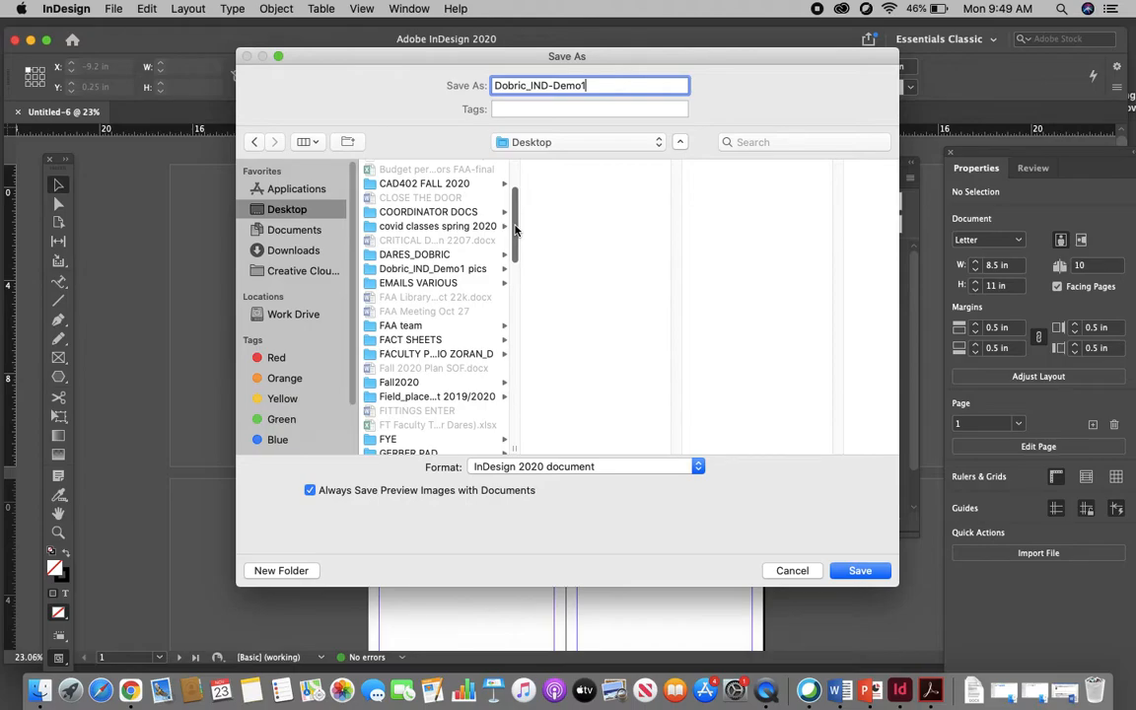
{"action": "left_click", "coordinate": [378, 271]}
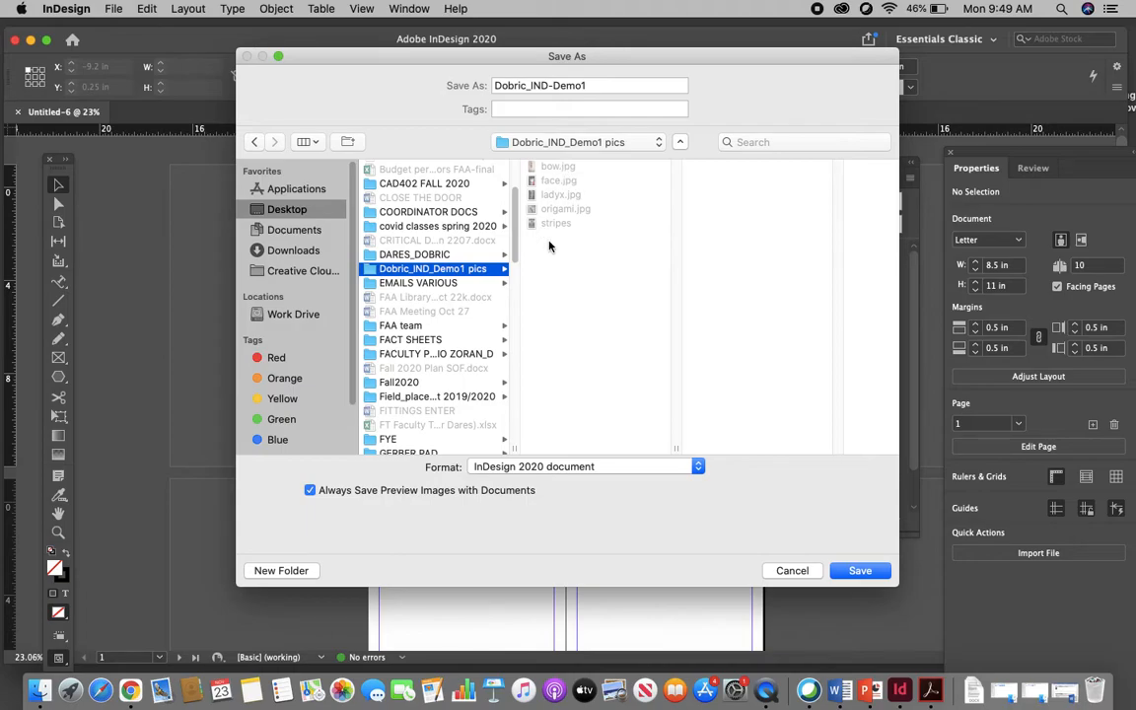
{"action": "left_click", "coordinate": [860, 571]}
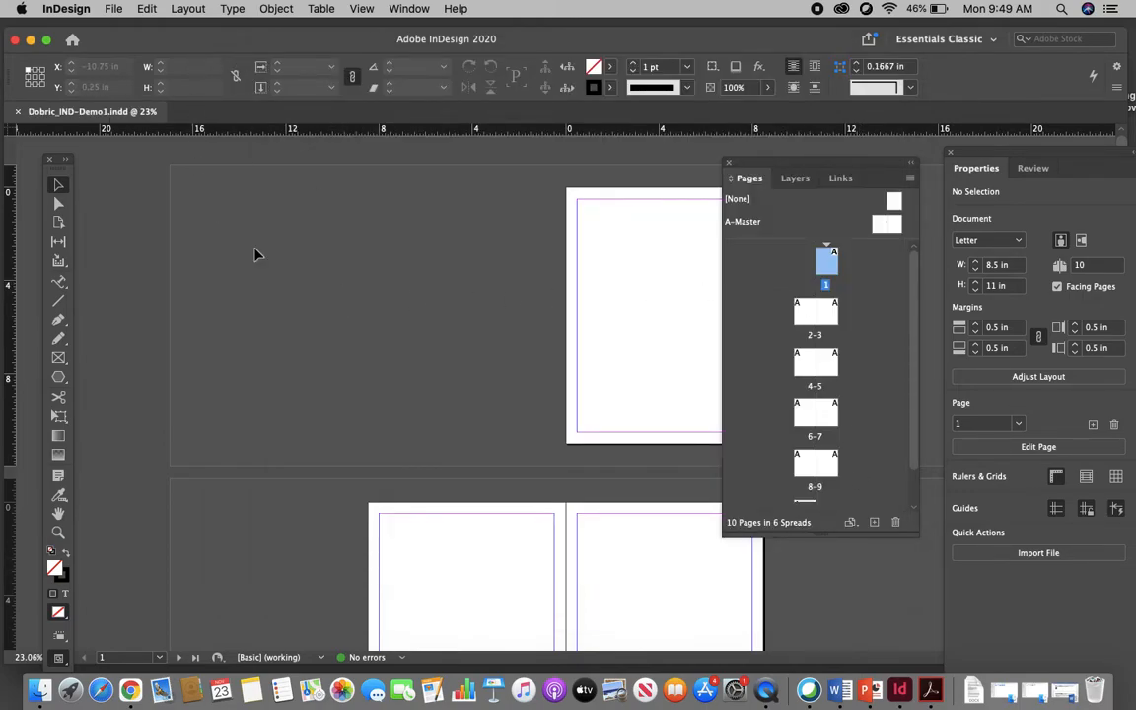
Check in the desktop pictures folder that the InDesign file is stored with the images, close the folder and return to InDesign.
{"action": "left_click", "coordinate": [31, 40]}
{"action": "left_click", "coordinate": [703, 383]}
{"action": "double_click", "coordinate": [697, 386]}
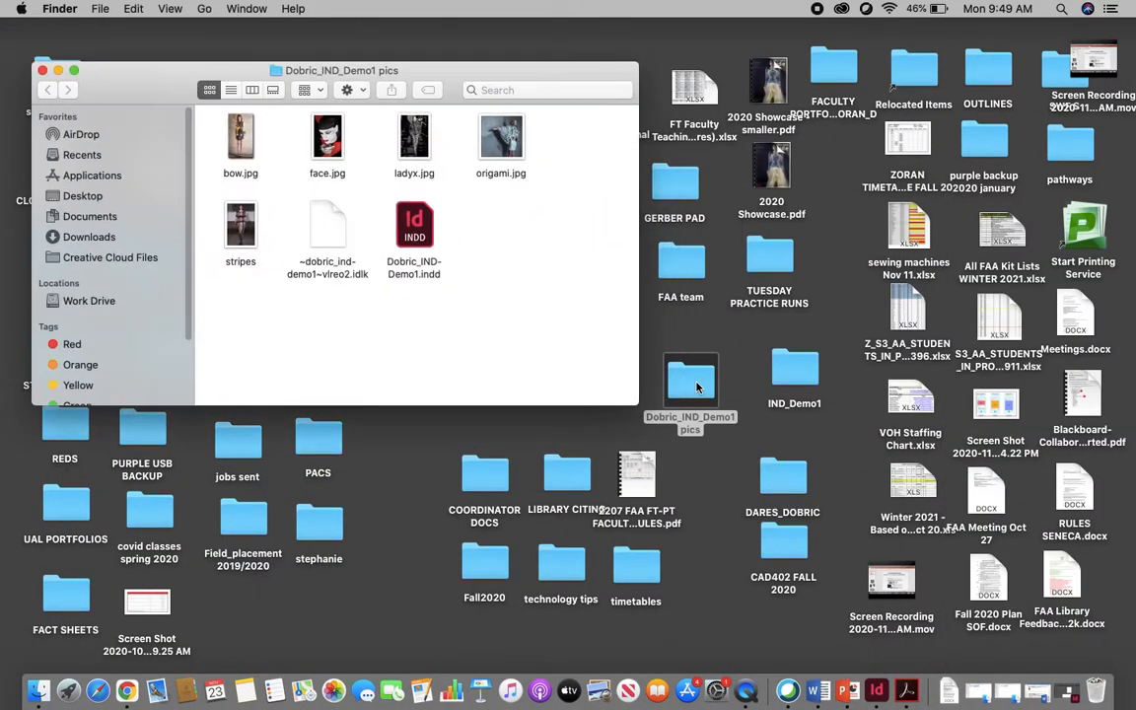
{"action": "left_click", "coordinate": [398, 235]}
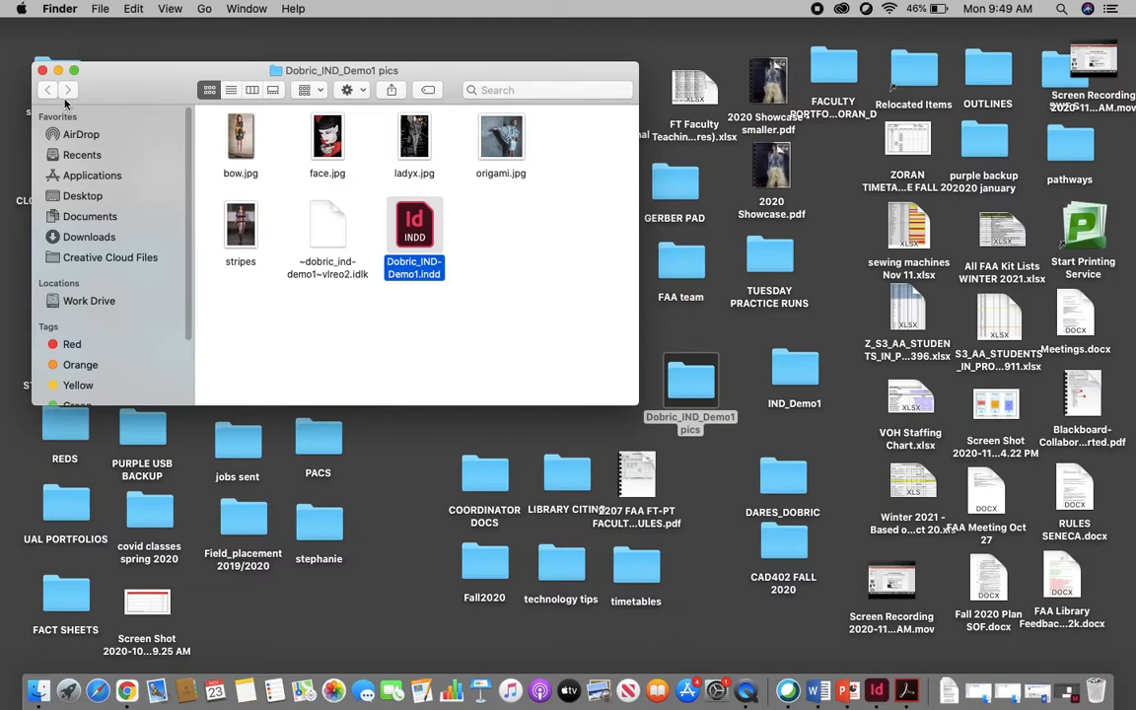
{"action": "left_click", "coordinate": [42, 70]}
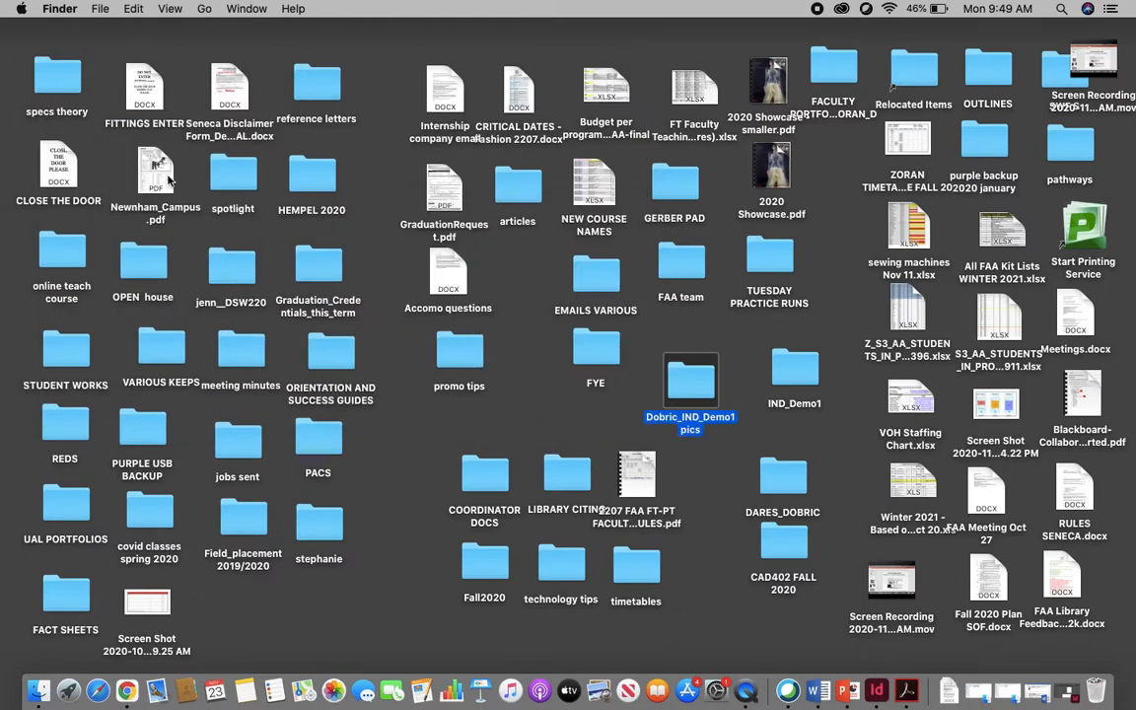
{"action": "left_click", "coordinate": [1037, 691]}
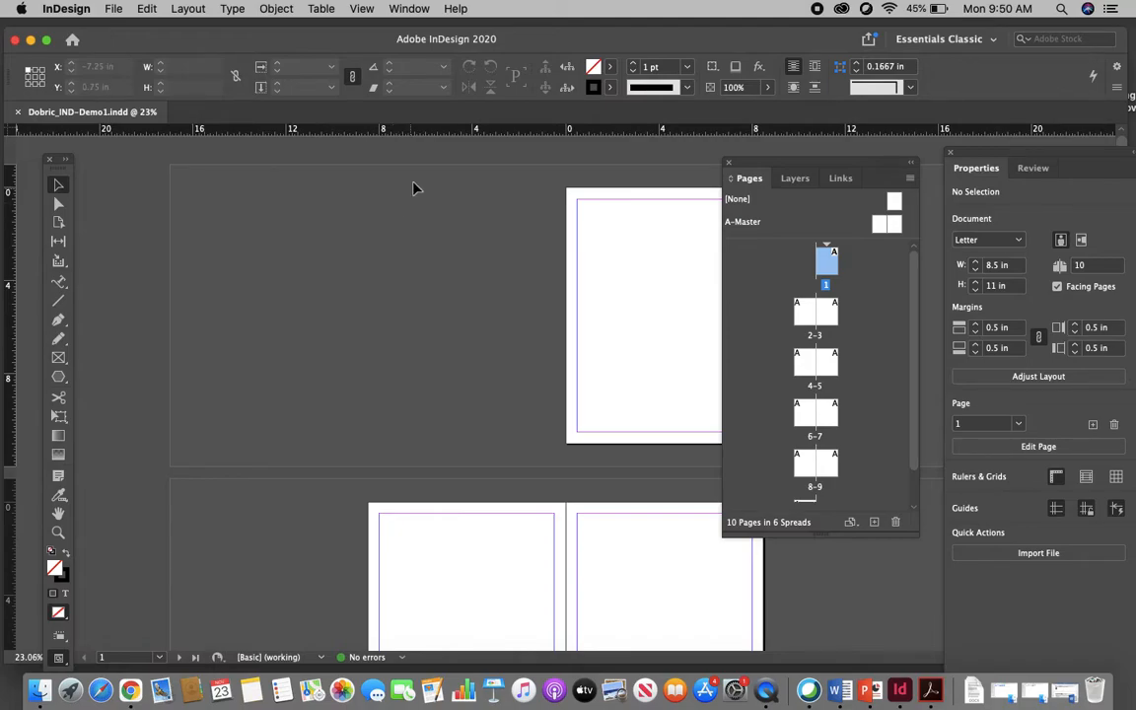
Review the saved document's links, layers and pages lists in turn.
{"action": "left_click", "coordinate": [841, 179]}
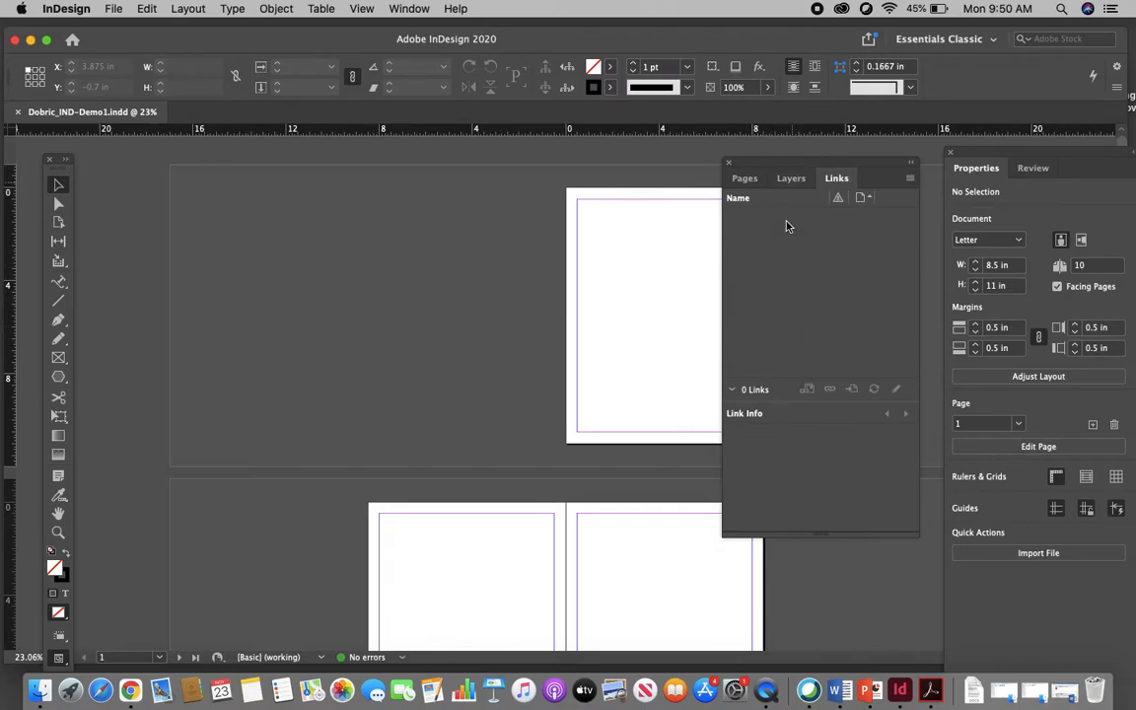
{"action": "left_click", "coordinate": [790, 179]}
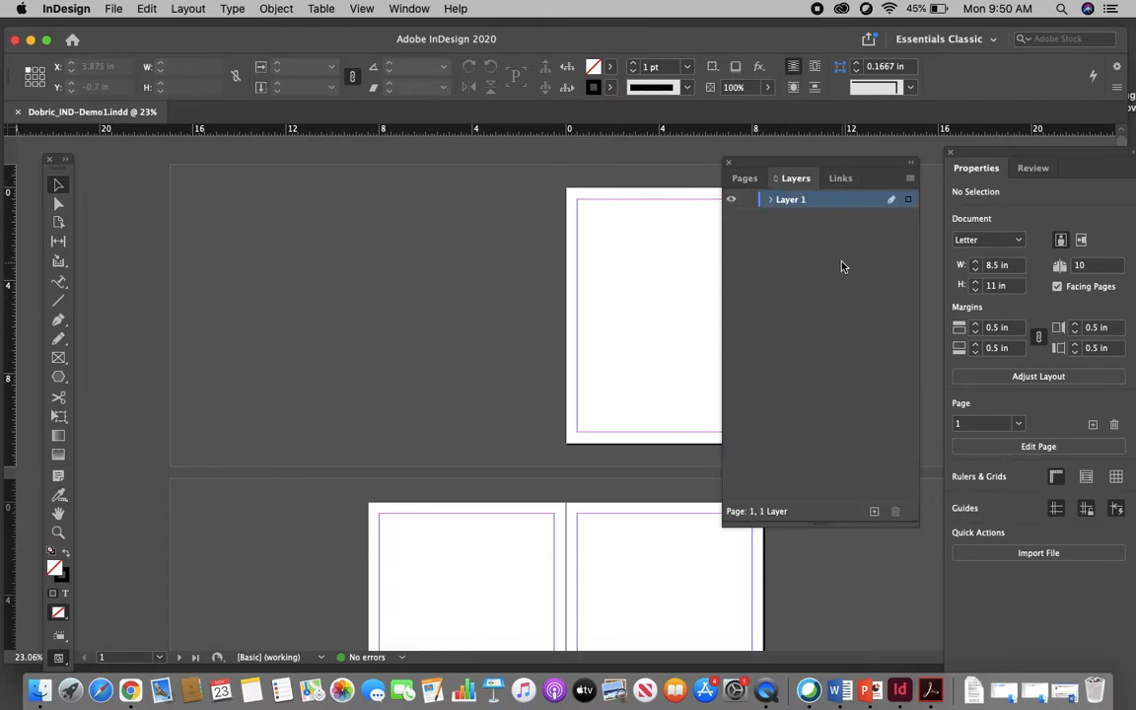
{"action": "left_click", "coordinate": [750, 179]}
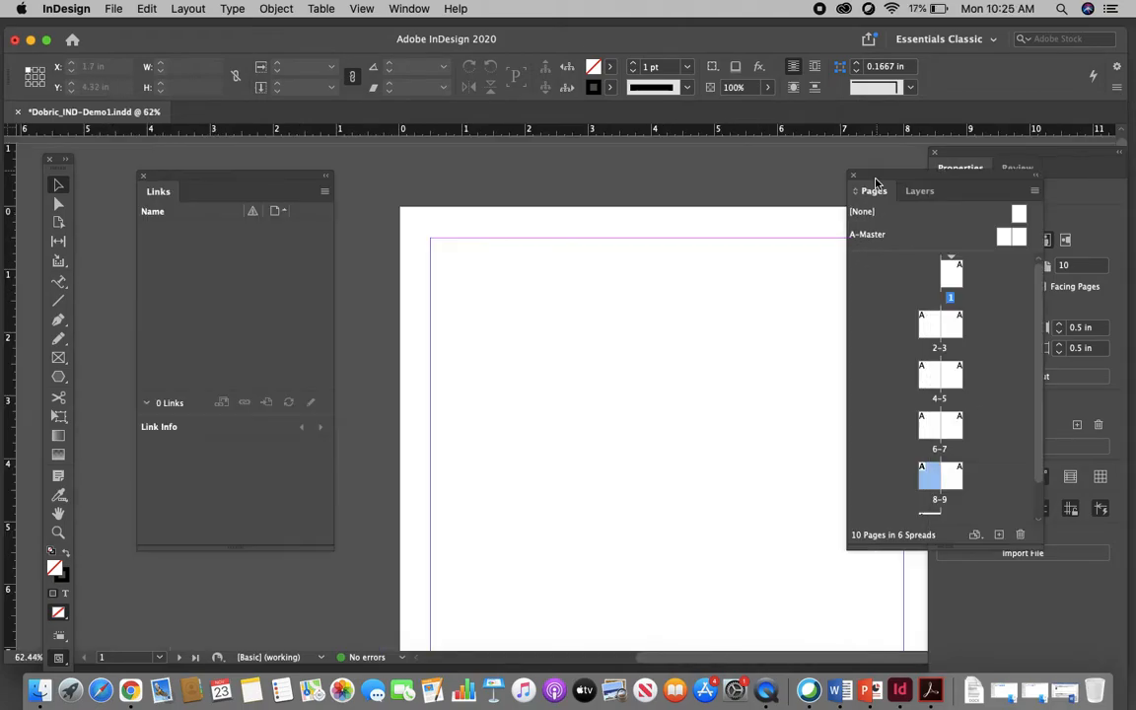
Move the Pages and Layers group off the Properties panel and zoom out to show several spreads at once.
{"action": "left_click_drag", "start_coordinate": [874, 178], "coordinate": [745, 167]}
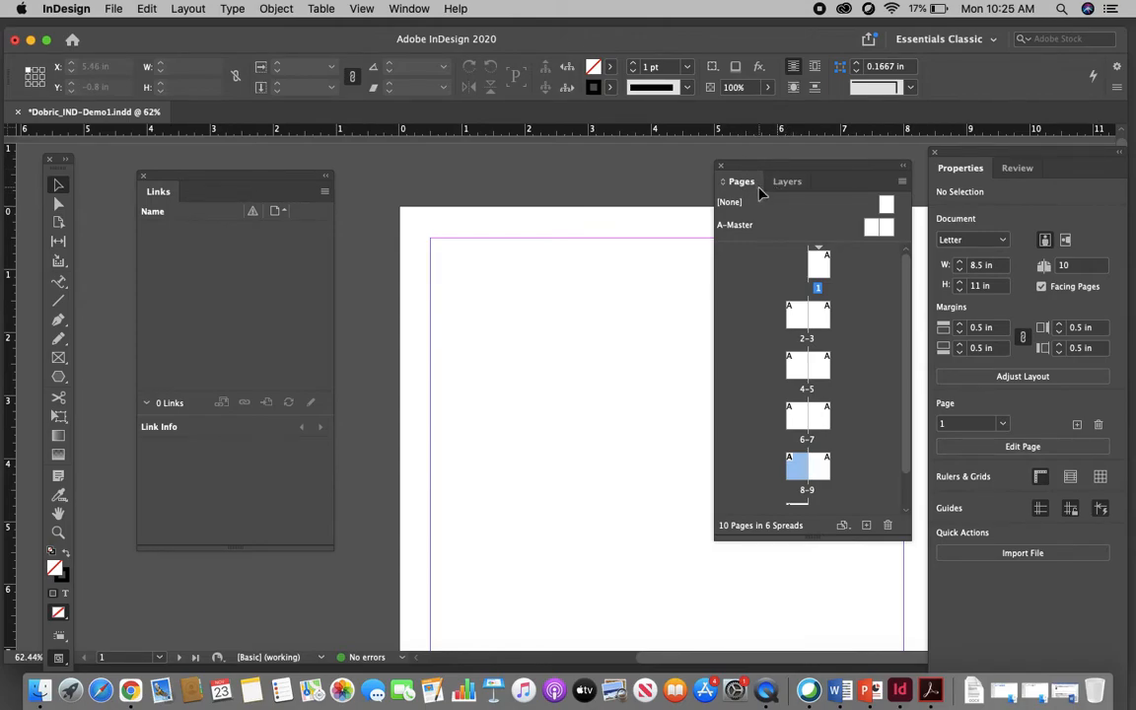
{"action": "key", "text": "super+minus"}
{"action": "key", "text": "super+minus"}
{"action": "key", "text": "super+minus"}
{"action": "key", "text": "super+minus"}
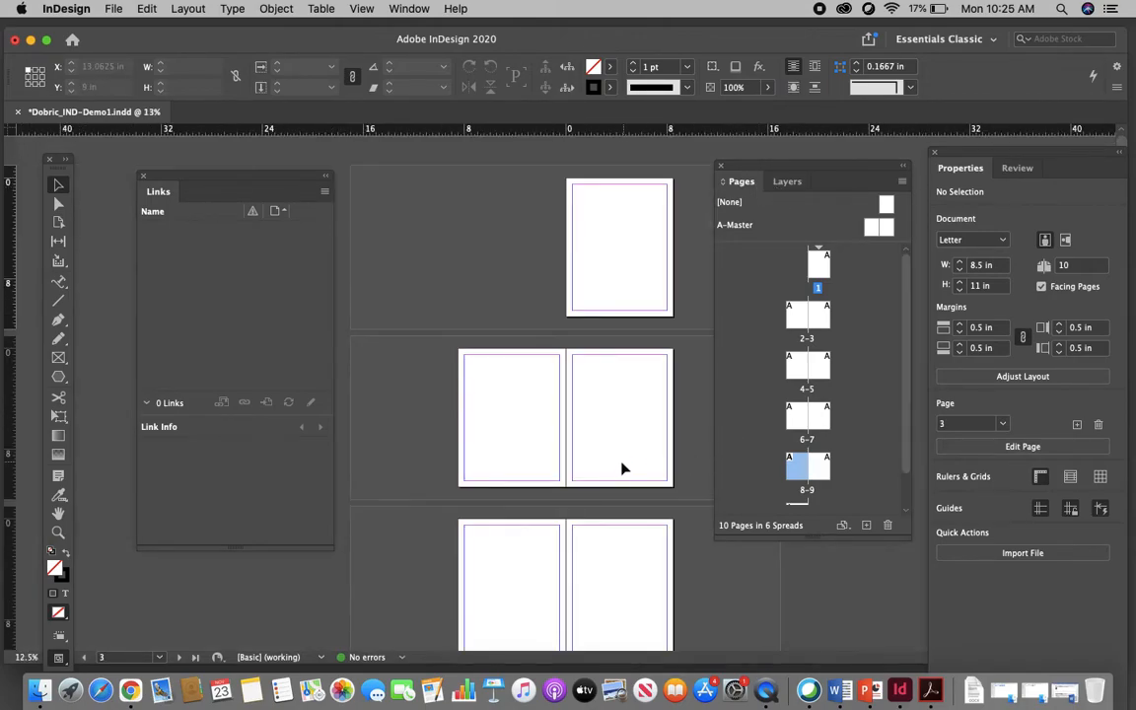
{"action": "scroll", "coordinate": [608, 411], "scroll_direction": "down", "scroll_amount": 5}
{"action": "scroll", "coordinate": [604, 399], "scroll_direction": "up", "scroll_amount": 5}
Select pages 5, 3, 9, 1 and 7 in turn in the page list and view page 1 more closely.
{"action": "left_click", "coordinate": [818, 367]}
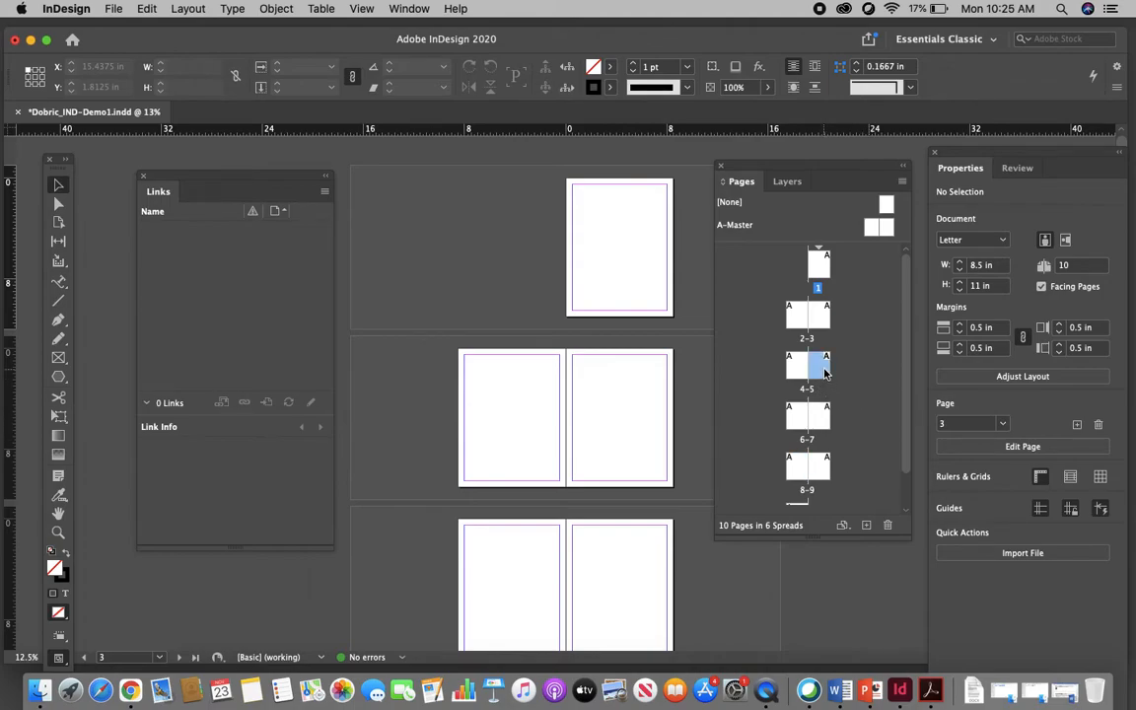
{"action": "left_click", "coordinate": [816, 315]}
{"action": "left_click", "coordinate": [823, 470]}
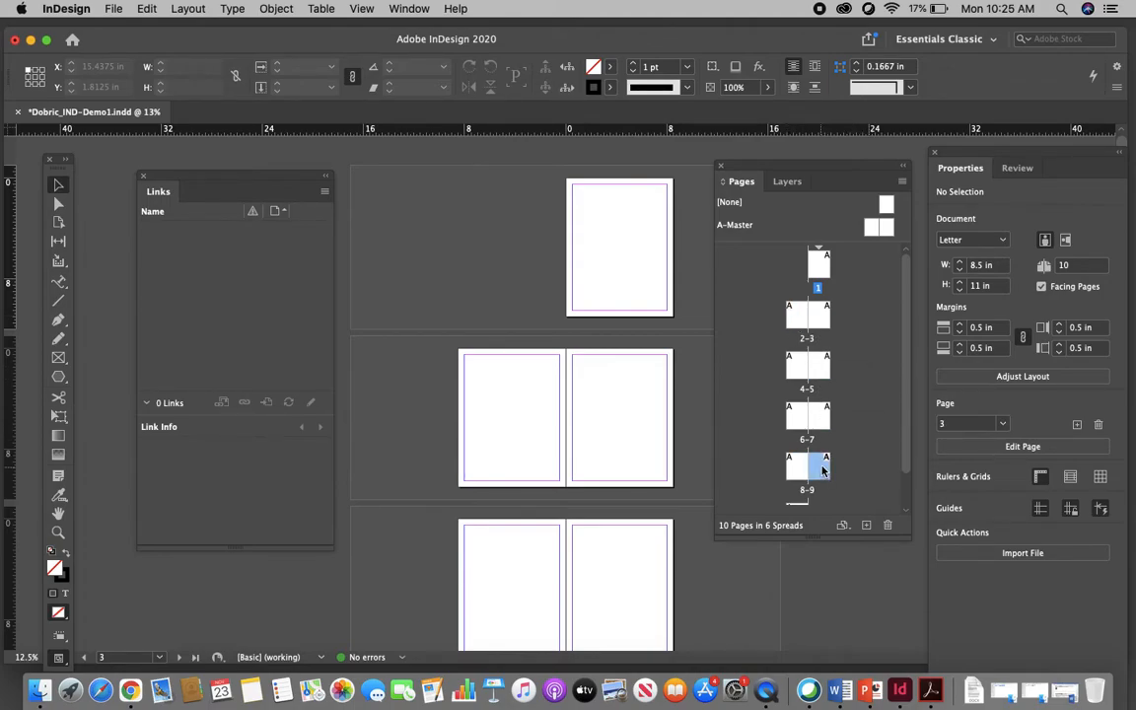
{"action": "left_click", "coordinate": [819, 264]}
{"action": "left_click", "coordinate": [819, 410]}
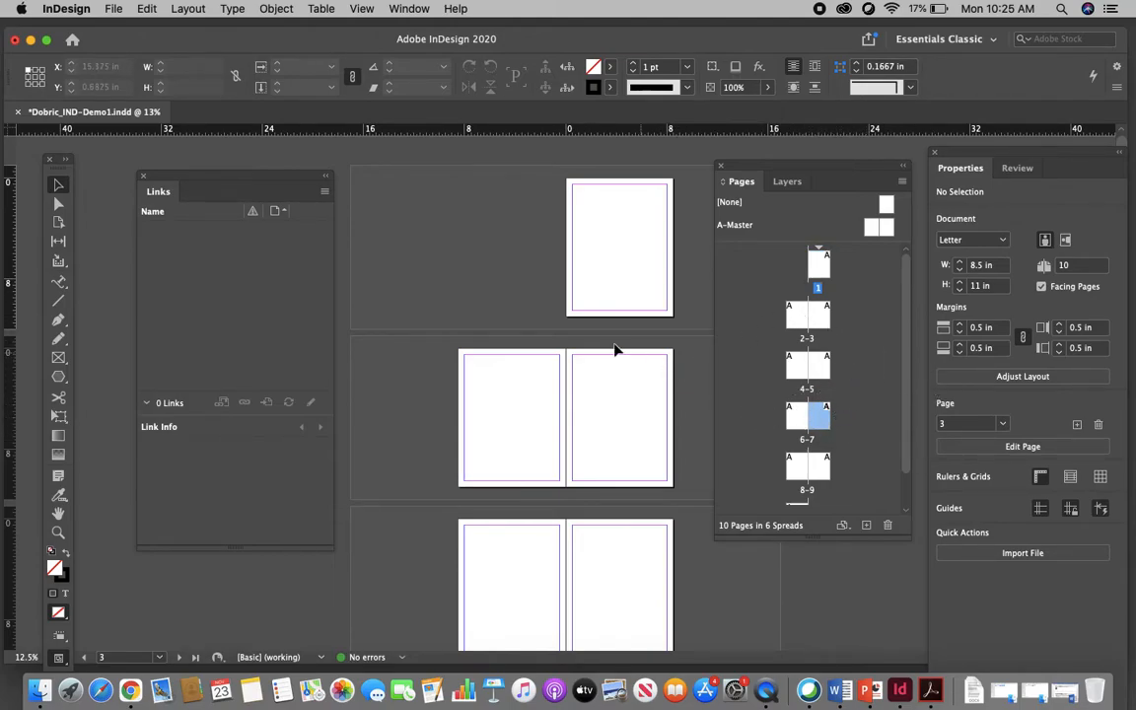
{"action": "scroll", "coordinate": [645, 253], "scroll_direction": "up", "scroll_amount": 4}
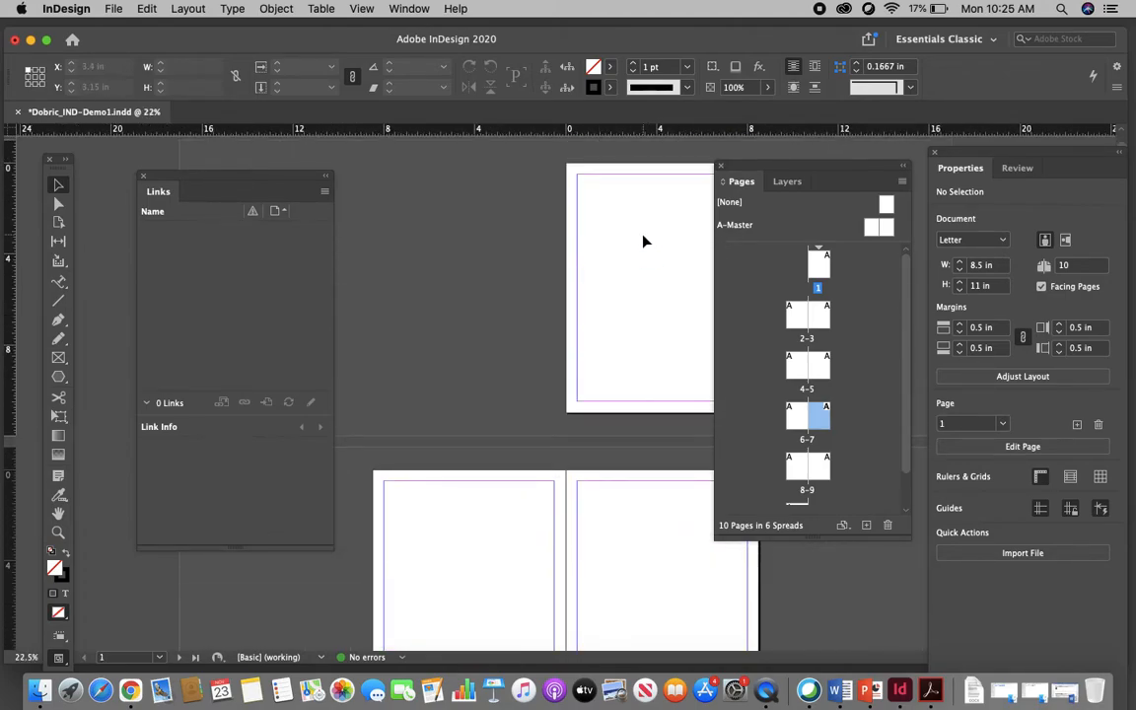
Sketch five freehand Pencil strokes across the middle of page 1, with the Pages panel moved aside.
{"action": "scroll", "coordinate": [644, 256], "scroll_direction": "up", "scroll_amount": 3}
{"action": "left_click_drag", "start_coordinate": [757, 168], "coordinate": [874, 218]}
{"action": "left_click", "coordinate": [59, 338]}
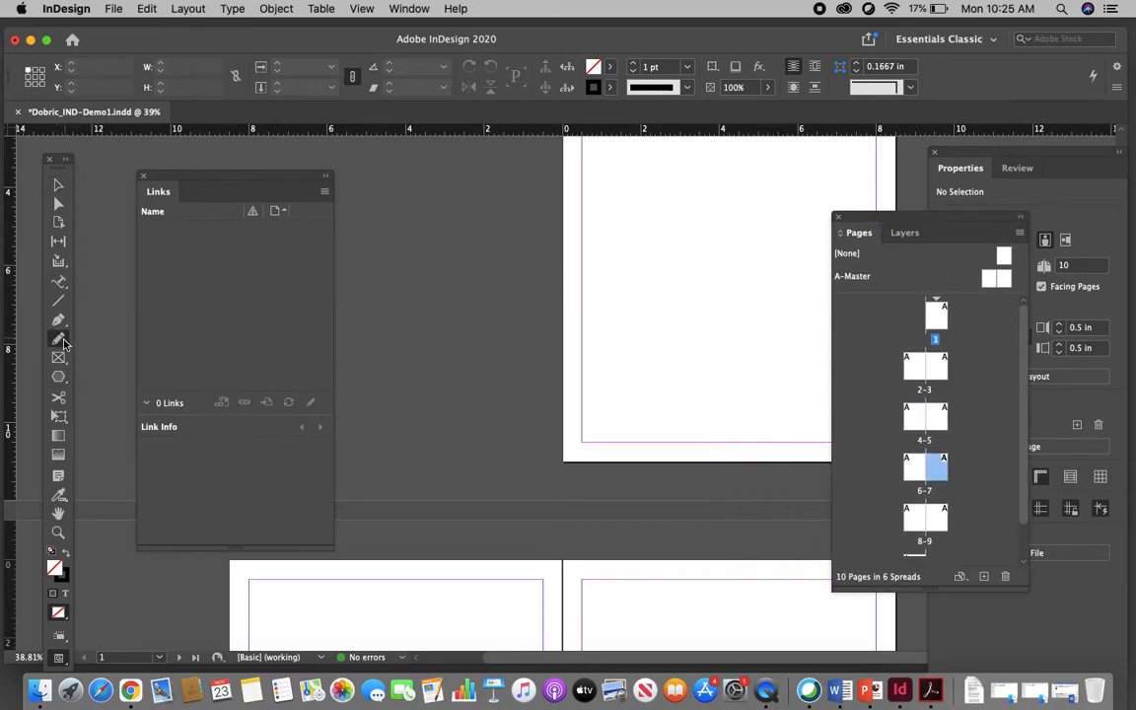
{"action": "left_click_drag", "start_coordinate": [658, 182], "coordinate": [678, 293]}
{"action": "left_click_drag", "start_coordinate": [754, 189], "coordinate": [706, 349]}
{"action": "left_click_drag", "start_coordinate": [814, 209], "coordinate": [713, 297]}
{"action": "left_click_drag", "start_coordinate": [749, 189], "coordinate": [712, 288]}
{"action": "left_click_drag", "start_coordinate": [739, 214], "coordinate": [601, 276]}
Select all the pencil strokes on page 1 and delete them.
{"action": "left_click", "coordinate": [59, 184]}
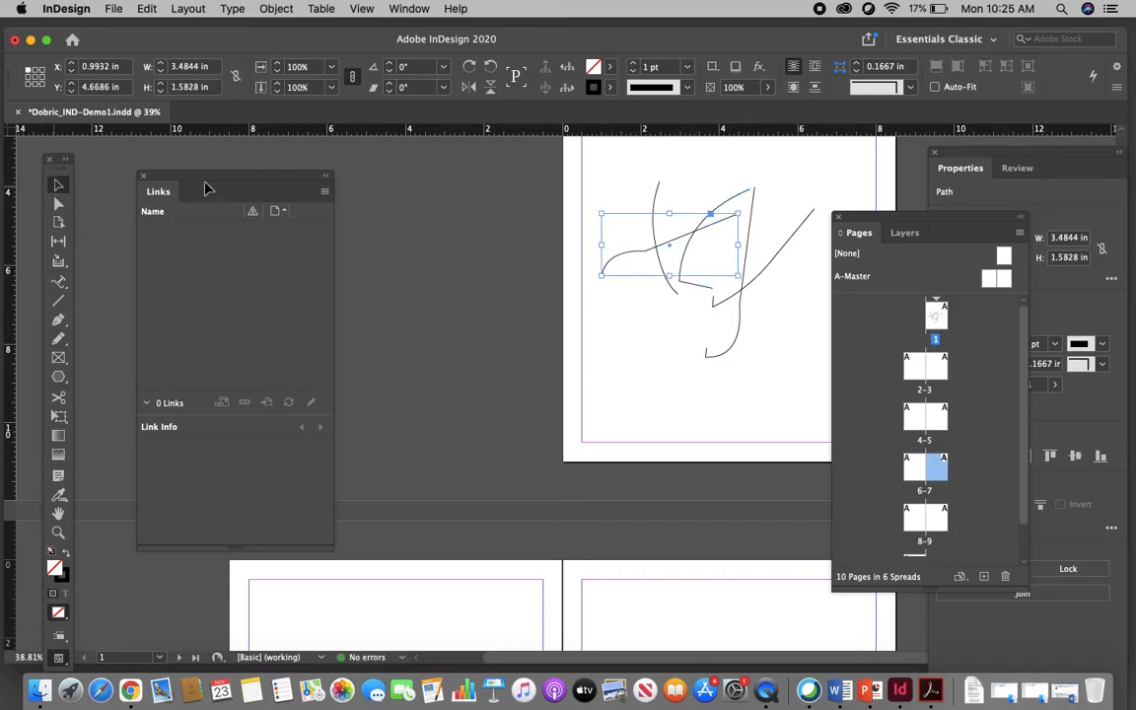
{"action": "left_click", "coordinate": [568, 260]}
{"action": "left_click_drag", "start_coordinate": [637, 219], "coordinate": [781, 376]}
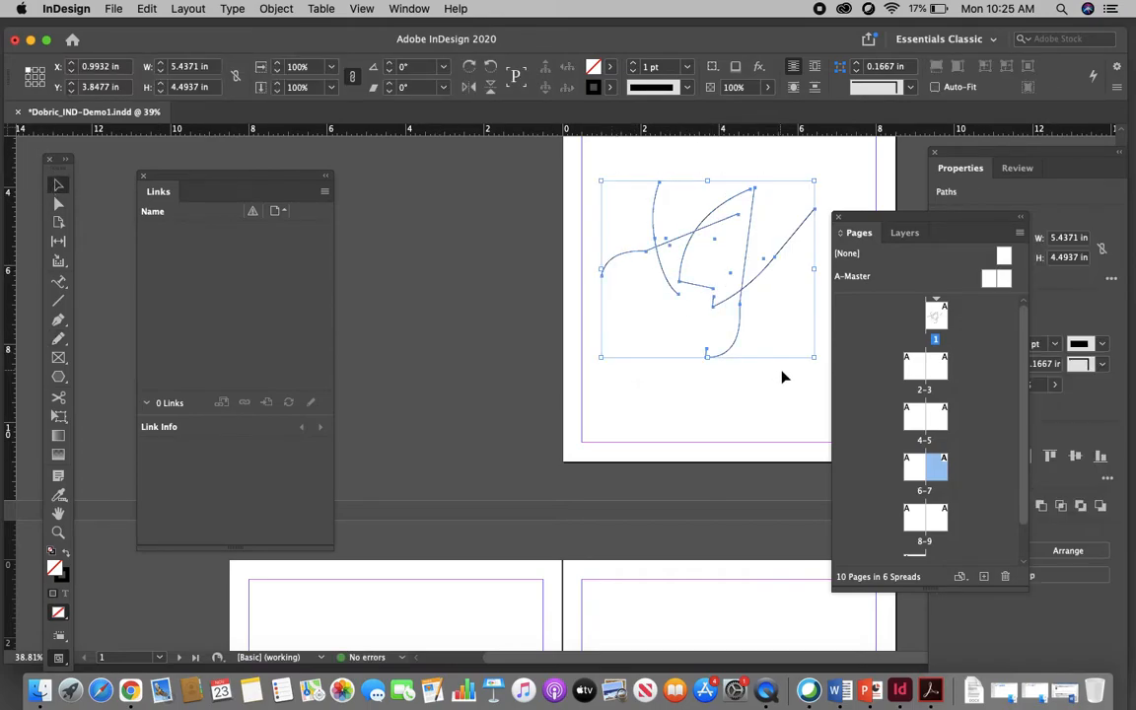
{"action": "key", "text": "Delete"}
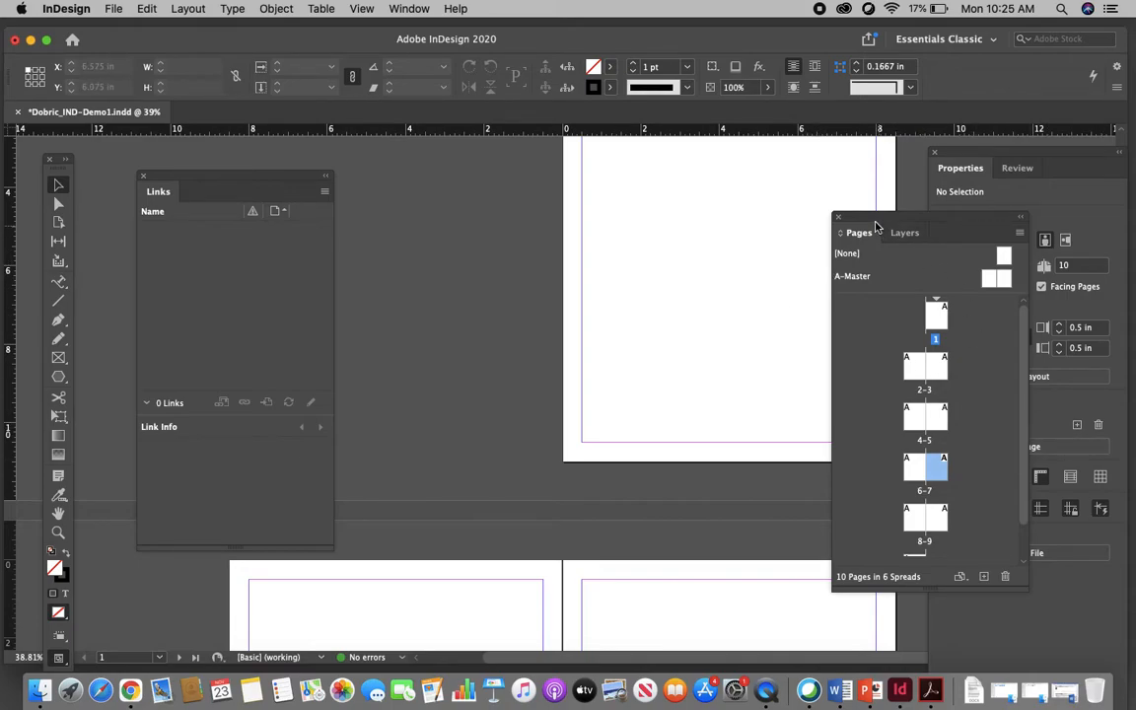
Clear the page selection in the page list, show all of page 1 and move the Pages panel toward the Properties panel.
{"action": "left_click_drag", "start_coordinate": [875, 223], "coordinate": [850, 207]}
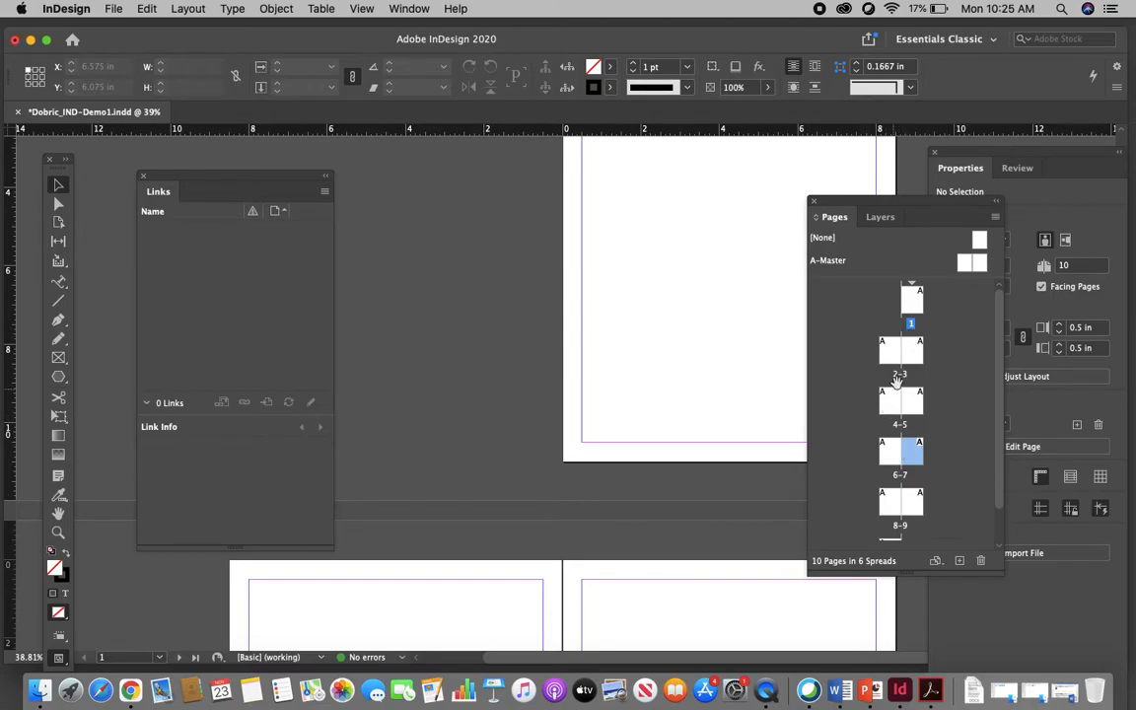
{"action": "left_click", "coordinate": [961, 430]}
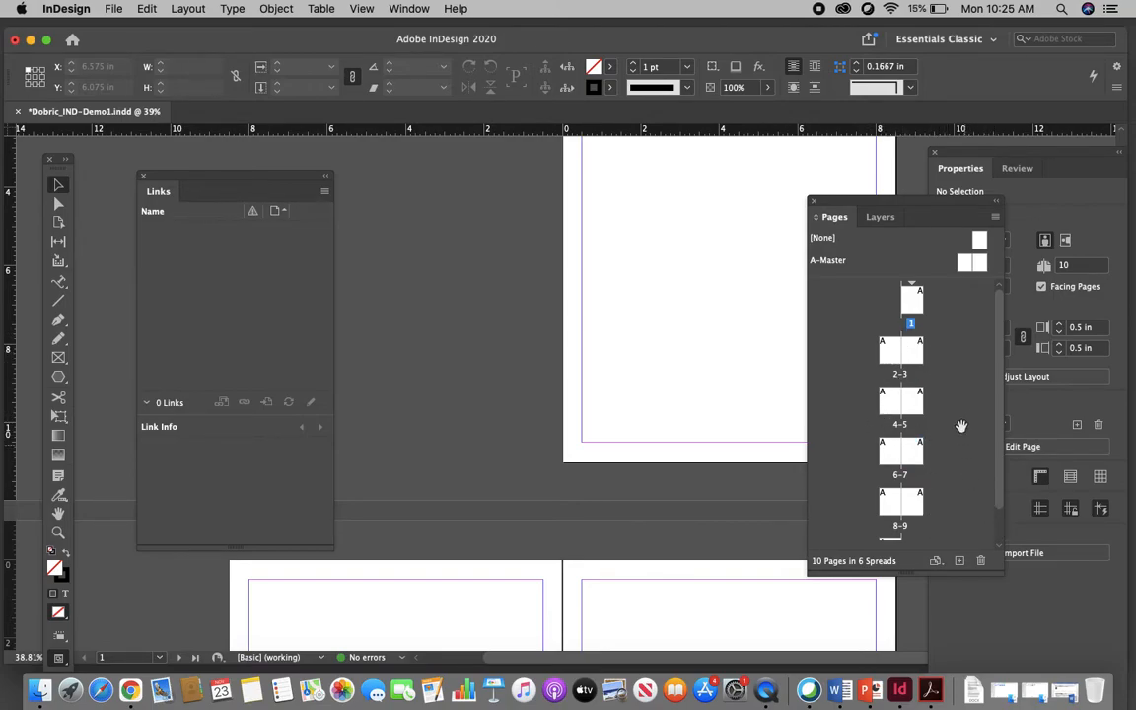
{"action": "left_click", "coordinate": [893, 355]}
{"action": "left_click", "coordinate": [958, 392]}
{"action": "scroll", "coordinate": [679, 305], "scroll_direction": "up", "scroll_amount": 5}
{"action": "scroll", "coordinate": [685, 315], "scroll_direction": "down", "scroll_amount": 2}
{"action": "scroll", "coordinate": [641, 286], "scroll_direction": "up", "scroll_amount": 1}
{"action": "left_click_drag", "start_coordinate": [839, 203], "coordinate": [897, 206]}
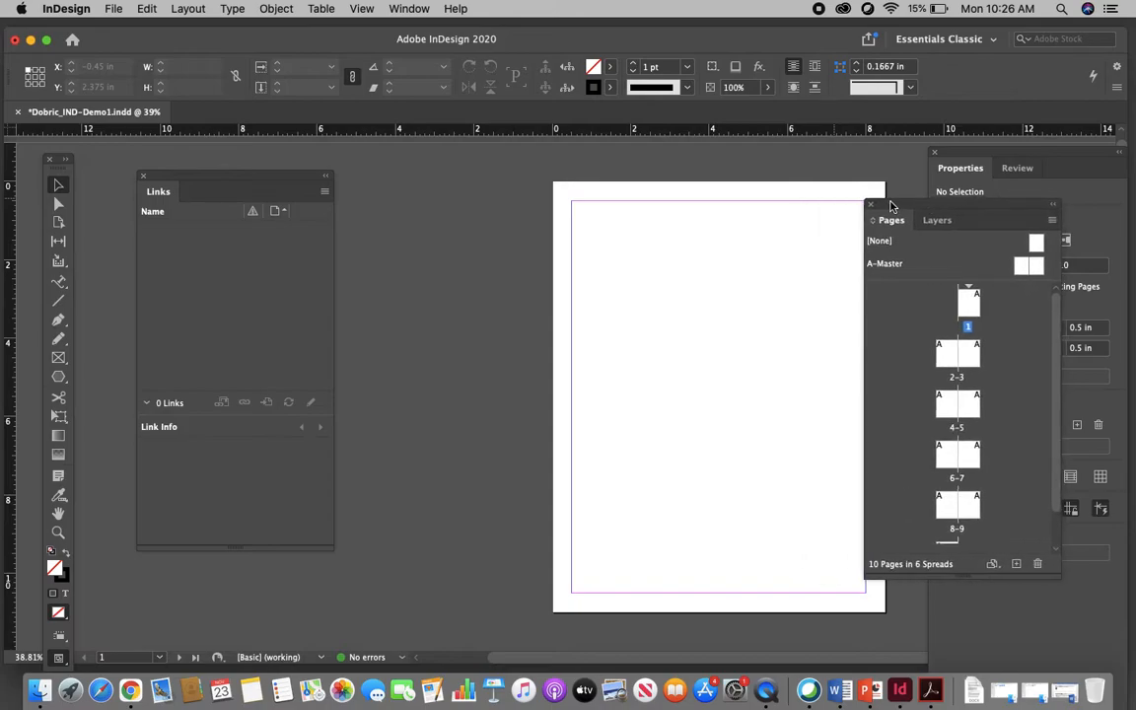
Place bow.jpg at full size across the left edge of page 1, at about X -1.025 in, Y 0.275 in.
{"action": "left_click", "coordinate": [111, 9]}
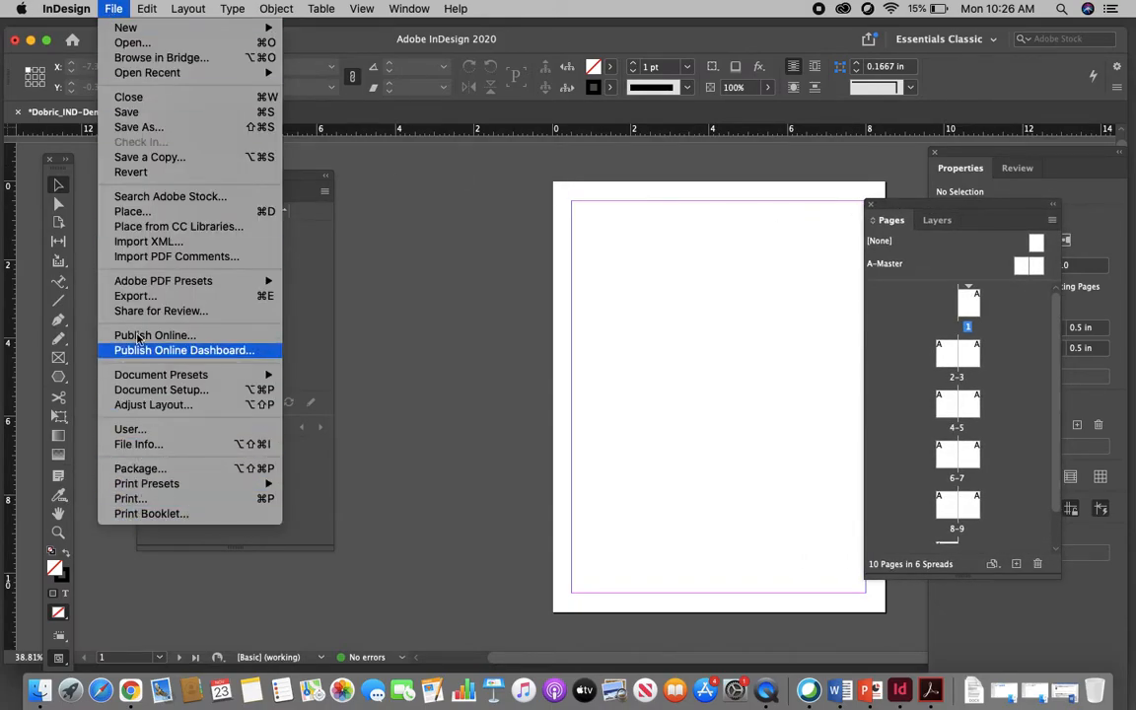
{"action": "left_click", "coordinate": [133, 211]}
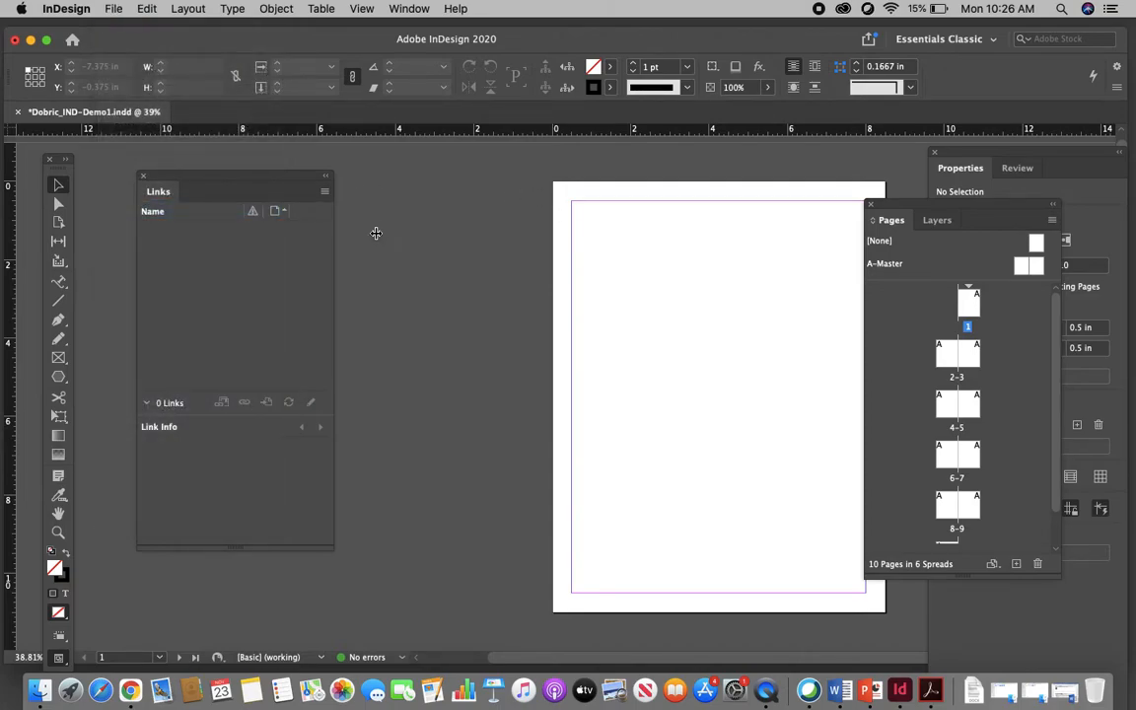
{"action": "left_click", "coordinate": [523, 170]}
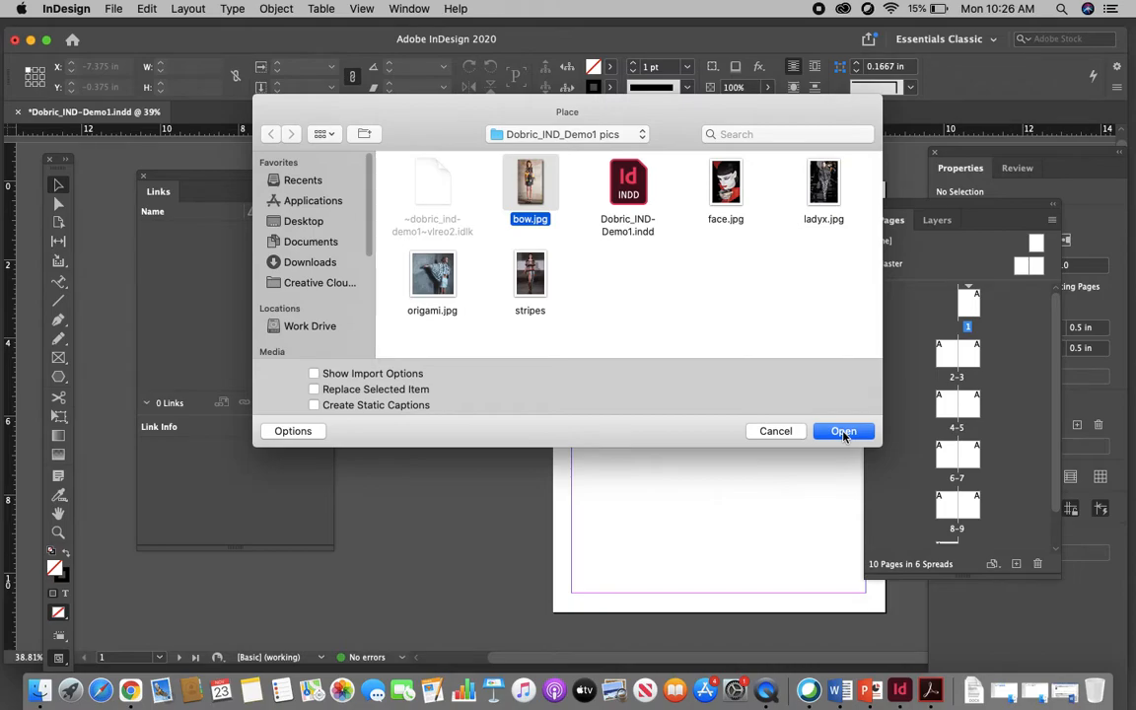
{"action": "left_click", "coordinate": [843, 432]}
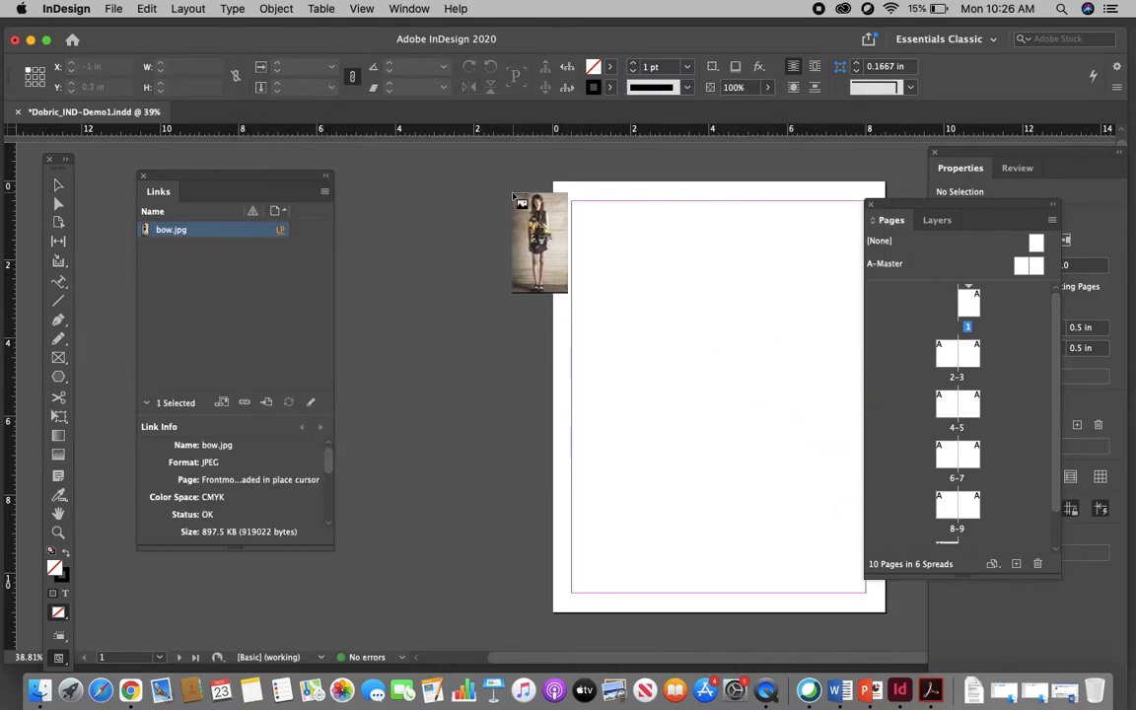
{"action": "left_click", "coordinate": [512, 191]}
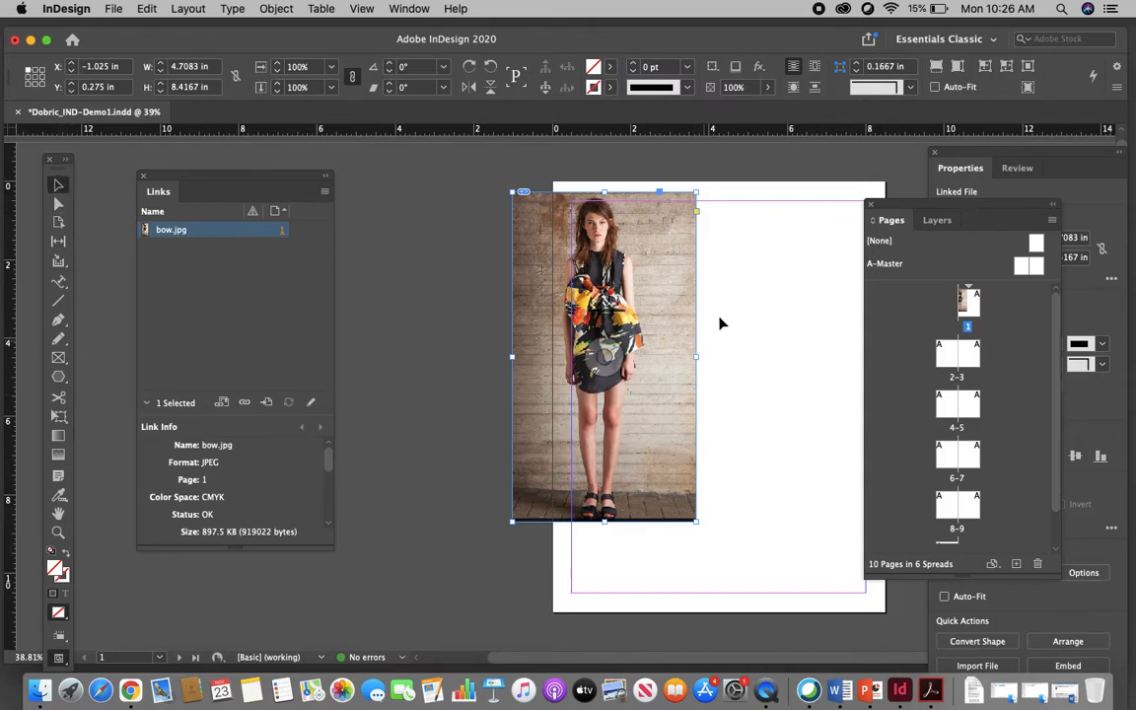
{"action": "left_click", "coordinate": [403, 190]}
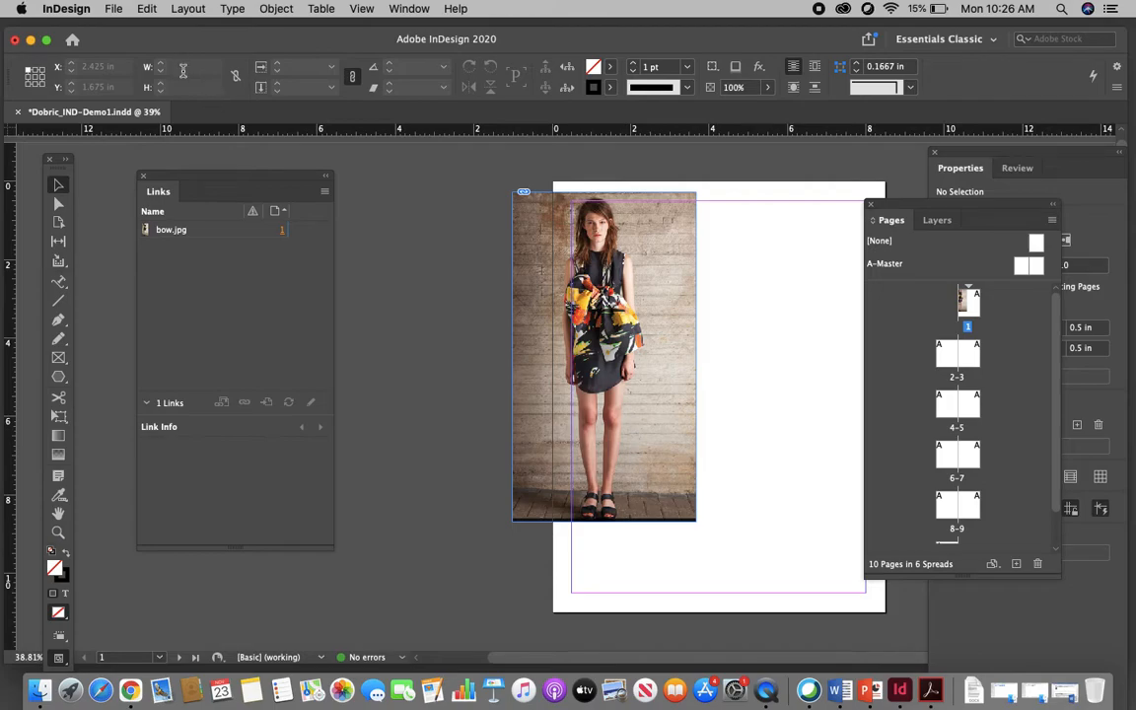
Place bow.jpg again about 2.4 × 4.29 in on the right of page 1 and duplicate it to about X 5.3 in, Y 5.925 in.
{"action": "left_click", "coordinate": [113, 9]}
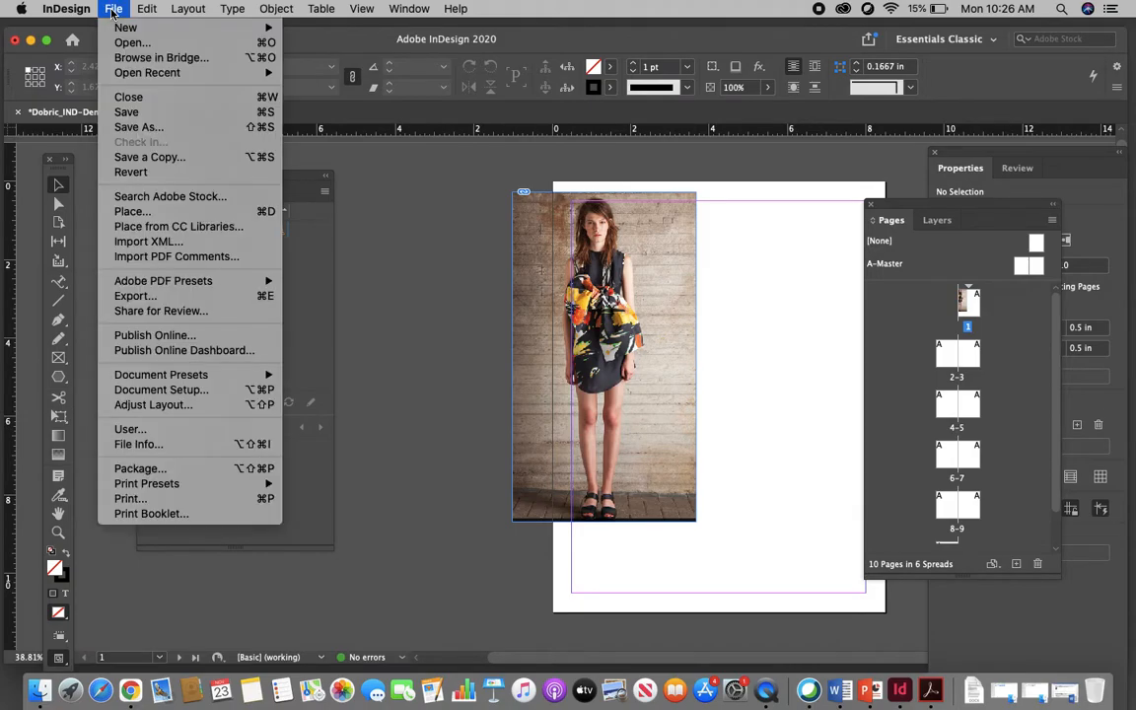
{"action": "left_click", "coordinate": [134, 212]}
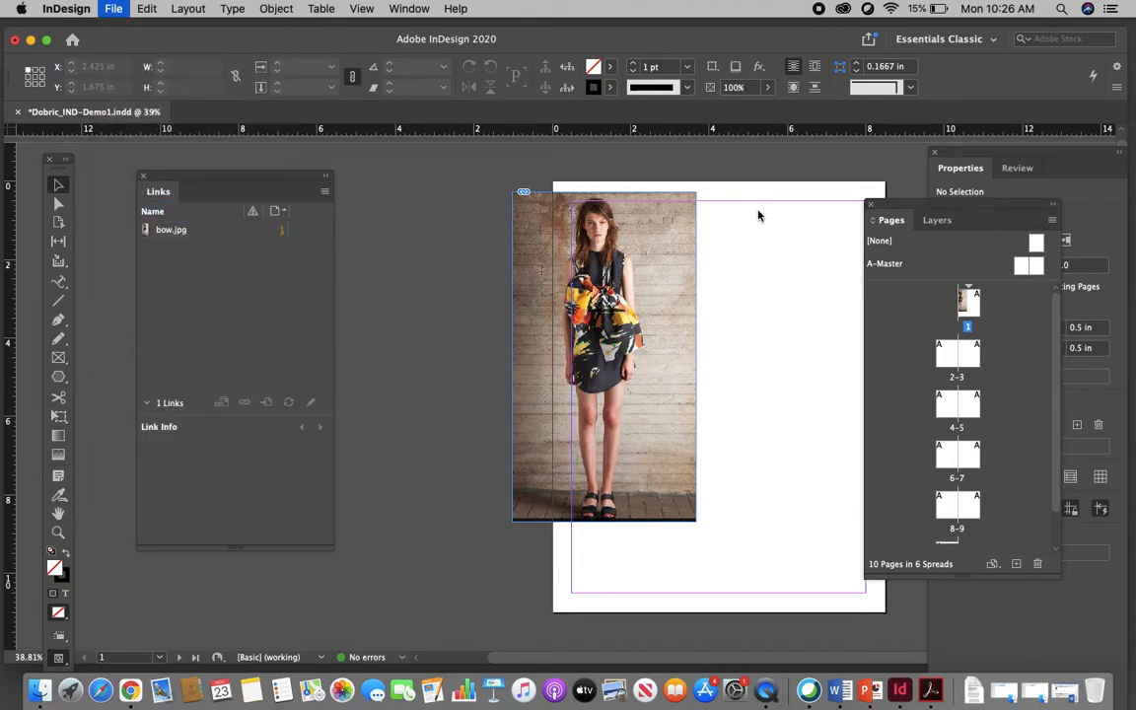
{"action": "left_click", "coordinate": [531, 181]}
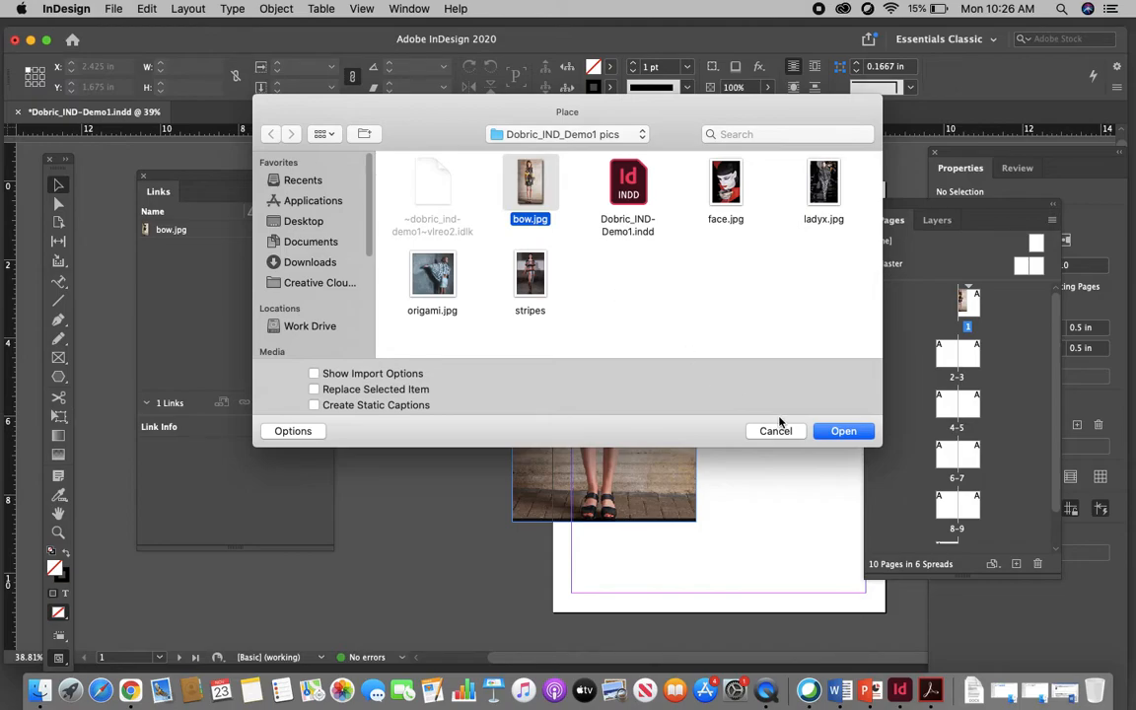
{"action": "left_click", "coordinate": [836, 431]}
{"action": "left_click_drag", "start_coordinate": [719, 288], "coordinate": [812, 457]}
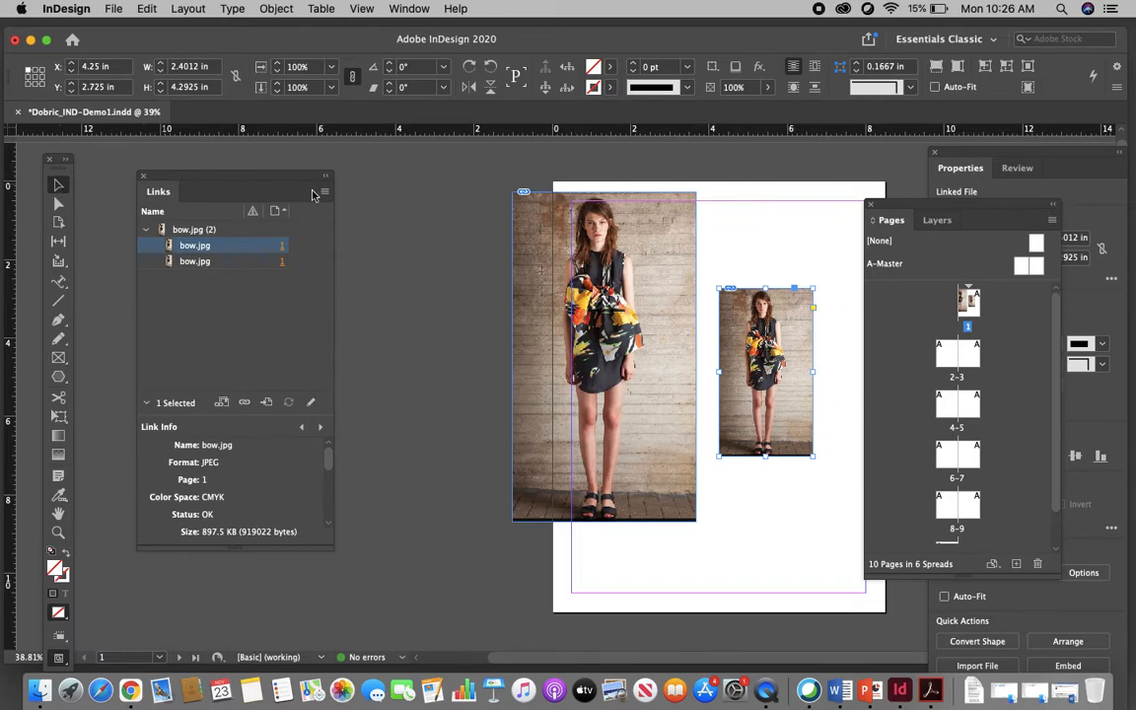
{"action": "left_click", "coordinate": [383, 219]}
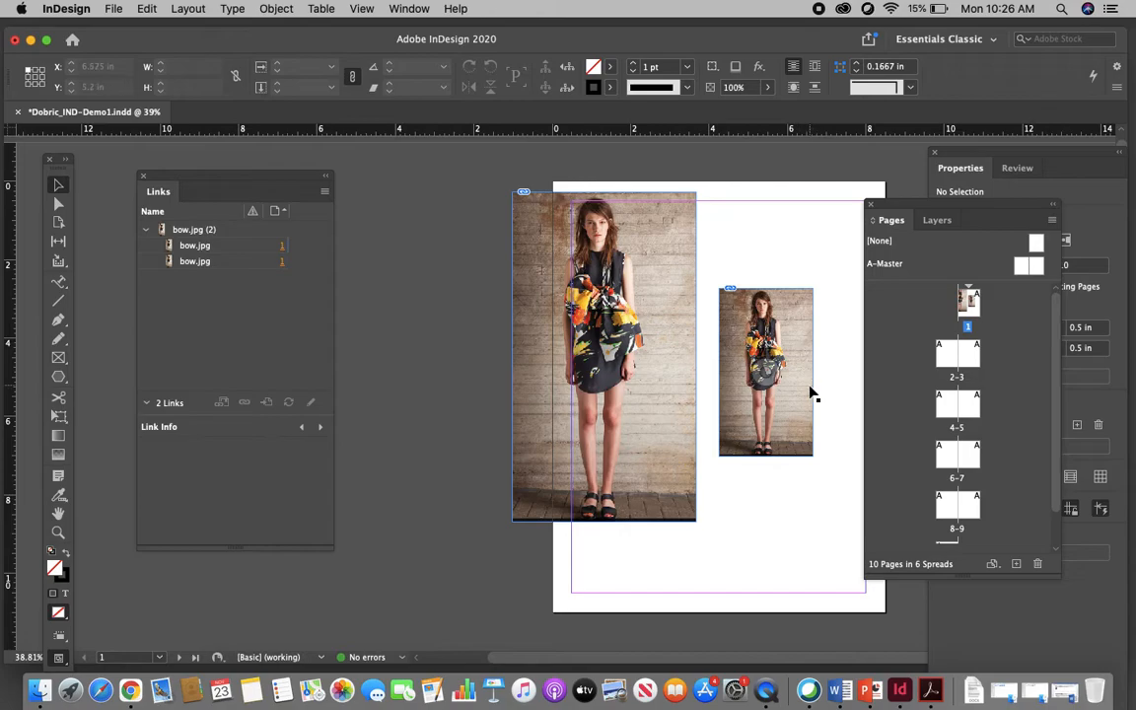
{"action": "left_click_drag", "start_coordinate": [803, 394], "coordinate": [841, 502]}
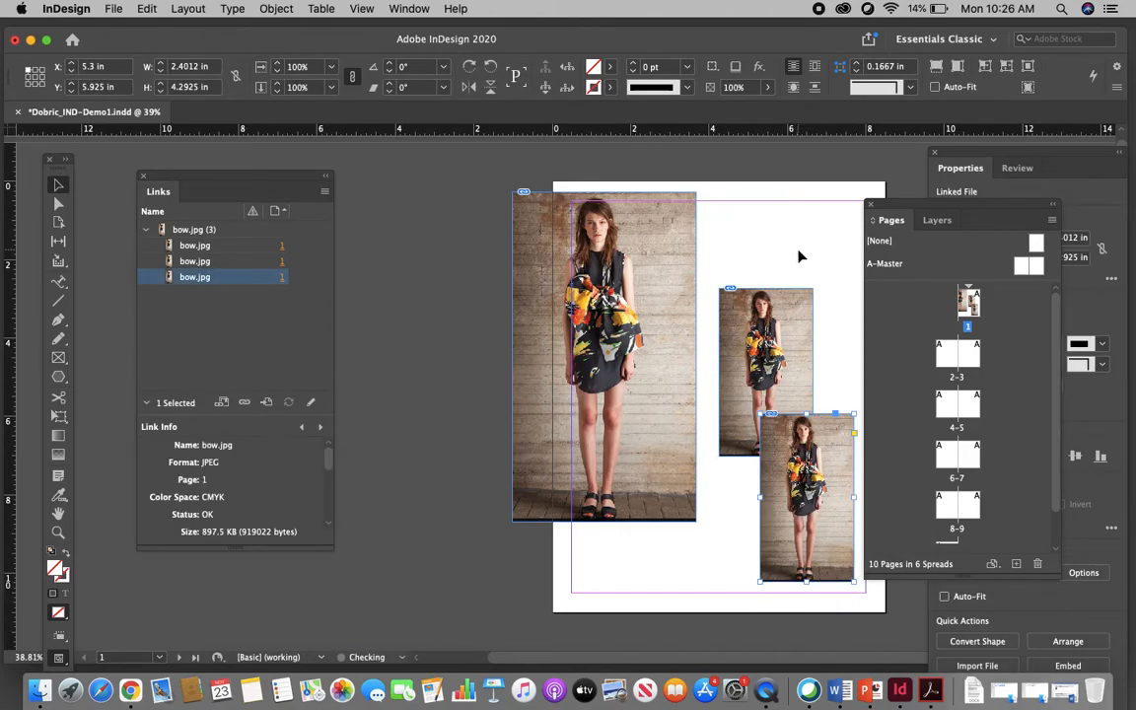
{"action": "left_click", "coordinate": [707, 345]}
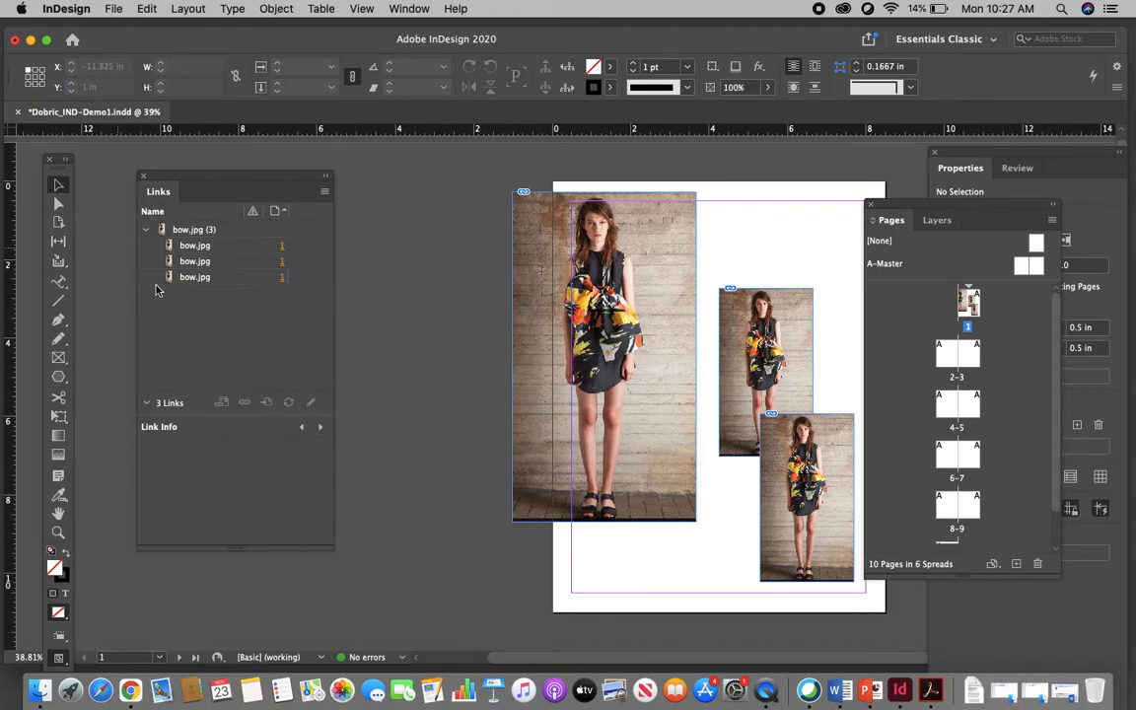
Move the large bow.jpg image off page 1 onto the pasteboard, at about X -5.3 in, Y 0.7 in.
{"action": "left_click_drag", "start_coordinate": [550, 452], "coordinate": [390, 477]}
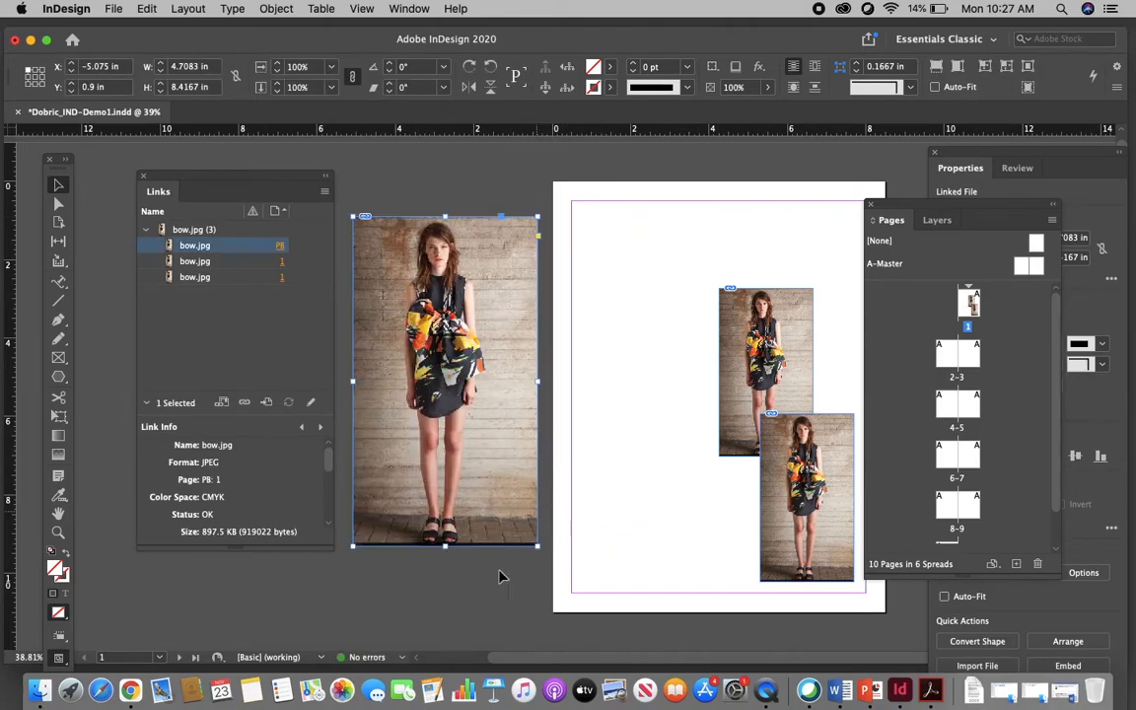
{"action": "scroll", "coordinate": [497, 613], "scroll_direction": "left", "scroll_amount": 5}
{"action": "left_click", "coordinate": [560, 573]}
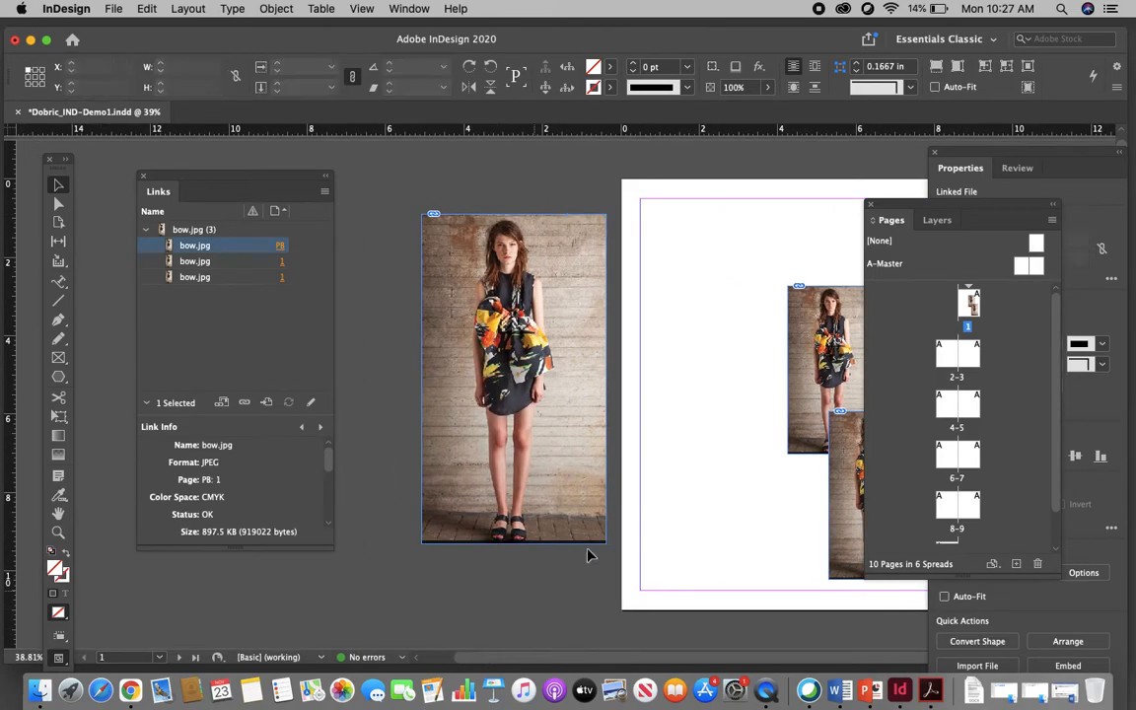
{"action": "left_click_drag", "start_coordinate": [578, 235], "coordinate": [568, 338]}
{"action": "left_click_drag", "start_coordinate": [580, 404], "coordinate": [579, 295]}
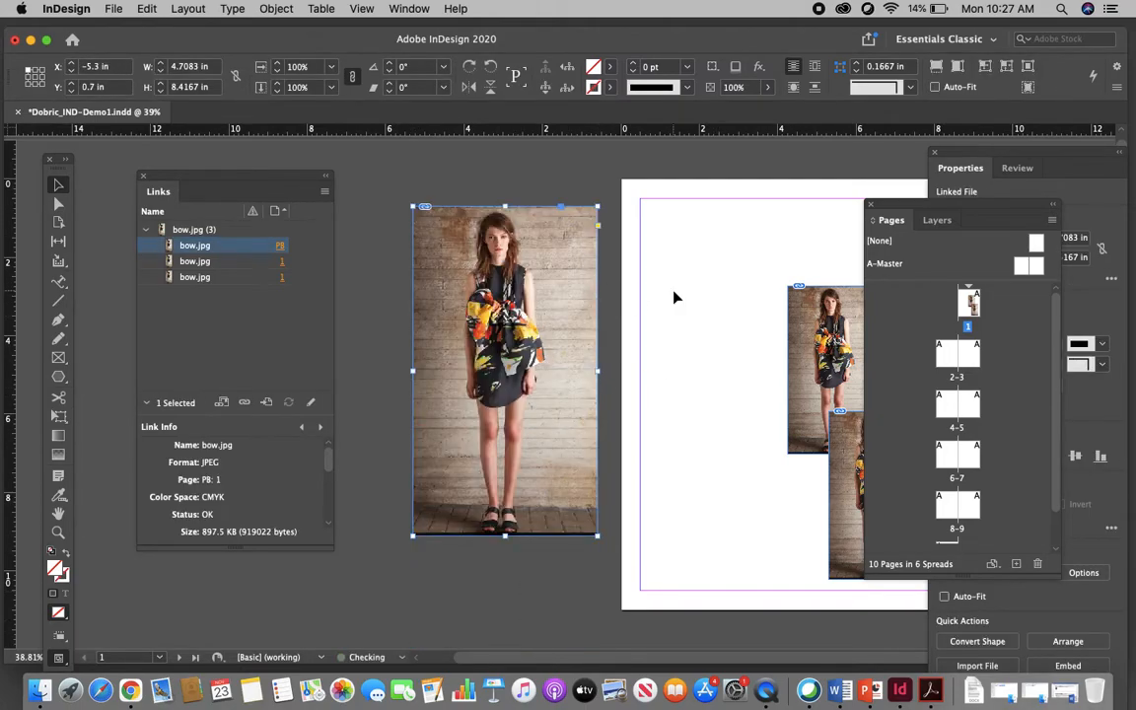
{"action": "left_click", "coordinate": [439, 582]}
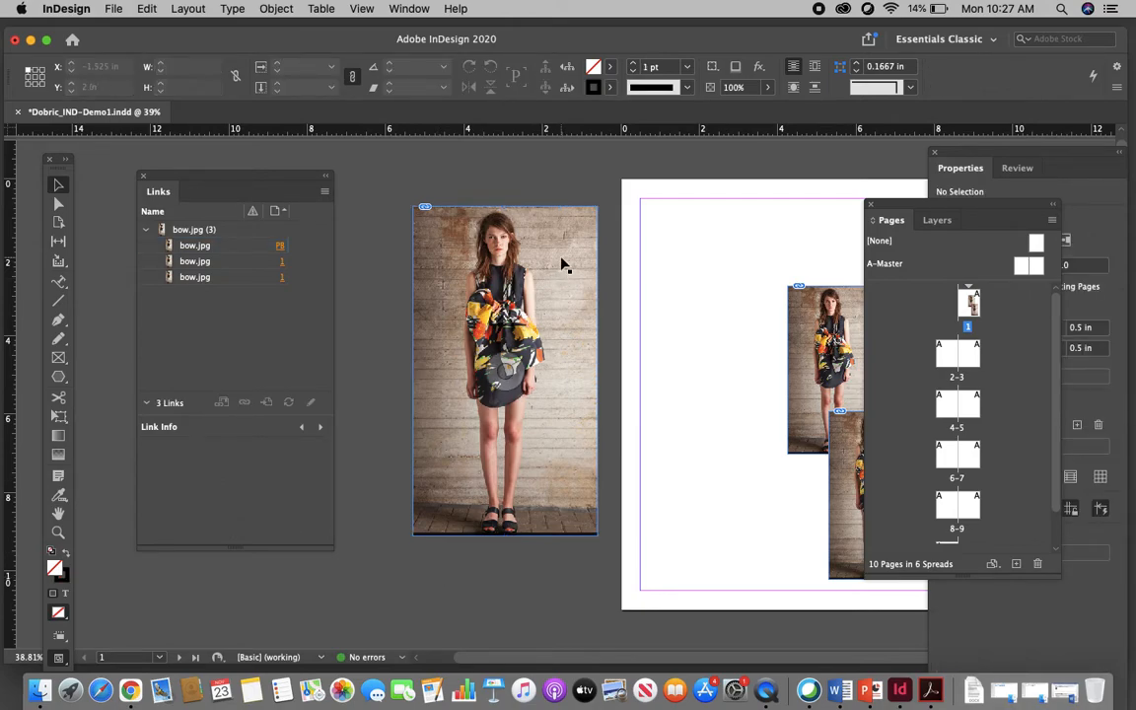
Delete the large bow.jpg image from the pasteboard and undo the deletion.
{"action": "left_click", "coordinate": [566, 256]}
{"action": "key", "text": "Delete"}
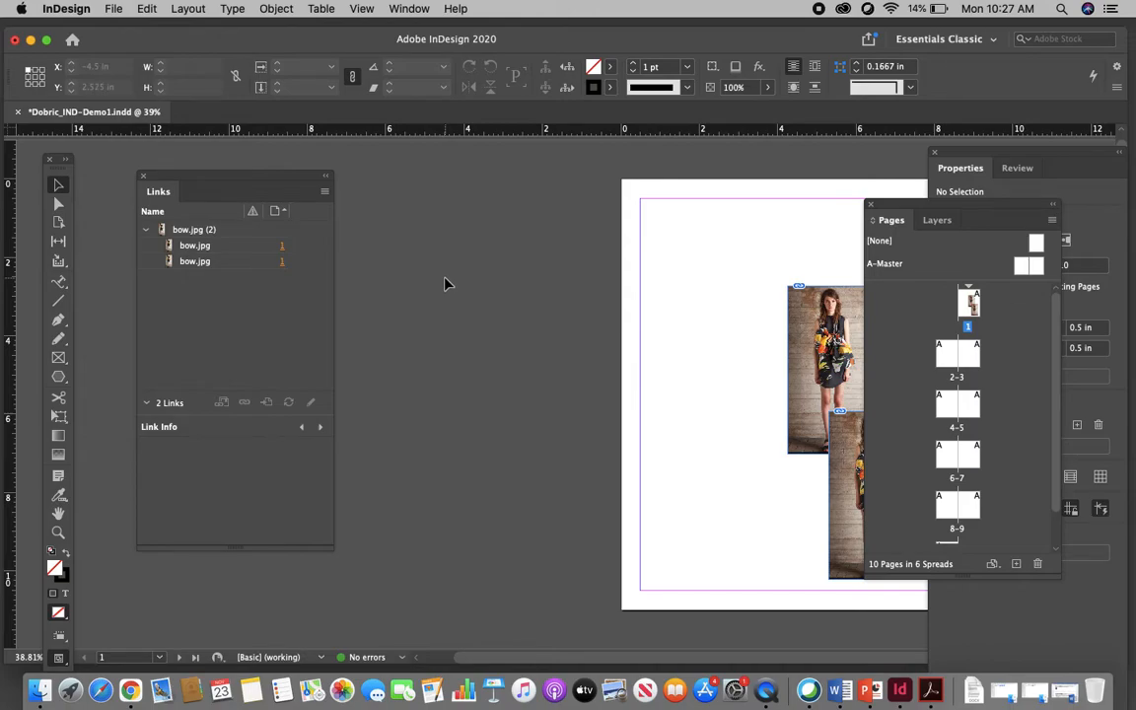
{"action": "key", "text": "super+z"}
{"action": "left_click", "coordinate": [396, 312]}
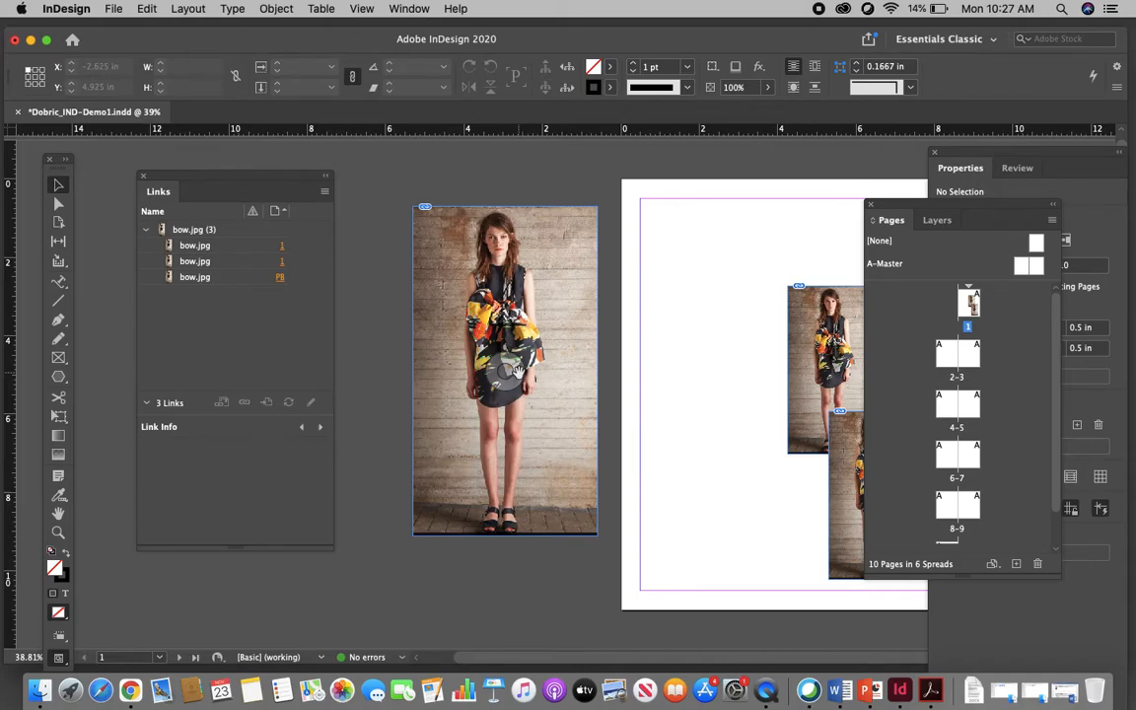
Shift the large picture inside its frame with the content grabber, to an offset of about X 0.59 in, Y 4.65 in.
{"action": "left_click", "coordinate": [517, 370]}
{"action": "left_click_drag", "start_coordinate": [513, 369], "coordinate": [487, 468]}
{"action": "left_click_drag", "start_coordinate": [503, 365], "coordinate": [487, 232]}
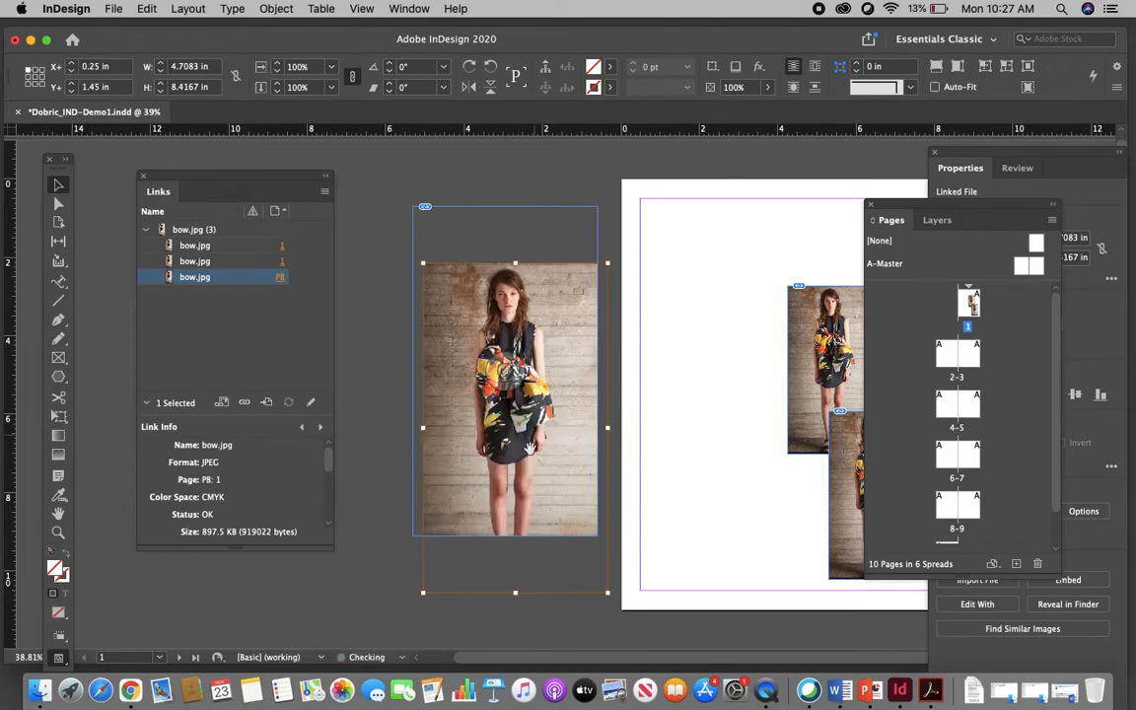
{"action": "left_click_drag", "start_coordinate": [518, 386], "coordinate": [552, 340]}
{"action": "left_click_drag", "start_coordinate": [519, 381], "coordinate": [491, 447]}
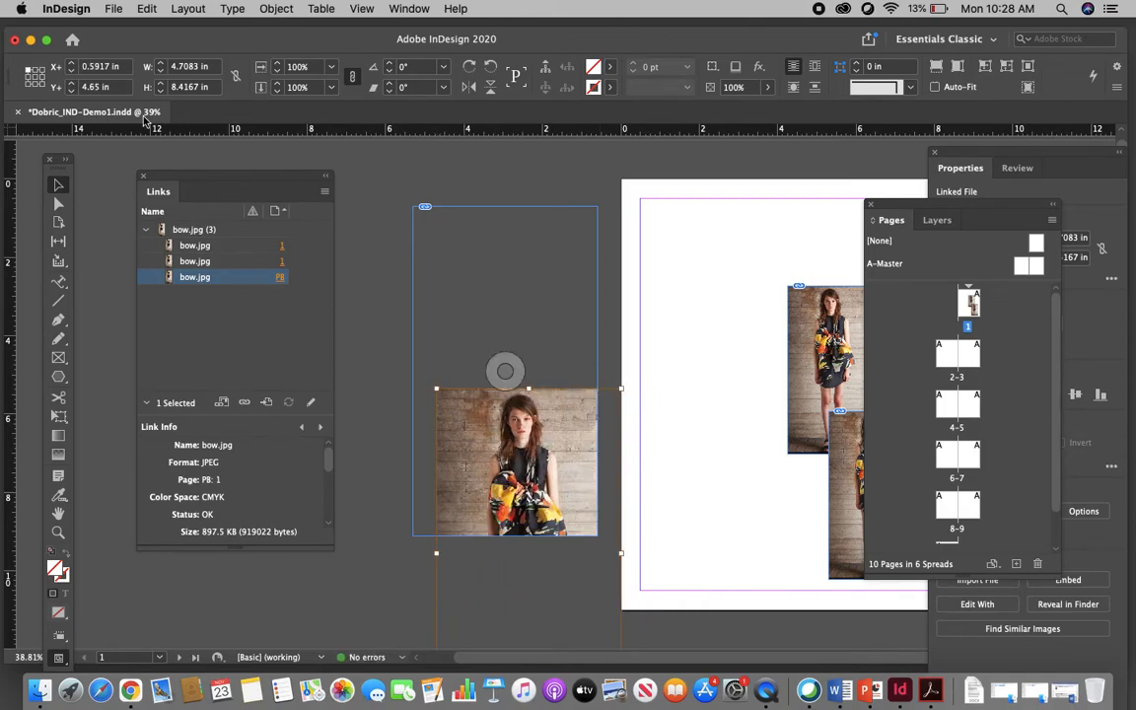
With the Direct Selection tool, scale the picture inside its frame to about 80.7% and shift it to the frame's lower part.
{"action": "left_click", "coordinate": [59, 205]}
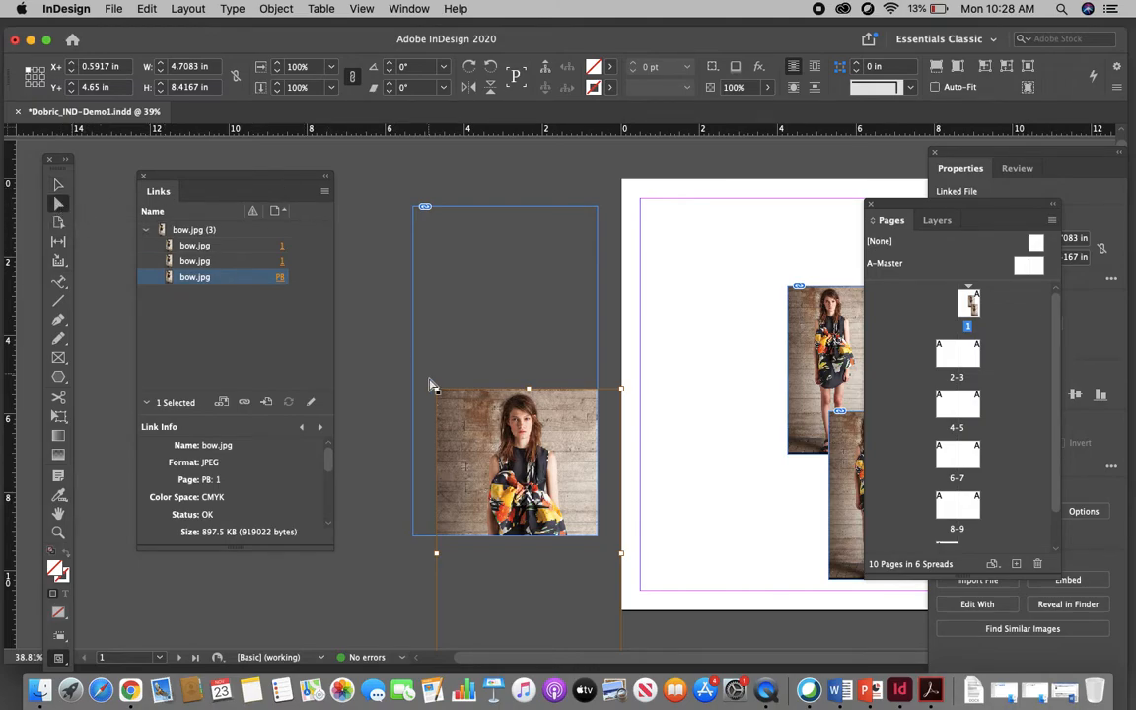
{"action": "left_click_drag", "start_coordinate": [461, 424], "coordinate": [458, 306]}
{"action": "left_click_drag", "start_coordinate": [496, 364], "coordinate": [461, 411]}
{"action": "left_click_drag", "start_coordinate": [509, 312], "coordinate": [501, 353]}
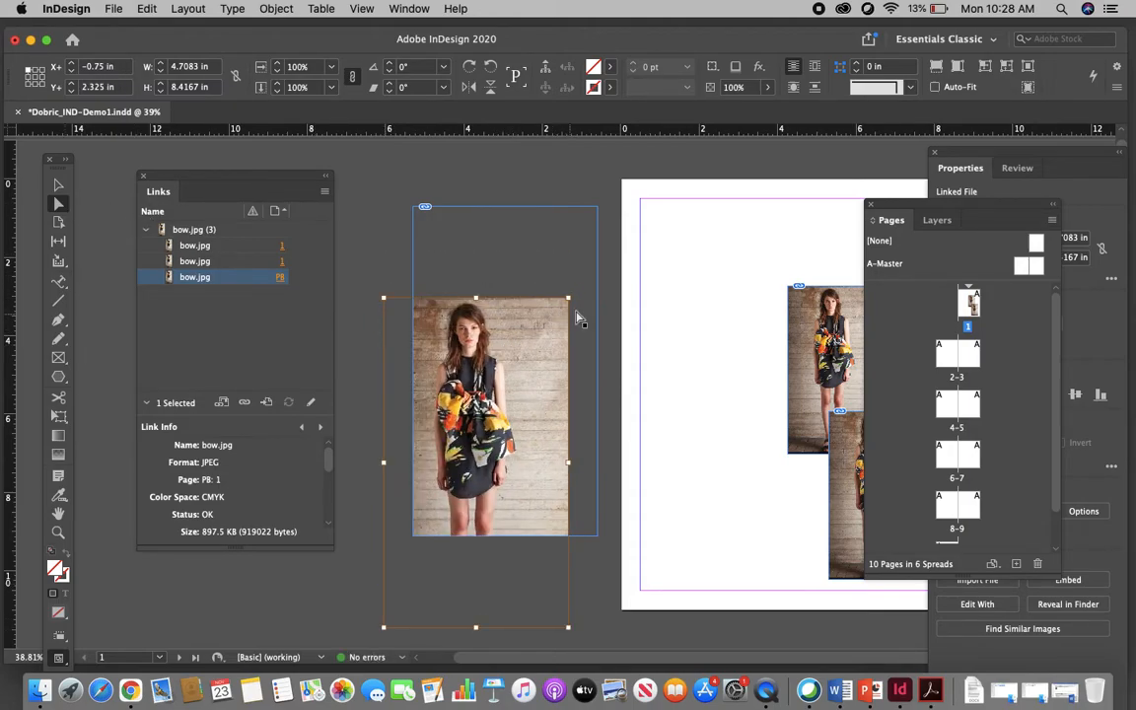
{"action": "left_click_drag", "start_coordinate": [568, 297], "coordinate": [532, 362]}
{"action": "left_click_drag", "start_coordinate": [489, 419], "coordinate": [493, 460]}
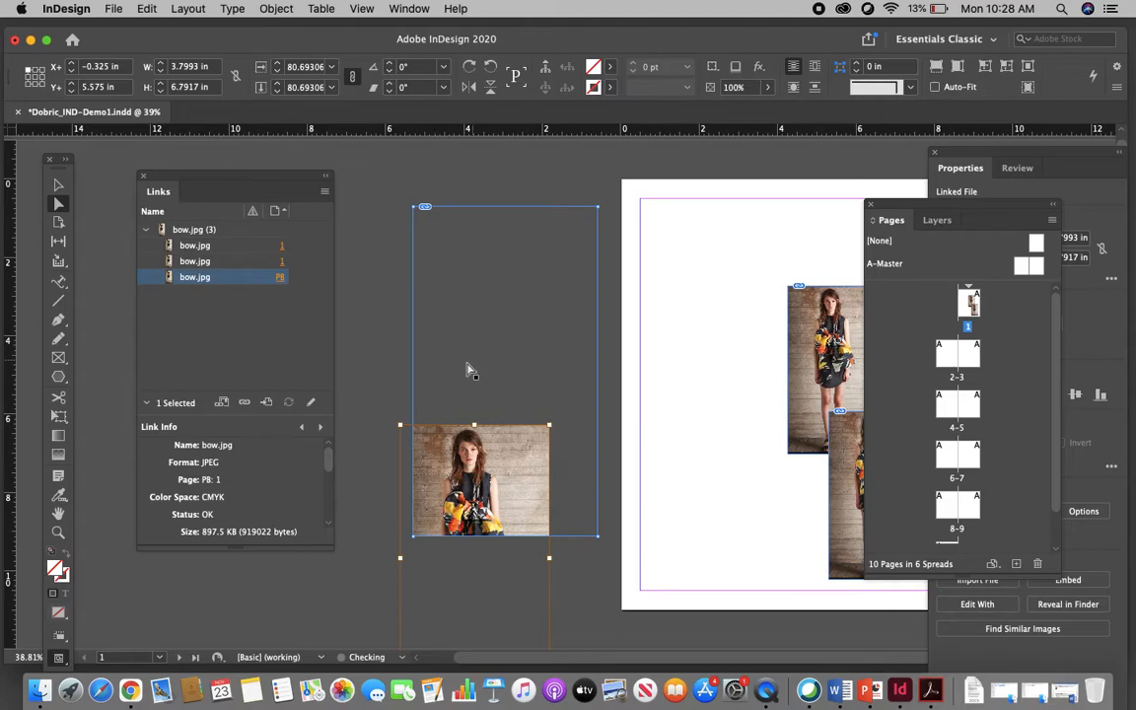
{"action": "left_click", "coordinate": [399, 342]}
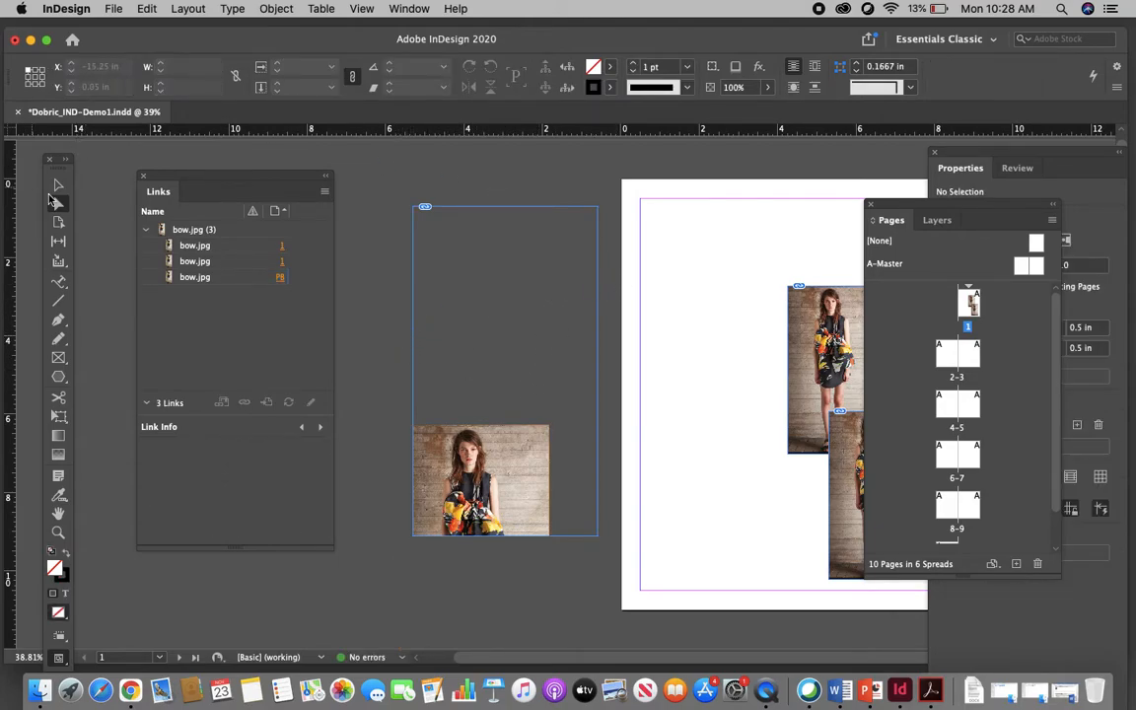
Crop the picture's frame to about 2.625 × 2.77 in around the upper body and move it to page 1's upper-left corner, inside the margins.
{"action": "key", "text": "v"}
{"action": "left_click", "coordinate": [485, 207]}
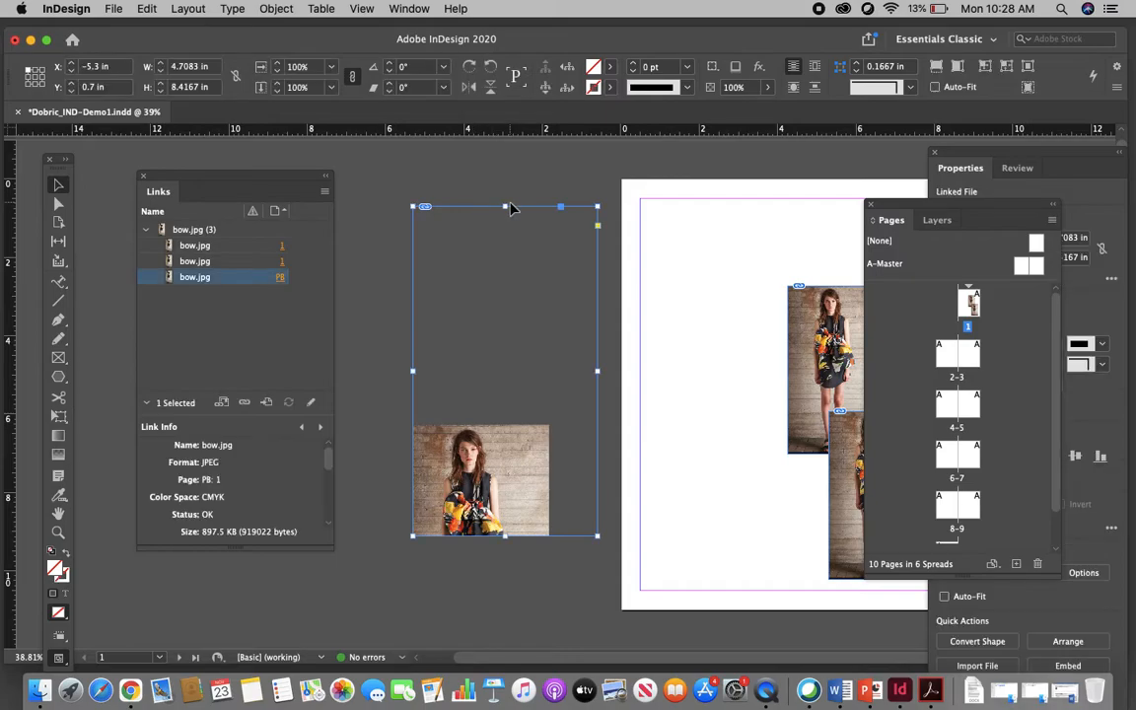
{"action": "left_click_drag", "start_coordinate": [506, 208], "coordinate": [478, 427]}
{"action": "left_click_drag", "start_coordinate": [597, 483], "coordinate": [524, 482]}
{"action": "left_click_drag", "start_coordinate": [413, 481], "coordinate": [420, 481]}
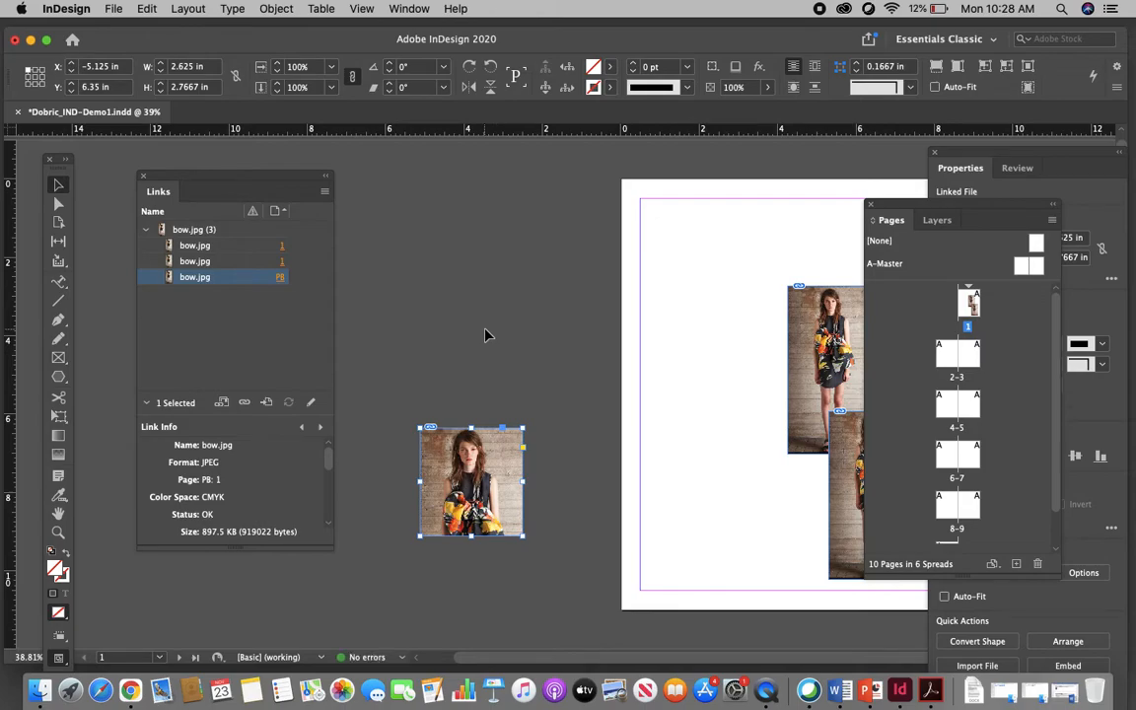
{"action": "left_click", "coordinate": [486, 334]}
{"action": "left_click_drag", "start_coordinate": [503, 449], "coordinate": [731, 228]}
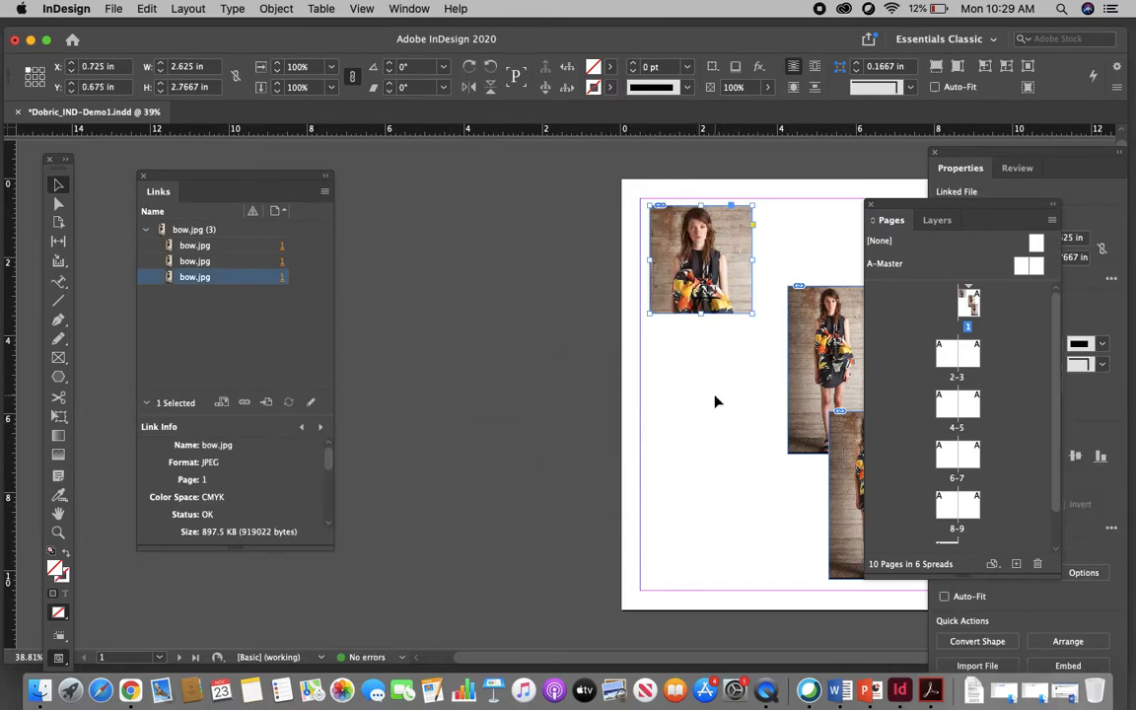
Move the middle picture to X 3.625 in, Y 1.2075 in and pull its frame's lower-right corner to about X 5.83 in, Y 4.7 in.
{"action": "left_click_drag", "start_coordinate": [713, 393], "coordinate": [535, 398]}
{"action": "left_click_drag", "start_coordinate": [685, 335], "coordinate": [661, 274]}
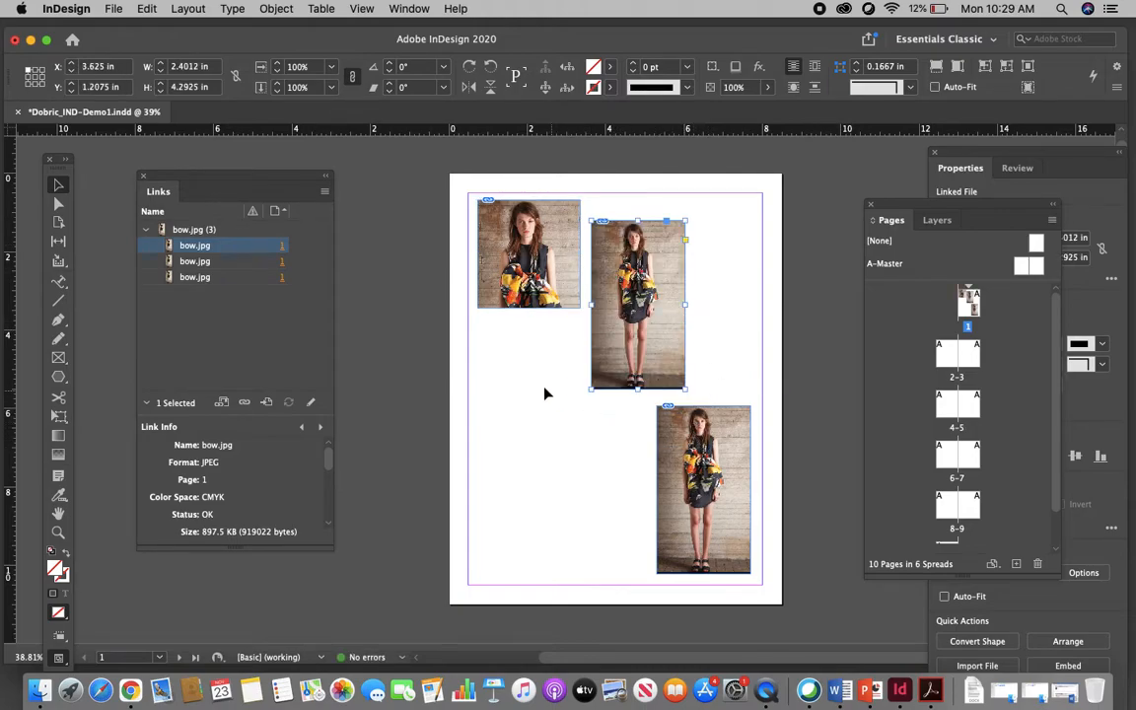
{"action": "key", "text": "z"}
{"action": "left_click", "coordinate": [589, 347]}
{"action": "left_click", "coordinate": [538, 340]}
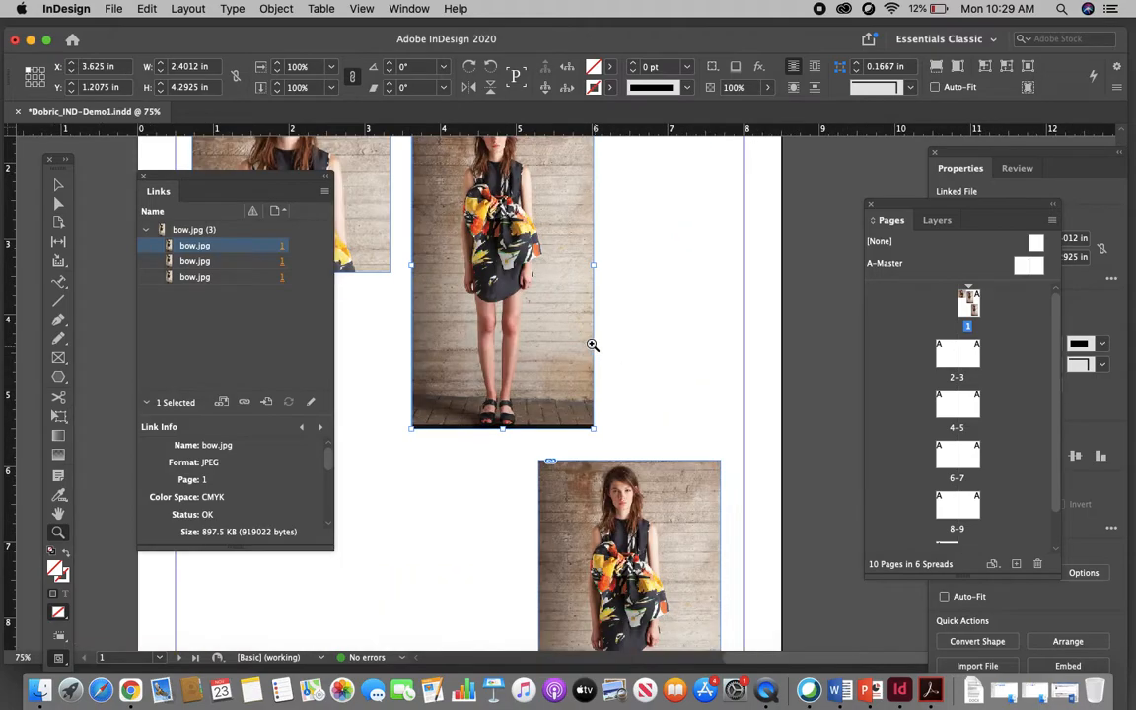
{"action": "left_click", "coordinate": [498, 325]}
{"action": "left_click", "coordinate": [57, 202]}
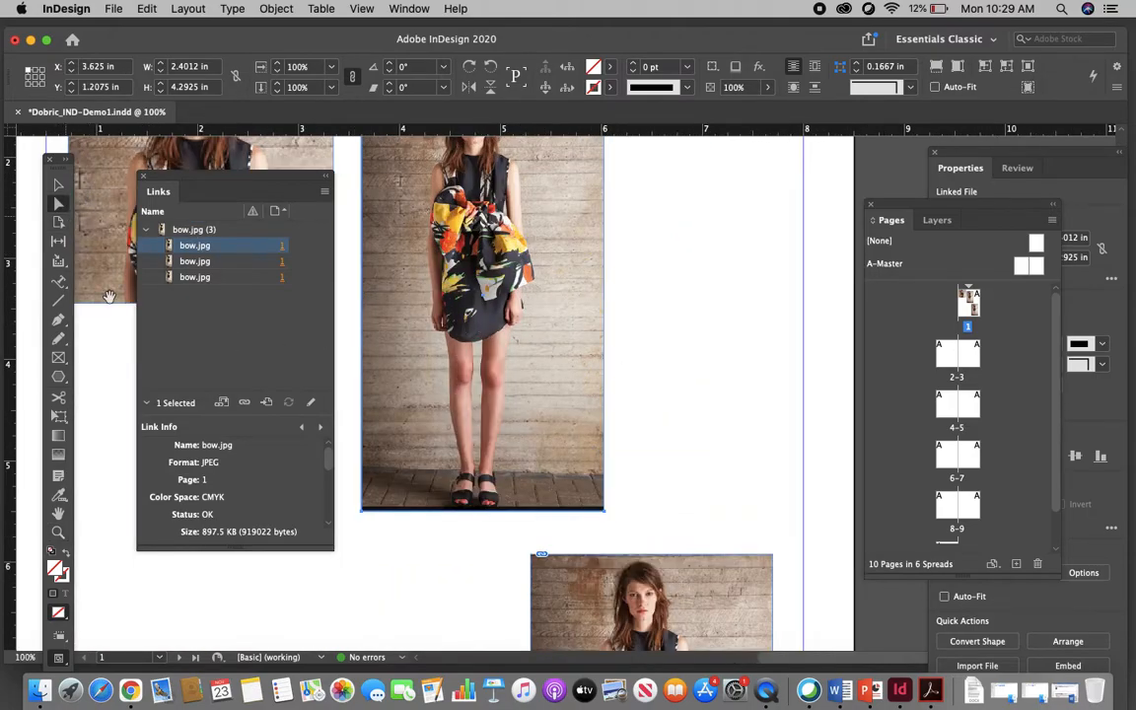
{"action": "left_click", "coordinate": [607, 518]}
{"action": "left_click", "coordinate": [606, 512]}
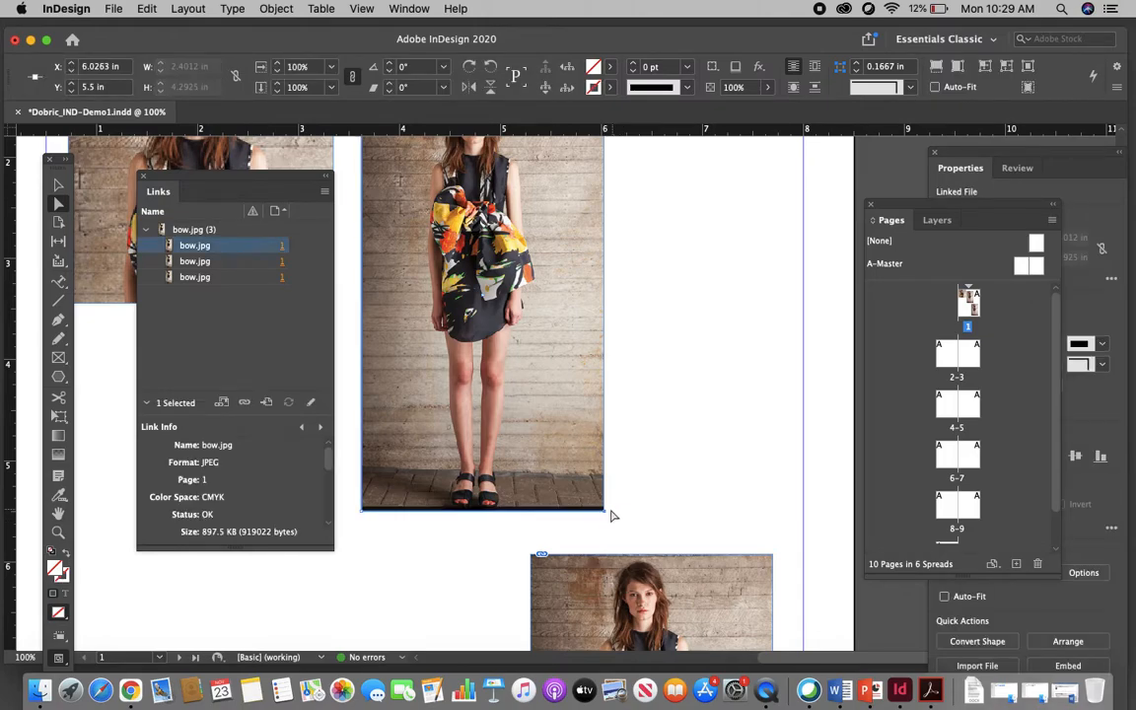
{"action": "left_click_drag", "start_coordinate": [605, 512], "coordinate": [584, 432]}
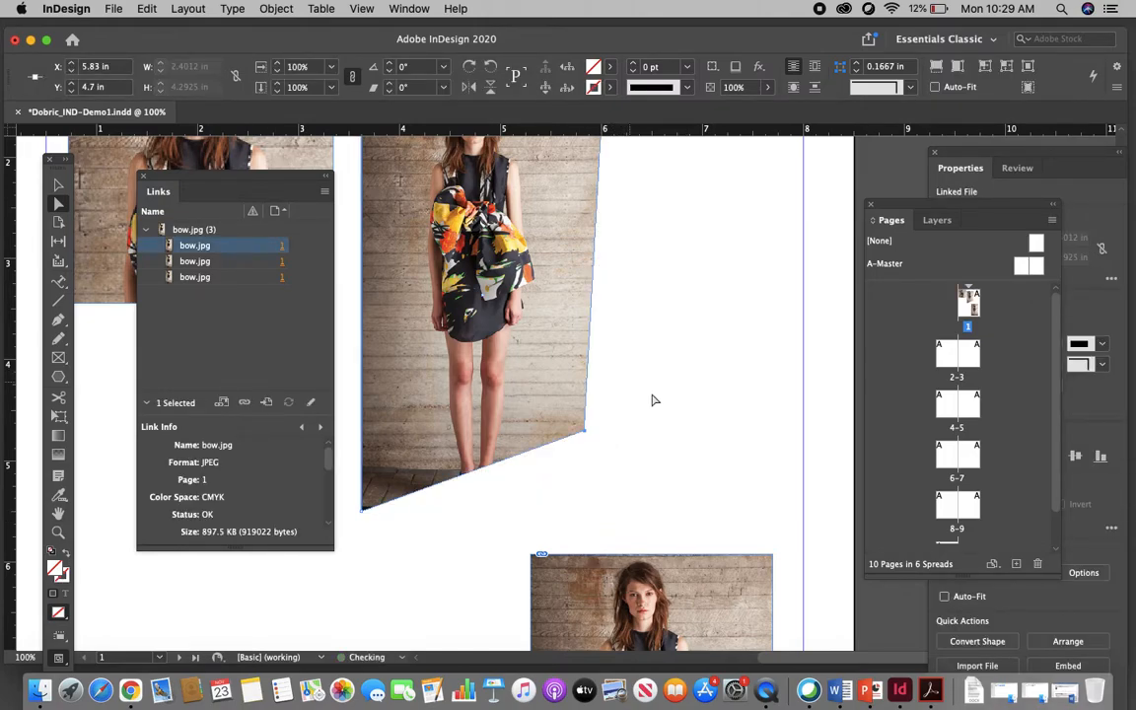
Reshape the middle picture's frame by moving its upper-left anchor point to about X 3.84 in, Y 1.63 in.
{"action": "scroll", "coordinate": [654, 398], "scroll_direction": "up", "scroll_amount": 6}
{"action": "scroll", "coordinate": [654, 398], "scroll_direction": "left", "scroll_amount": 1}
{"action": "scroll", "coordinate": [411, 355], "scroll_direction": "down", "scroll_amount": 1}
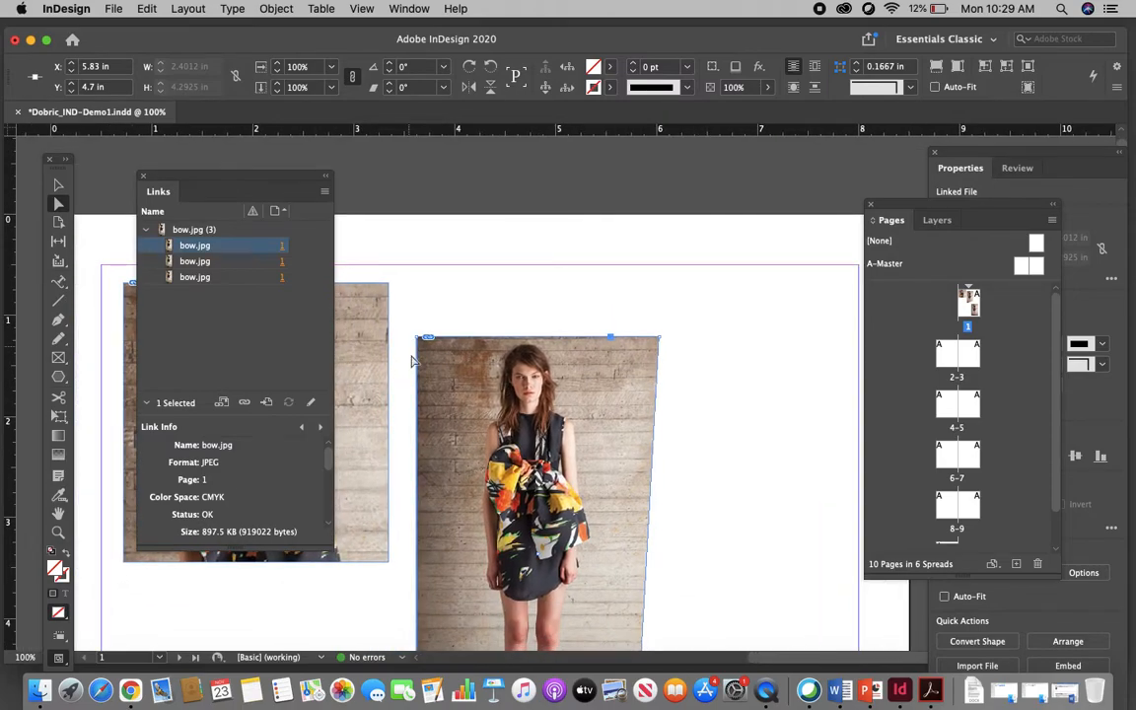
{"action": "left_click", "coordinate": [418, 334]}
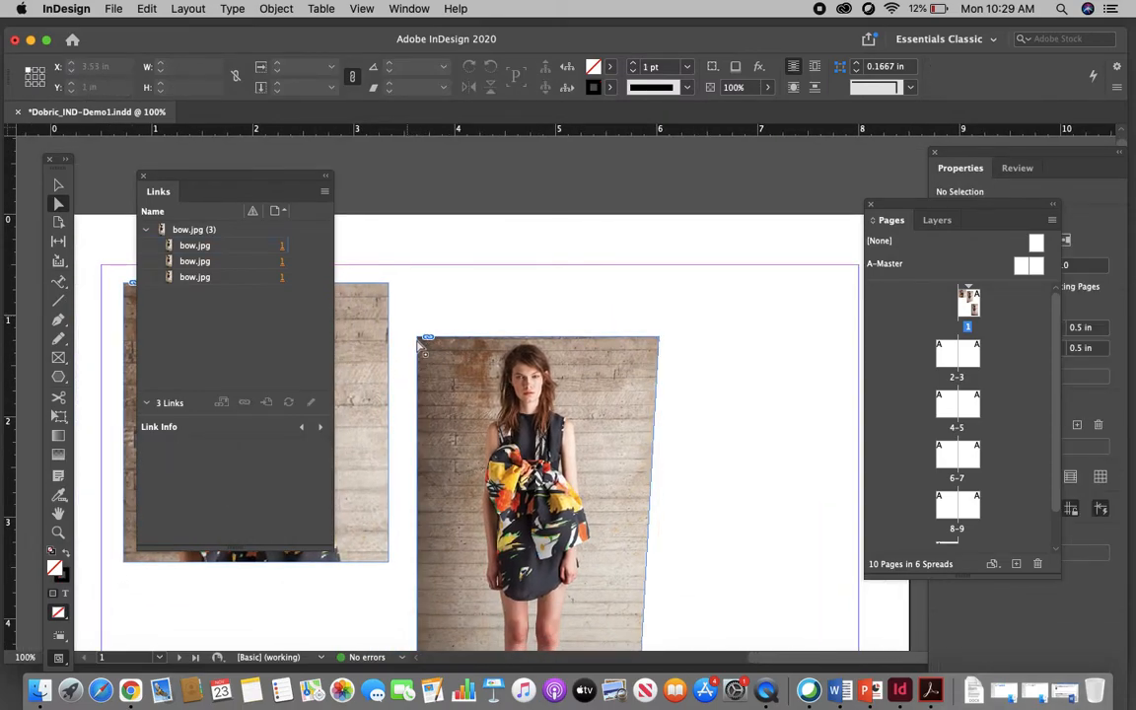
{"action": "left_click", "coordinate": [440, 384]}
{"action": "left_click_drag", "start_coordinate": [440, 385], "coordinate": [439, 384]}
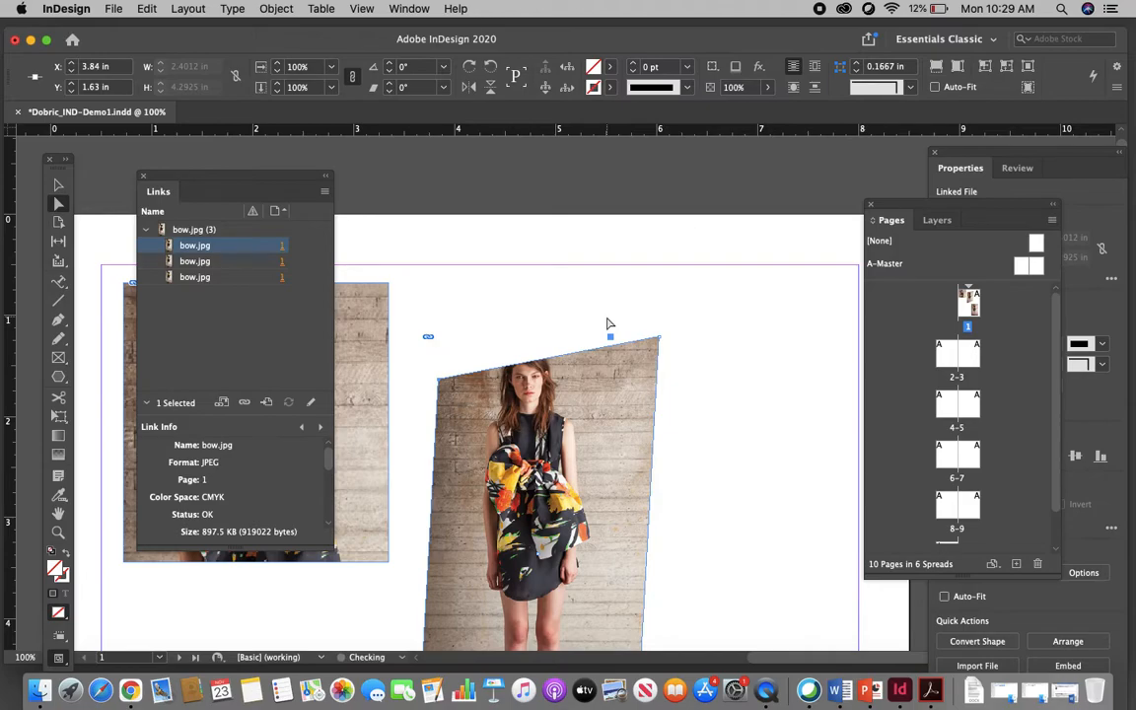
{"action": "left_click", "coordinate": [759, 345]}
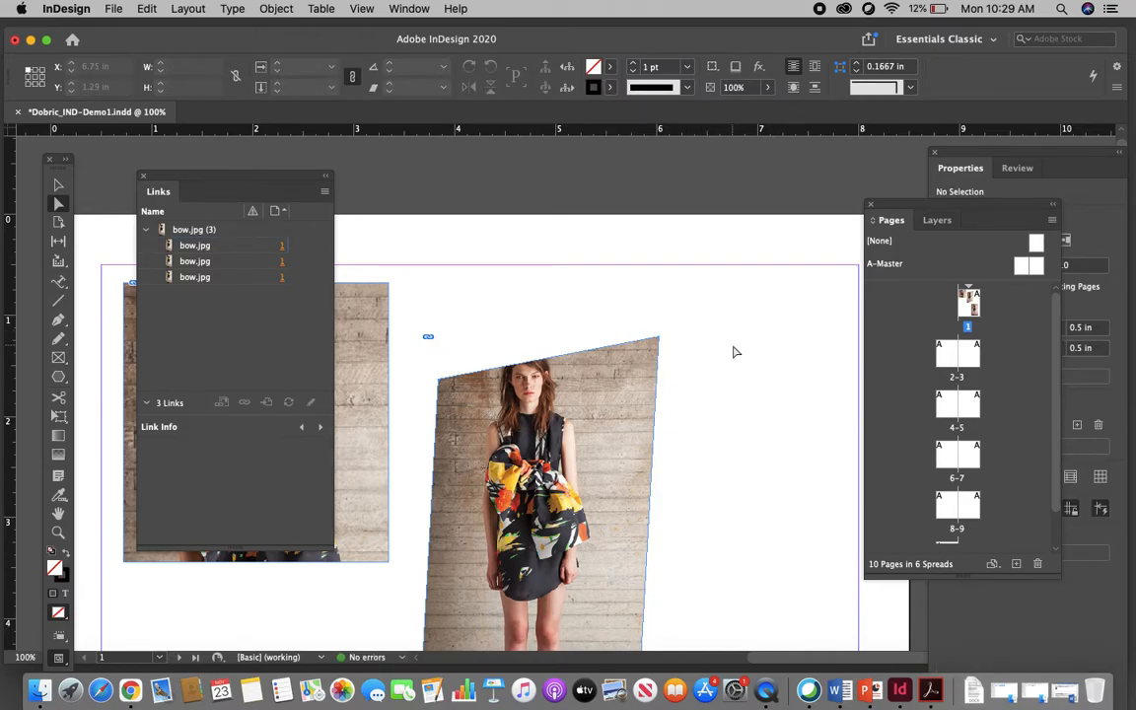
{"action": "key", "text": "super+minus"}
{"action": "key", "text": "super+minus"}
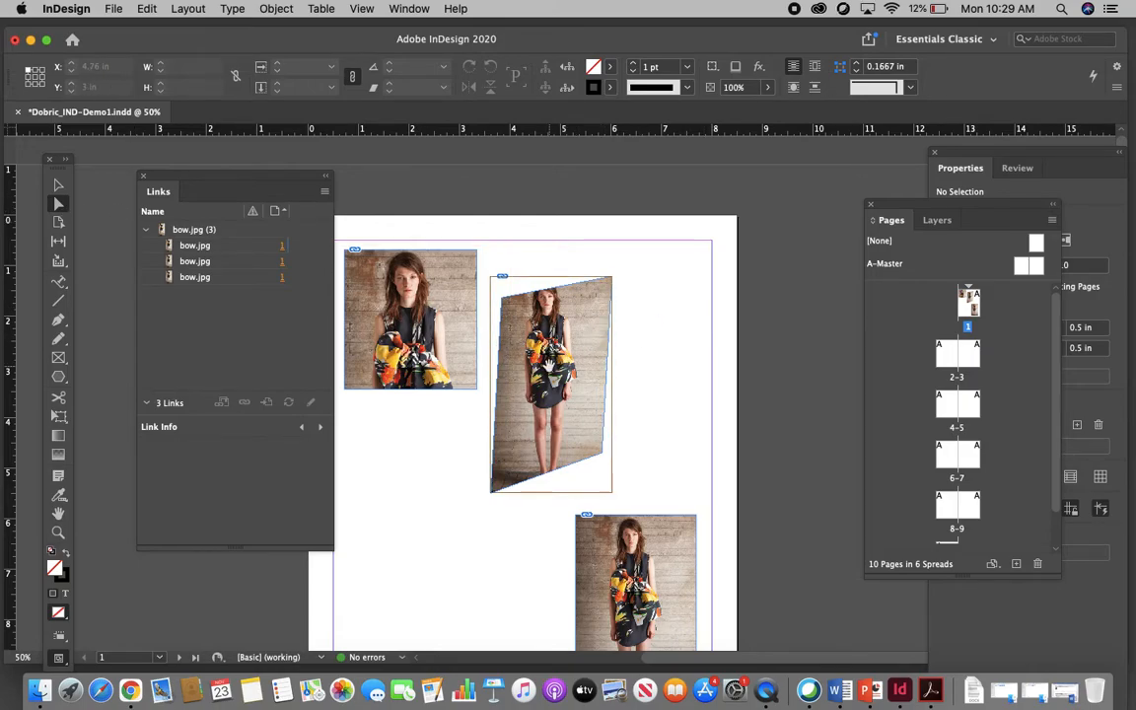
Scale the picture inside the skewed frame to about 66.4% and shift it to an offset of about X -0.36 in, Y 0 in.
{"action": "left_click", "coordinate": [554, 367]}
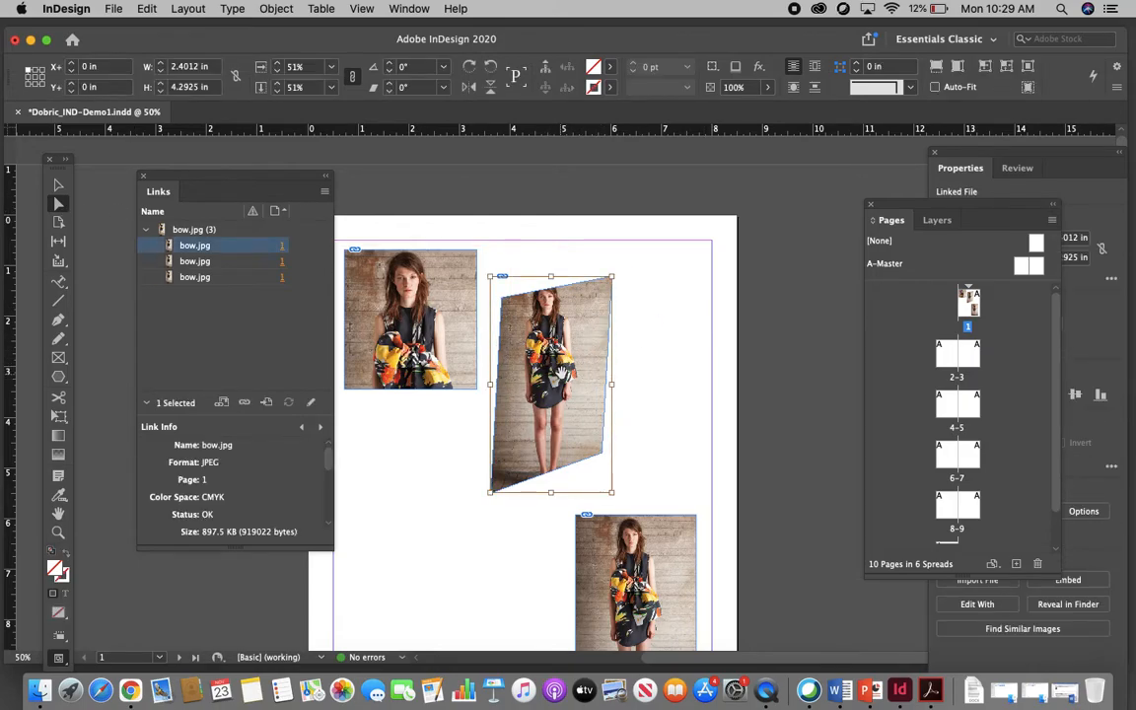
{"action": "left_click_drag", "start_coordinate": [612, 277], "coordinate": [631, 245]}
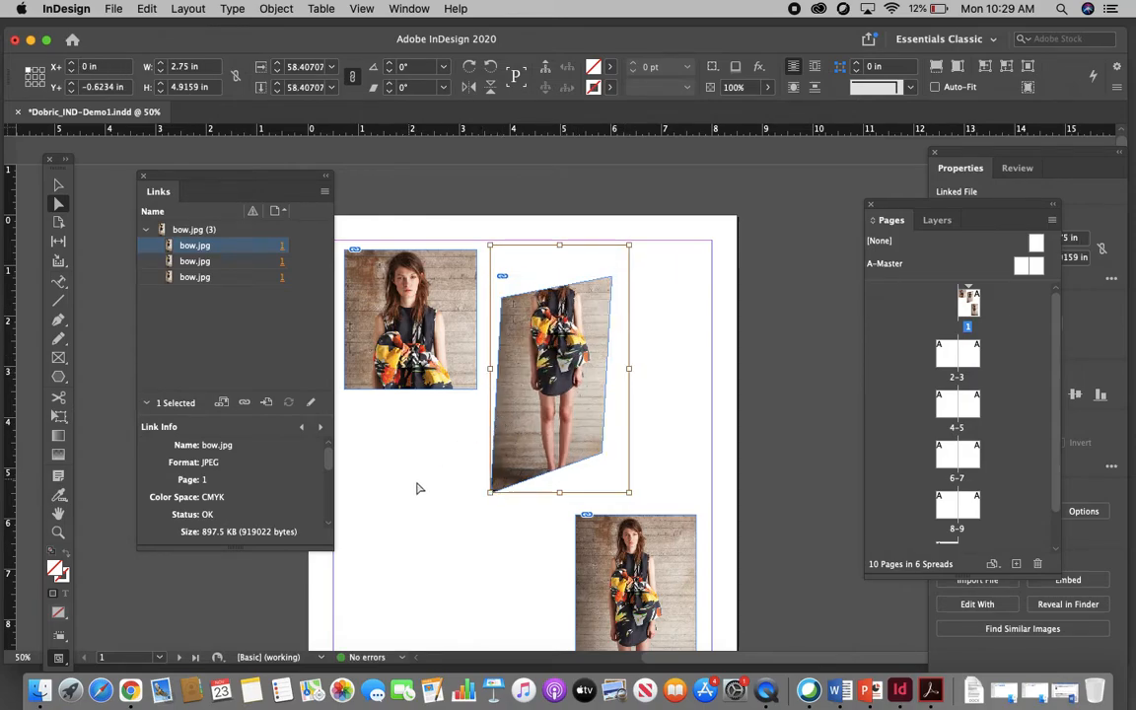
{"action": "left_click_drag", "start_coordinate": [488, 493], "coordinate": [471, 526]}
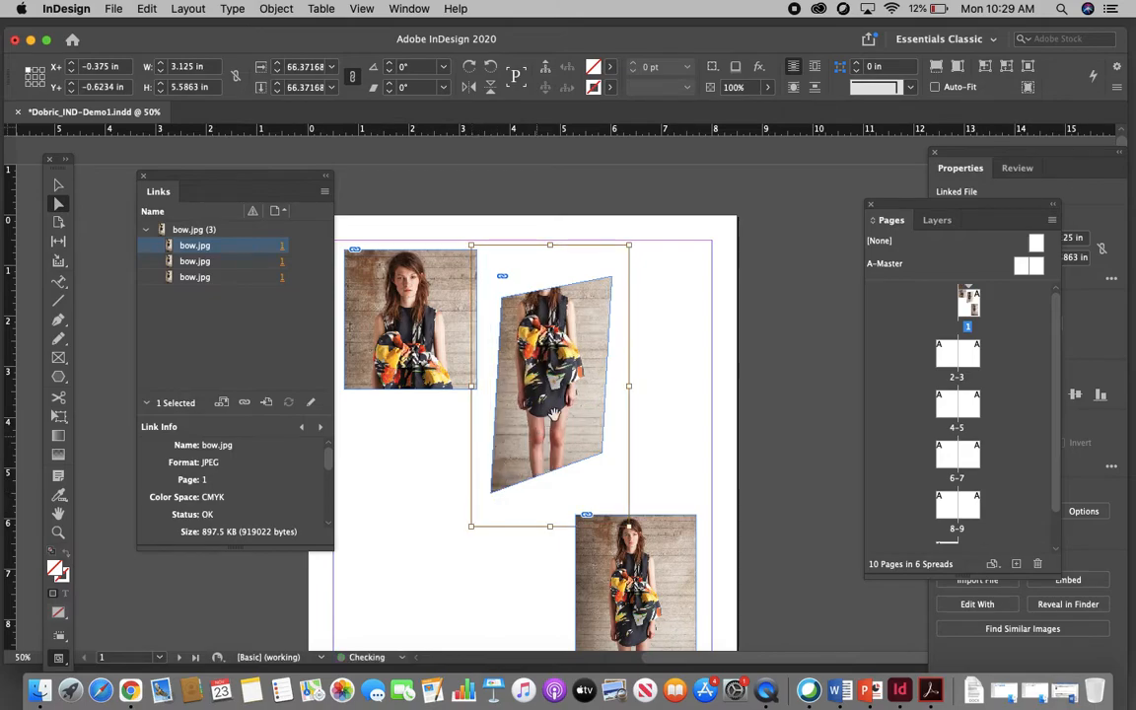
{"action": "left_click", "coordinate": [653, 351]}
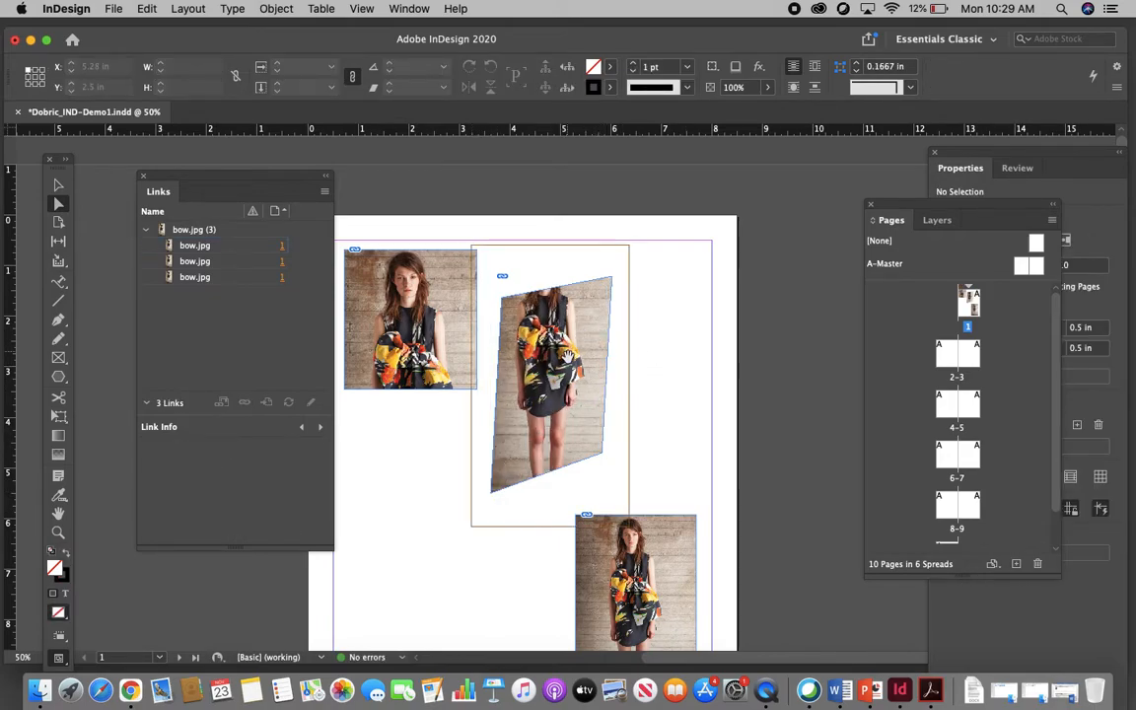
{"action": "left_click", "coordinate": [537, 347]}
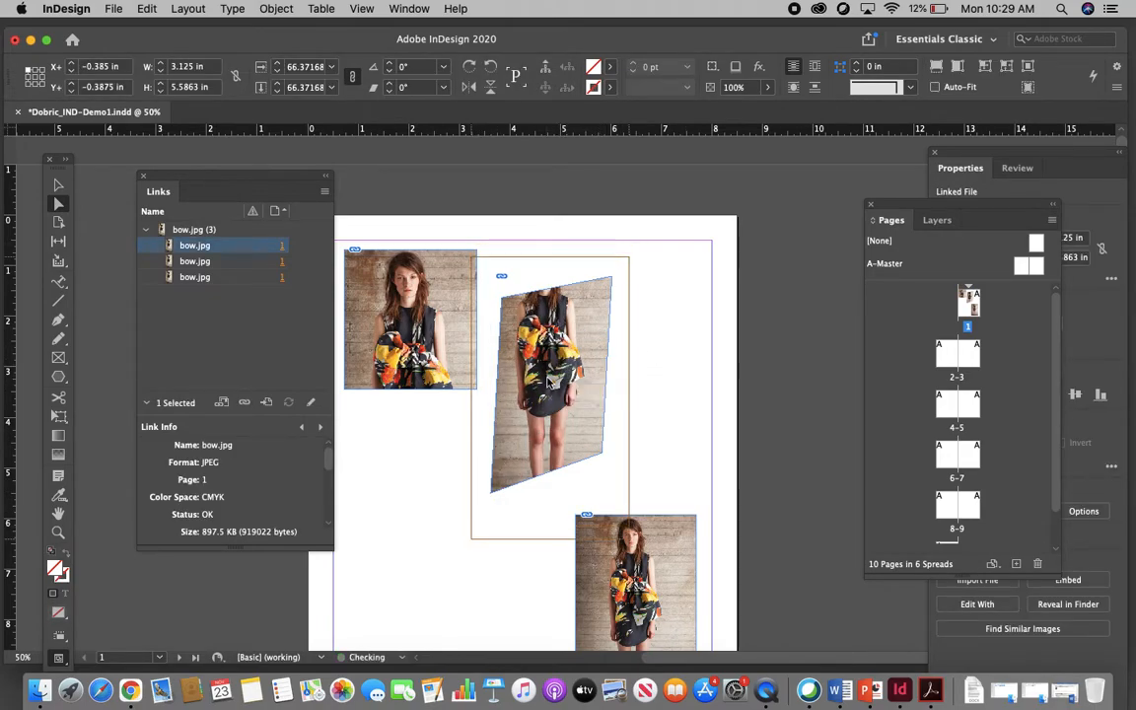
{"action": "left_click_drag", "start_coordinate": [548, 373], "coordinate": [549, 392]}
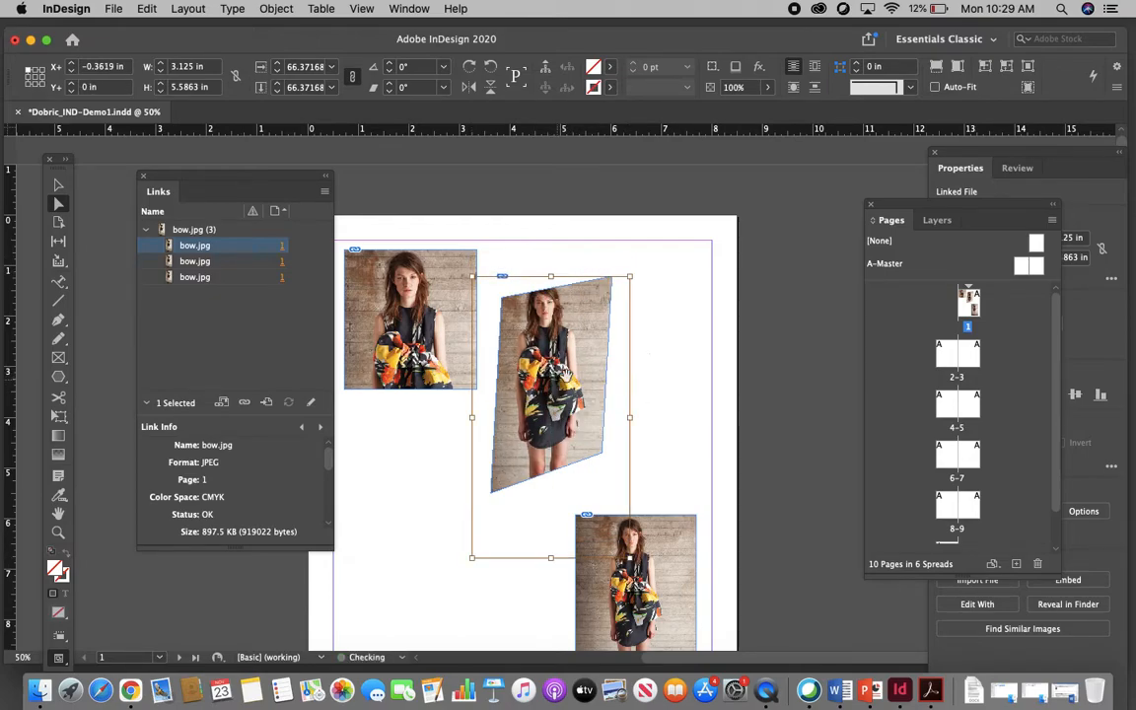
{"action": "left_click", "coordinate": [651, 341]}
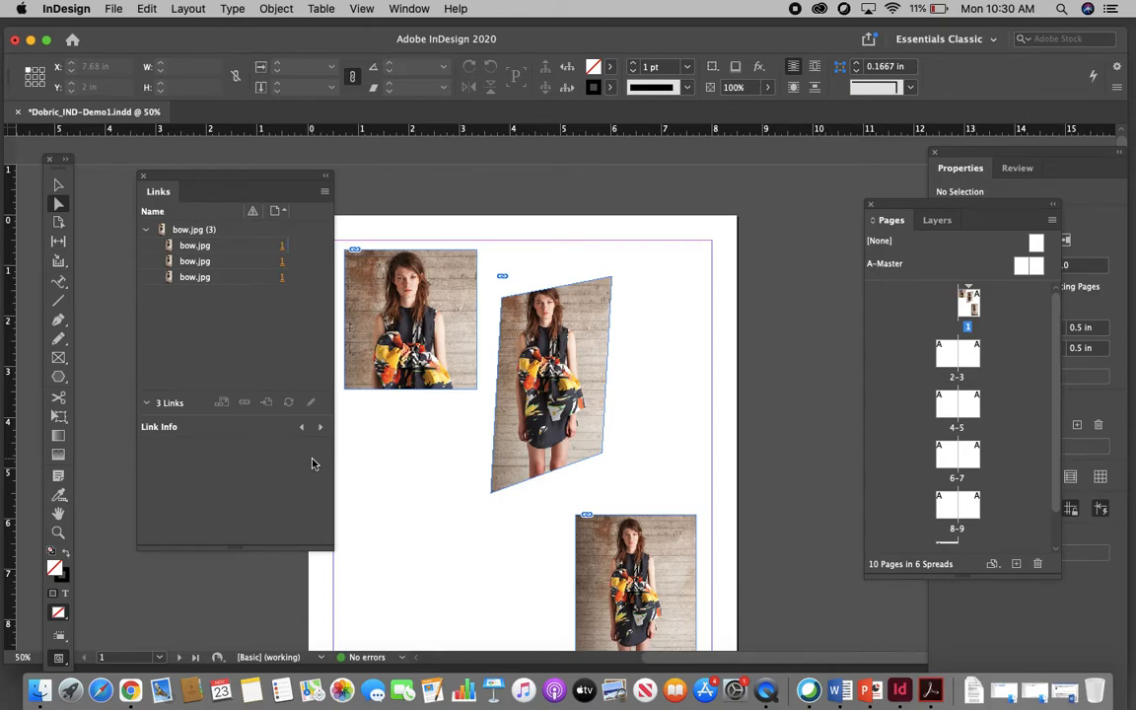
Move the skewed frame's upper-right anchor point to about X 5.86 in, Y 1.22 in.
{"action": "left_click", "coordinate": [615, 285]}
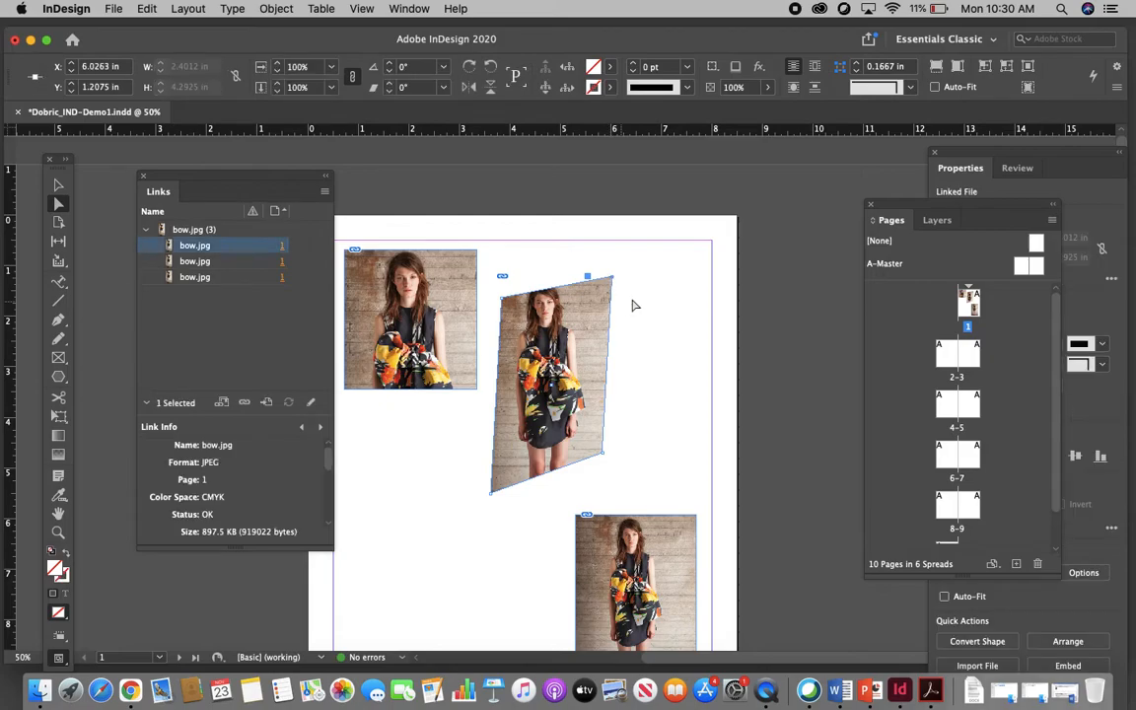
{"action": "mouse_move", "coordinate": [612, 282]}
{"action": "left_mouse_down"}
{"action": "mouse_move", "coordinate": [605, 292]}
{"action": "mouse_move", "coordinate": [618, 282]}
{"action": "left_mouse_up"}
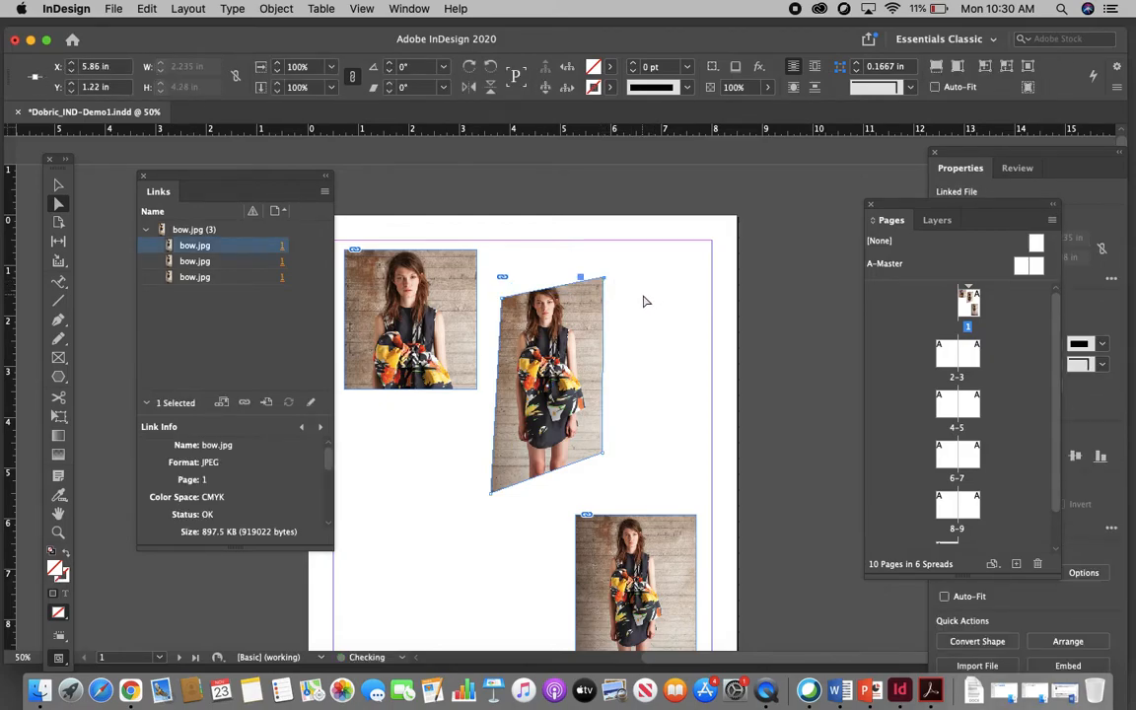
{"action": "left_click", "coordinate": [645, 298]}
Reposition the upper-left picture inside its frame and scale it to about 83.3%, at an offset of about X -0.505 in, Y -0.43 in.
{"action": "left_click", "coordinate": [414, 322]}
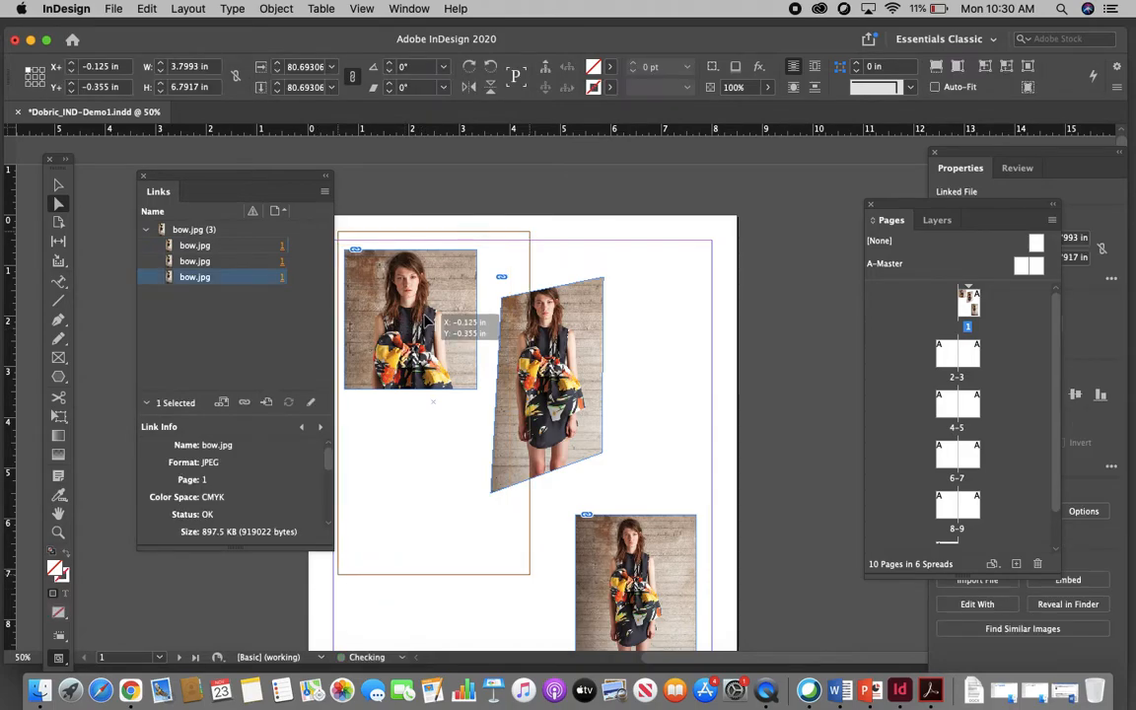
{"action": "mouse_move", "coordinate": [414, 321]}
{"action": "left_mouse_down"}
{"action": "mouse_move", "coordinate": [404, 314]}
{"action": "mouse_move", "coordinate": [391, 343]}
{"action": "mouse_move", "coordinate": [395, 328]}
{"action": "left_mouse_up"}
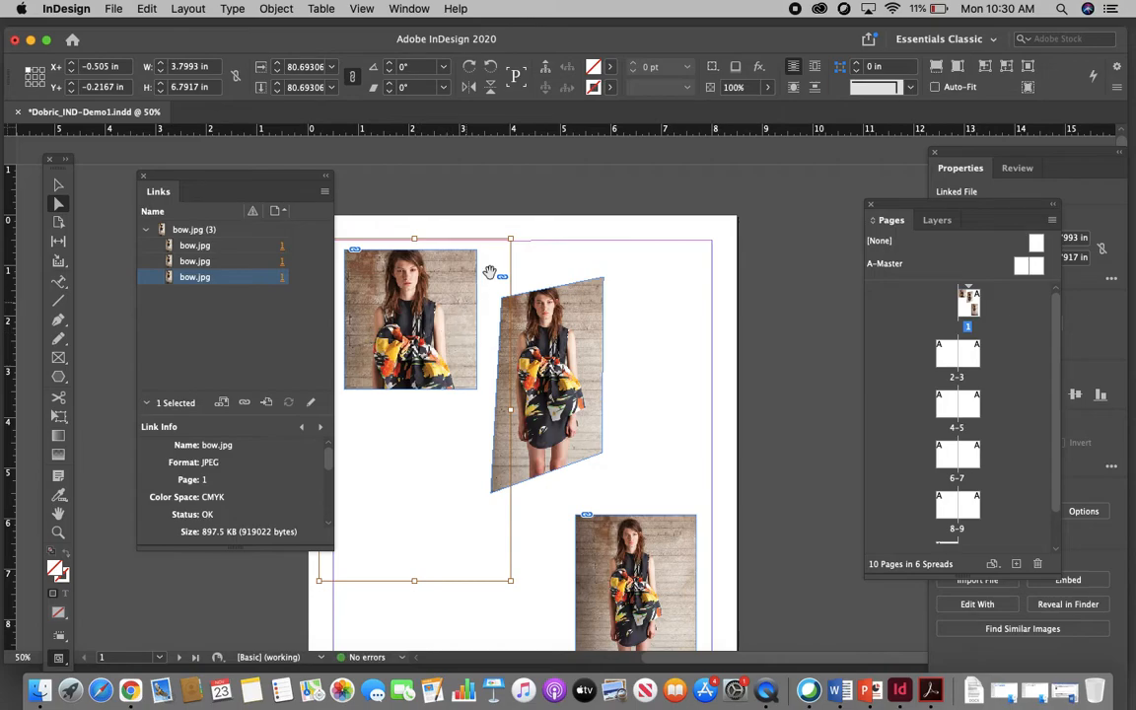
{"action": "left_click_drag", "start_coordinate": [510, 239], "coordinate": [515, 234]}
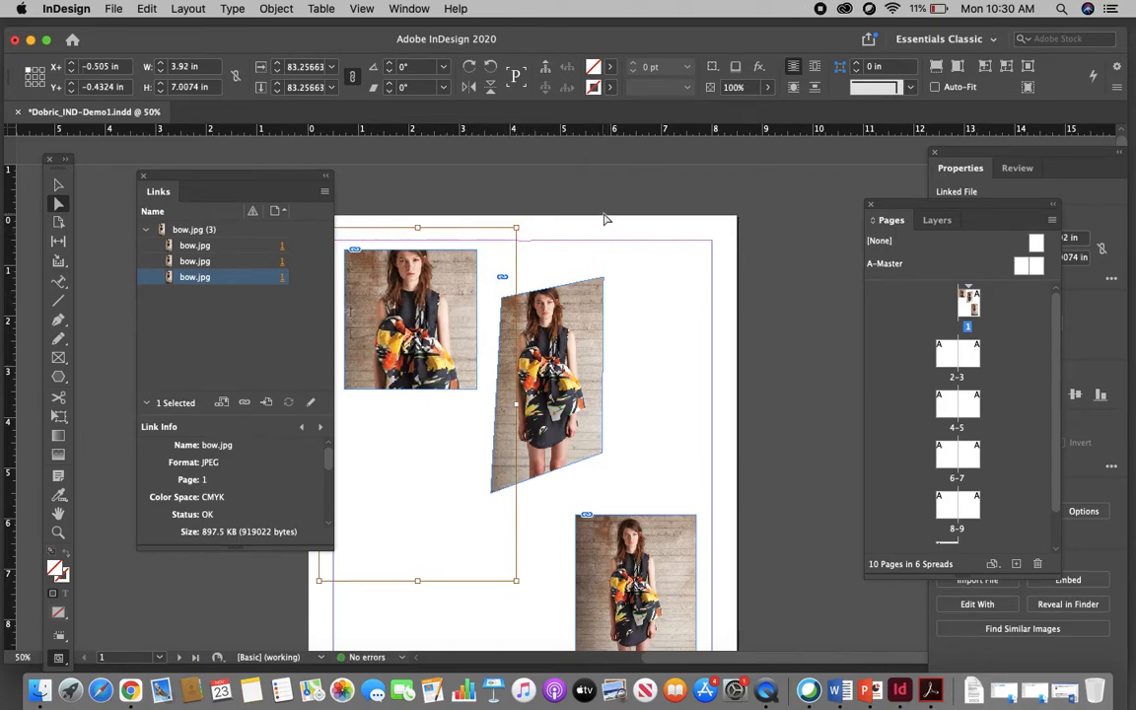
{"action": "left_click", "coordinate": [735, 277]}
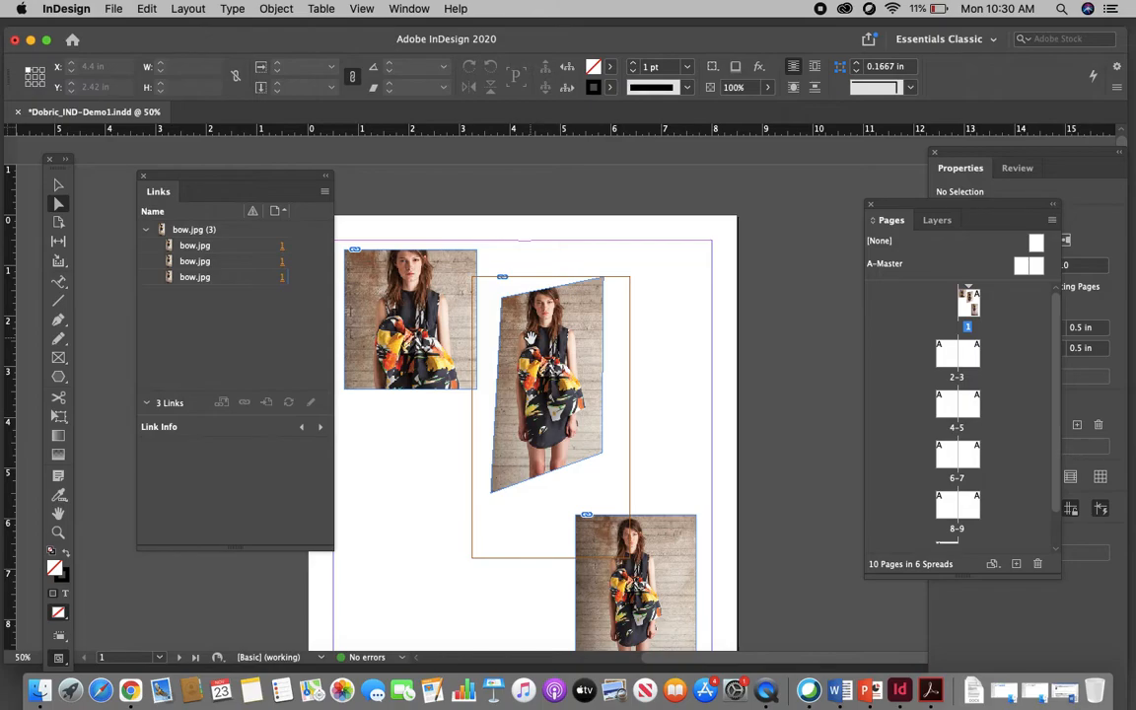
Move the Links panel lower and examine the cropped upper-left picture at high magnification.
{"action": "left_click_drag", "start_coordinate": [221, 182], "coordinate": [202, 218]}
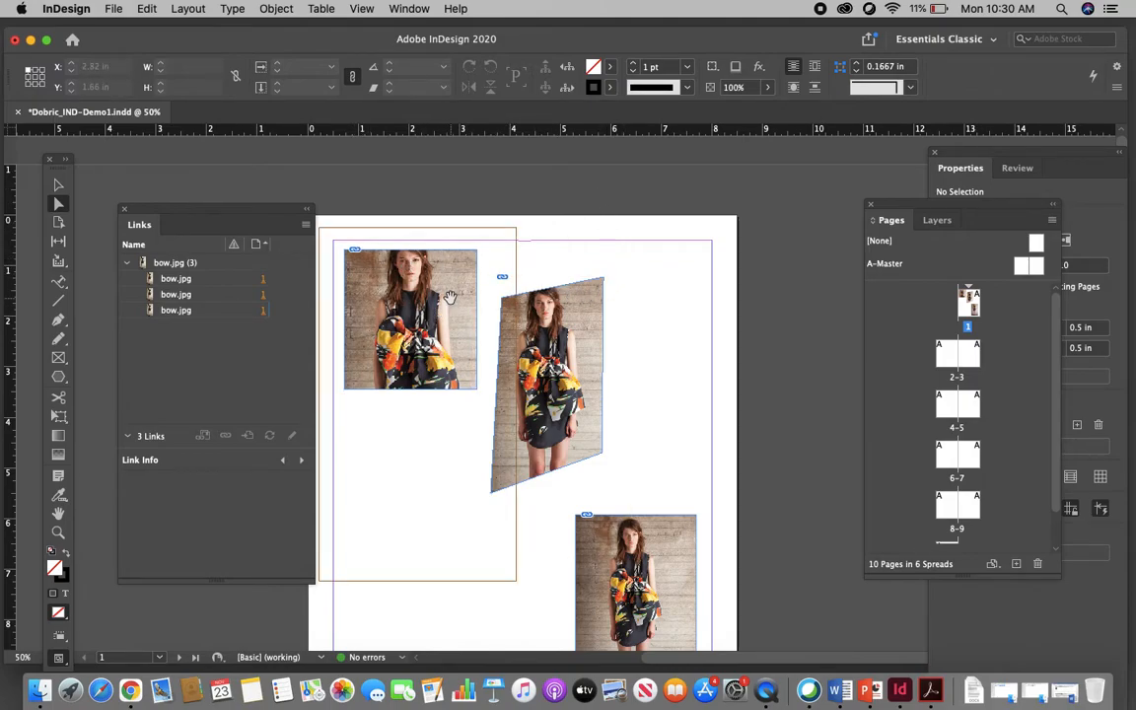
{"action": "scroll", "coordinate": [450, 297], "scroll_direction": "up", "scroll_amount": 3}
{"action": "scroll", "coordinate": [449, 297], "scroll_direction": "left", "scroll_amount": 2}
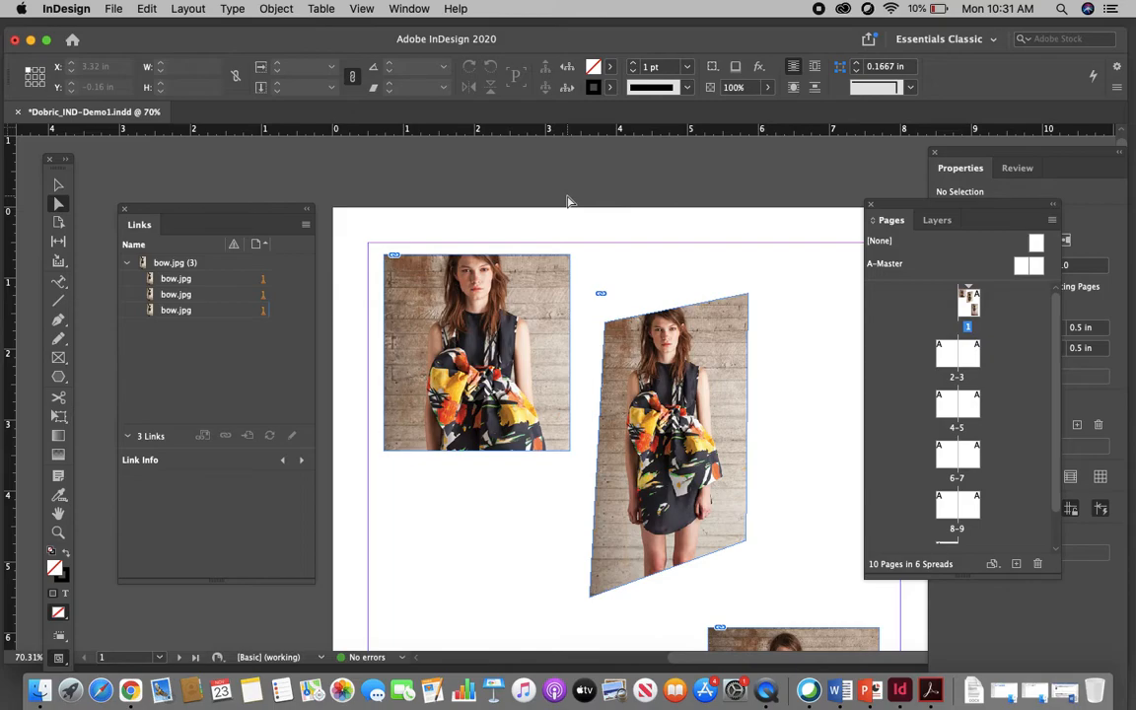
{"action": "scroll", "coordinate": [567, 201], "scroll_direction": "up", "scroll_amount": 5}
{"action": "scroll", "coordinate": [466, 423], "scroll_direction": "down", "scroll_amount": 6}
{"action": "scroll", "coordinate": [466, 423], "scroll_direction": "left", "scroll_amount": 4}
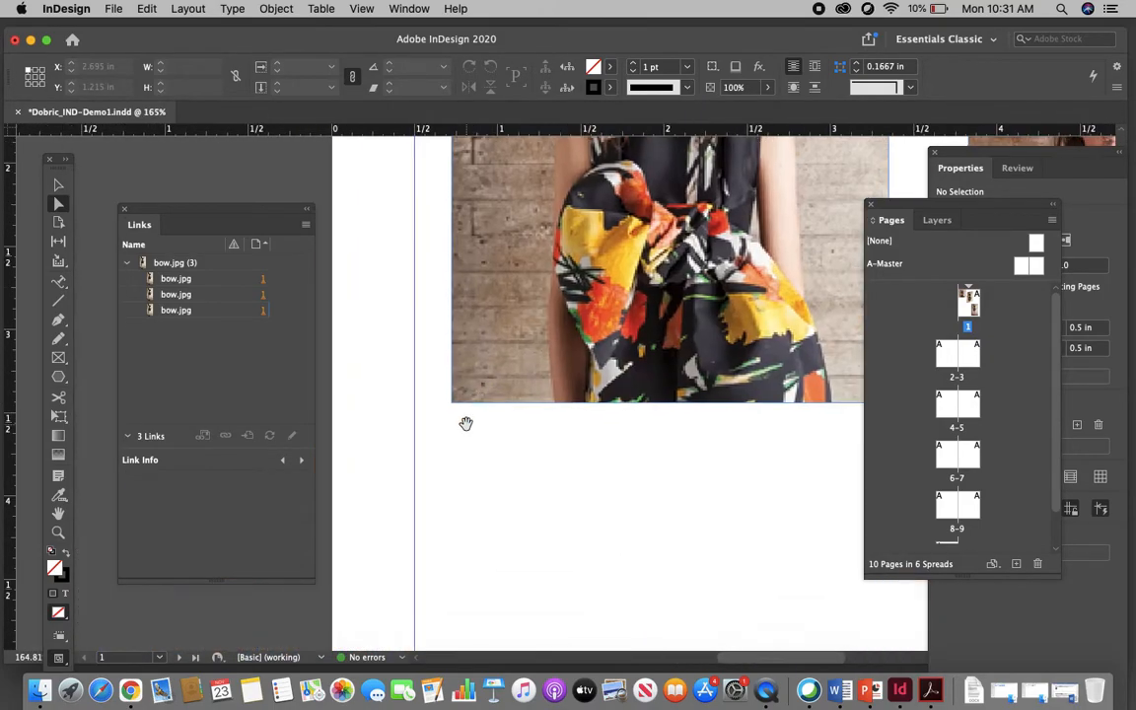
{"action": "scroll", "coordinate": [466, 423], "scroll_direction": "up", "scroll_amount": 5}
{"action": "scroll", "coordinate": [466, 423], "scroll_direction": "down", "scroll_amount": 4}
{"action": "scroll", "coordinate": [467, 423], "scroll_direction": "right", "scroll_amount": 2}
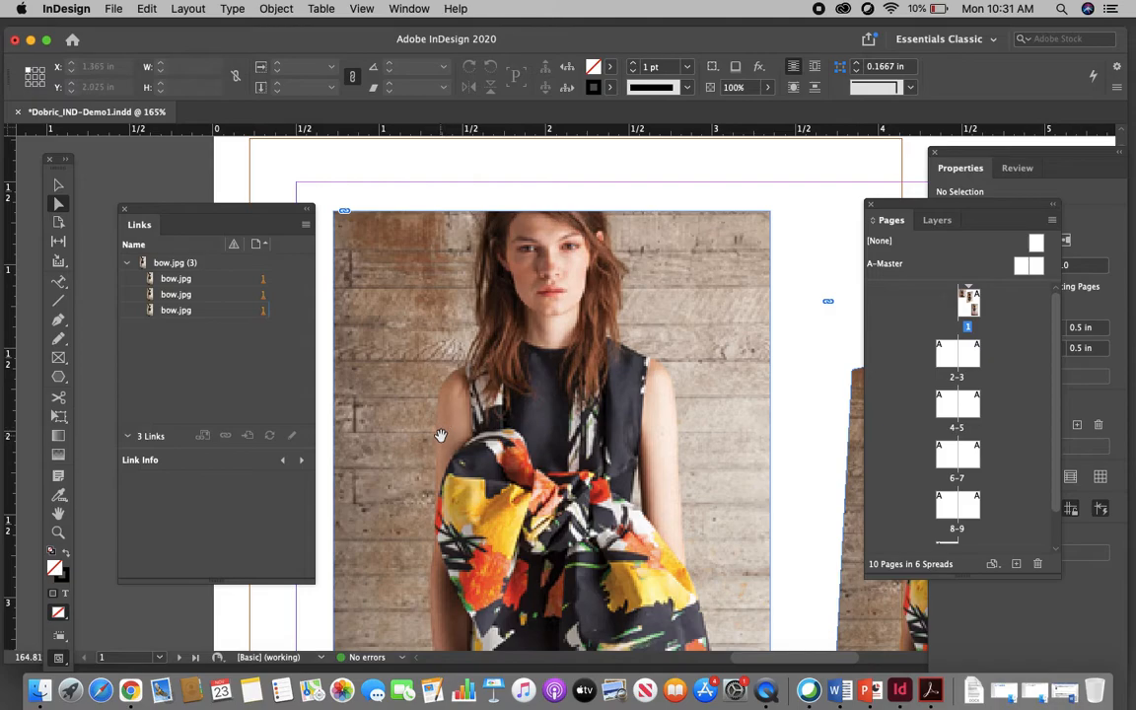
{"action": "scroll", "coordinate": [446, 427], "scroll_direction": "up", "scroll_amount": 1}
{"action": "scroll", "coordinate": [437, 439], "scroll_direction": "down", "scroll_amount": 2}
{"action": "scroll", "coordinate": [437, 438], "scroll_direction": "down", "scroll_amount": 1}
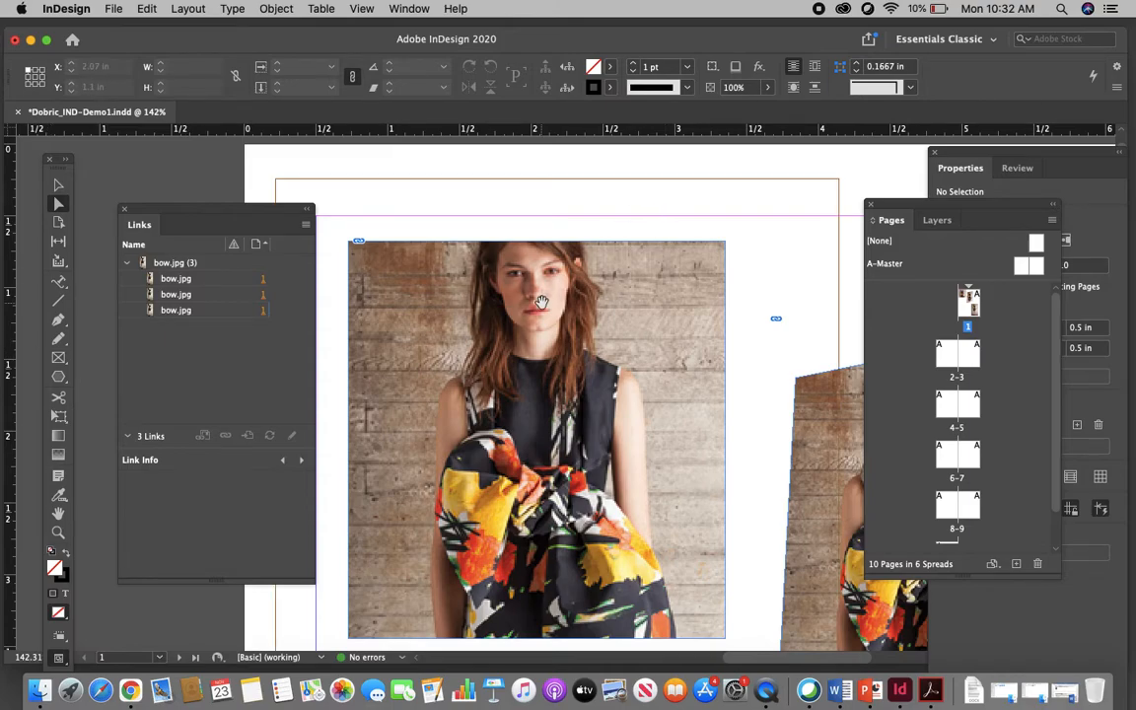
Embed all instances of bow.jpg in the document.
{"action": "left_click", "coordinate": [185, 264]}
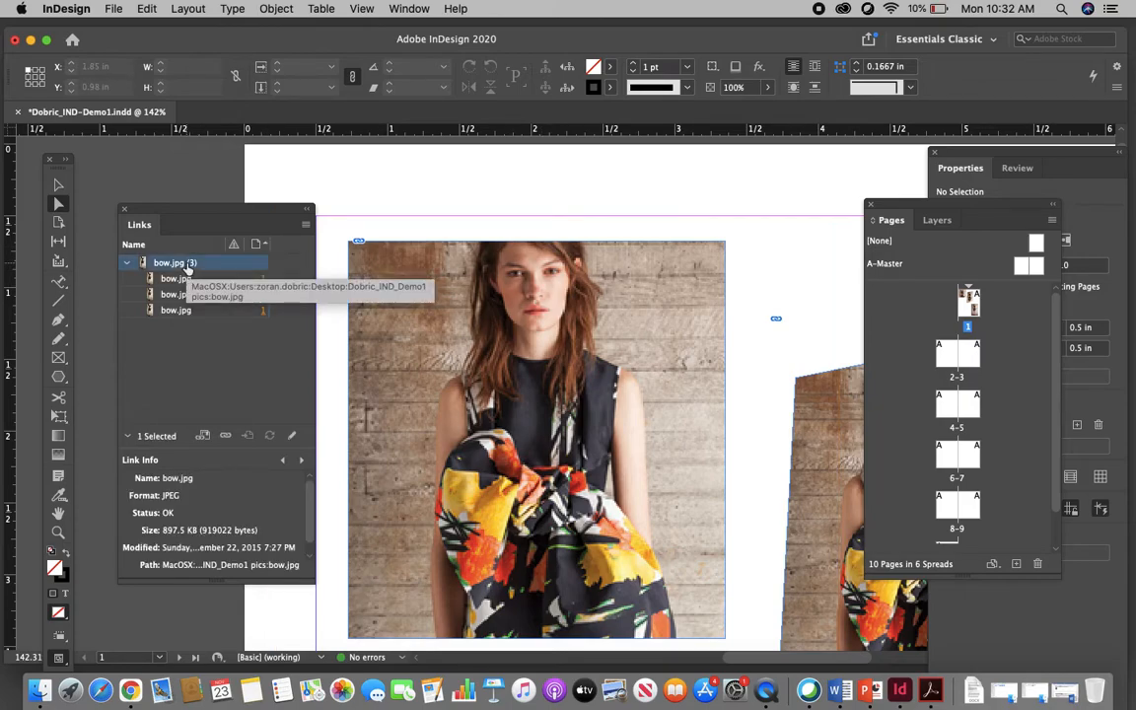
{"action": "left_click", "coordinate": [305, 226]}
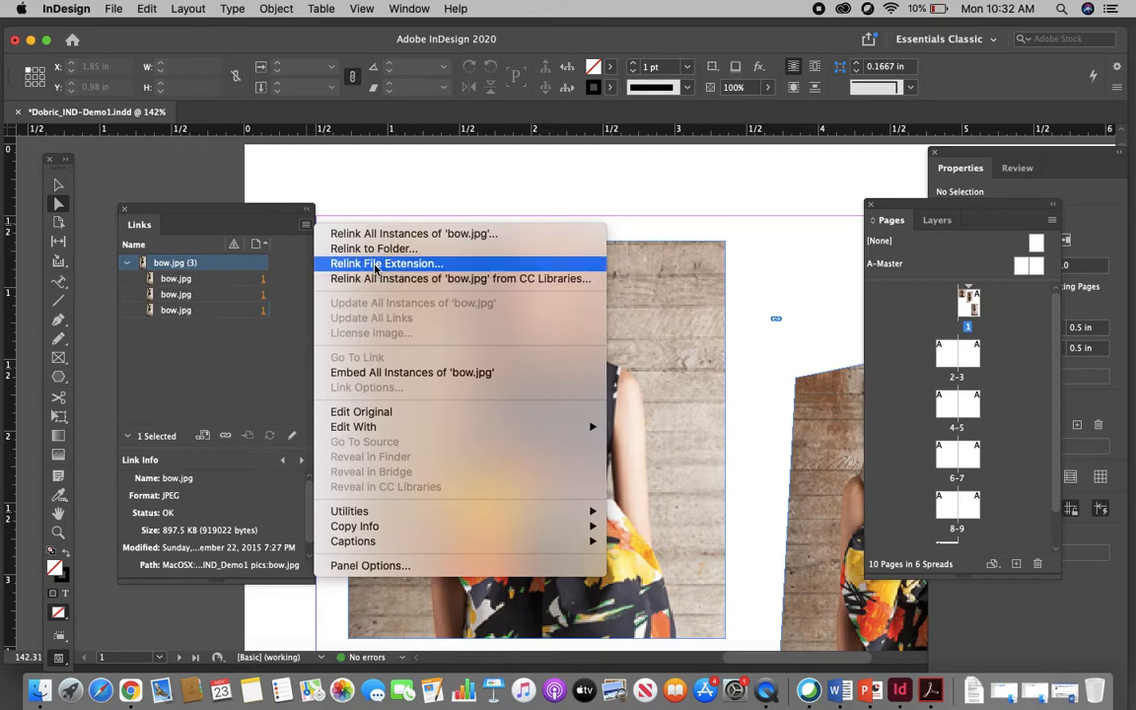
{"action": "left_click", "coordinate": [375, 373]}
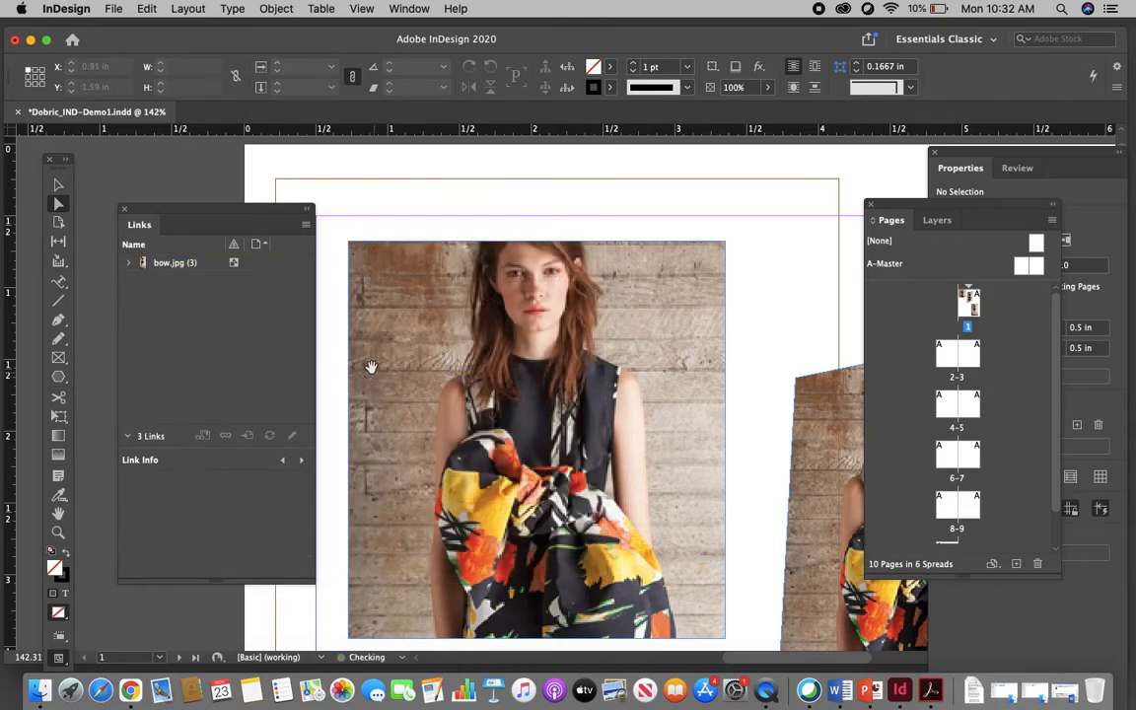
Load ladyx.jpg, stripes and origami.jpg together for placing on page 2.
{"action": "scroll", "coordinate": [512, 322], "scroll_direction": "up", "scroll_amount": 3}
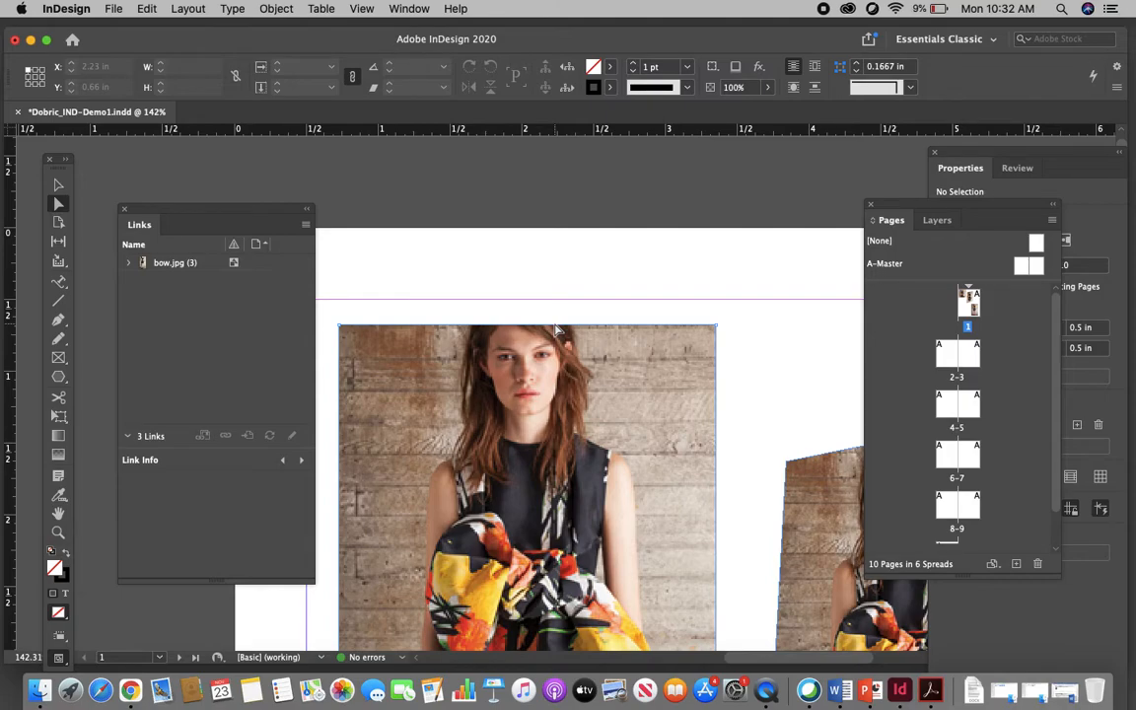
{"action": "scroll", "coordinate": [555, 329], "scroll_direction": "down", "scroll_amount": 8}
{"action": "scroll", "coordinate": [555, 329], "scroll_direction": "down", "scroll_amount": 5}
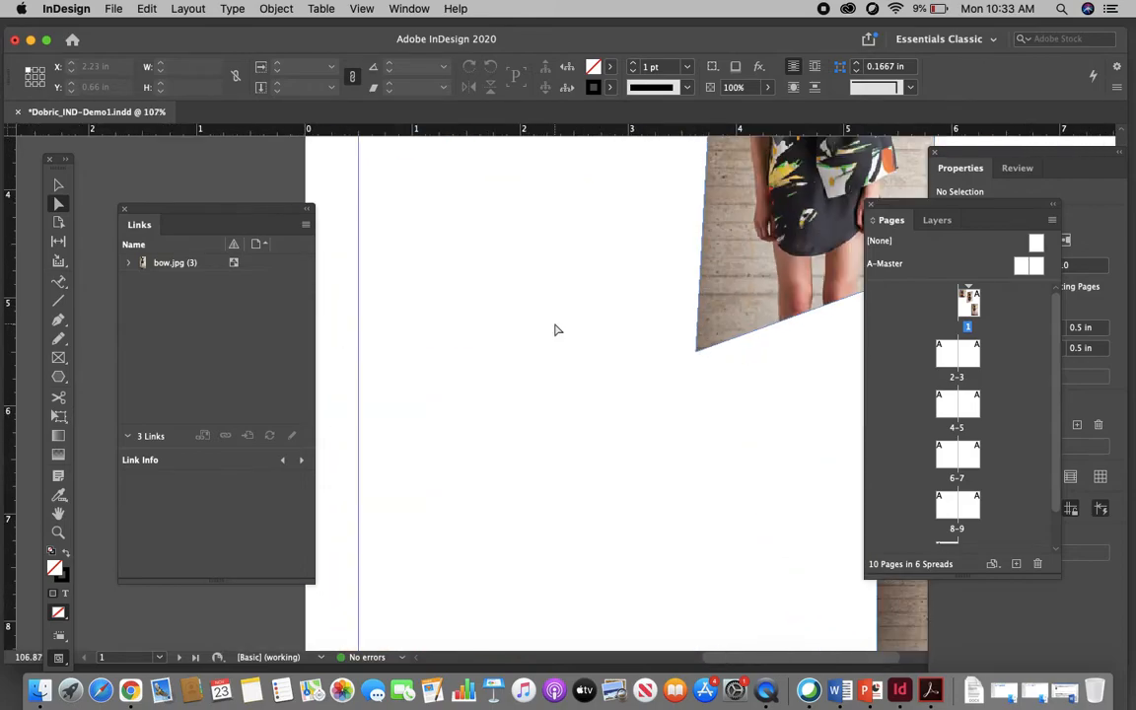
{"action": "scroll", "coordinate": [555, 329], "scroll_direction": "down", "scroll_amount": 4}
{"action": "scroll", "coordinate": [555, 329], "scroll_direction": "down", "scroll_amount": 5}
{"action": "scroll", "coordinate": [556, 329], "scroll_direction": "left", "scroll_amount": 5}
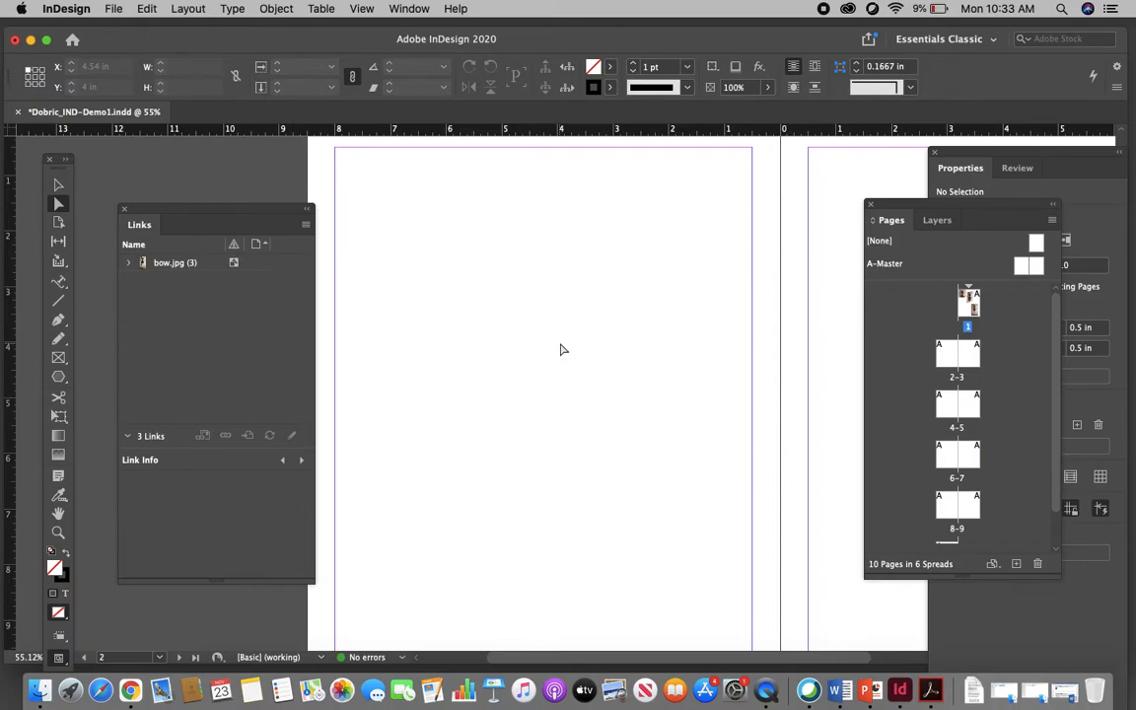
{"action": "left_click", "coordinate": [112, 10]}
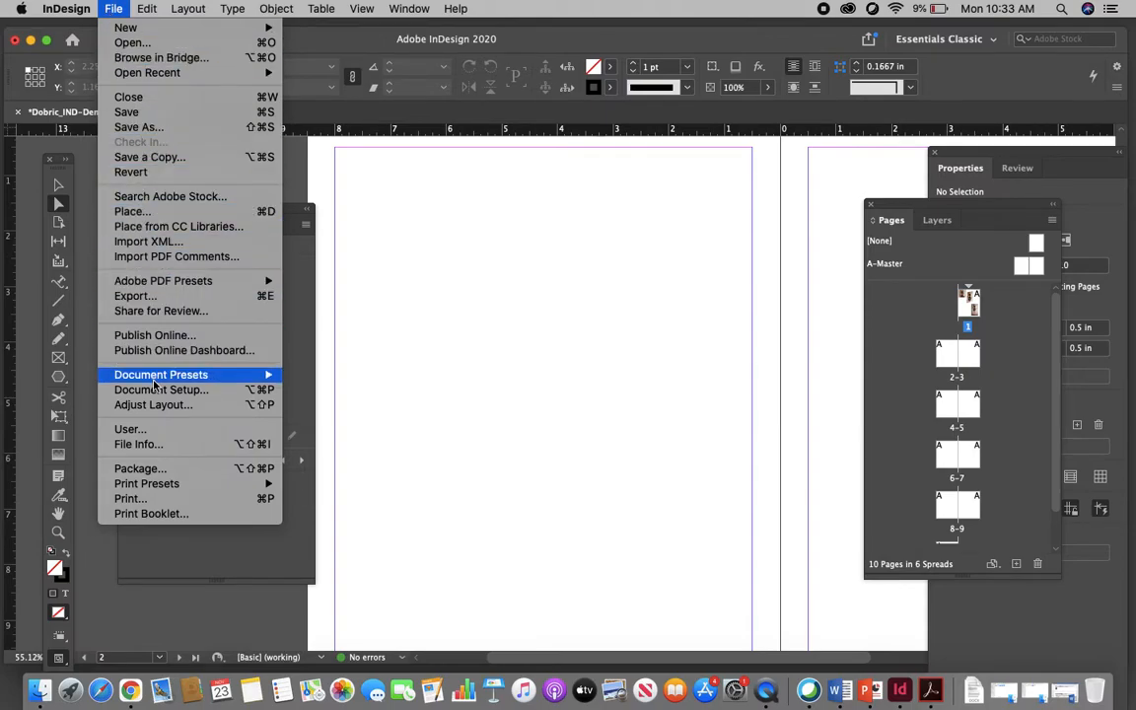
{"action": "left_click", "coordinate": [134, 210]}
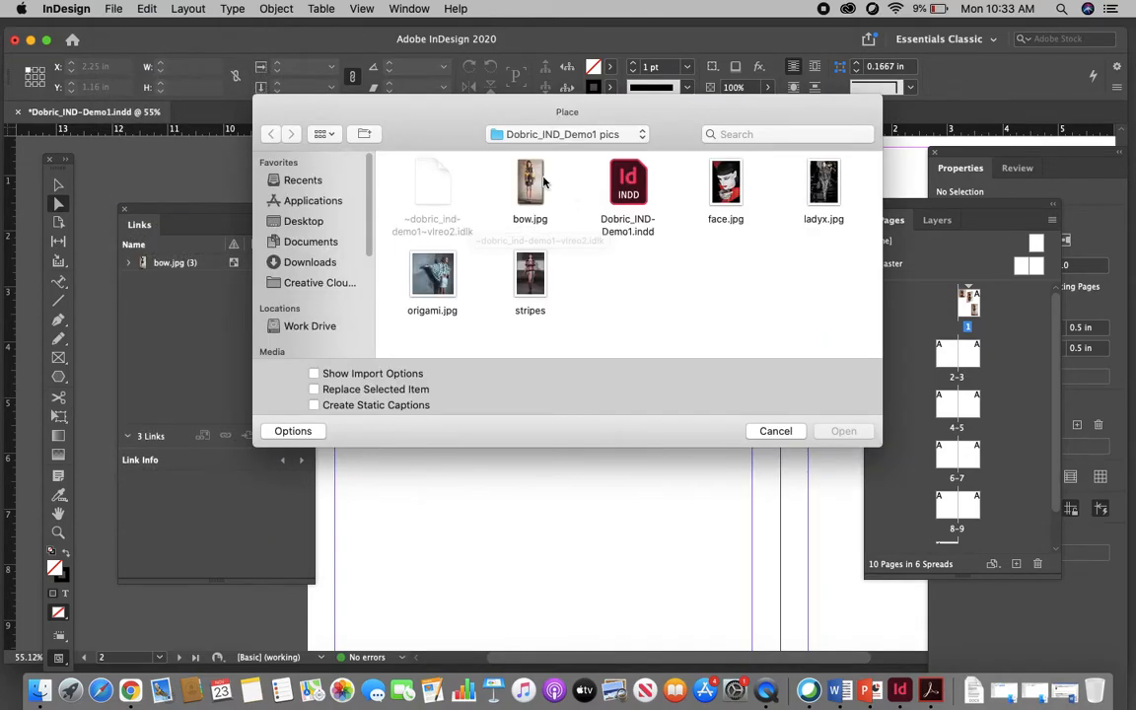
{"action": "left_click", "coordinate": [824, 174]}
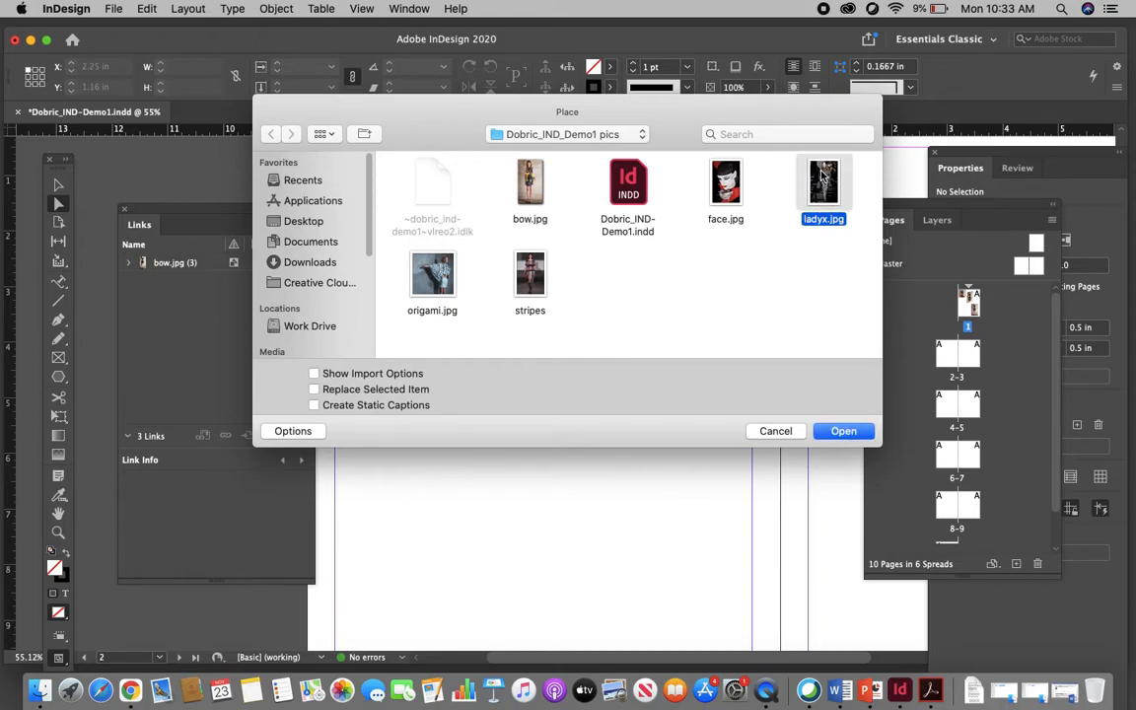
{"action": "left_click", "coordinate": [531, 278], "text": "super"}
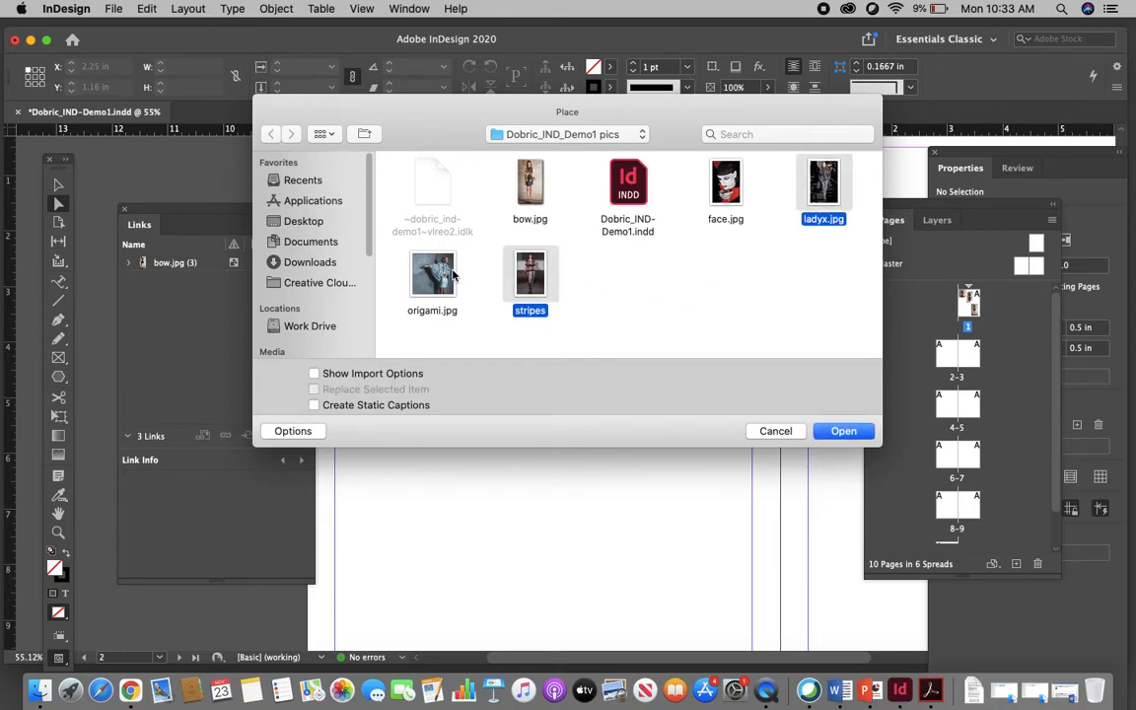
{"action": "left_click", "coordinate": [426, 276], "text": "super"}
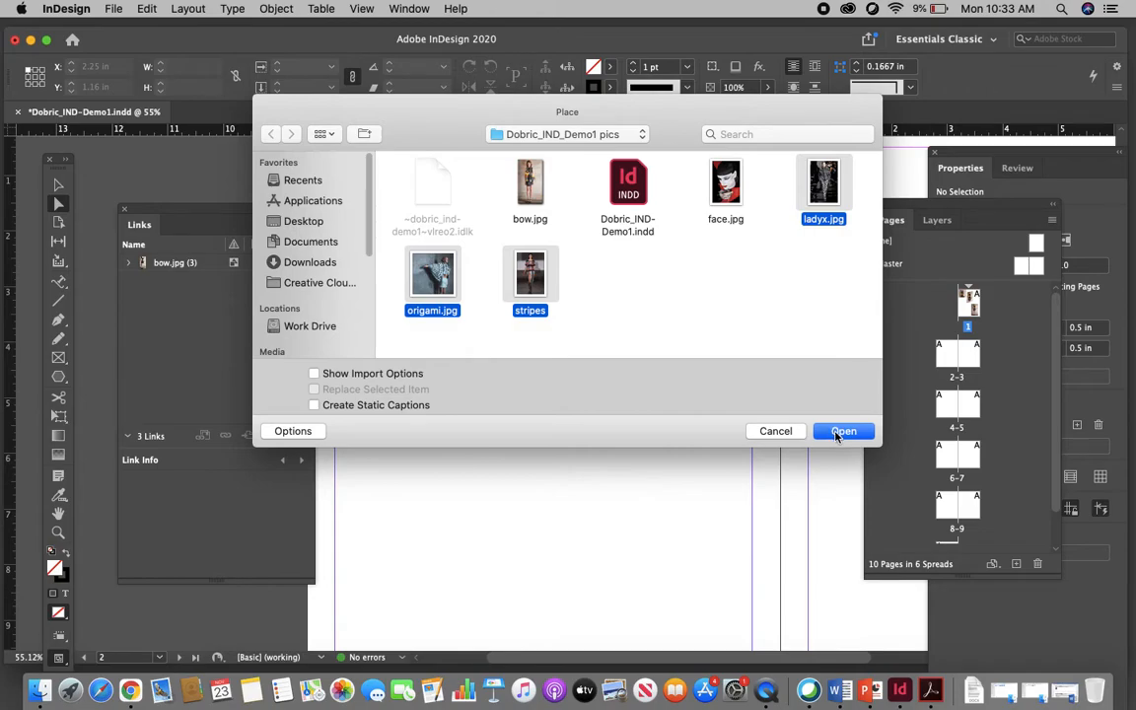
{"action": "left_click", "coordinate": [840, 430]}
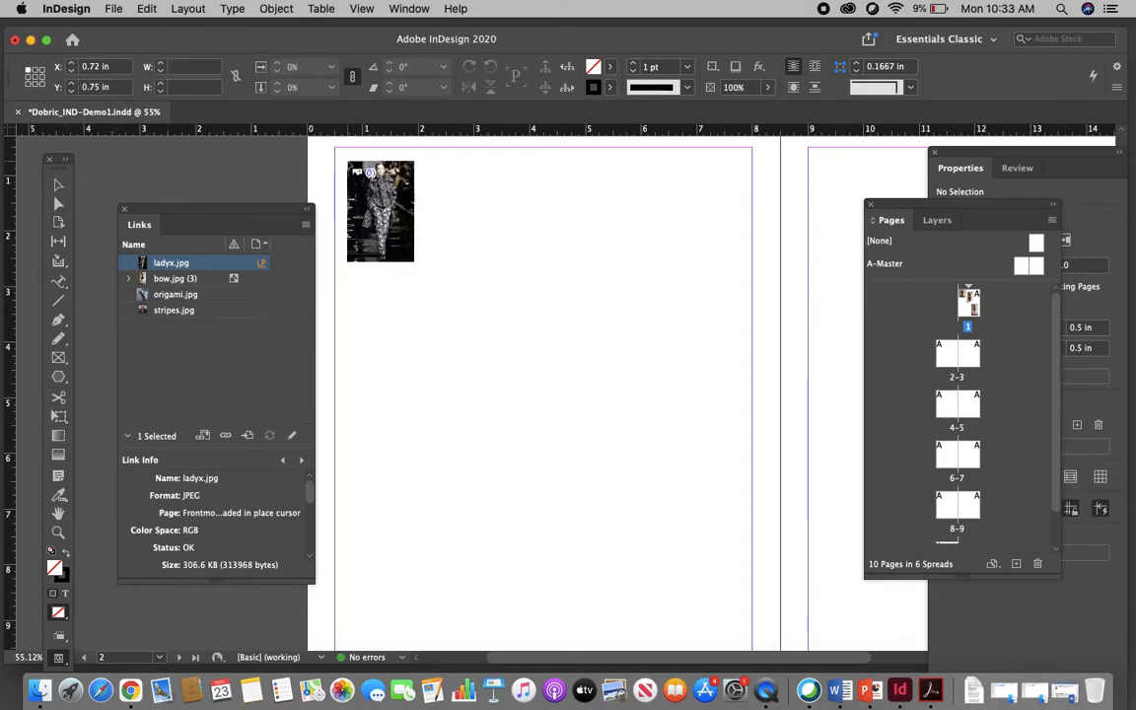
Place ladyx.jpg, origami.jpg and stripes.jpg on page 2 at their original sizes.
{"action": "left_click", "coordinate": [348, 162]}
{"action": "left_click", "coordinate": [576, 330]}
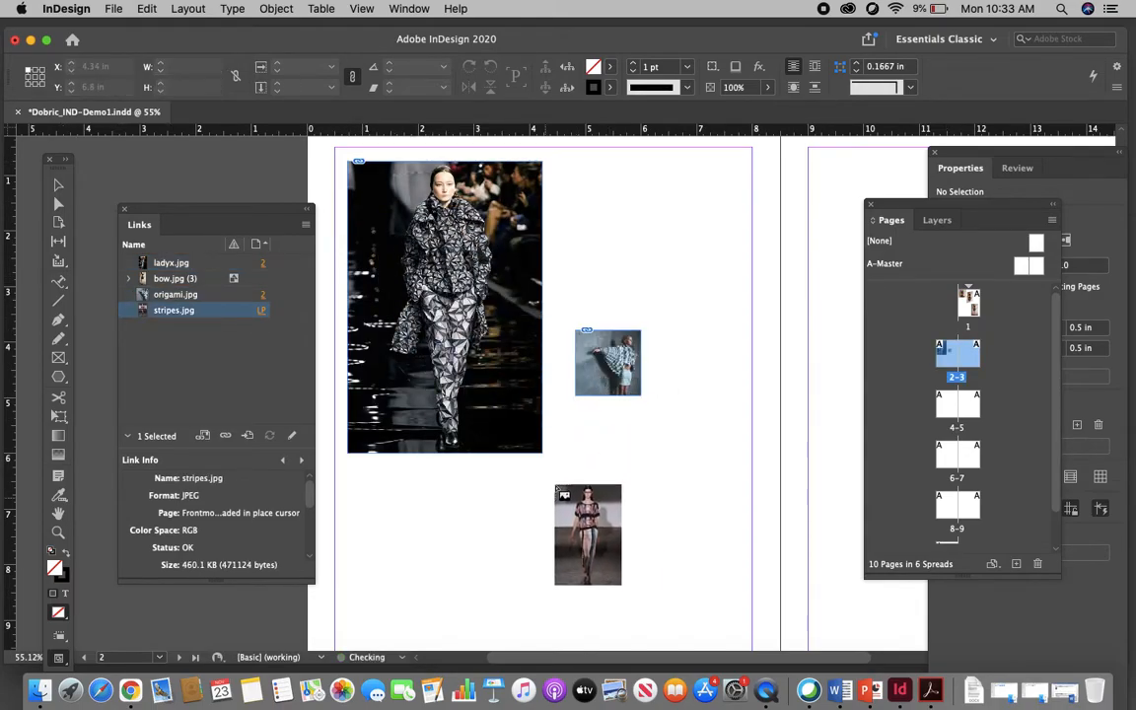
{"action": "left_click", "coordinate": [569, 471]}
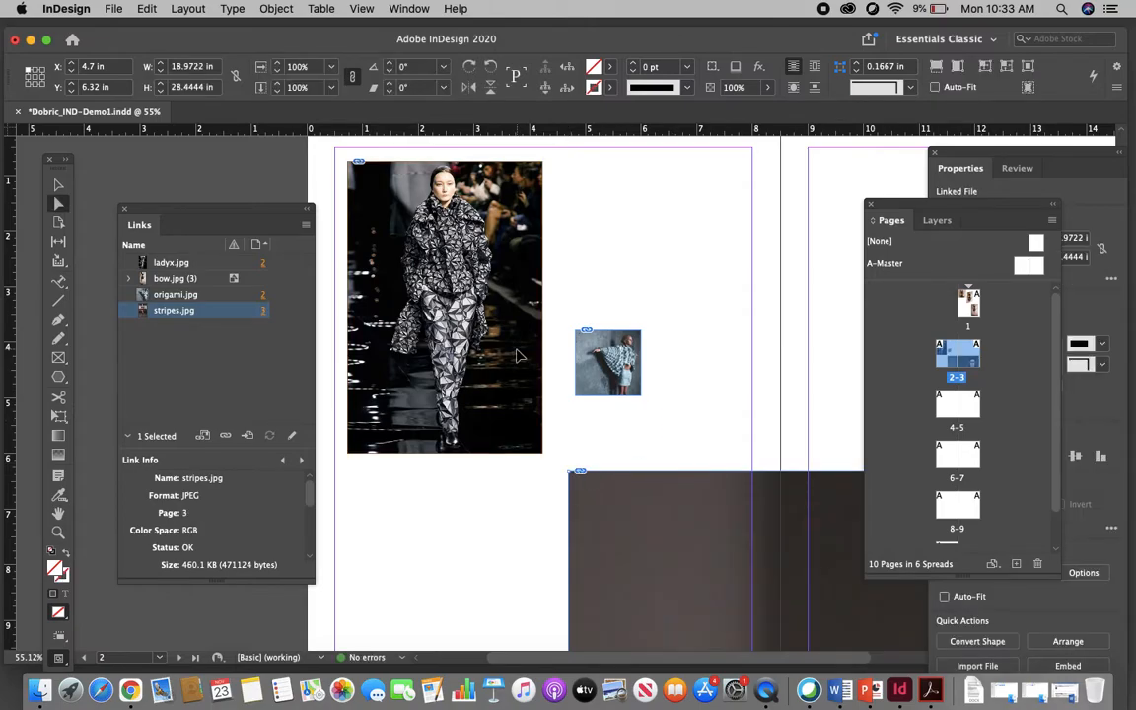
Delete the full-size stripes, origami and ladyx pictures from the page 2-3 spread.
{"action": "key", "text": "super+minus"}
{"action": "key", "text": "super+minus"}
{"action": "key", "text": "super+minus"}
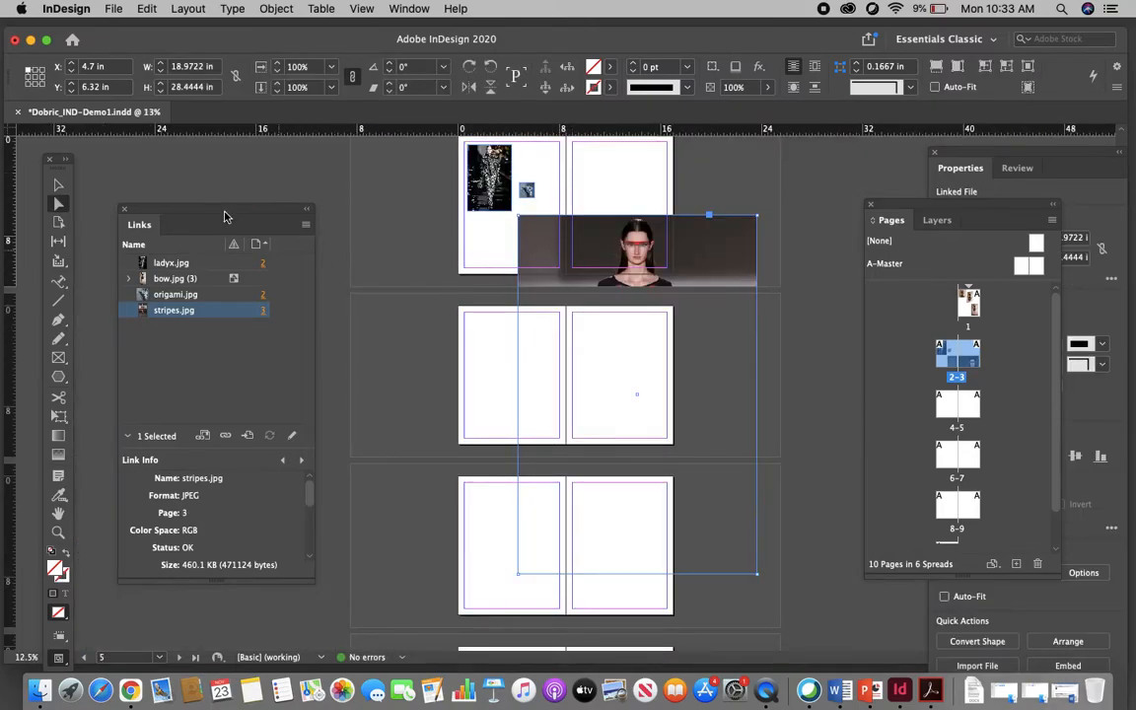
{"action": "left_click", "coordinate": [58, 184]}
{"action": "left_click_drag", "start_coordinate": [610, 246], "coordinate": [636, 203]}
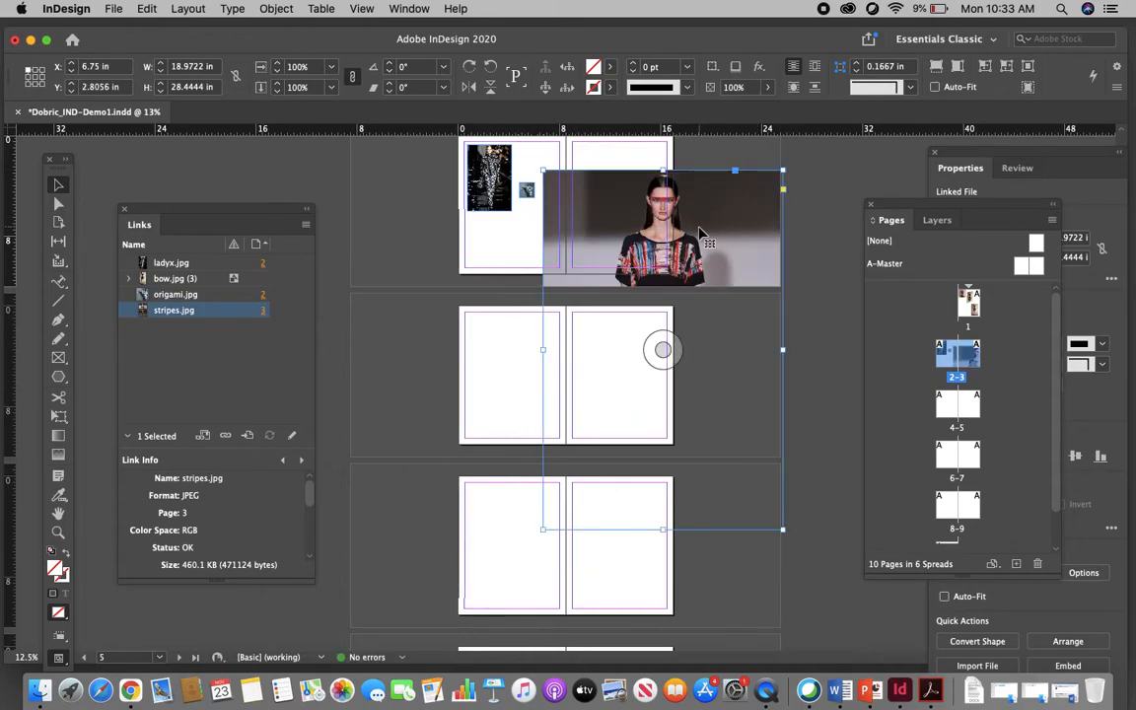
{"action": "key", "text": "BackSpace"}
{"action": "left_click", "coordinate": [527, 190]}
{"action": "key", "text": "BackSpace"}
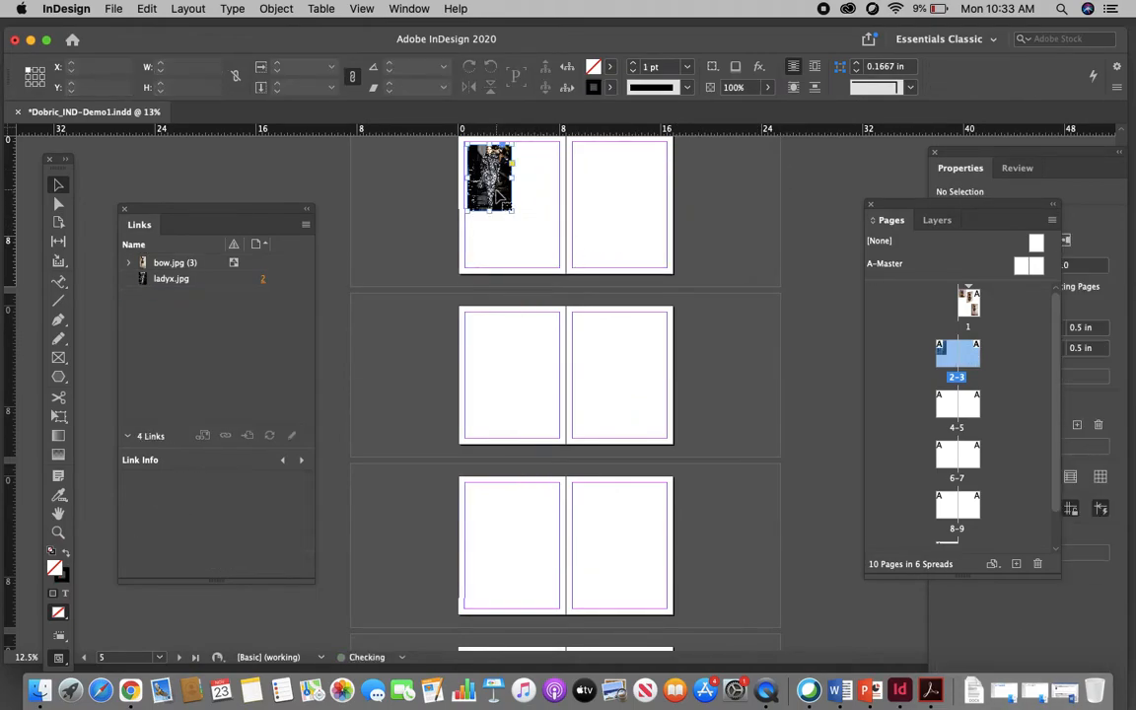
{"action": "key", "text": "BackSpace"}
Reload ladyx.jpg, stripes and origami.jpg as a set for placing on the emptied page 2.
{"action": "scroll", "coordinate": [470, 267], "scroll_direction": "up", "scroll_amount": 2}
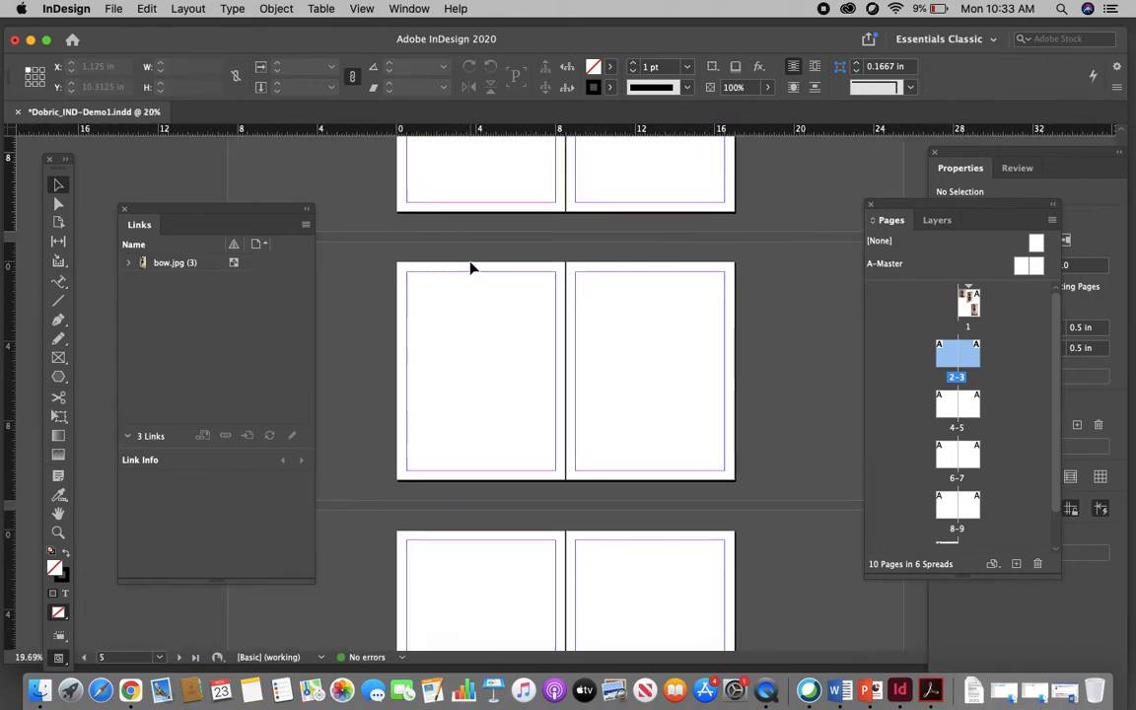
{"action": "scroll", "coordinate": [470, 267], "scroll_direction": "up", "scroll_amount": 5}
{"action": "scroll", "coordinate": [471, 268], "scroll_direction": "up", "scroll_amount": 2}
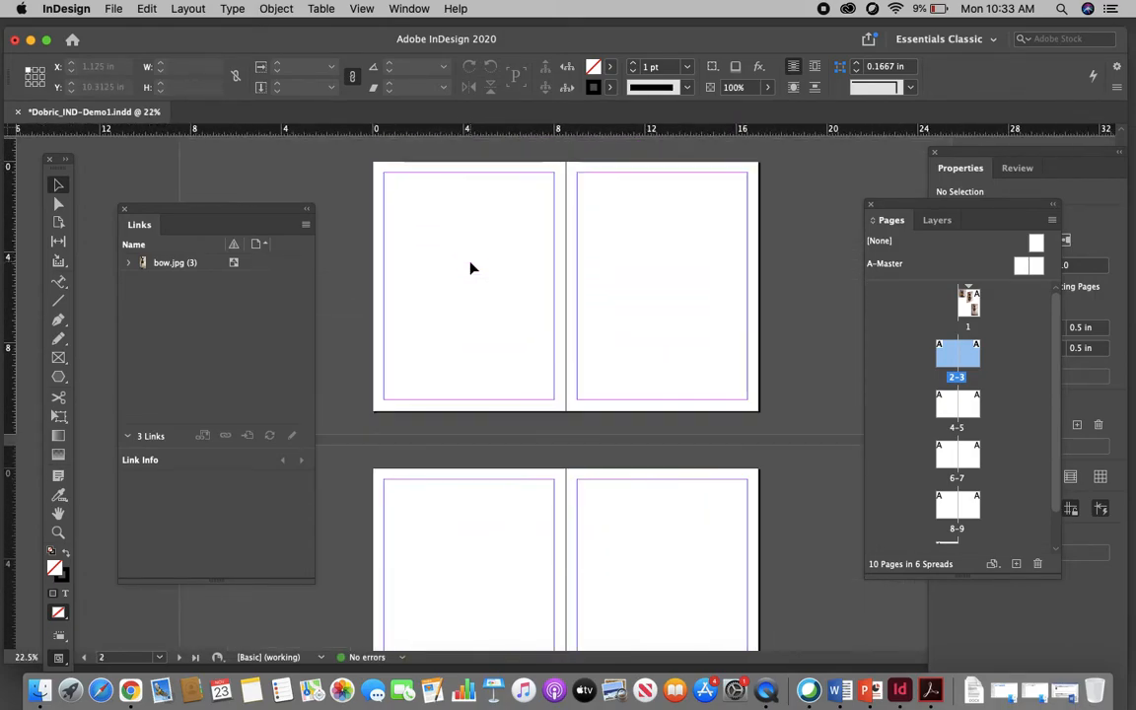
{"action": "scroll", "coordinate": [471, 267], "scroll_direction": "up", "scroll_amount": 1}
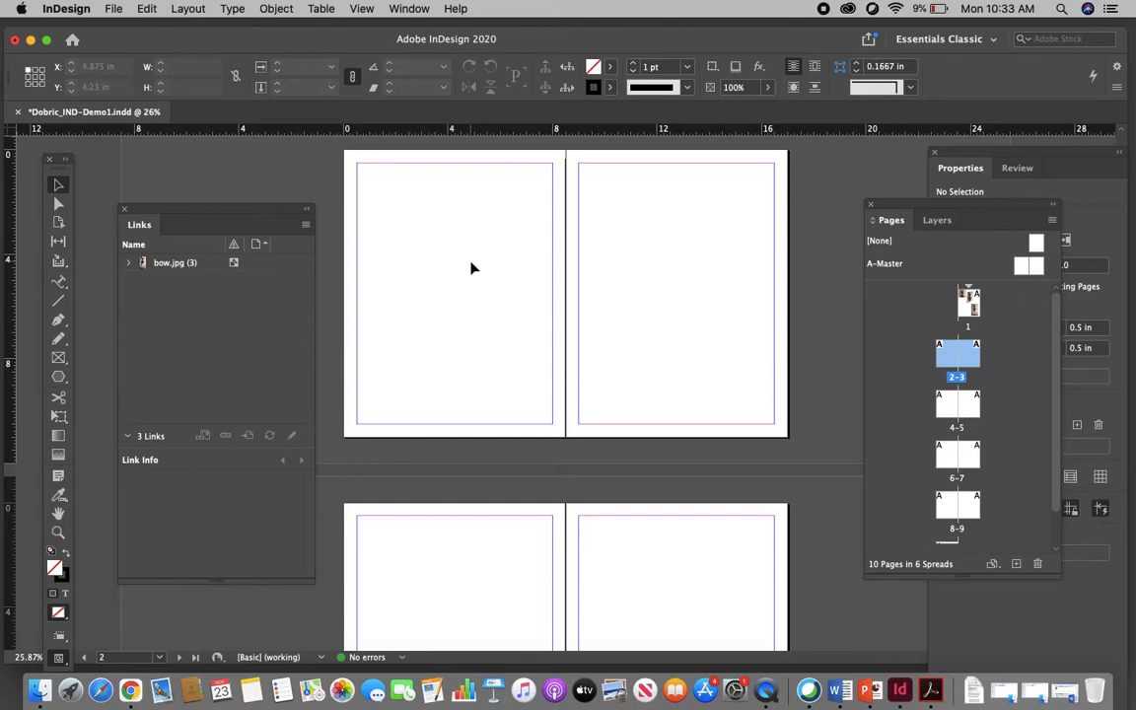
{"action": "left_click", "coordinate": [113, 10]}
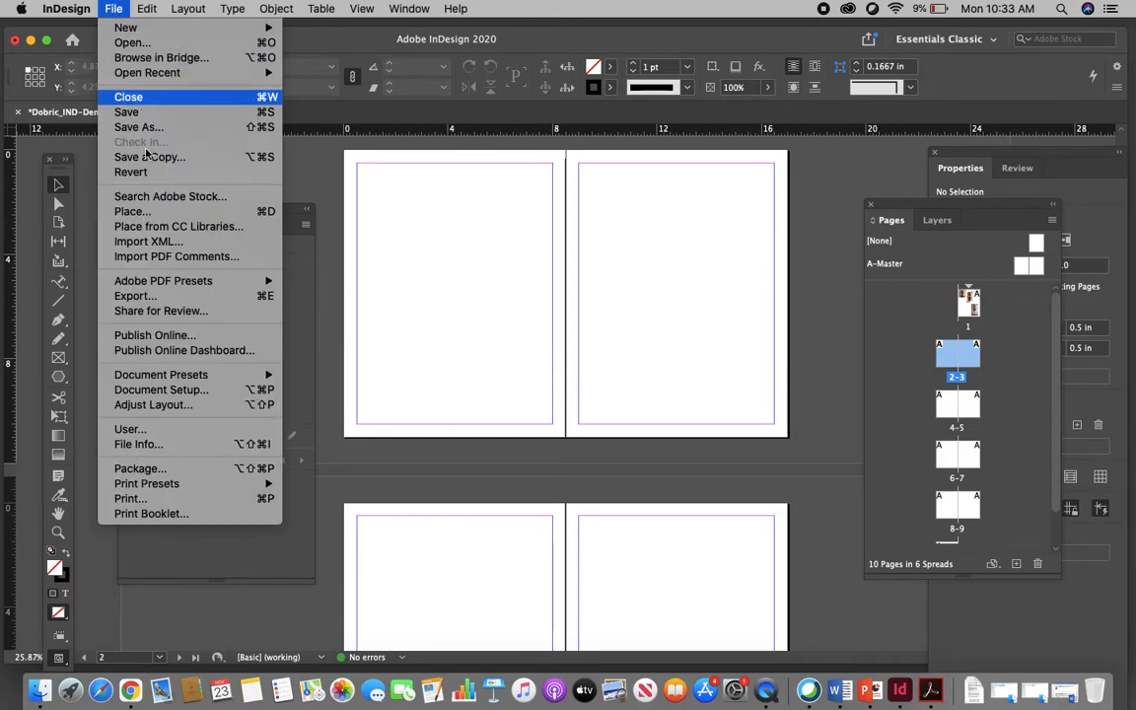
{"action": "left_click", "coordinate": [148, 210]}
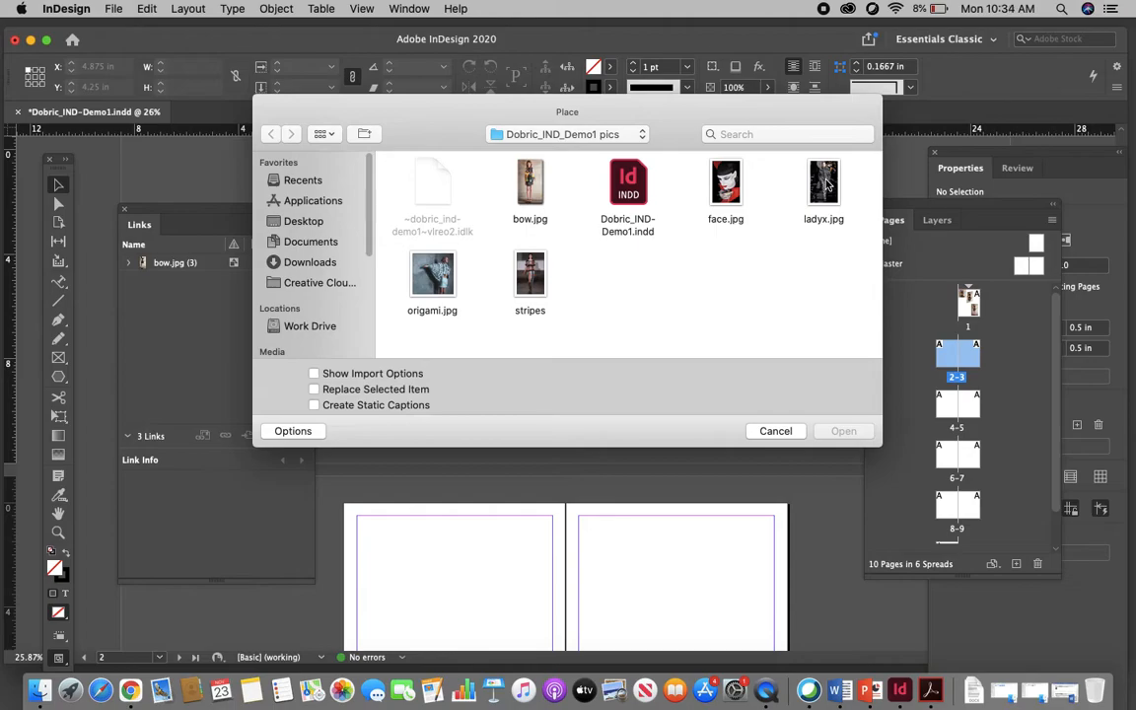
{"action": "left_click", "coordinate": [822, 183]}
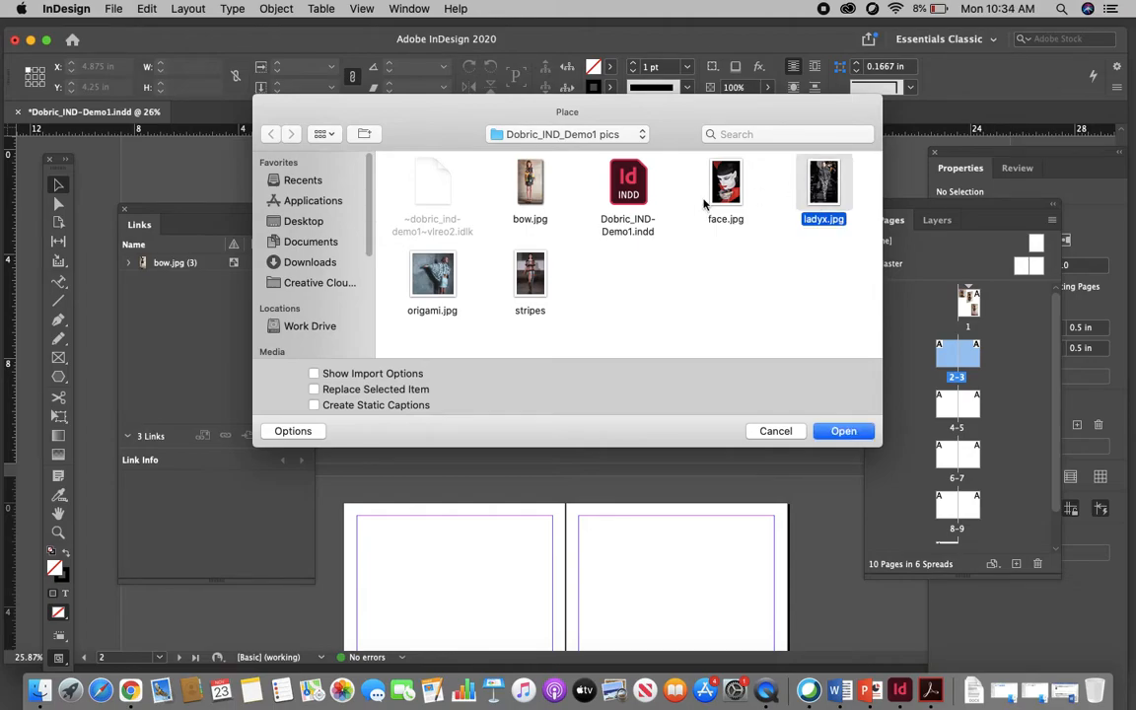
{"action": "left_click", "coordinate": [531, 262], "text": "super"}
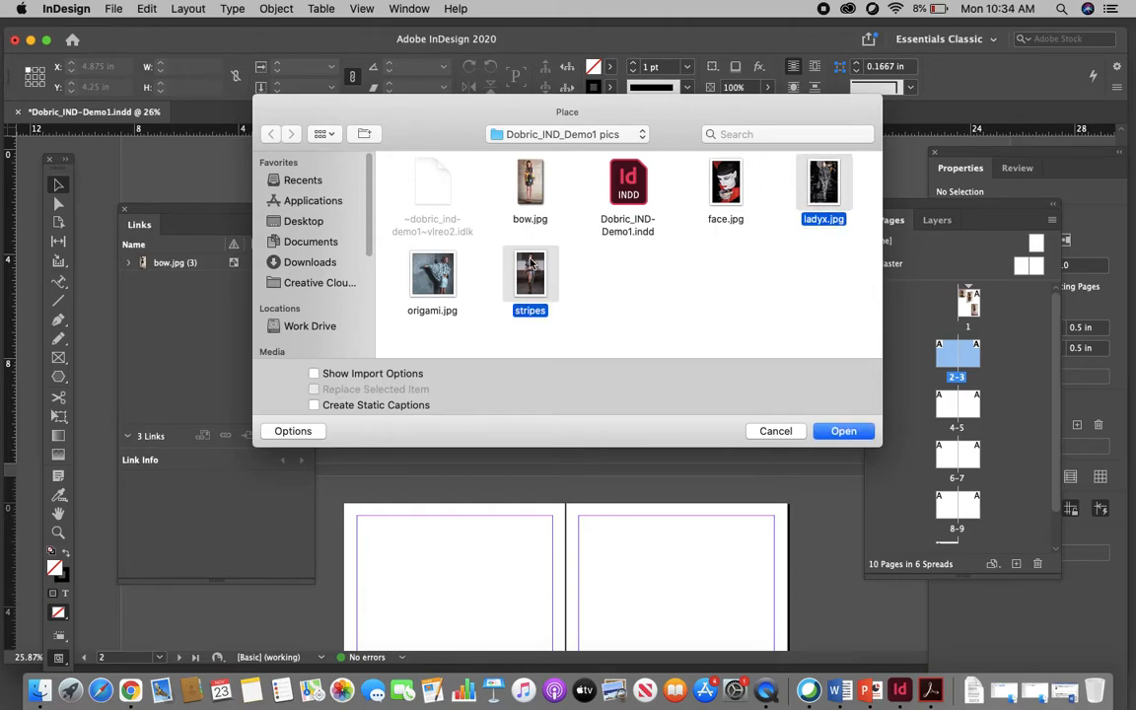
{"action": "left_click", "coordinate": [430, 277], "text": "super"}
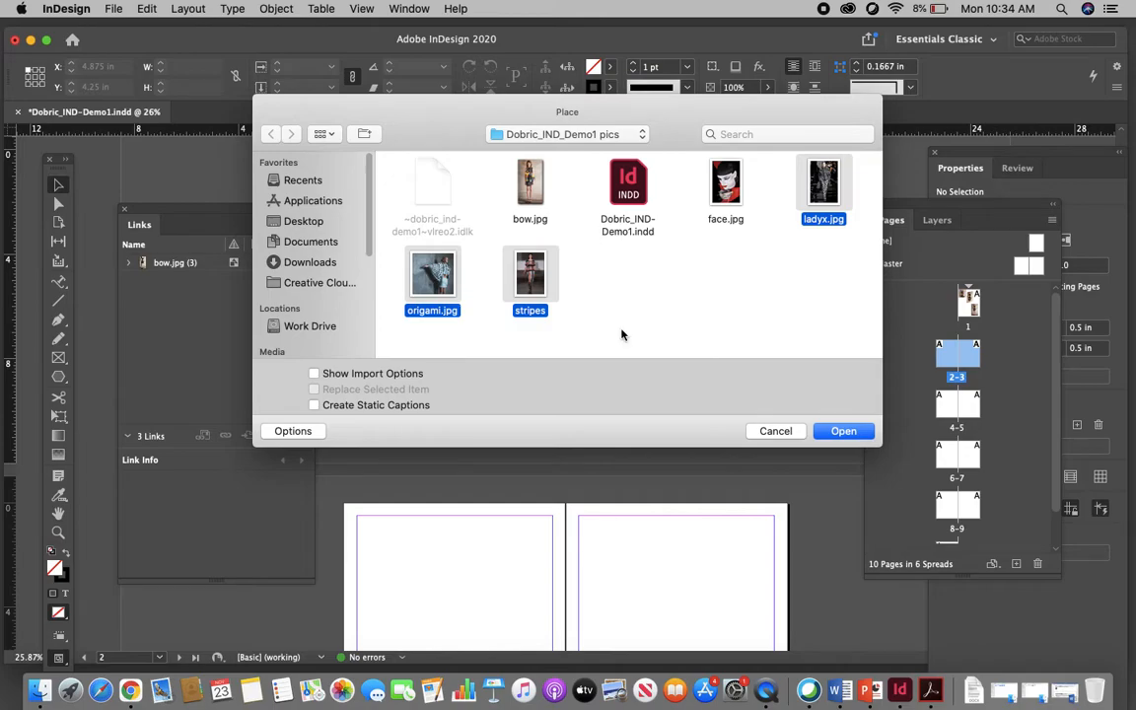
{"action": "left_click", "coordinate": [844, 431]}
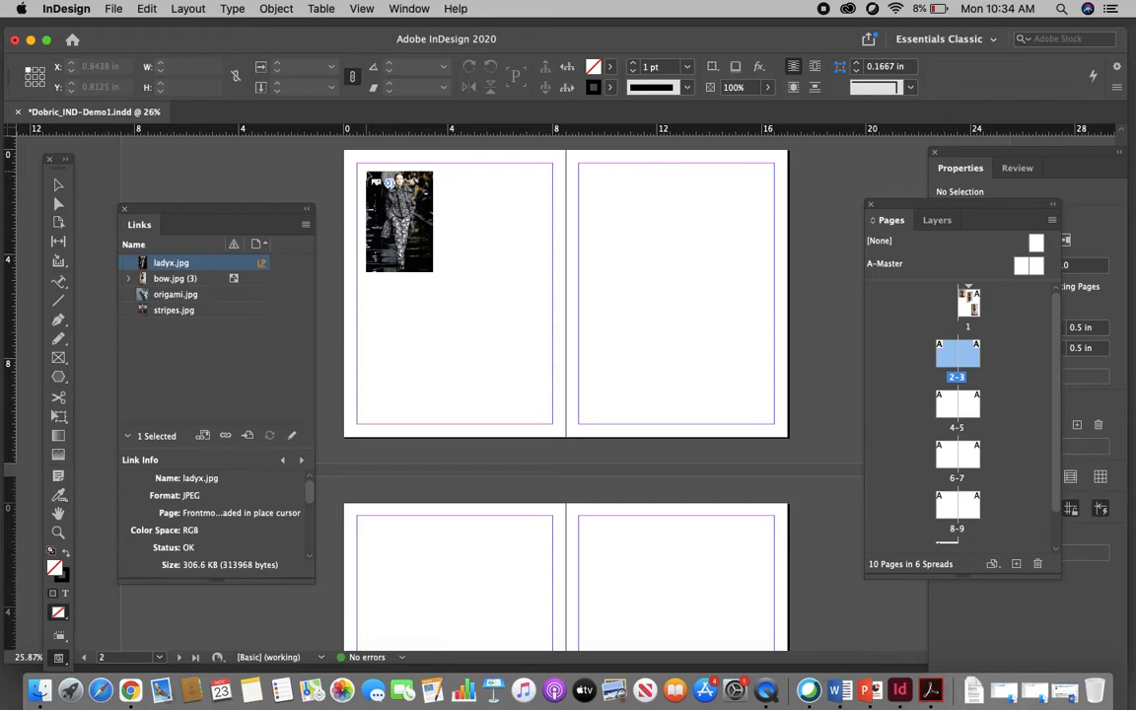
Place ladyx.jpg at page 2's upper left, small origami.jpg overlapping its lower-right corner, and stripes.jpg at about 2.85 × 4.27 in below them.
{"action": "left_click_drag", "start_coordinate": [366, 173], "coordinate": [439, 280]}
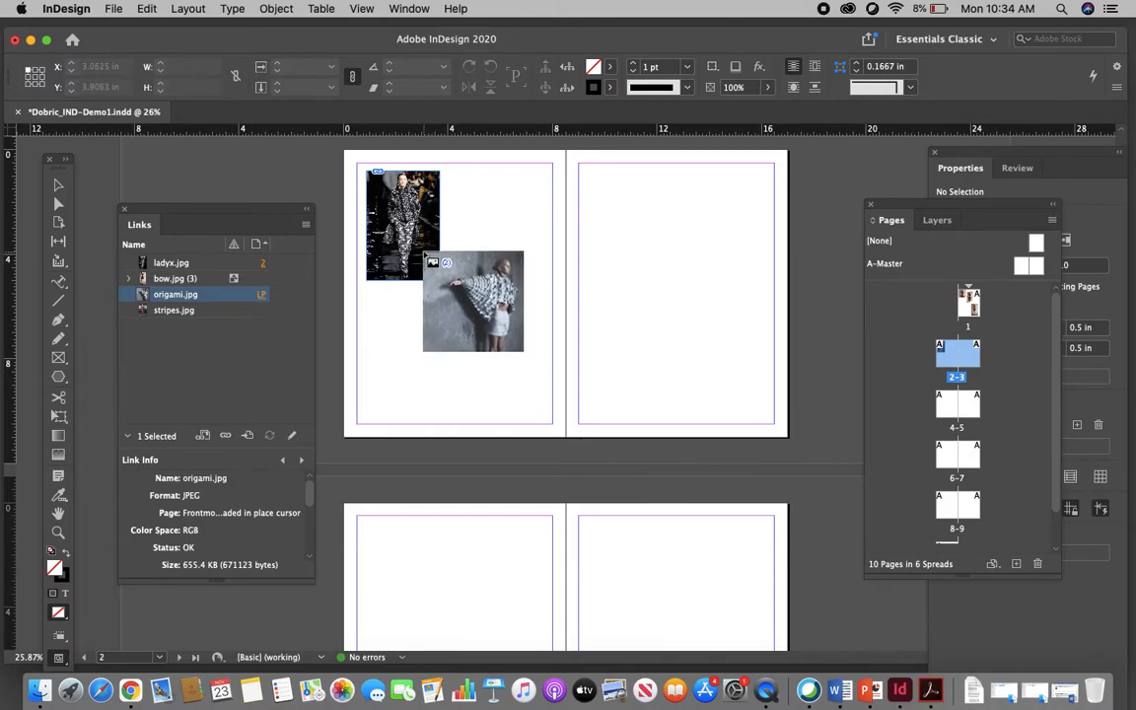
{"action": "left_click_drag", "start_coordinate": [424, 253], "coordinate": [455, 283]}
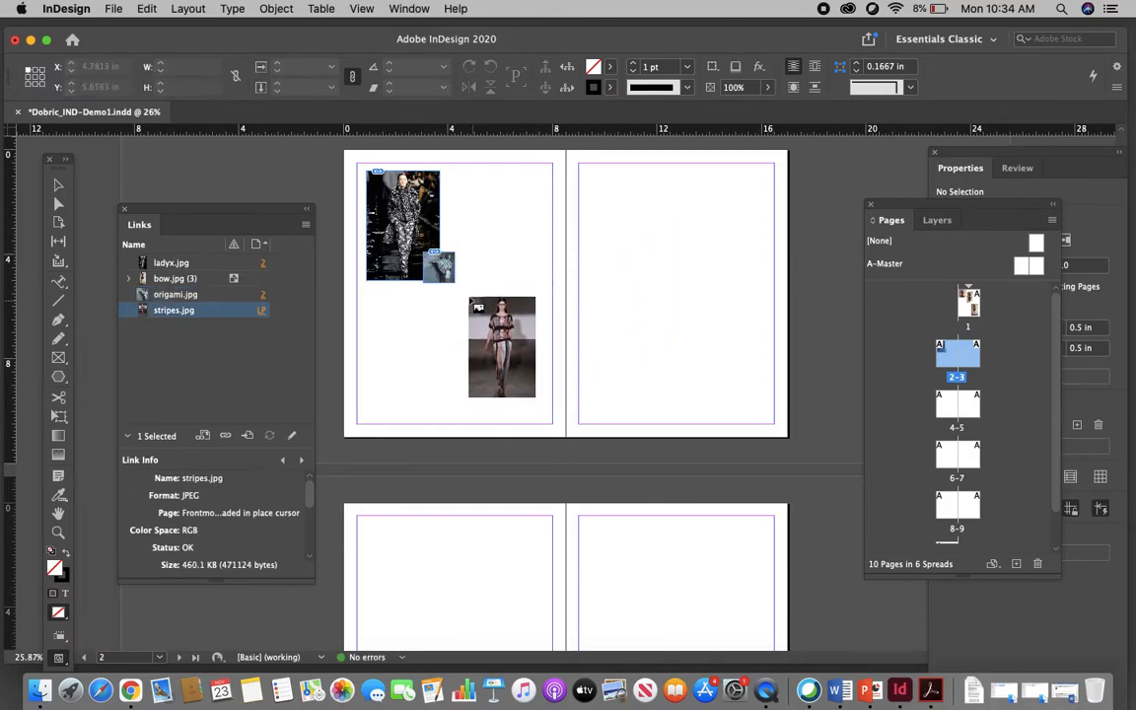
{"action": "left_click_drag", "start_coordinate": [459, 278], "coordinate": [539, 387]}
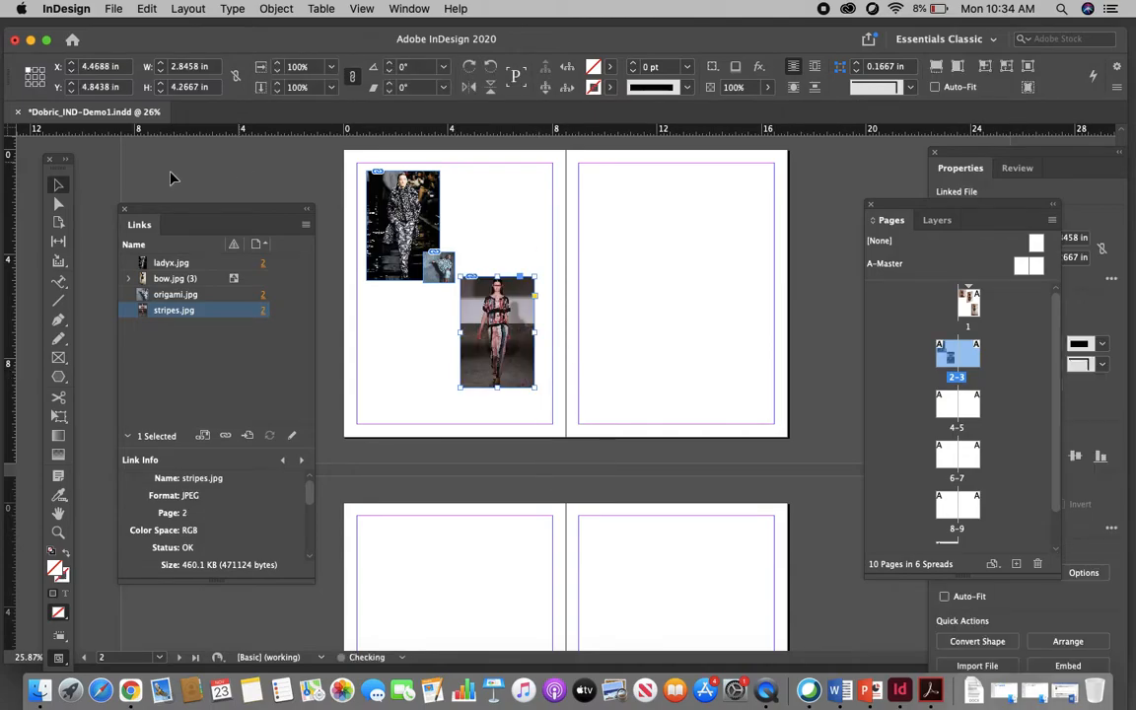
{"action": "left_click", "coordinate": [613, 297]}
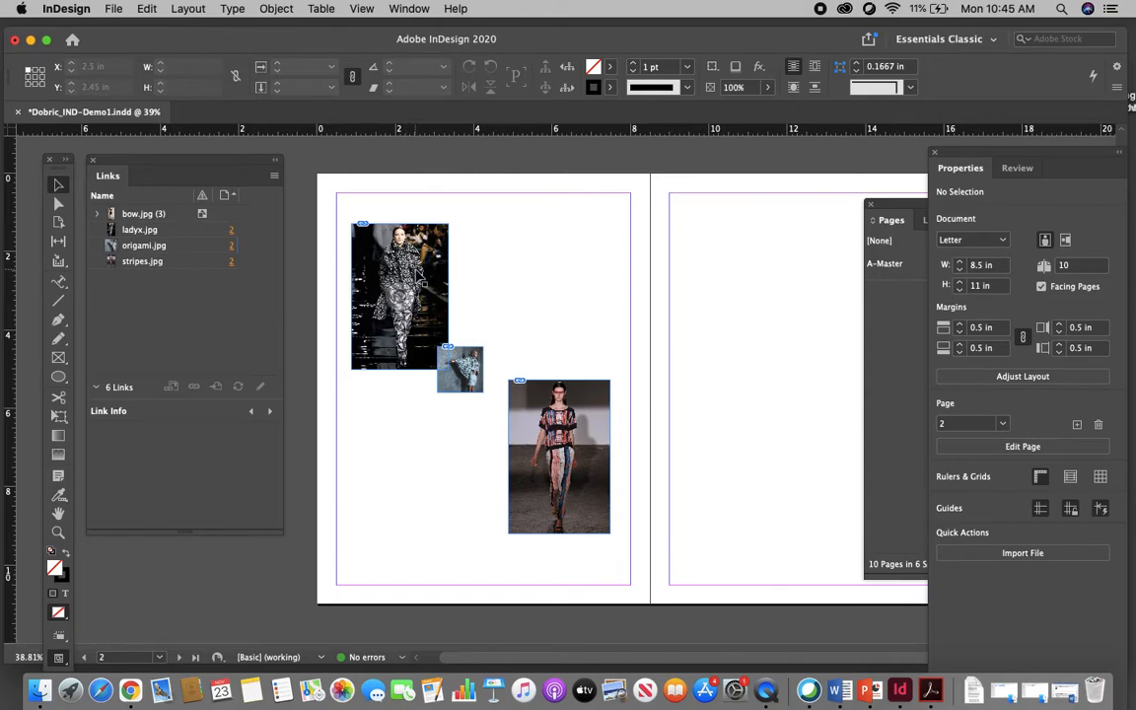
Enlarge ladyx.jpg proportionally with its frame to about 2.82 × 4.23 in, then slightly more from its lower-left corner.
{"action": "scroll", "coordinate": [416, 276], "scroll_direction": "up", "scroll_amount": 2}
{"action": "scroll", "coordinate": [422, 282], "scroll_direction": "left", "scroll_amount": 2}
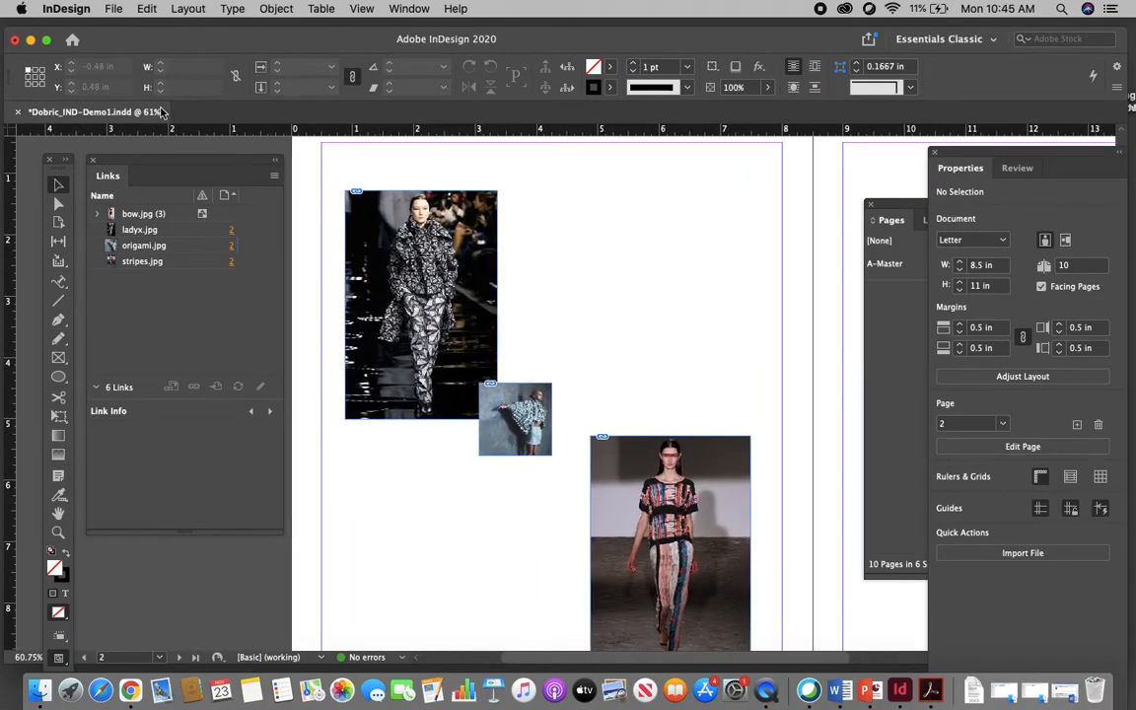
{"action": "left_click", "coordinate": [475, 221]}
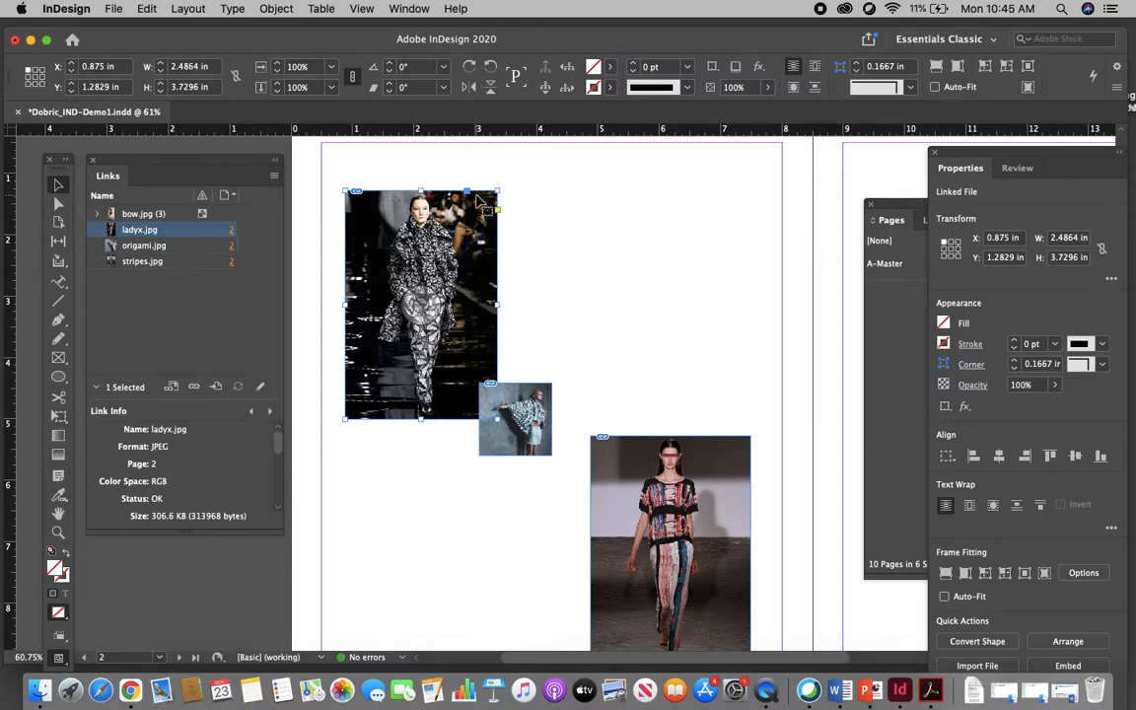
{"action": "left_click_drag", "start_coordinate": [498, 191], "coordinate": [519, 159]}
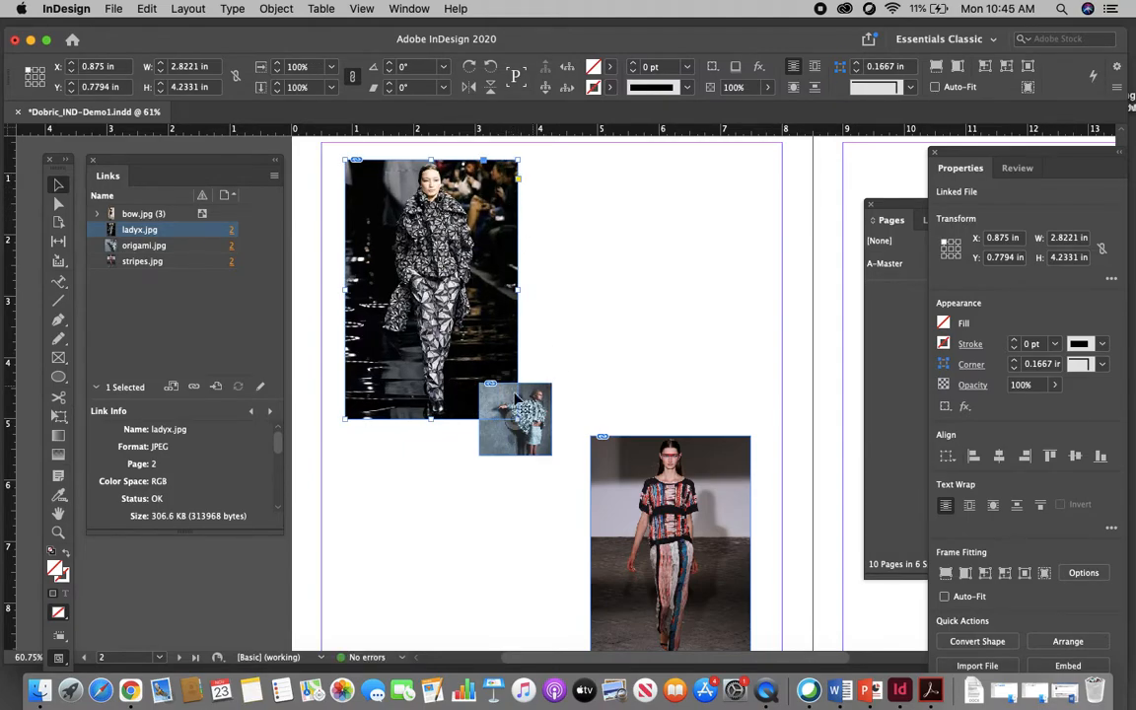
{"action": "left_click_drag", "start_coordinate": [344, 419], "coordinate": [338, 428]}
{"action": "left_click", "coordinate": [419, 478]}
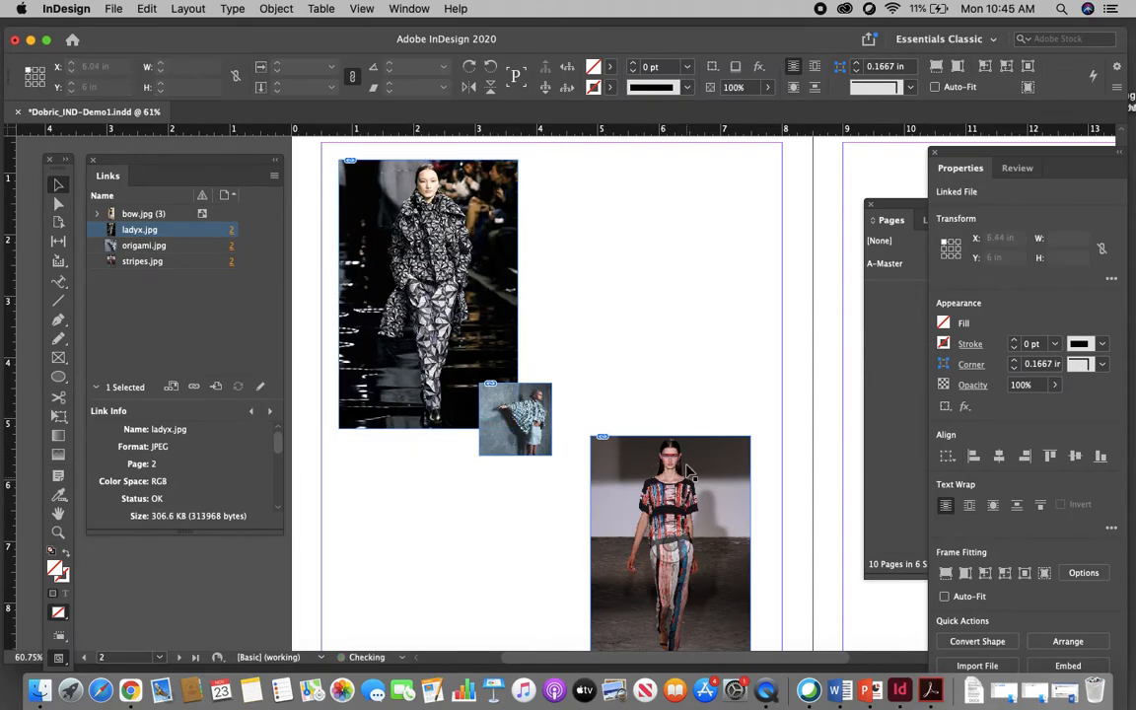
Enlarge the stripes.jpg picture on page 2 proportionally with its frame, extending its lower-right corner outward toward the page margin.
{"action": "scroll", "coordinate": [664, 411], "scroll_direction": "down", "scroll_amount": 5}
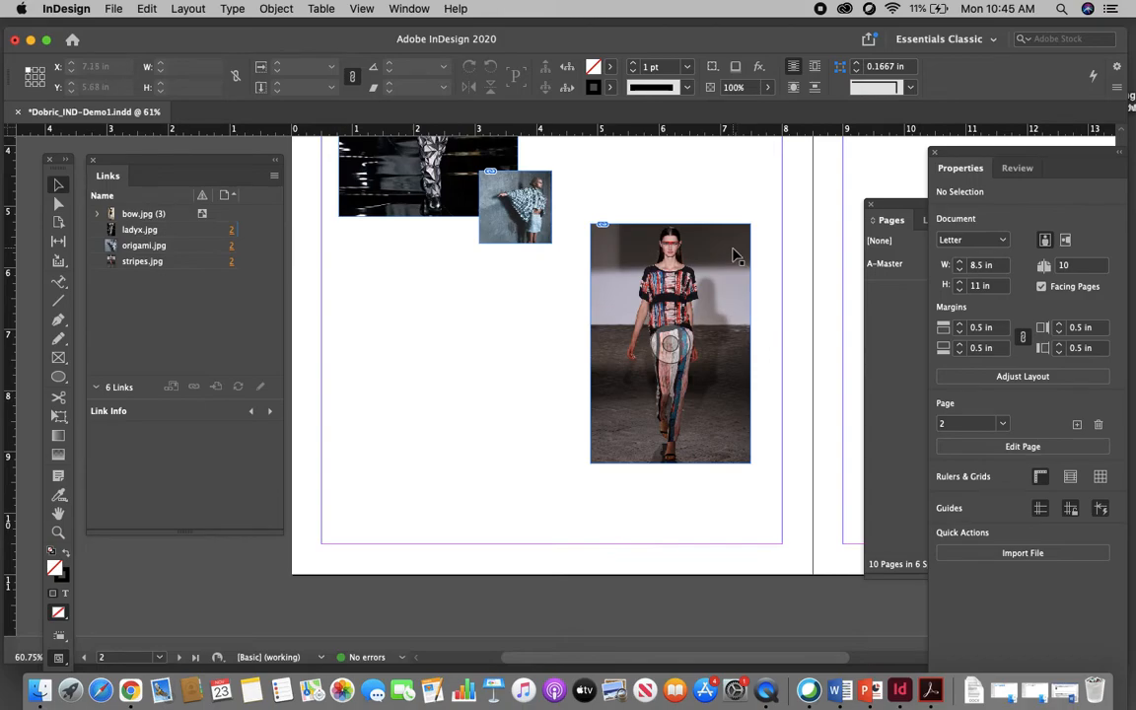
{"action": "left_click", "coordinate": [732, 256]}
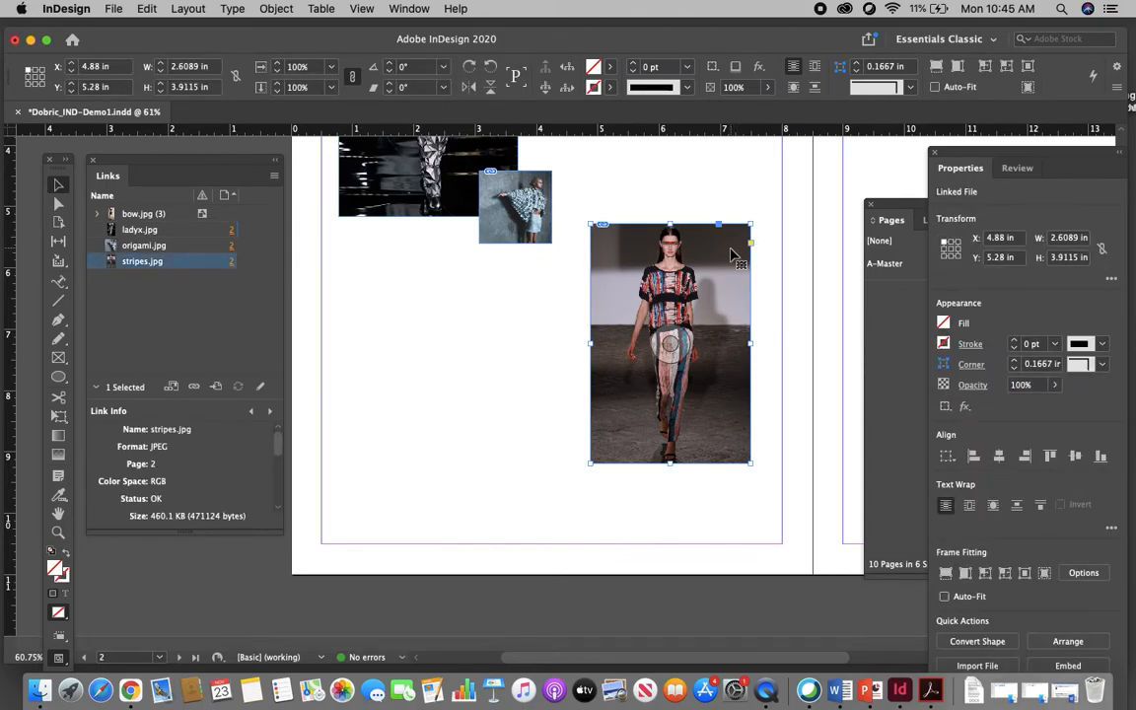
{"action": "left_click_drag", "start_coordinate": [755, 472], "coordinate": [769, 489]}
{"action": "left_click", "coordinate": [740, 538]}
{"action": "left_click", "coordinate": [770, 474]}
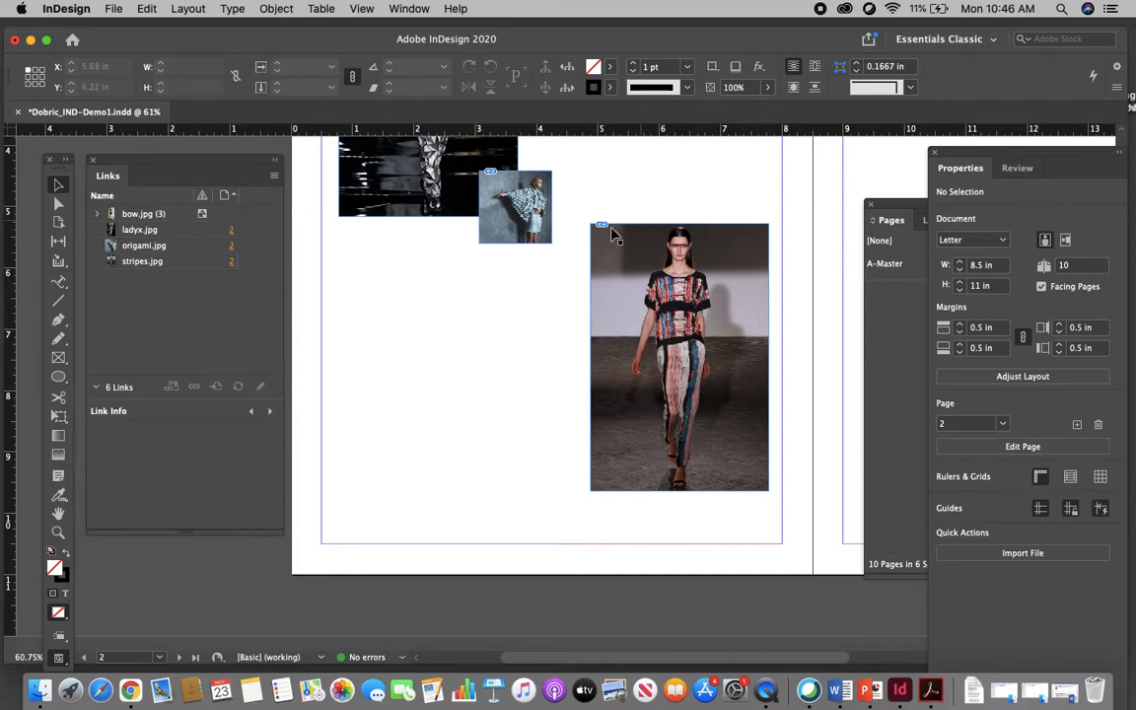
{"action": "scroll", "coordinate": [550, 245], "scroll_direction": "up", "scroll_amount": 3}
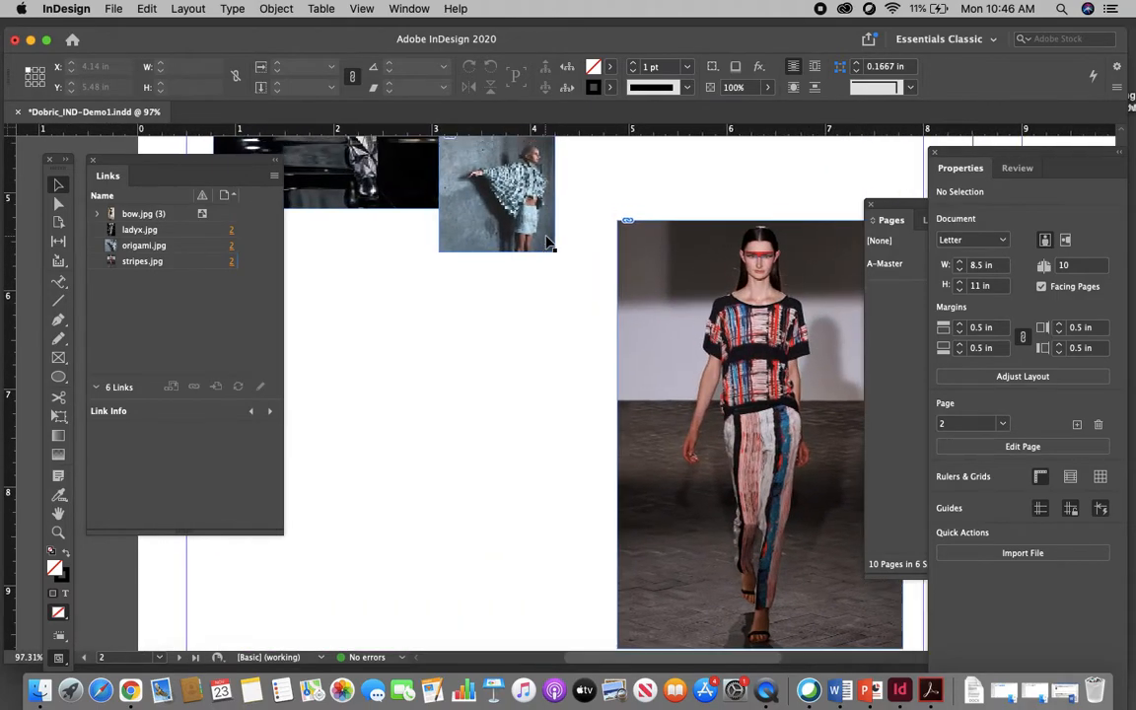
Enlarge the origami.jpg picture on page 2 proportionally with its frame to about 2.17 × 2.17 in, extending its lower-right corner outward.
{"action": "scroll", "coordinate": [550, 245], "scroll_direction": "up", "scroll_amount": 3}
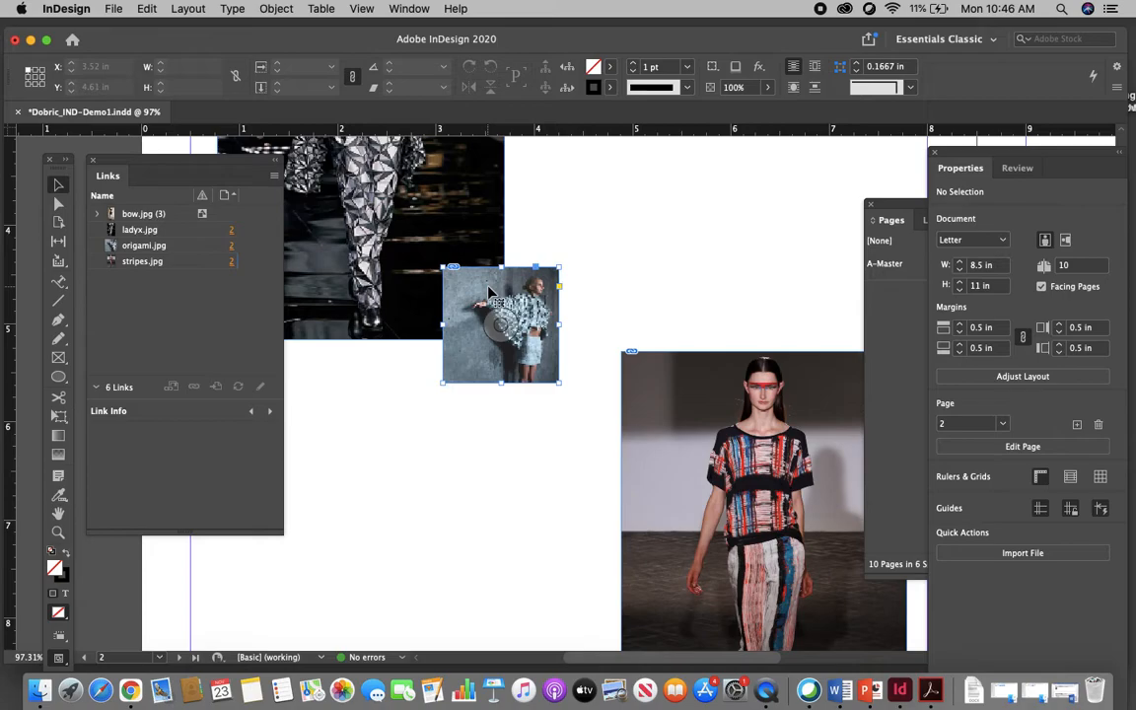
{"action": "left_click", "coordinate": [540, 345]}
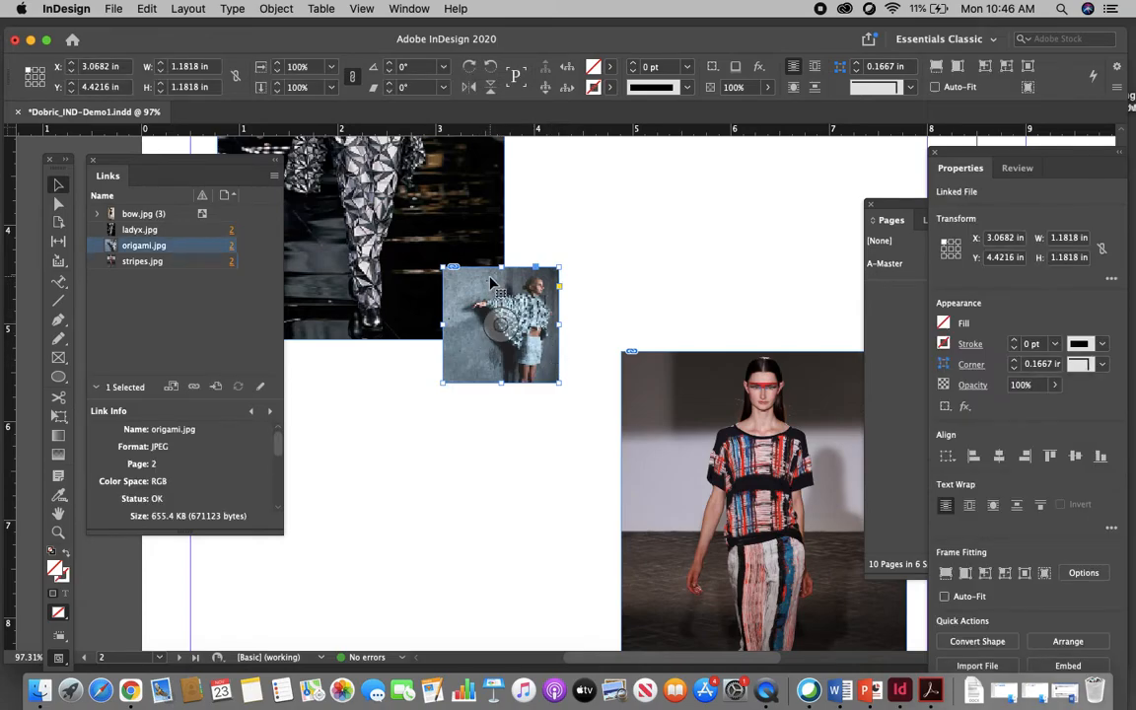
{"action": "left_click_drag", "start_coordinate": [559, 382], "coordinate": [657, 481]}
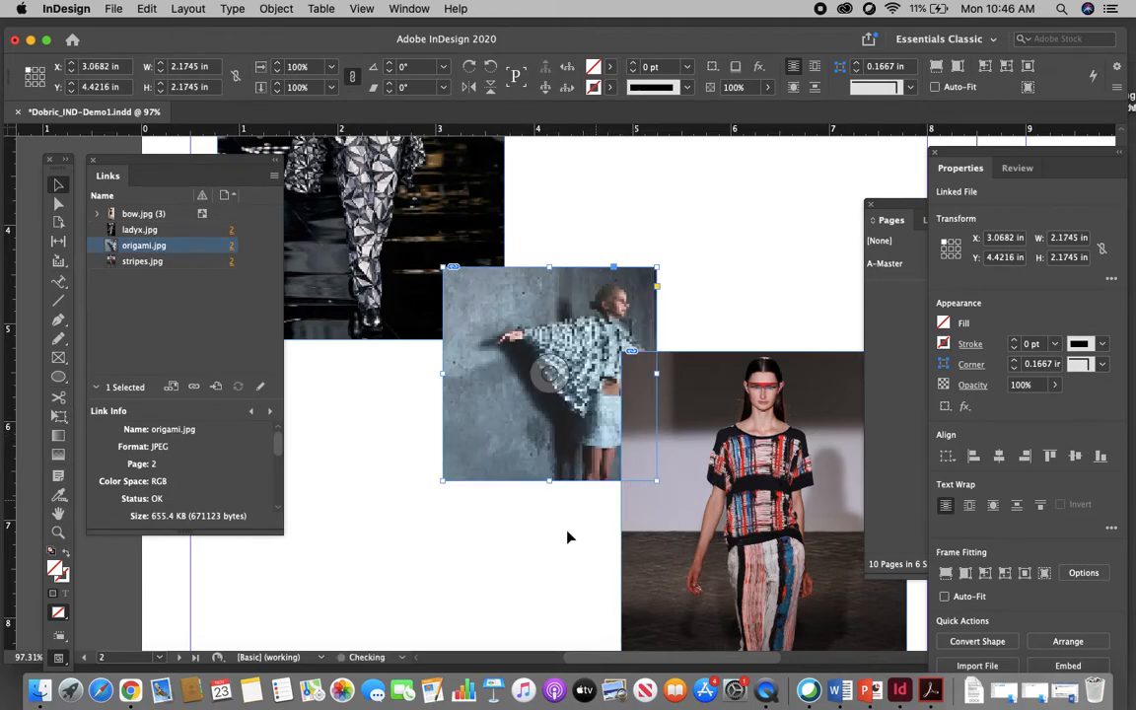
{"action": "left_click", "coordinate": [537, 545]}
Review page 2's overlapping pictures, select origami.jpg and open its contextual object commands.
{"action": "scroll", "coordinate": [651, 293], "scroll_direction": "up", "scroll_amount": 5}
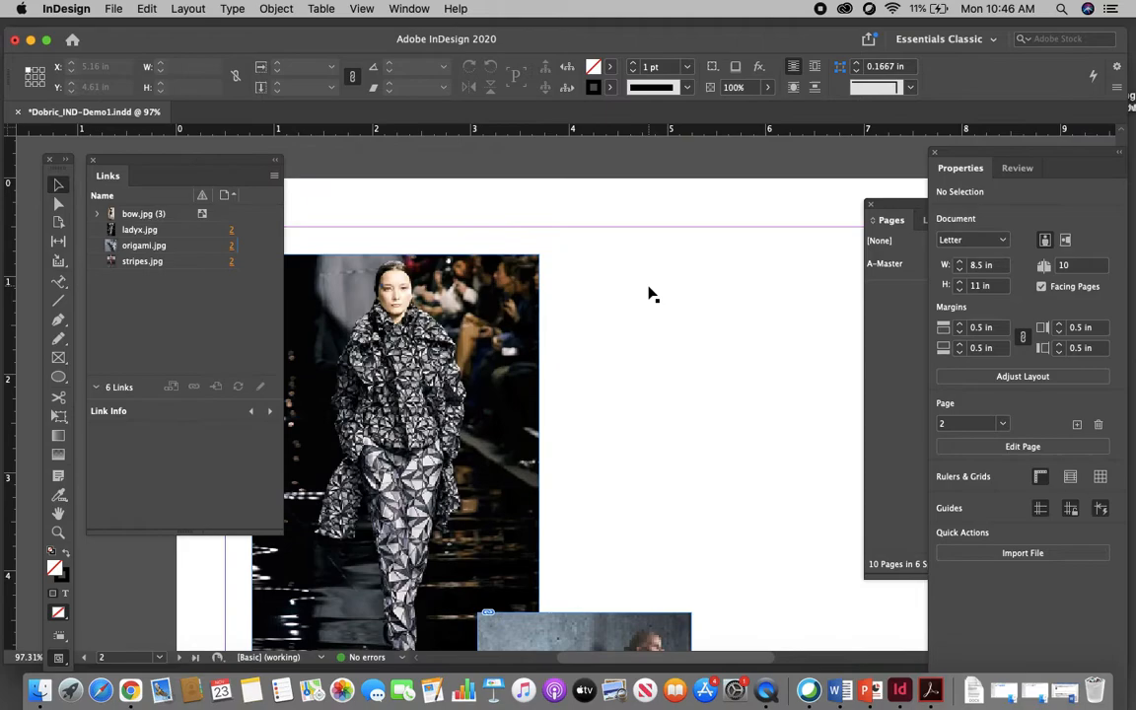
{"action": "scroll", "coordinate": [650, 293], "scroll_direction": "down", "scroll_amount": 10}
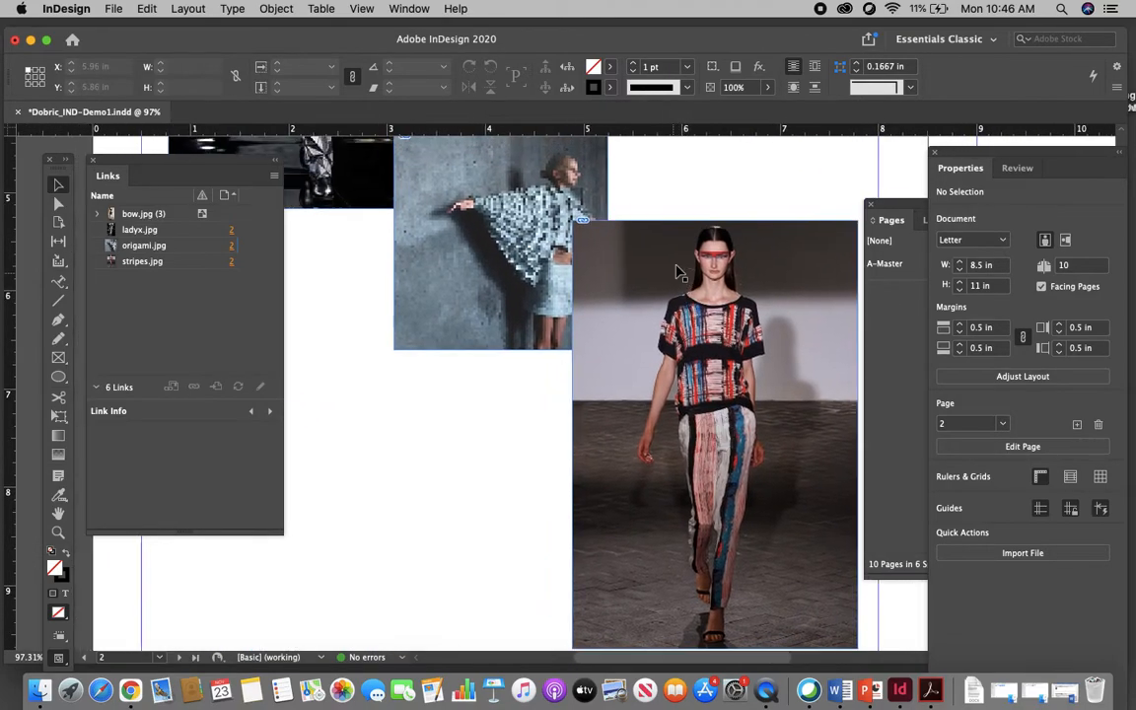
{"action": "scroll", "coordinate": [696, 225], "scroll_direction": "up", "scroll_amount": 10}
{"action": "scroll", "coordinate": [696, 225], "scroll_direction": "right", "scroll_amount": 3}
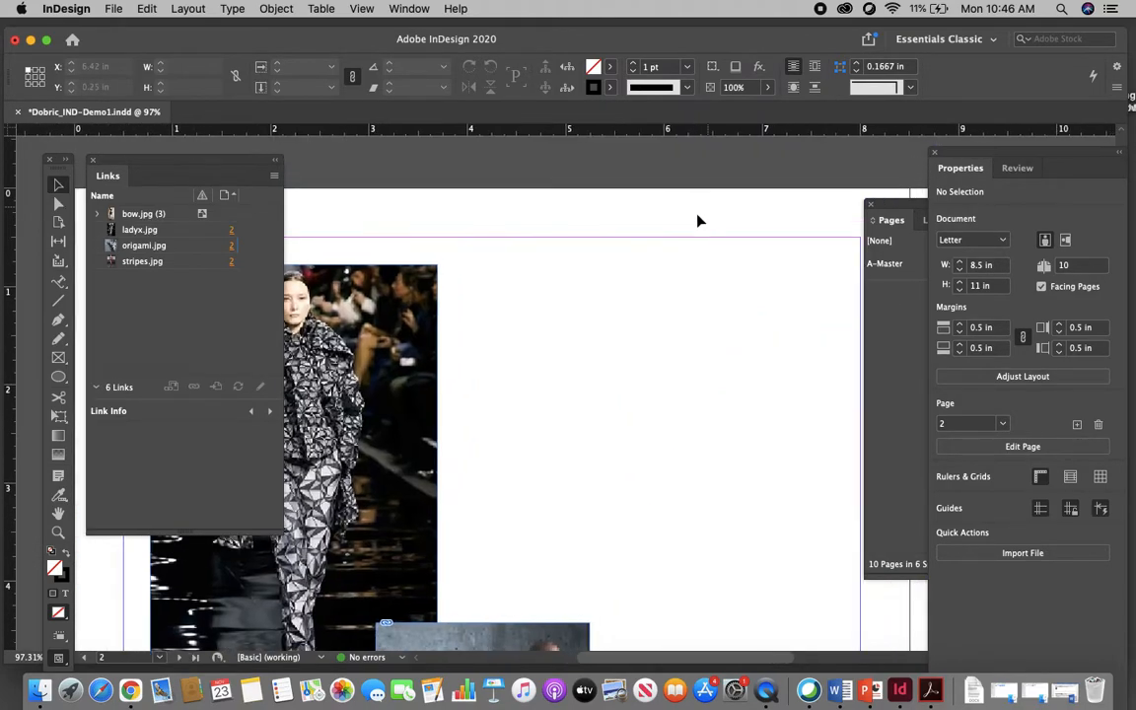
{"action": "scroll", "coordinate": [698, 221], "scroll_direction": "down", "scroll_amount": 8}
{"action": "scroll", "coordinate": [698, 221], "scroll_direction": "left", "scroll_amount": 2}
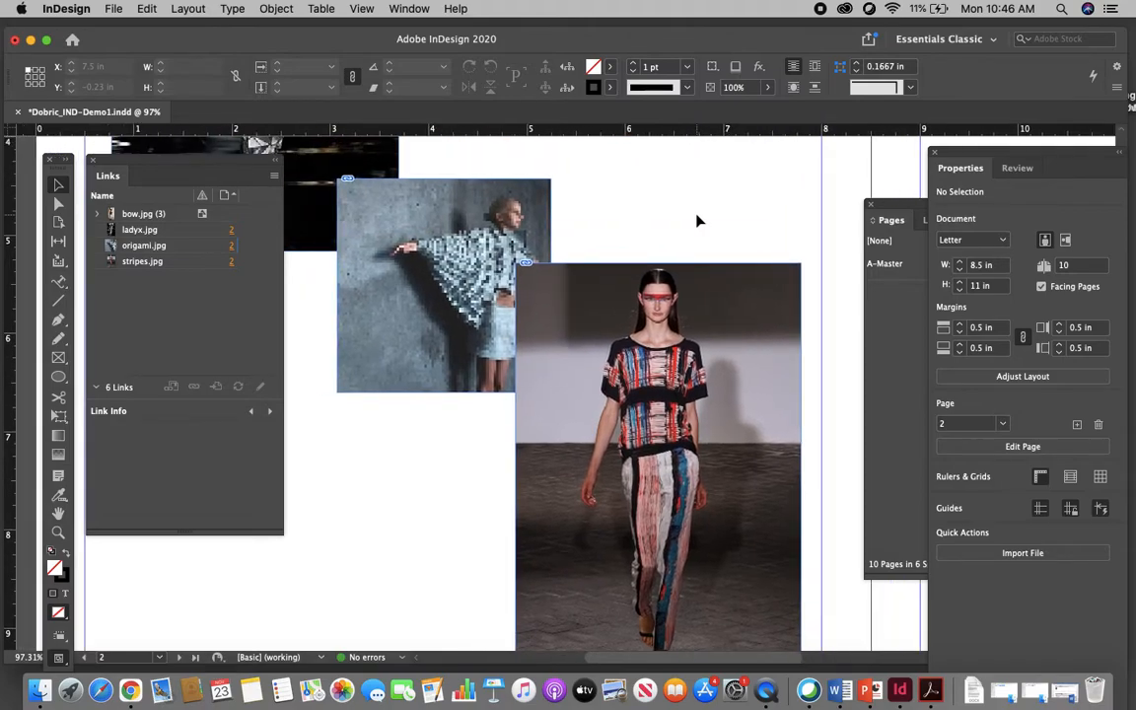
{"action": "left_click", "coordinate": [395, 225]}
{"action": "right_click", "coordinate": [394, 223]}
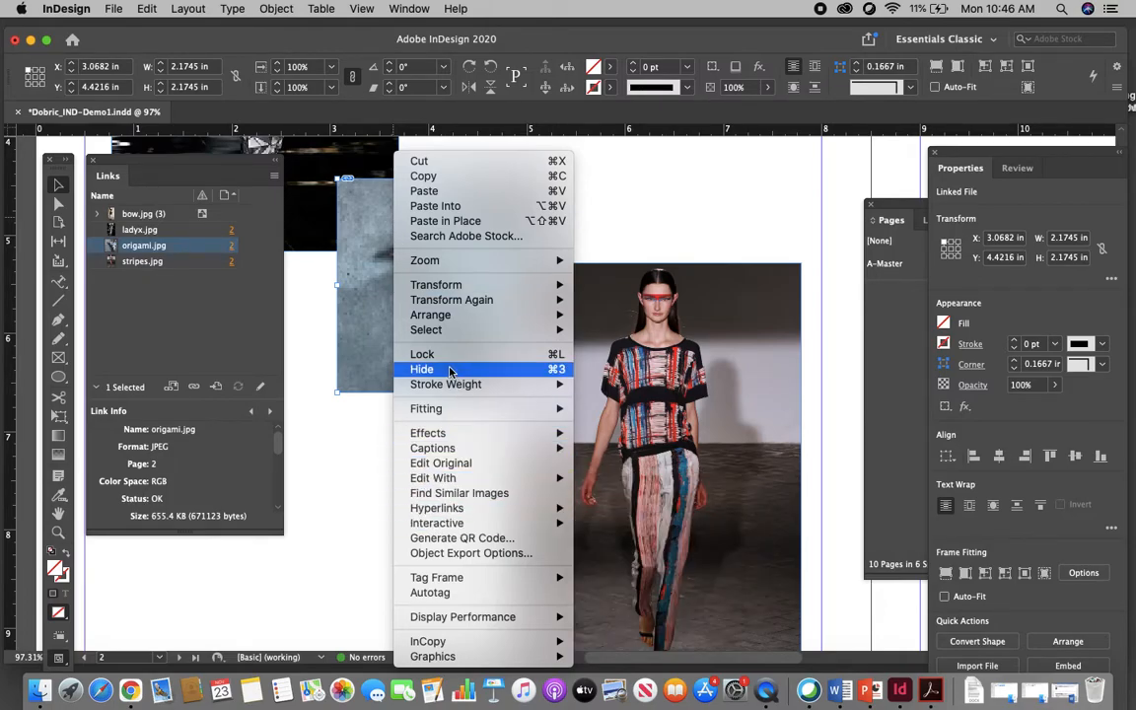
Bring the origami image in front of the overlapping pictures on page 2.
{"action": "mouse_move", "coordinate": [453, 314]}
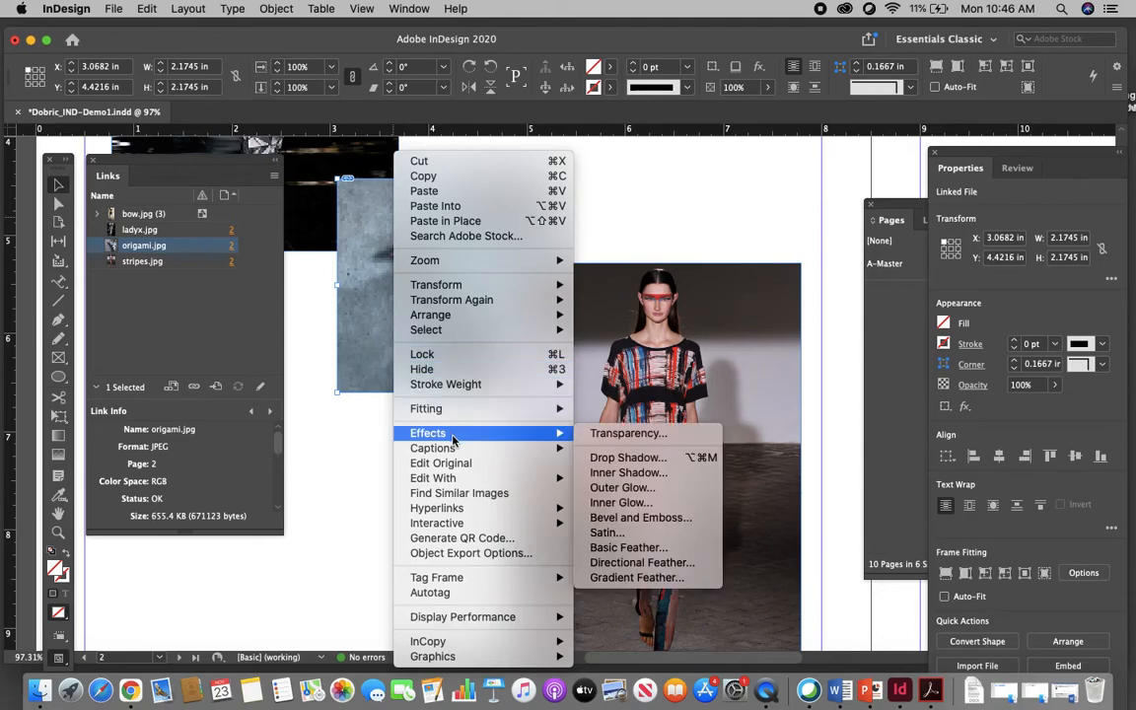
{"action": "mouse_move", "coordinate": [564, 314]}
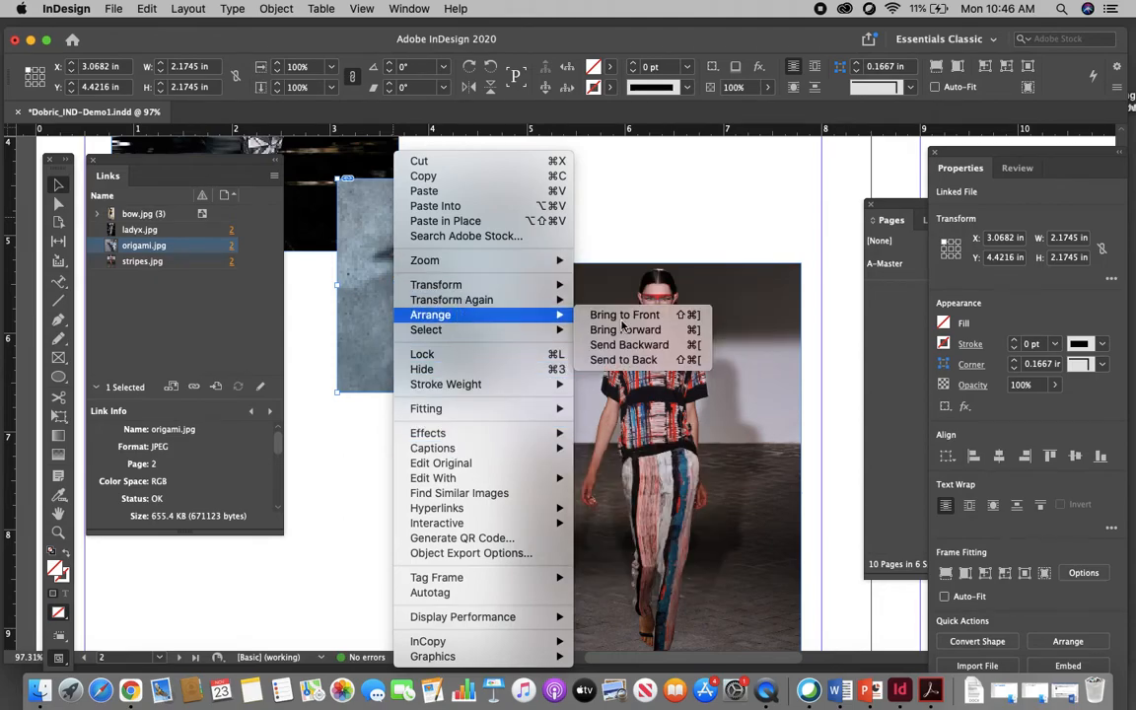
{"action": "left_click", "coordinate": [655, 315]}
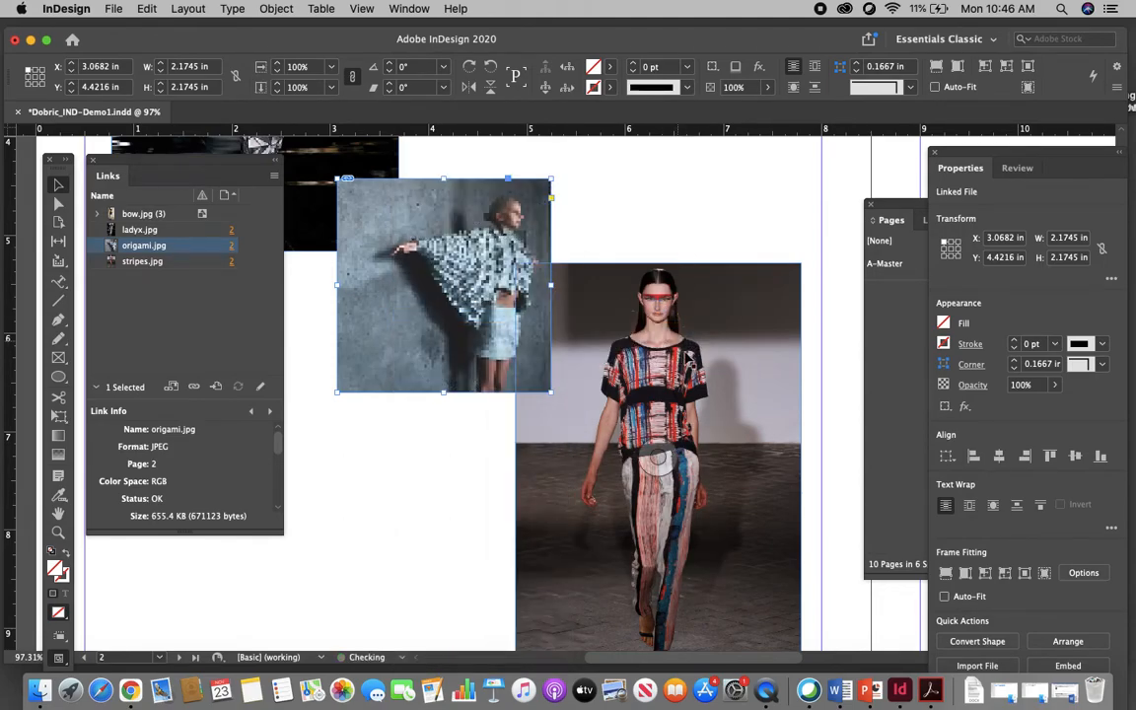
Bring the stripes image to the front so it overlaps the origami image.
{"action": "left_click", "coordinate": [732, 315]}
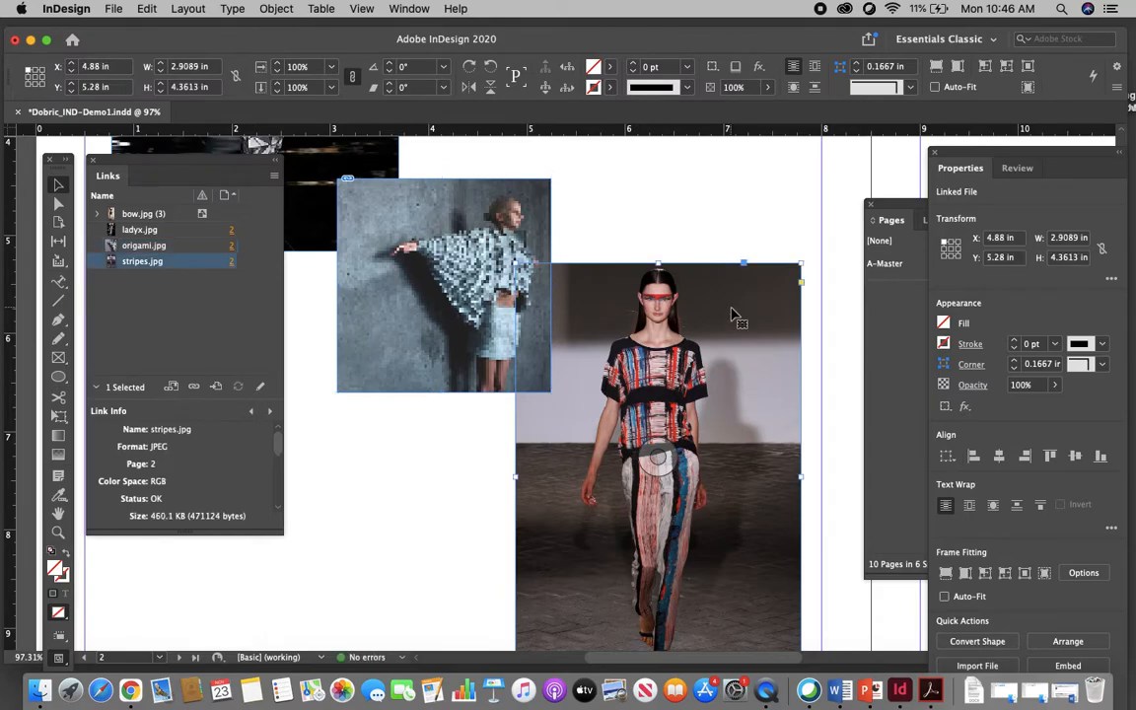
{"action": "right_click", "coordinate": [732, 314]}
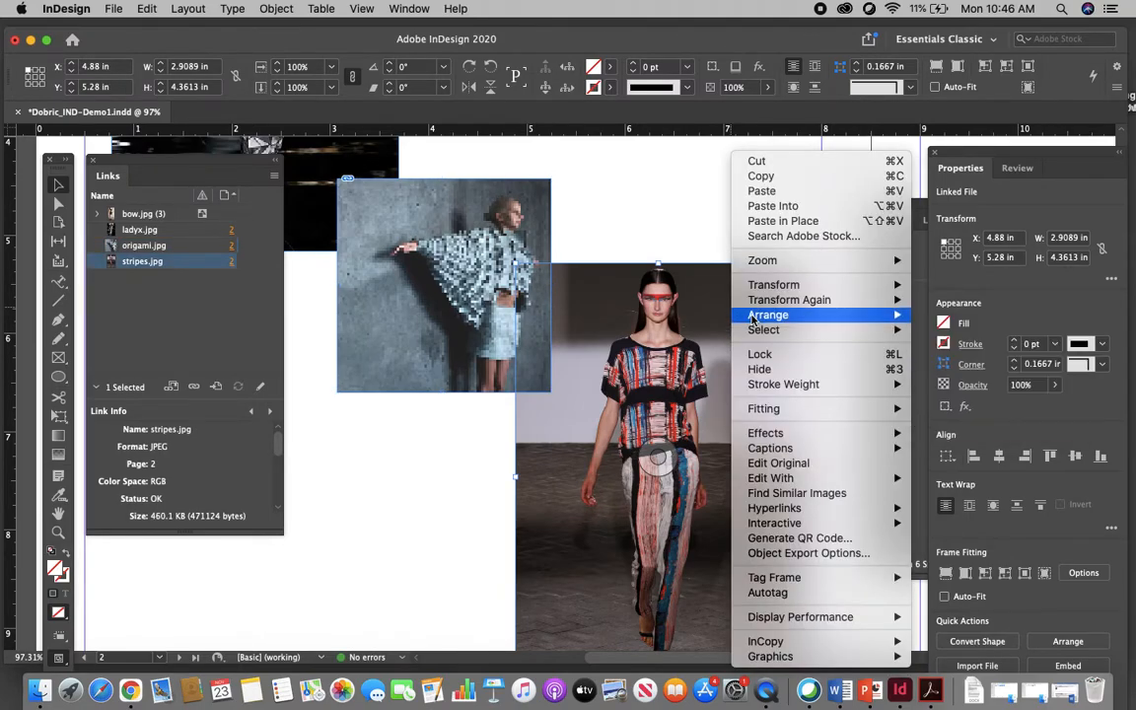
{"action": "mouse_move", "coordinate": [753, 319]}
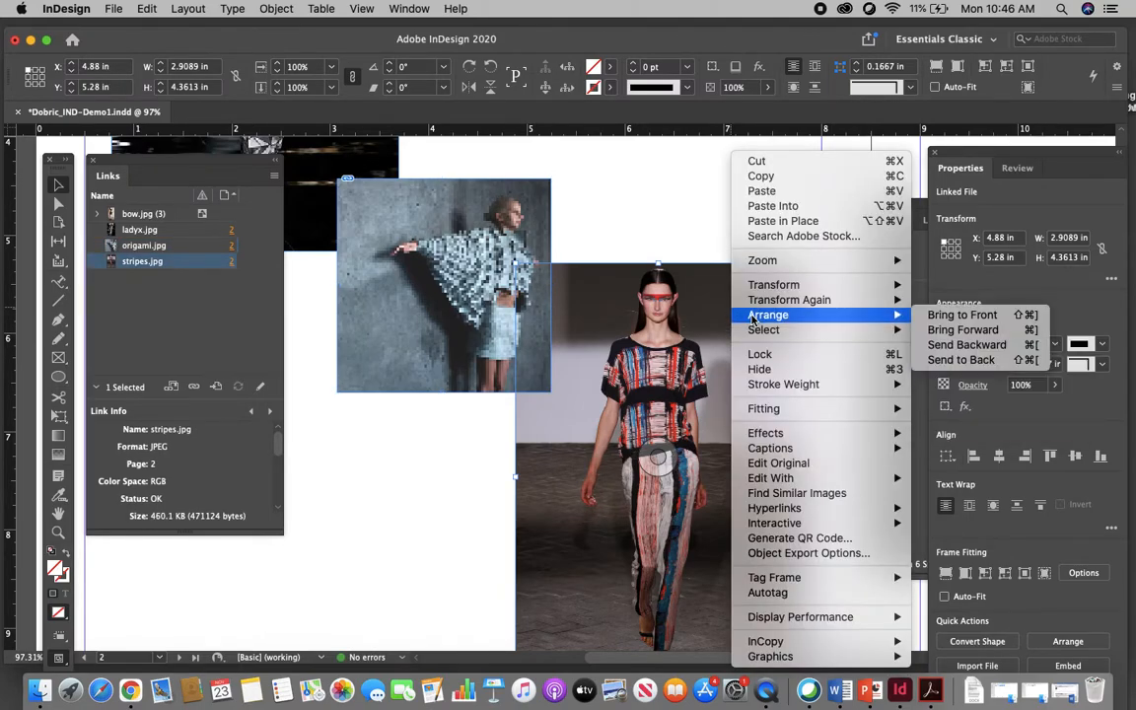
{"action": "left_click", "coordinate": [965, 316]}
{"action": "left_click", "coordinate": [582, 198]}
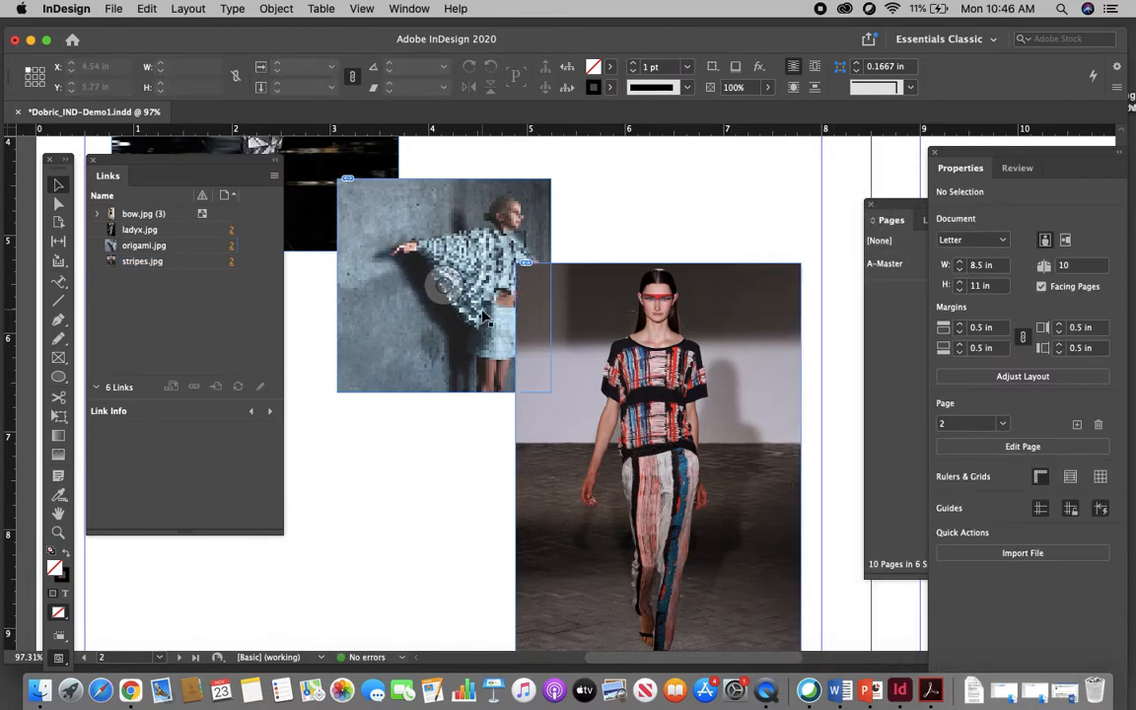
Rotate the origami image freehand to about -11°, and undo the rotation.
{"action": "scroll", "coordinate": [523, 296], "scroll_direction": "up", "scroll_amount": 2}
{"action": "scroll", "coordinate": [522, 296], "scroll_direction": "up", "scroll_amount": 7}
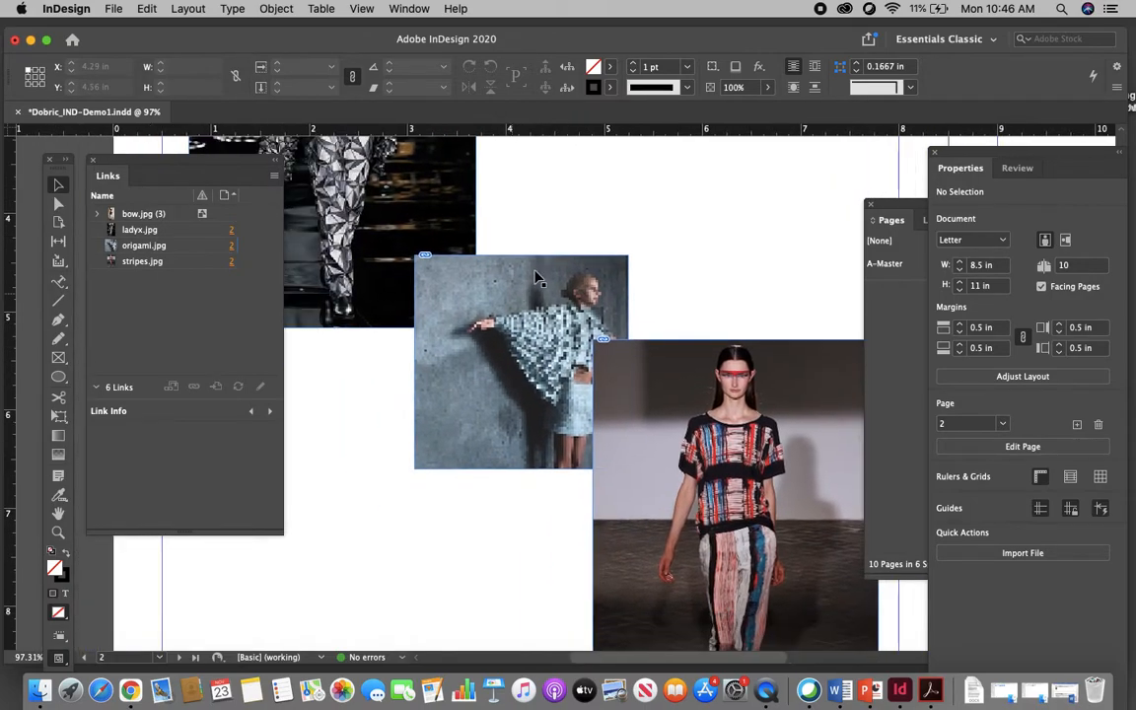
{"action": "scroll", "coordinate": [519, 302], "scroll_direction": "down", "scroll_amount": 2}
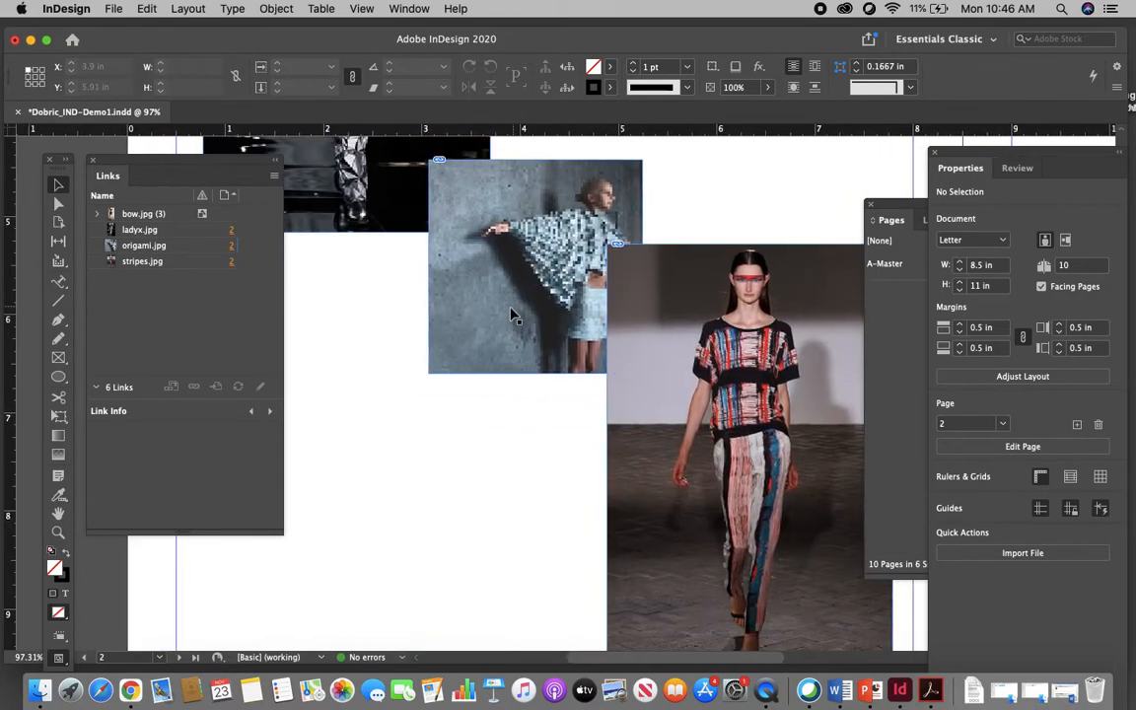
{"action": "scroll", "coordinate": [512, 310], "scroll_direction": "up", "scroll_amount": 3}
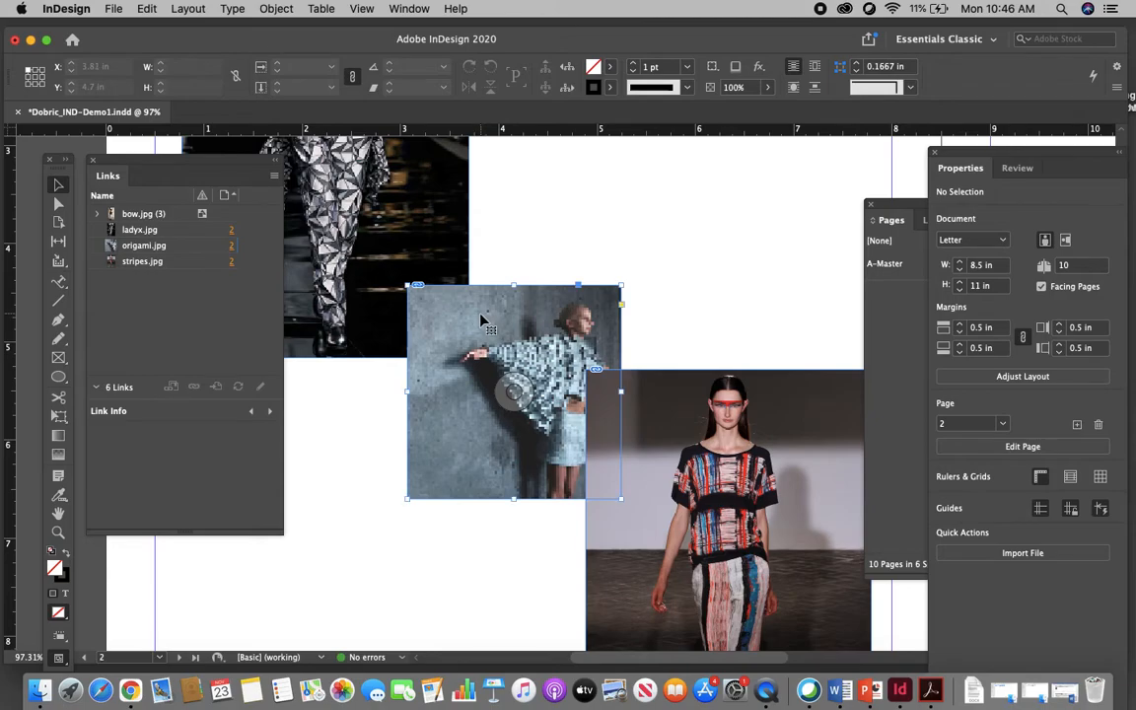
{"action": "left_click", "coordinate": [483, 322]}
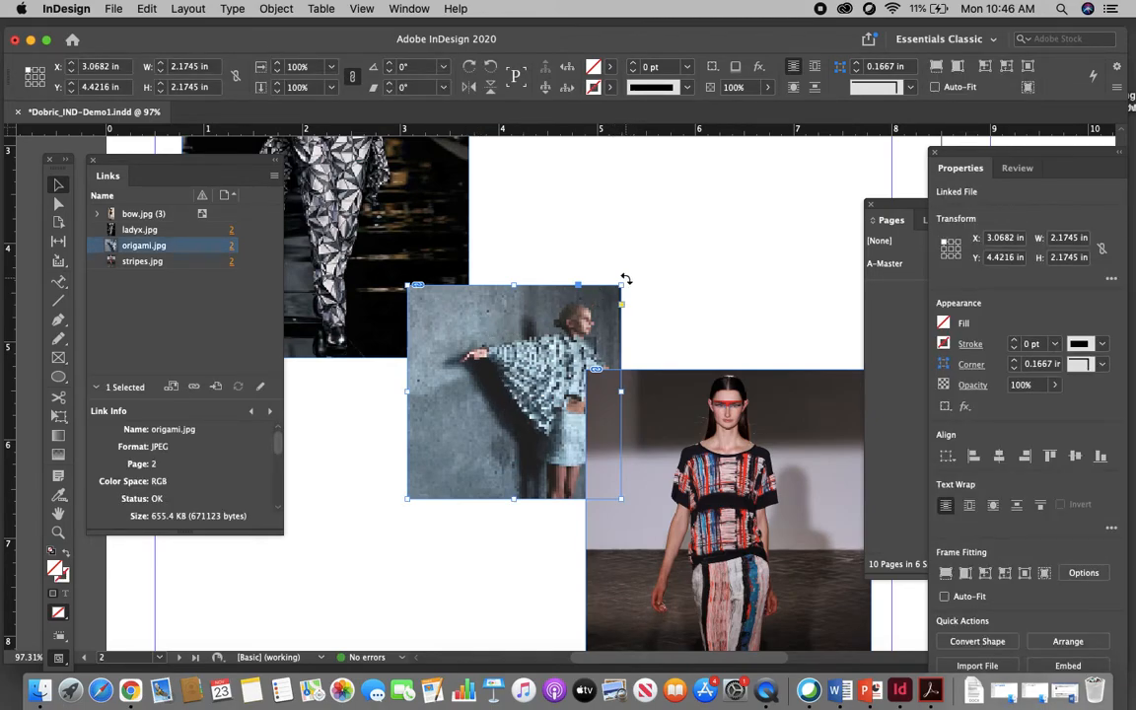
{"action": "left_click_drag", "start_coordinate": [625, 280], "coordinate": [646, 304]}
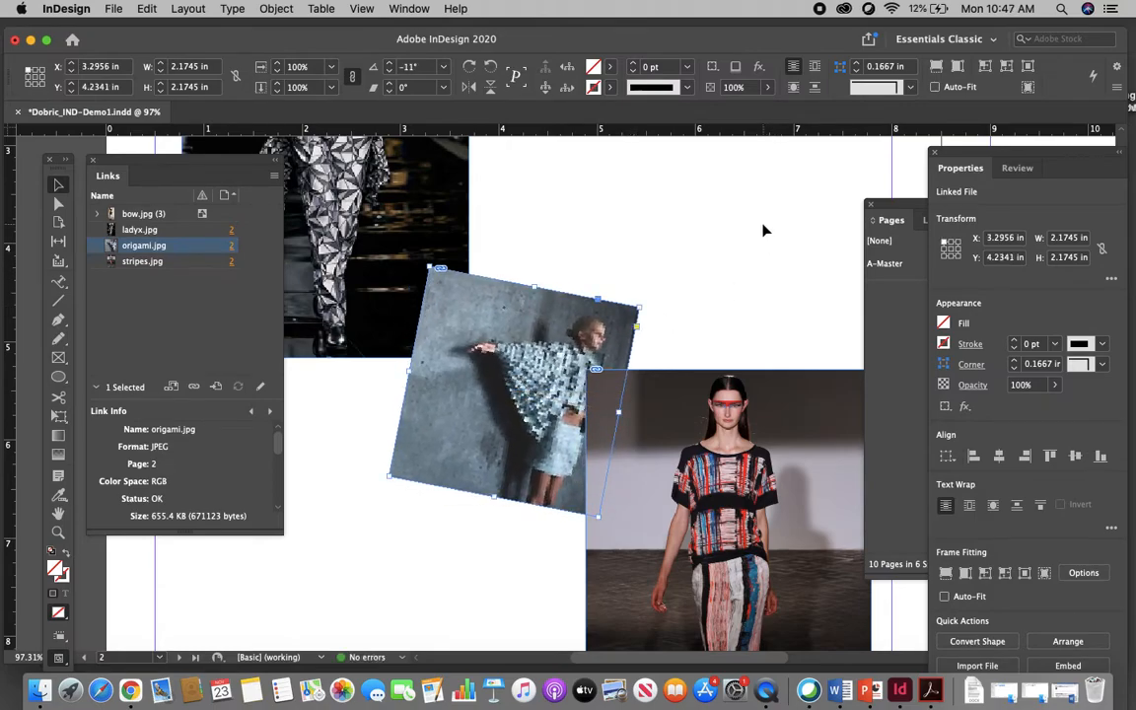
{"action": "key", "text": "super+z"}
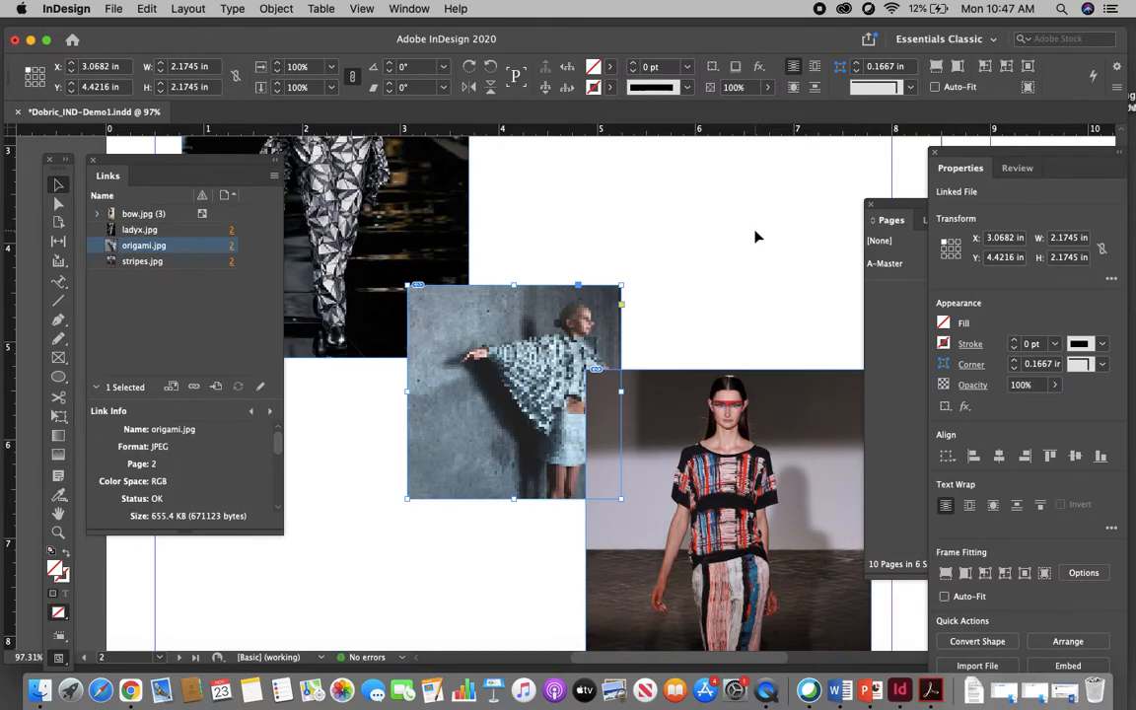
Open the Rotate transformation for the origami image and preview an angle of 10°.
{"action": "left_click", "coordinate": [712, 260]}
{"action": "left_click", "coordinate": [493, 325]}
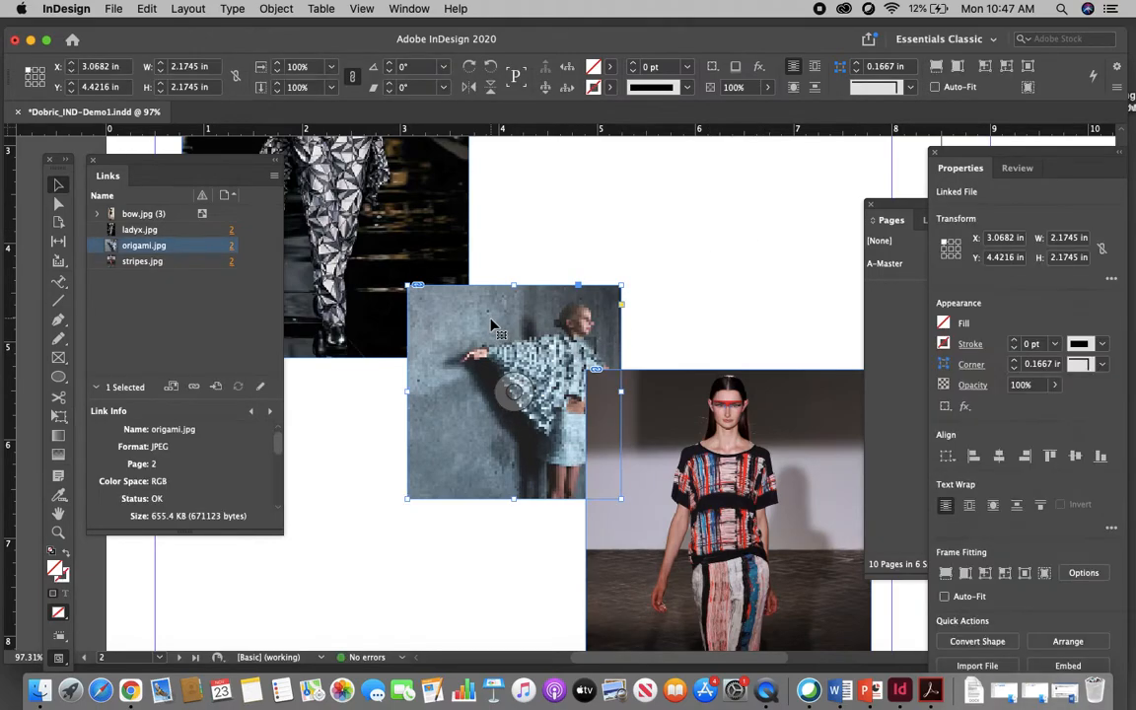
{"action": "left_click", "coordinate": [617, 221]}
{"action": "left_click", "coordinate": [574, 314]}
{"action": "right_click", "coordinate": [574, 314]}
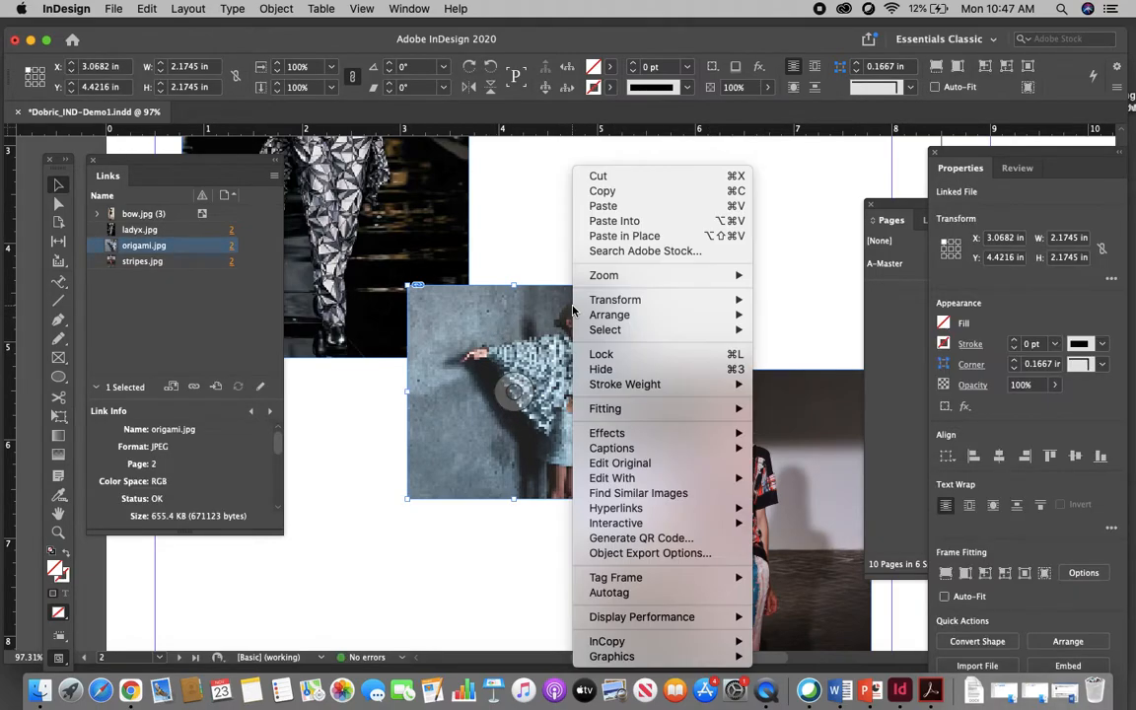
{"action": "mouse_move", "coordinate": [615, 306]}
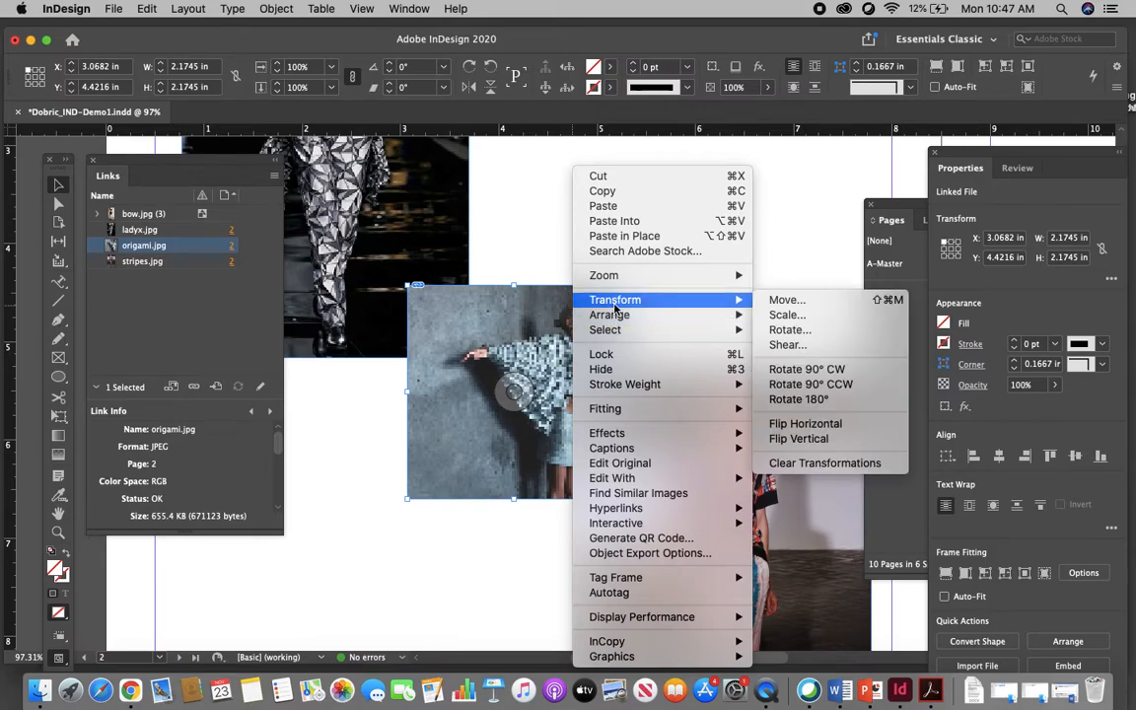
{"action": "left_click", "coordinate": [787, 329]}
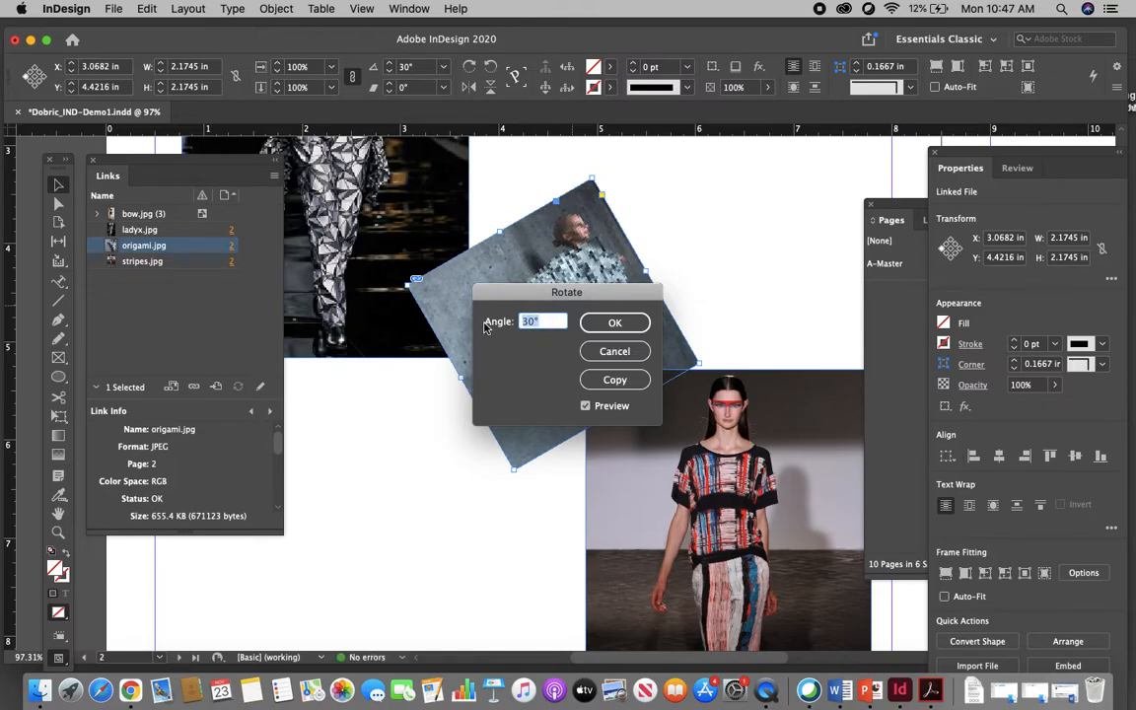
{"action": "type", "text": "10"}
{"action": "left_click", "coordinate": [587, 406]}
{"action": "left_click", "coordinate": [587, 406]}
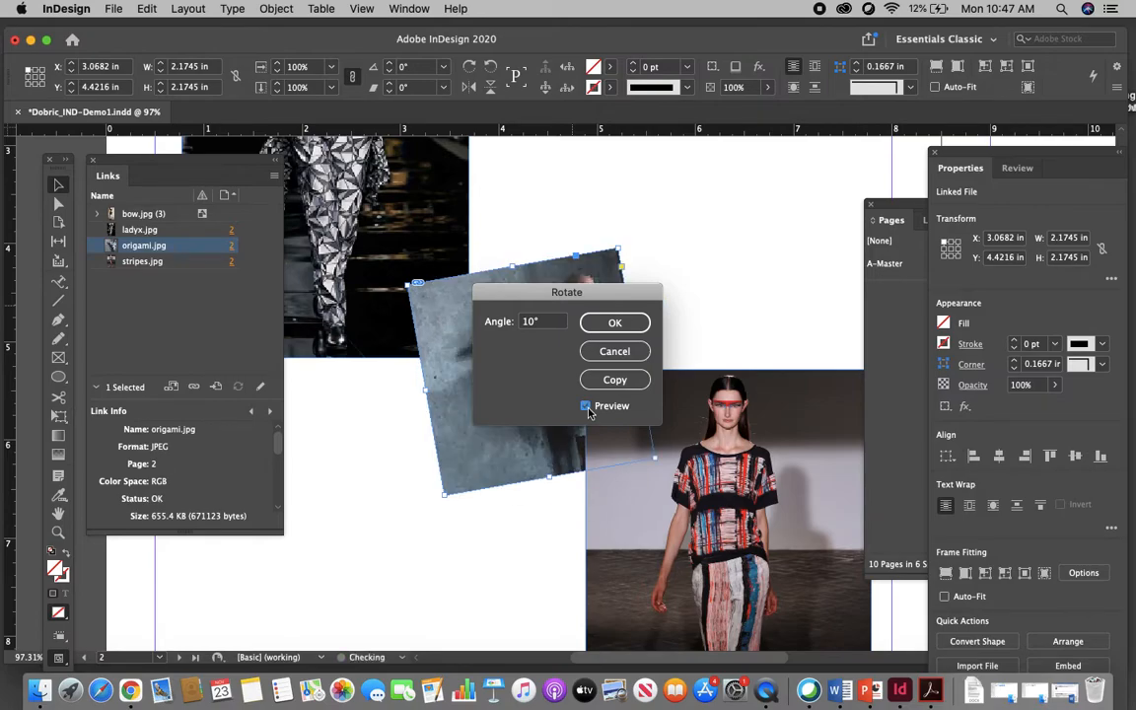
Change the origami image's rotation angle to 20°, preview it and apply the rotation.
{"action": "left_click_drag", "start_coordinate": [554, 325], "coordinate": [498, 326]}
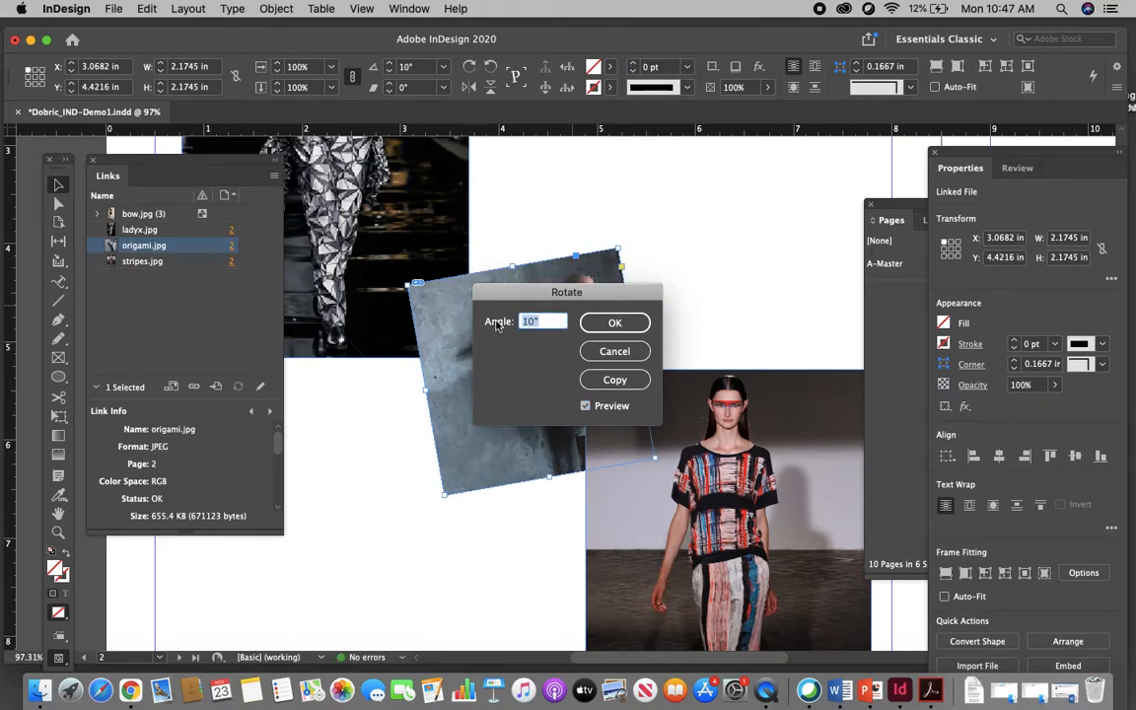
{"action": "type", "text": "20"}
{"action": "left_click", "coordinate": [587, 406]}
{"action": "left_click", "coordinate": [586, 406]}
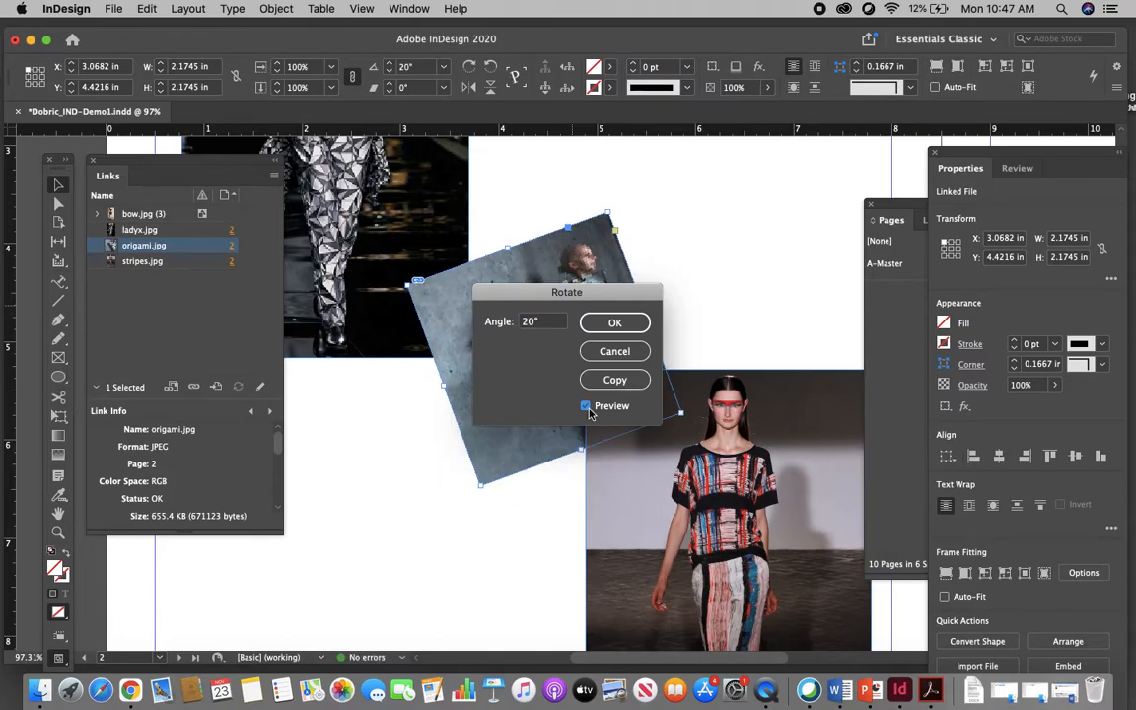
{"action": "left_click", "coordinate": [609, 323]}
{"action": "left_click", "coordinate": [732, 290]}
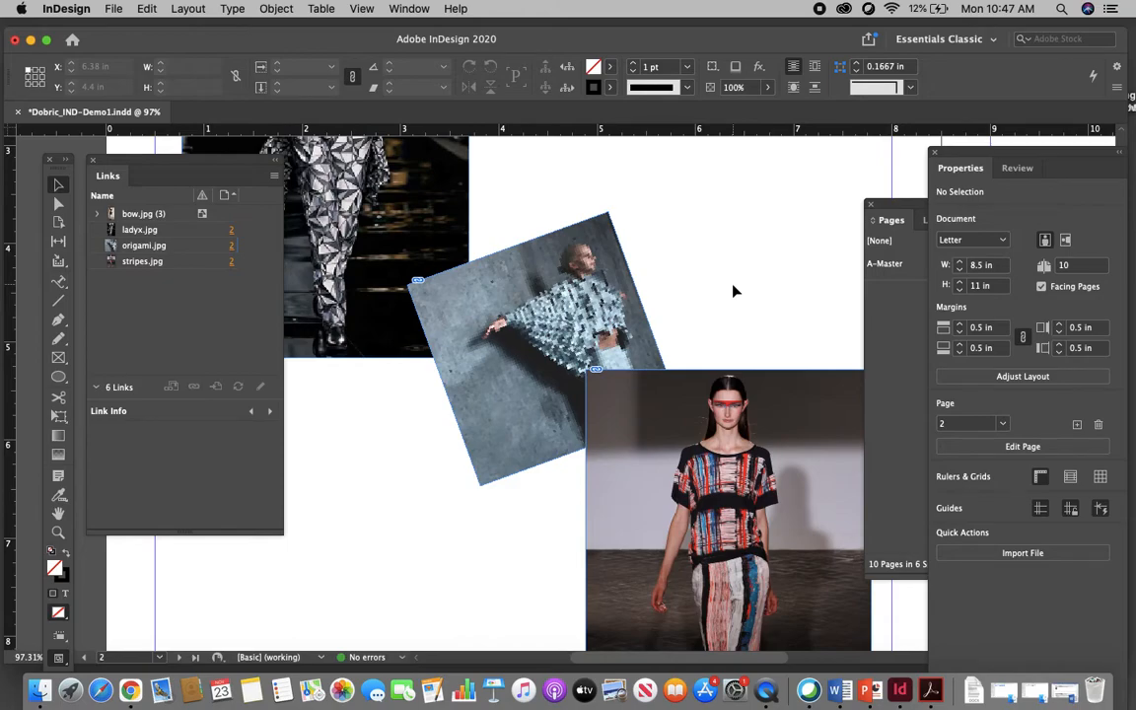
Draw an upright ellipse about 2.95 in wide and 5.15 in high on page 3.
{"action": "scroll", "coordinate": [732, 290], "scroll_direction": "down", "scroll_amount": 6}
{"action": "scroll", "coordinate": [733, 291], "scroll_direction": "up", "scroll_amount": 2}
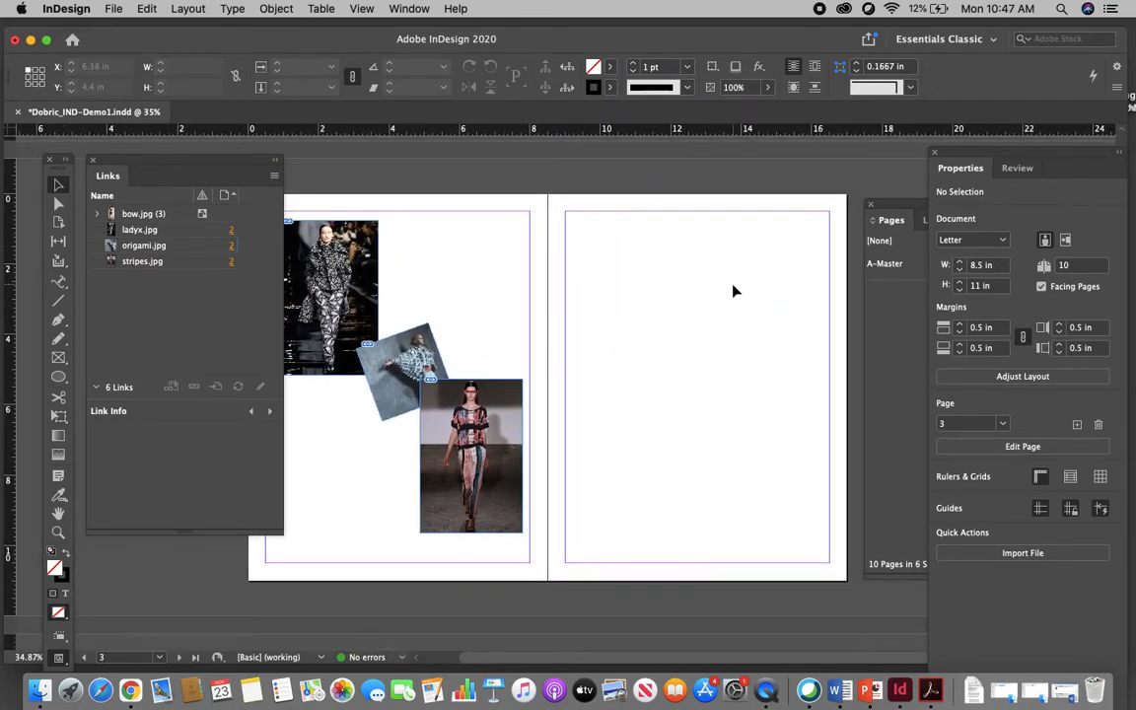
{"action": "left_click", "coordinate": [58, 374]}
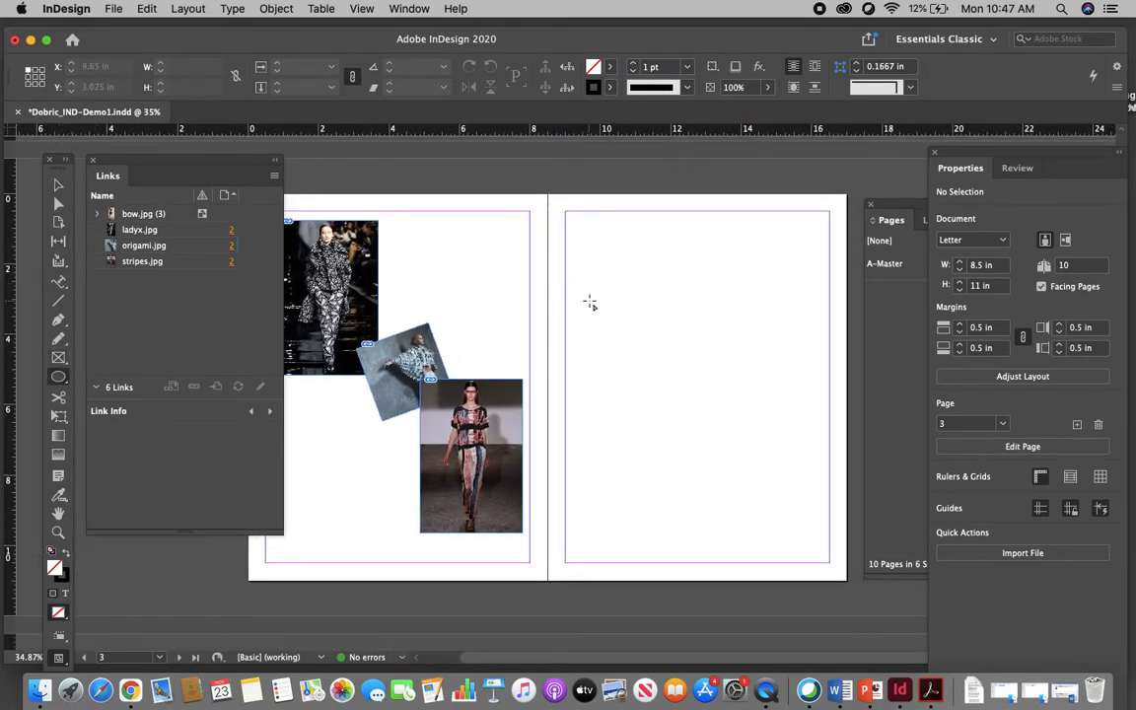
{"action": "left_click_drag", "start_coordinate": [622, 269], "coordinate": [727, 451]}
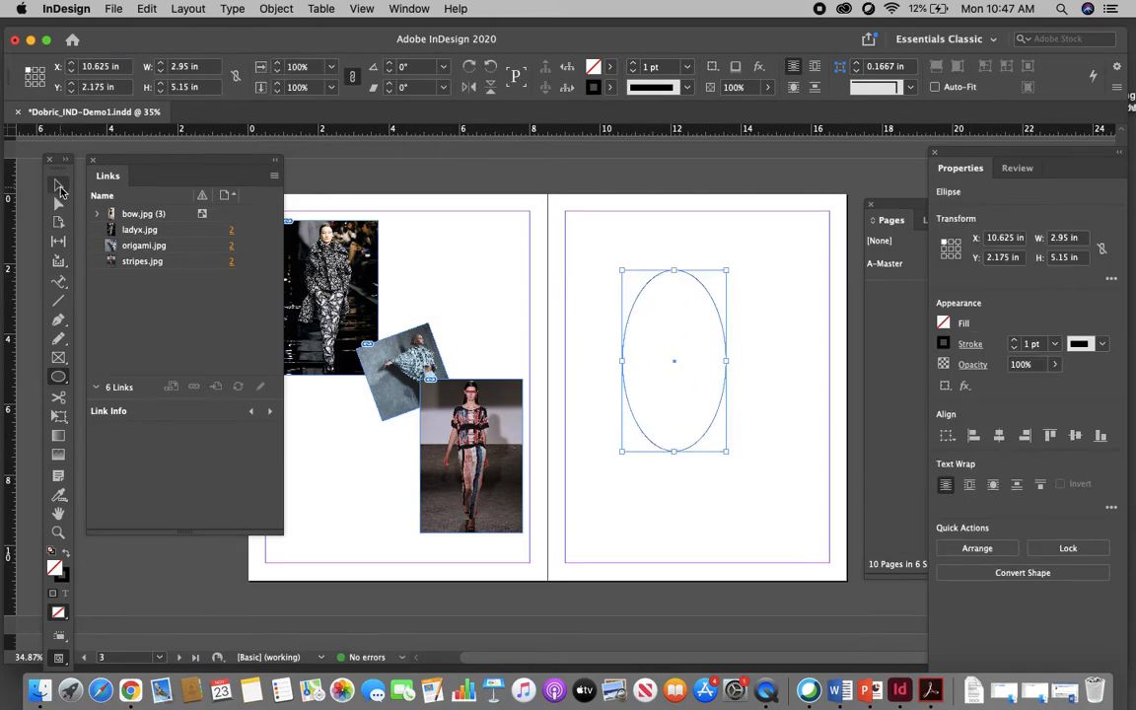
Place face.jpg inside the ellipse on page 3.
{"action": "left_click", "coordinate": [115, 8]}
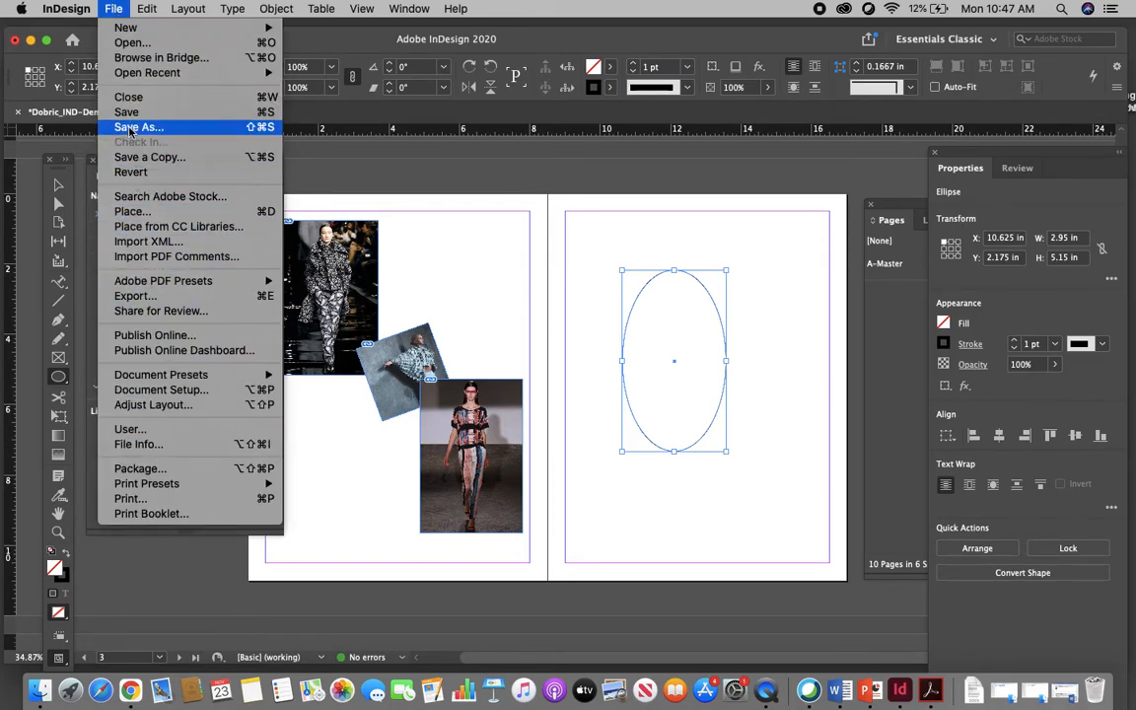
{"action": "left_click", "coordinate": [133, 211]}
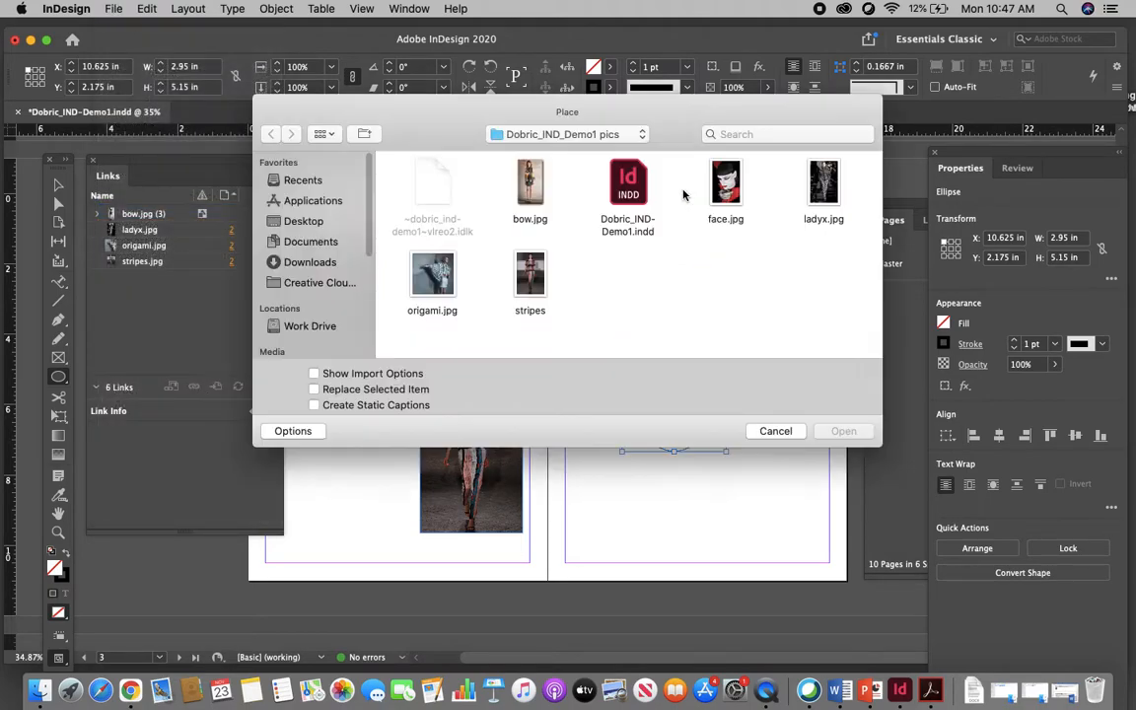
{"action": "left_click", "coordinate": [742, 196]}
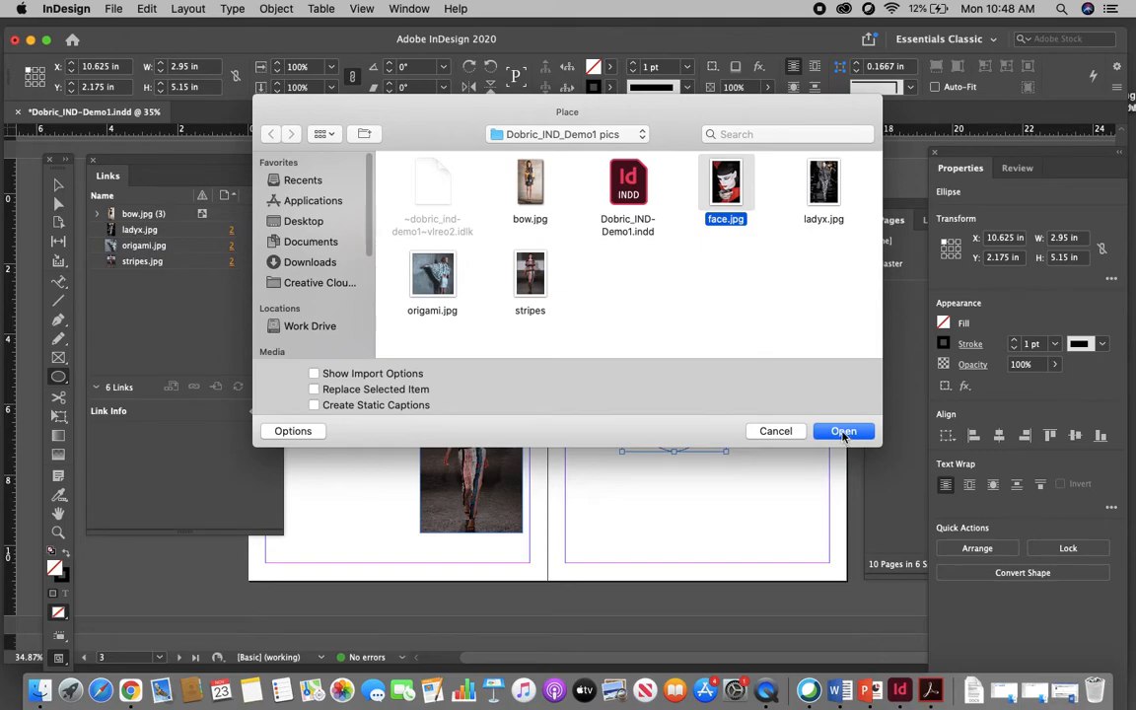
{"action": "left_click", "coordinate": [843, 433]}
{"action": "left_click", "coordinate": [655, 306]}
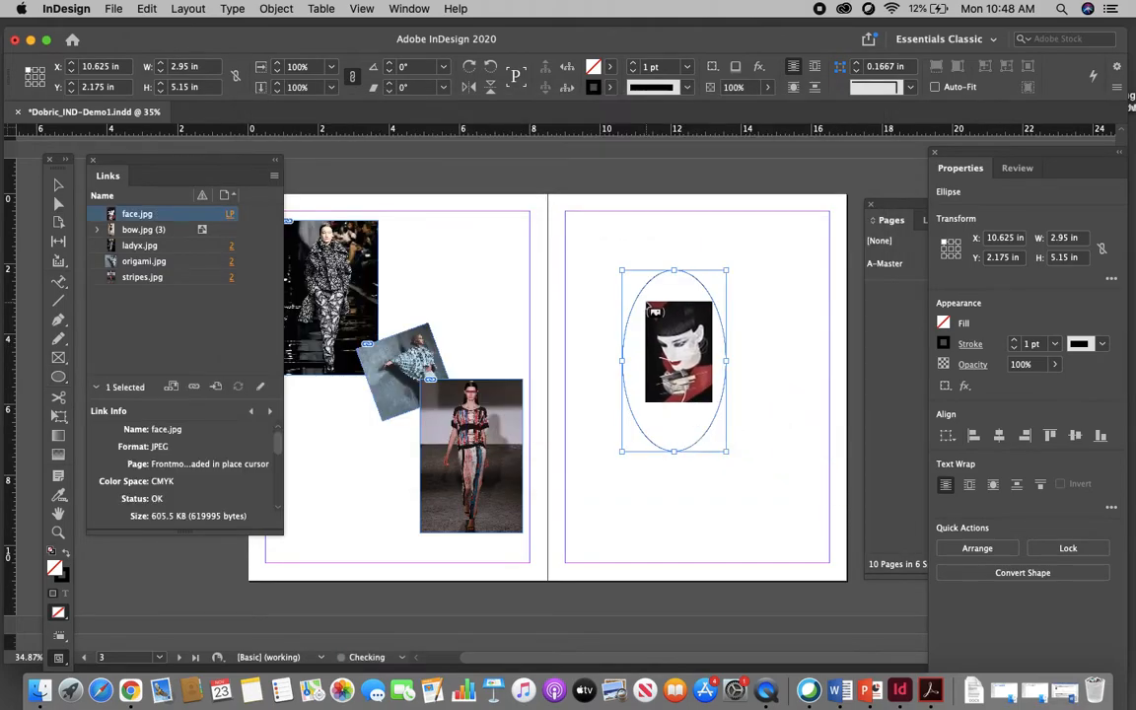
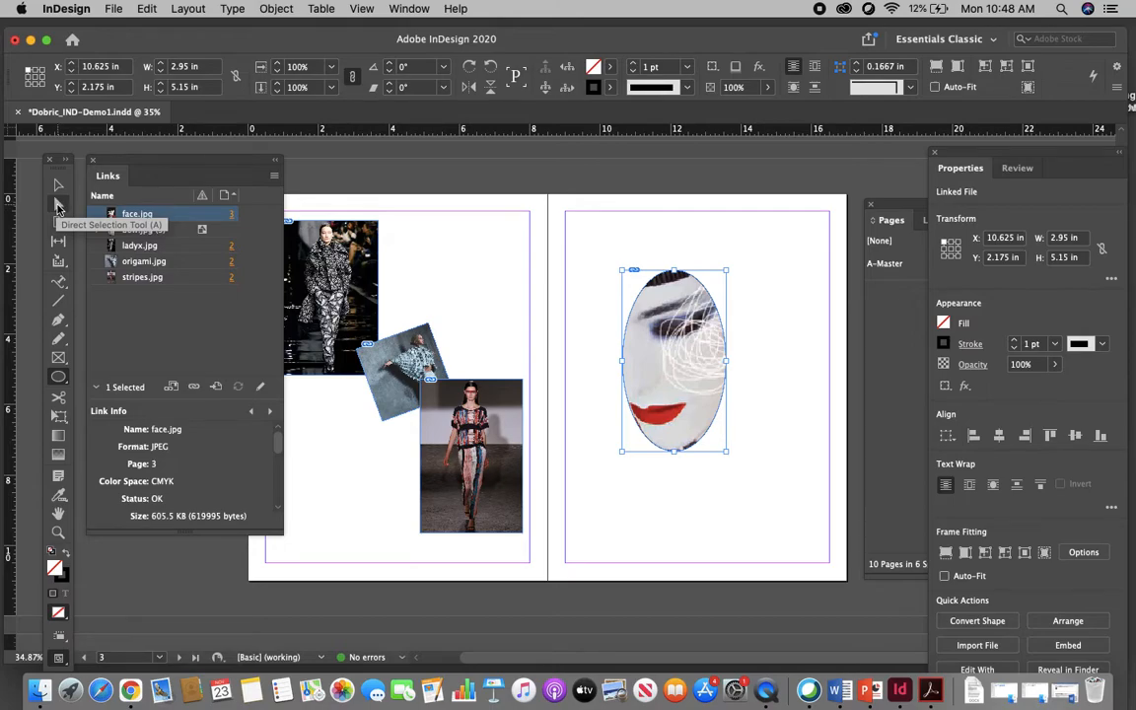
Scale the face image inside its oval frame to about 4.2 by 6.3 in and reposition it so the whole face fits.
{"action": "left_click", "coordinate": [58, 204]}
{"action": "left_click", "coordinate": [689, 350]}
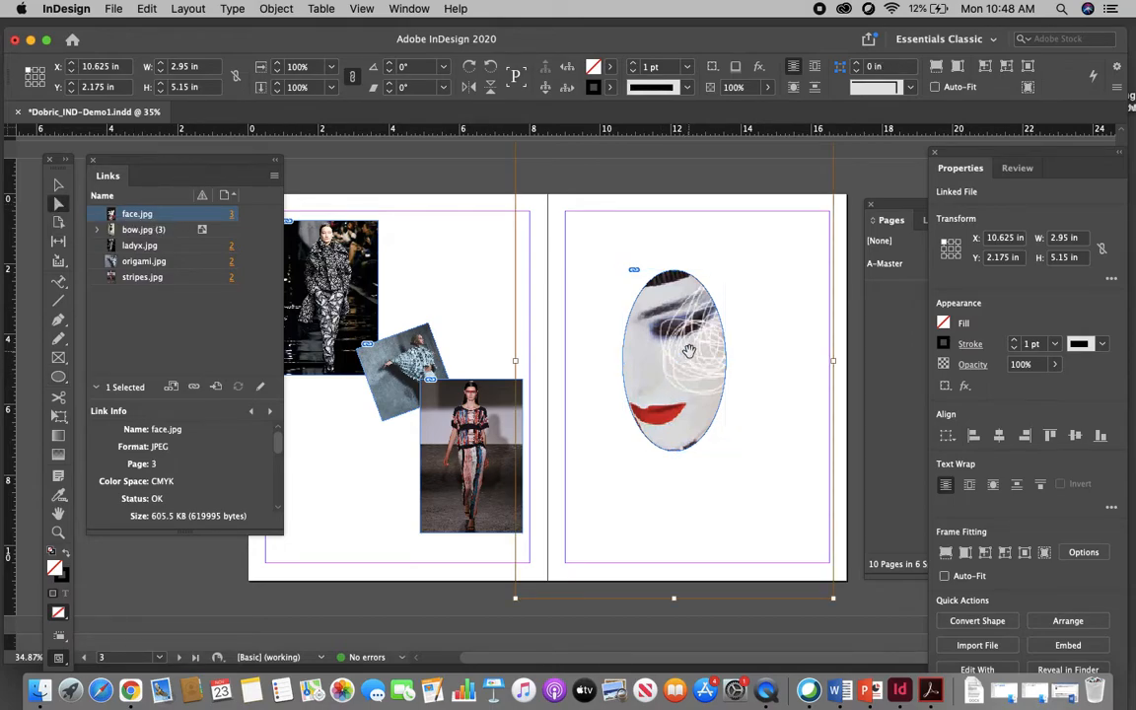
{"action": "scroll", "coordinate": [689, 350], "scroll_direction": "up", "scroll_amount": 3}
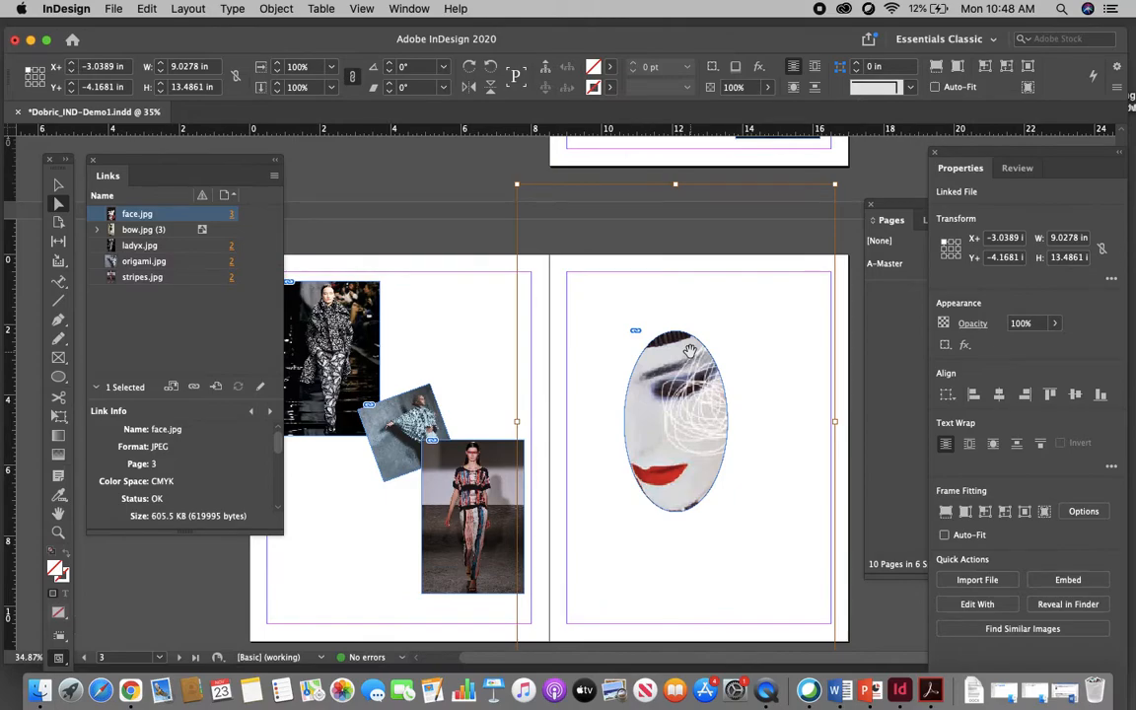
{"action": "left_click_drag", "start_coordinate": [834, 184], "coordinate": [766, 286]}
{"action": "left_click_drag", "start_coordinate": [696, 422], "coordinate": [756, 386]}
{"action": "left_click_drag", "start_coordinate": [828, 252], "coordinate": [781, 316]}
{"action": "left_click_drag", "start_coordinate": [740, 369], "coordinate": [757, 310]}
{"action": "left_click_drag", "start_coordinate": [798, 255], "coordinate": [764, 309]}
{"action": "left_click_drag", "start_coordinate": [686, 422], "coordinate": [696, 407]}
{"action": "left_click_drag", "start_coordinate": [774, 296], "coordinate": [752, 325]}
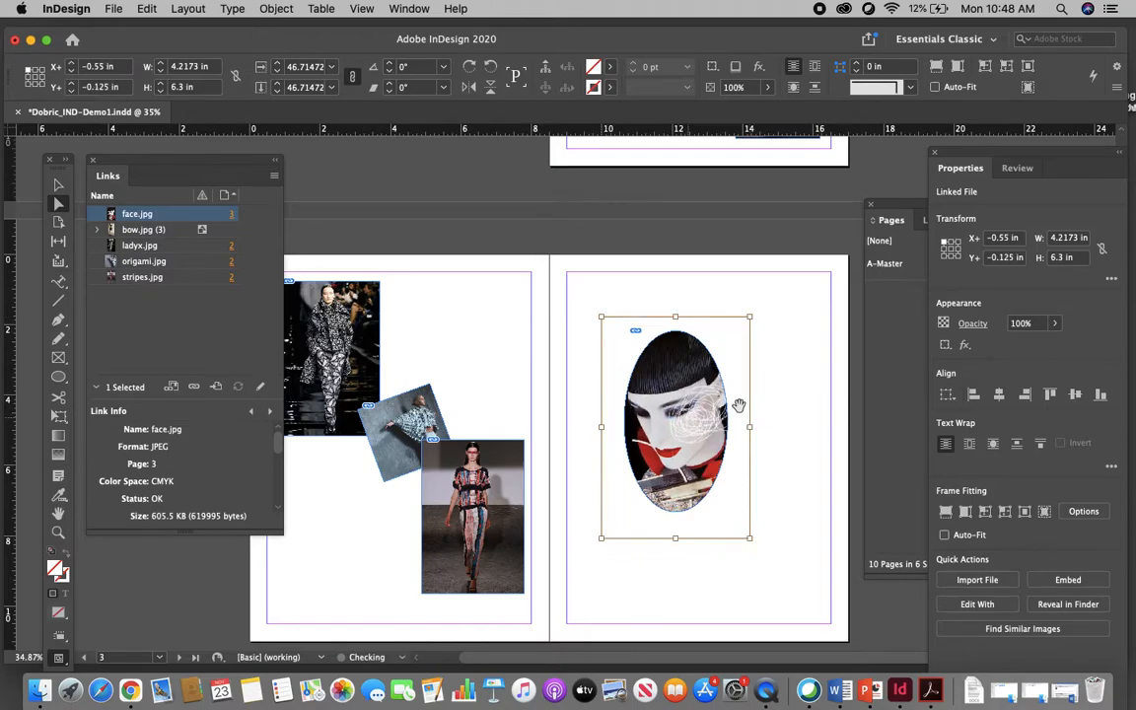
{"action": "left_click", "coordinate": [747, 367]}
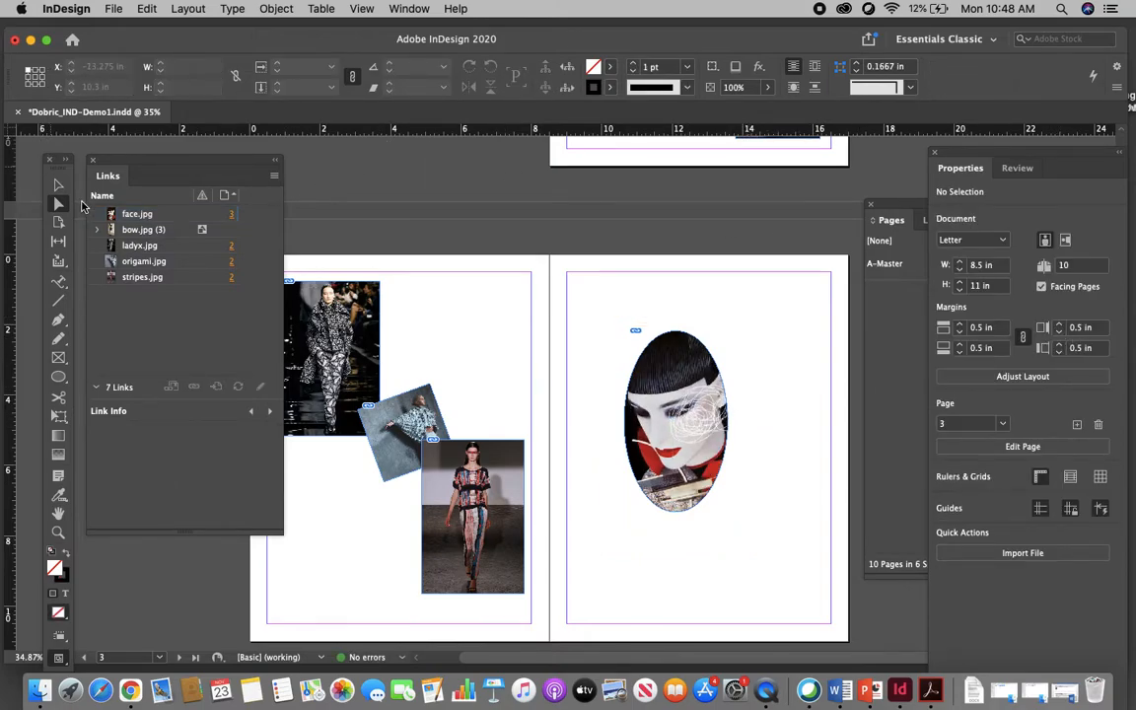
Shrink the oval frame slightly from its upper-right corner, cropping the face image a little tighter.
{"action": "left_click", "coordinate": [58, 184]}
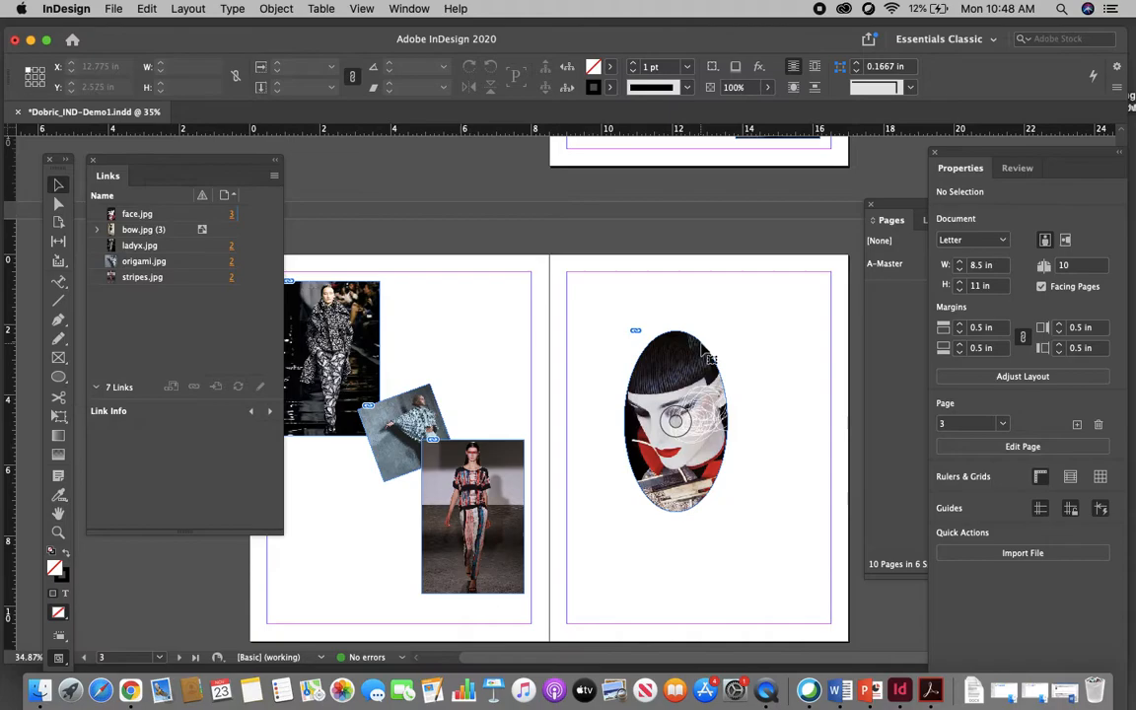
{"action": "left_click", "coordinate": [703, 350]}
{"action": "mouse_move", "coordinate": [728, 332]}
{"action": "left_mouse_down"}
{"action": "mouse_move", "coordinate": [718, 357]}
{"action": "mouse_move", "coordinate": [723, 344]}
{"action": "left_mouse_up"}
{"action": "left_click", "coordinate": [794, 381]}
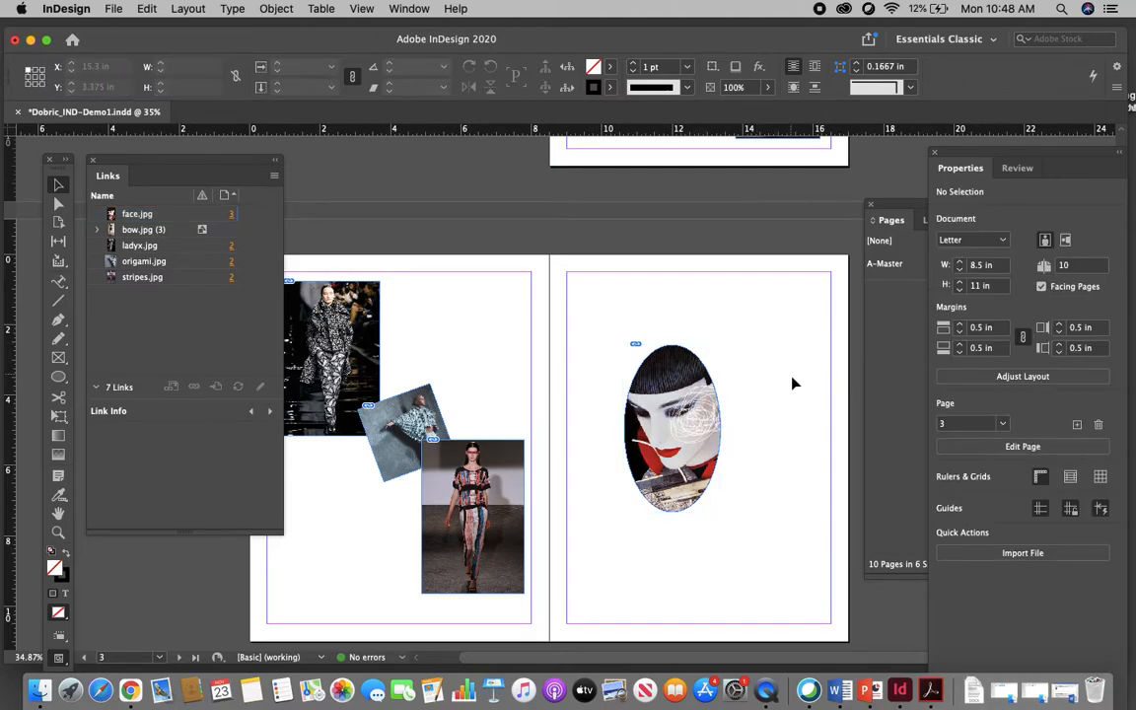
Move the oval face image toward the upper-left corner of page 3's margins and deselect it.
{"action": "left_click_drag", "start_coordinate": [694, 380], "coordinate": [651, 322]}
{"action": "left_click", "coordinate": [753, 353]}
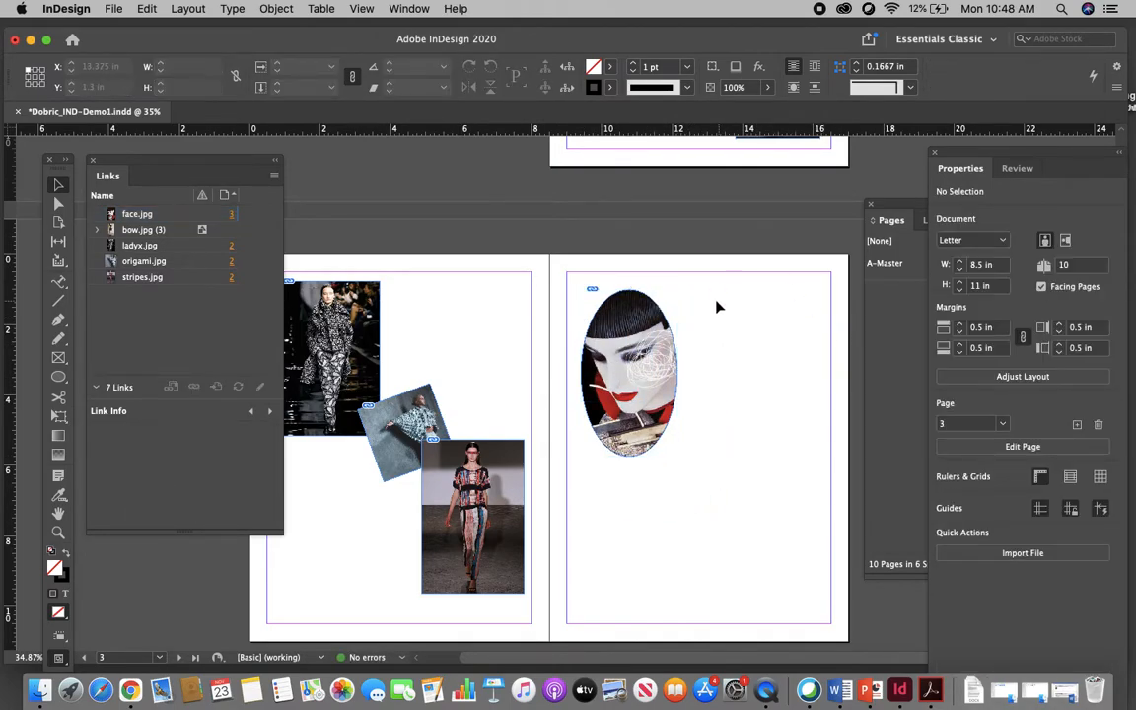
Draw a closed lightning-bolt shape about 2.5 in wide and 5.9 in high with the Pen tool beside the oval on page 3.
{"action": "left_click", "coordinate": [58, 319]}
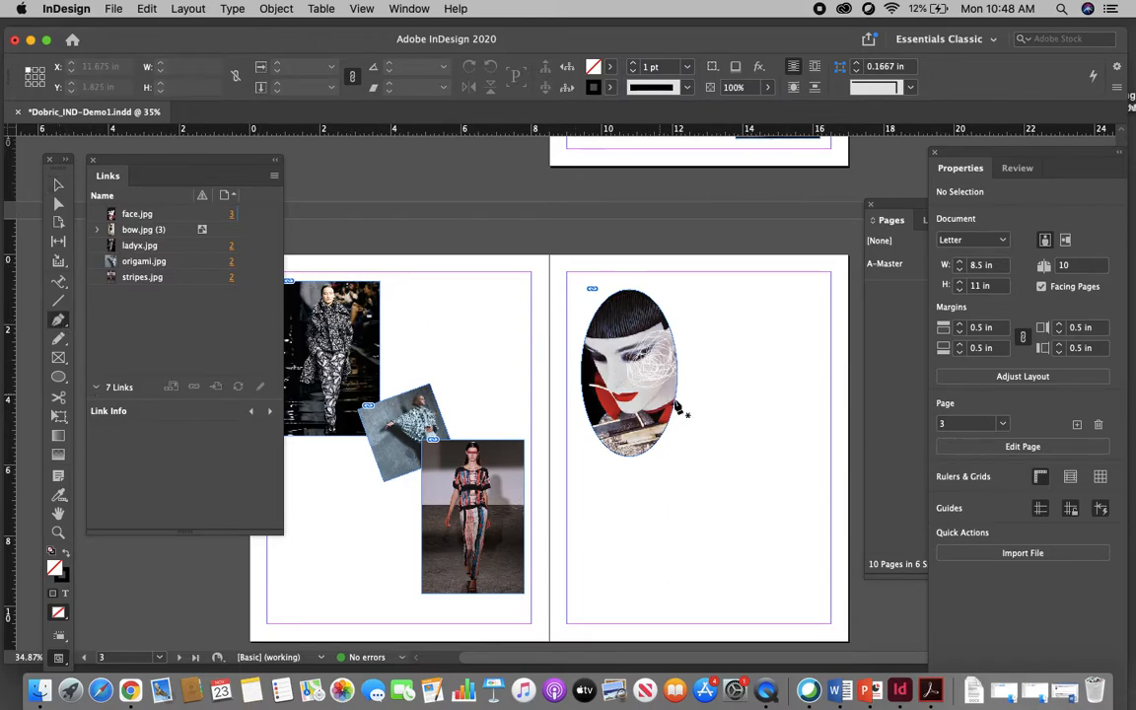
{"action": "left_click", "coordinate": [746, 378]}
{"action": "left_click", "coordinate": [698, 456]}
{"action": "left_click", "coordinate": [747, 460]}
{"action": "left_click", "coordinate": [708, 531]}
{"action": "left_click", "coordinate": [742, 532]}
{"action": "left_click", "coordinate": [728, 584]}
{"action": "left_click", "coordinate": [782, 525]}
{"action": "left_click", "coordinate": [749, 509]}
{"action": "left_click", "coordinate": [778, 448]}
{"action": "left_click", "coordinate": [758, 432]}
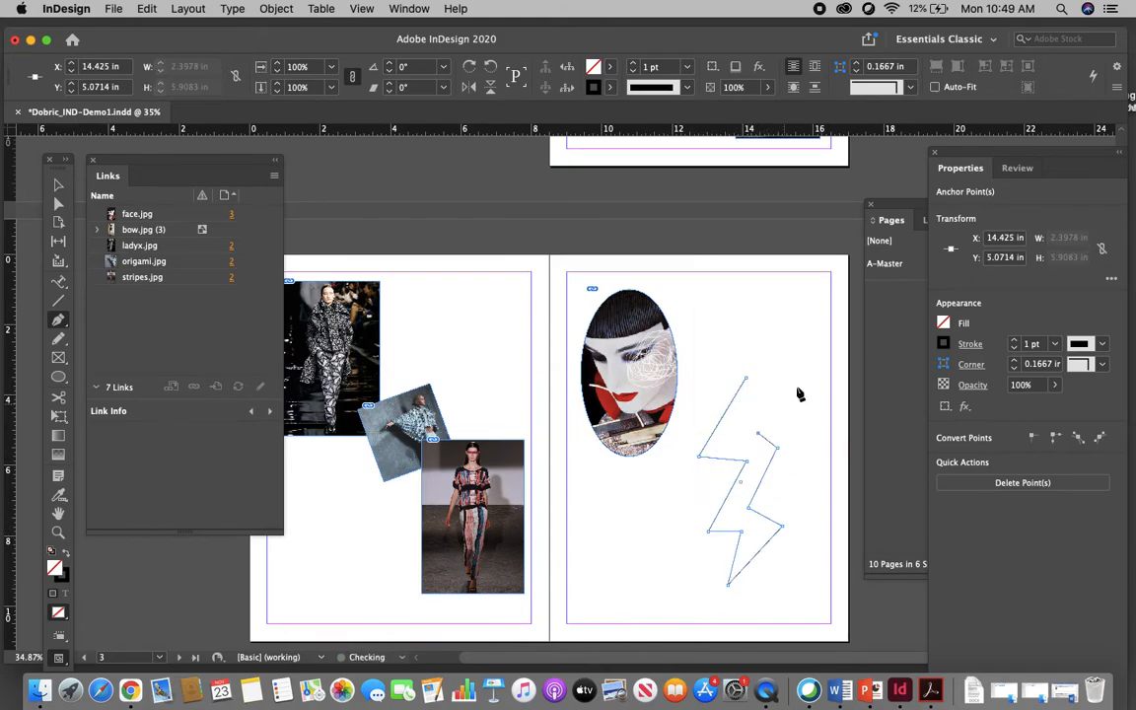
{"action": "left_click", "coordinate": [788, 394]}
{"action": "left_click", "coordinate": [747, 380]}
{"action": "key", "text": "v"}
{"action": "left_click", "coordinate": [752, 303]}
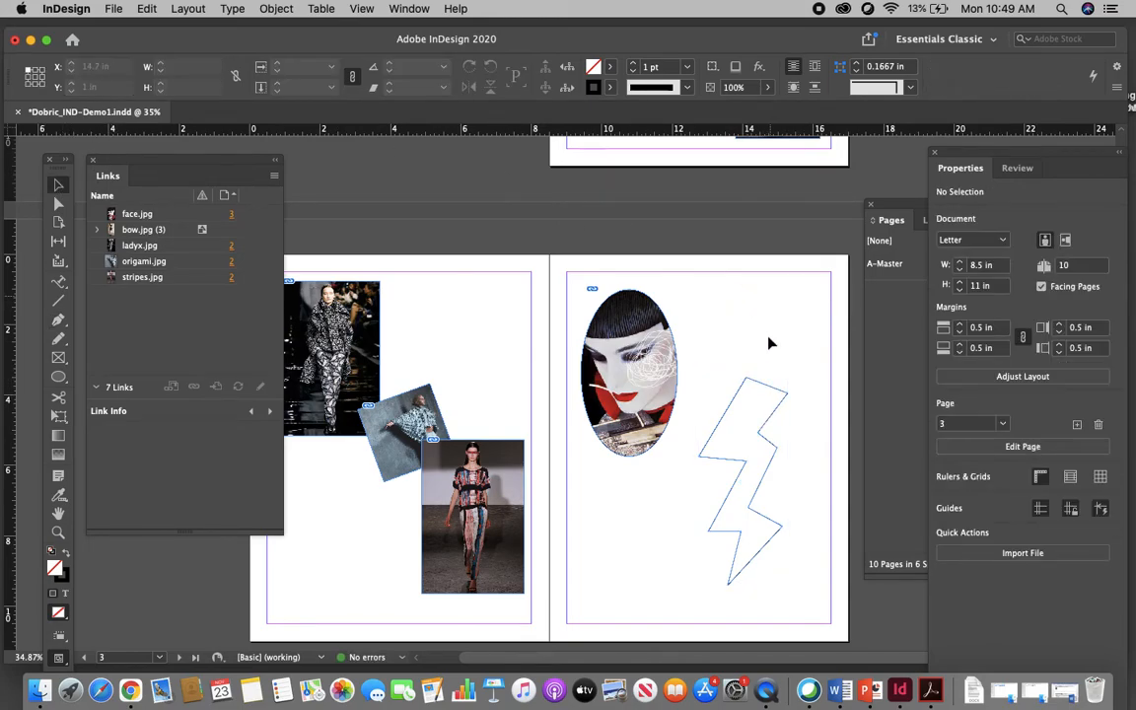
Place the stripes image inside the lightning-bolt shape on page 3.
{"action": "left_click", "coordinate": [774, 383]}
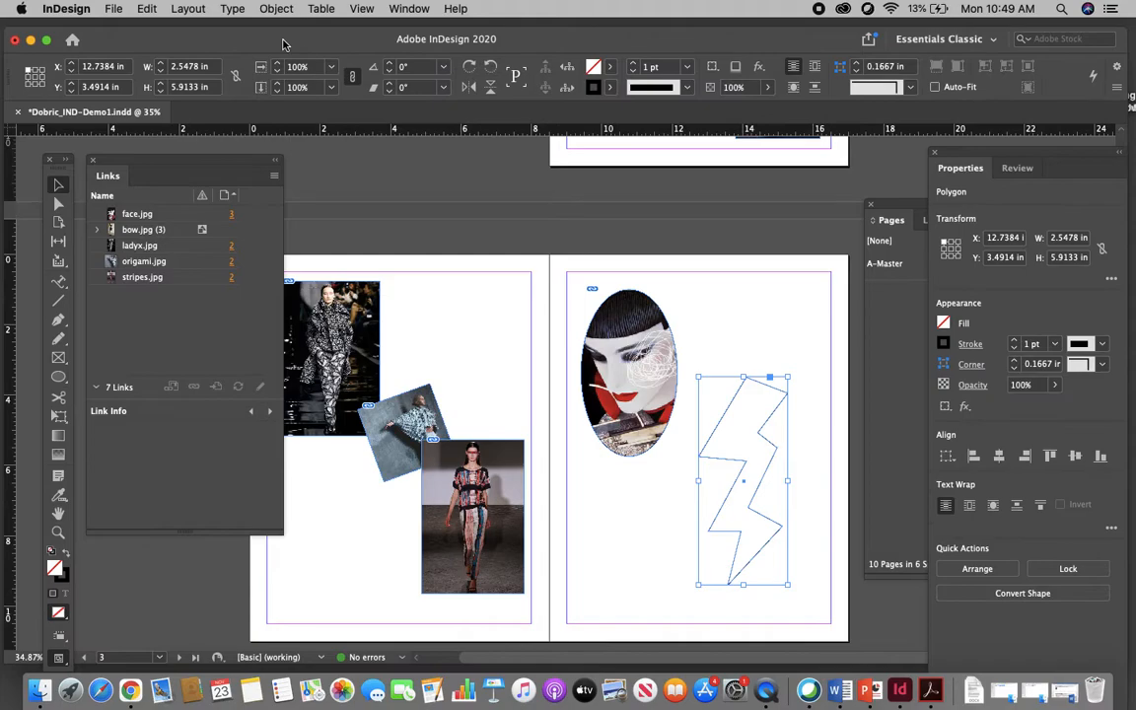
{"action": "left_click", "coordinate": [111, 7]}
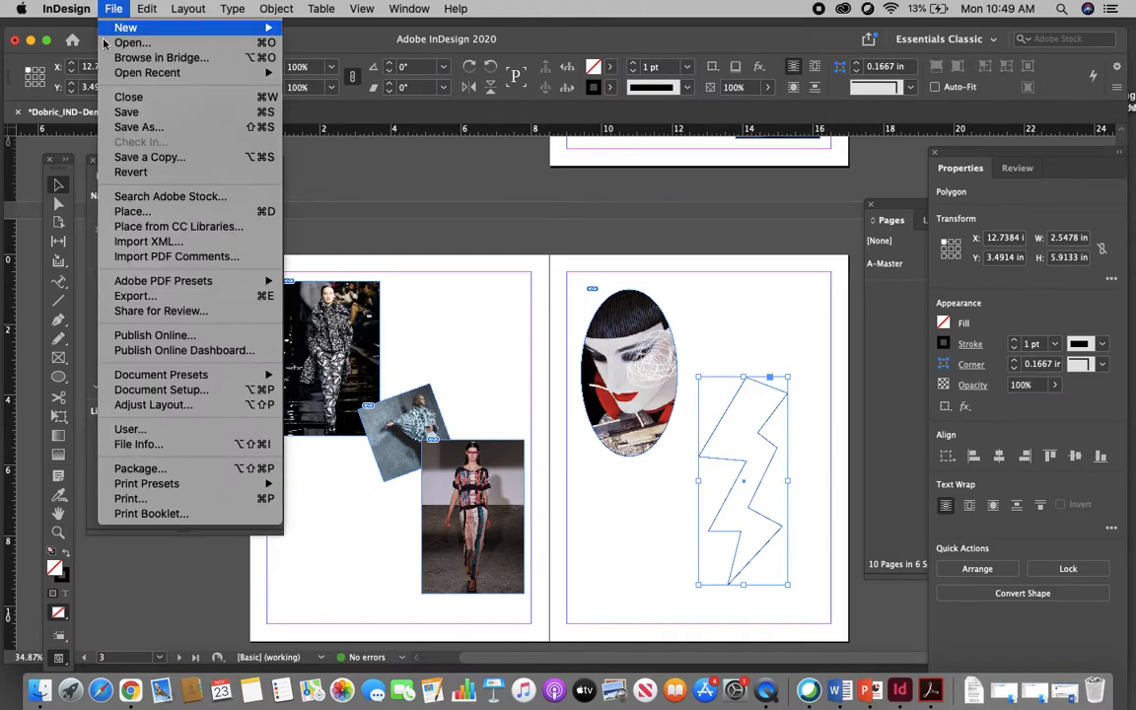
{"action": "left_click", "coordinate": [127, 211]}
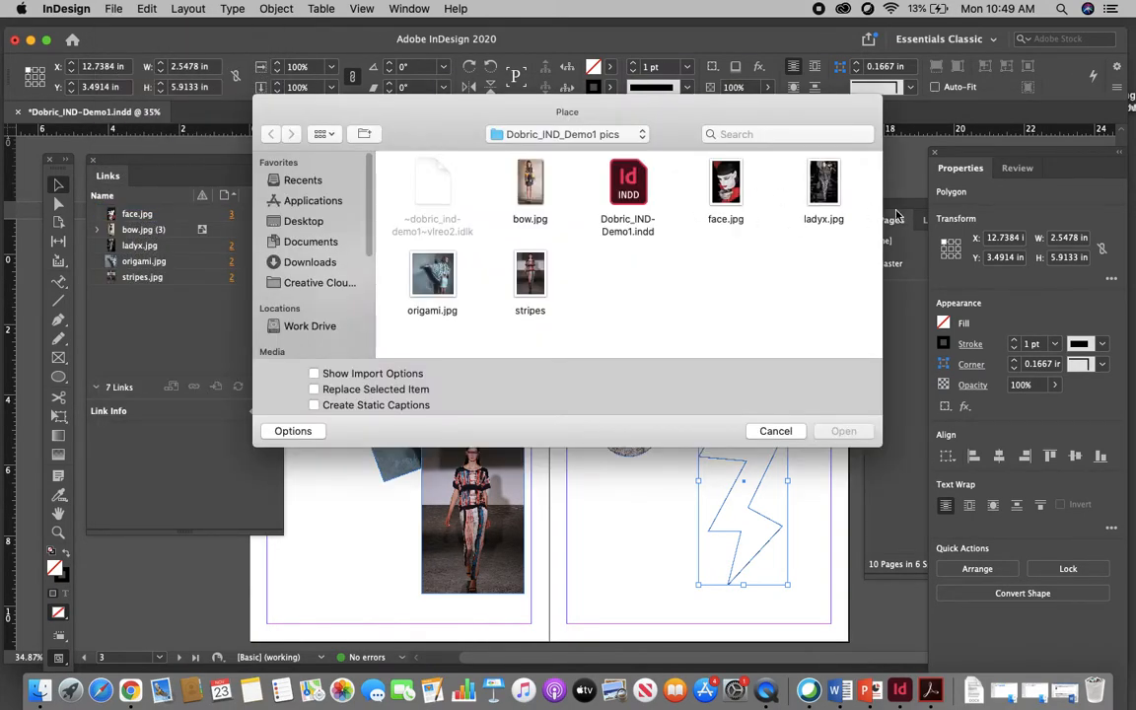
{"action": "left_click", "coordinate": [529, 278]}
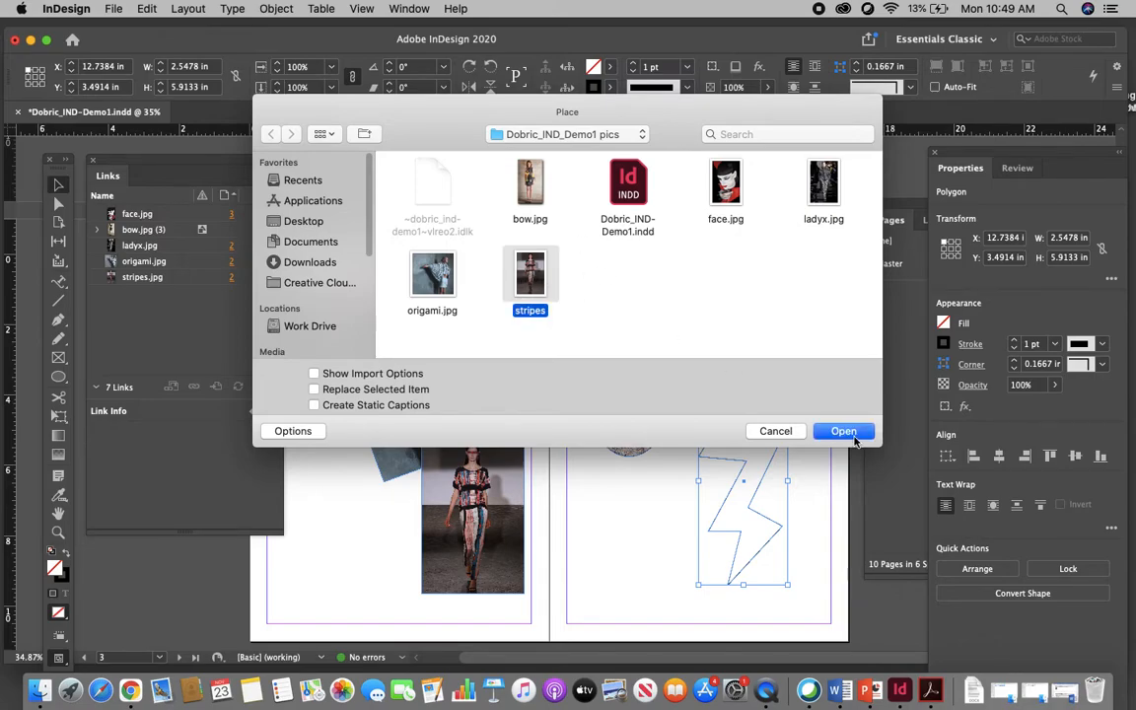
{"action": "left_click", "coordinate": [844, 432]}
{"action": "left_click", "coordinate": [774, 429]}
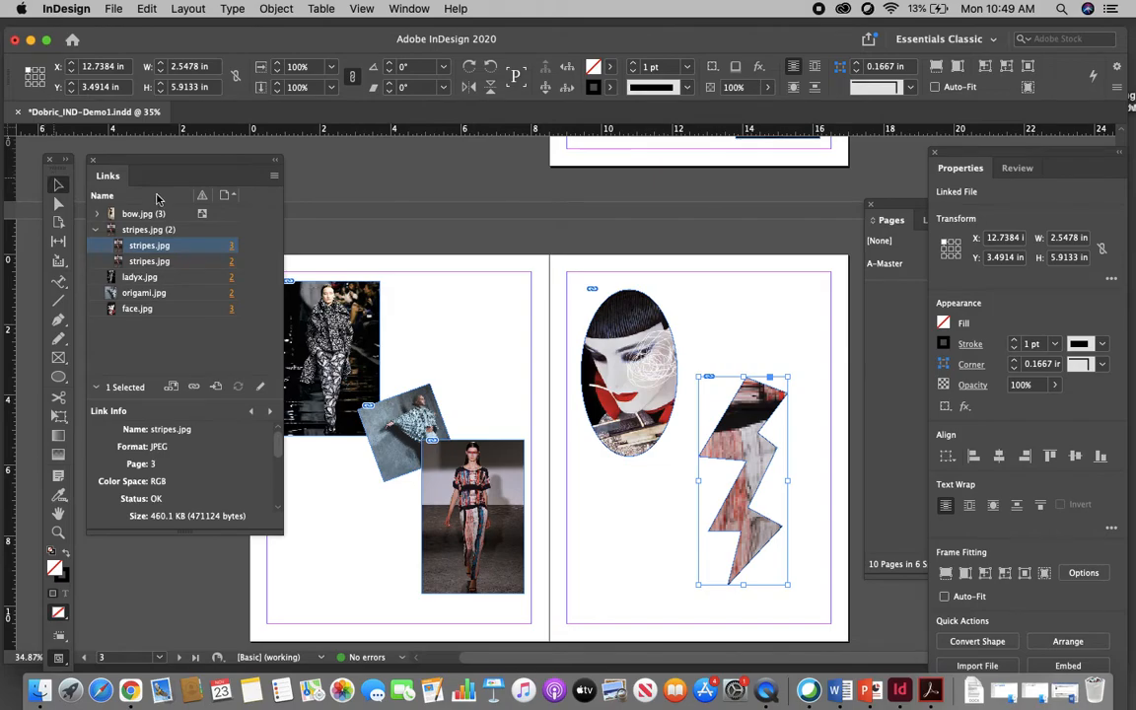
Scale the stripes image inside its lightning-bolt frame down to about 4.5 by 6.7 in.
{"action": "left_click", "coordinate": [58, 203]}
{"action": "left_click", "coordinate": [755, 419]}
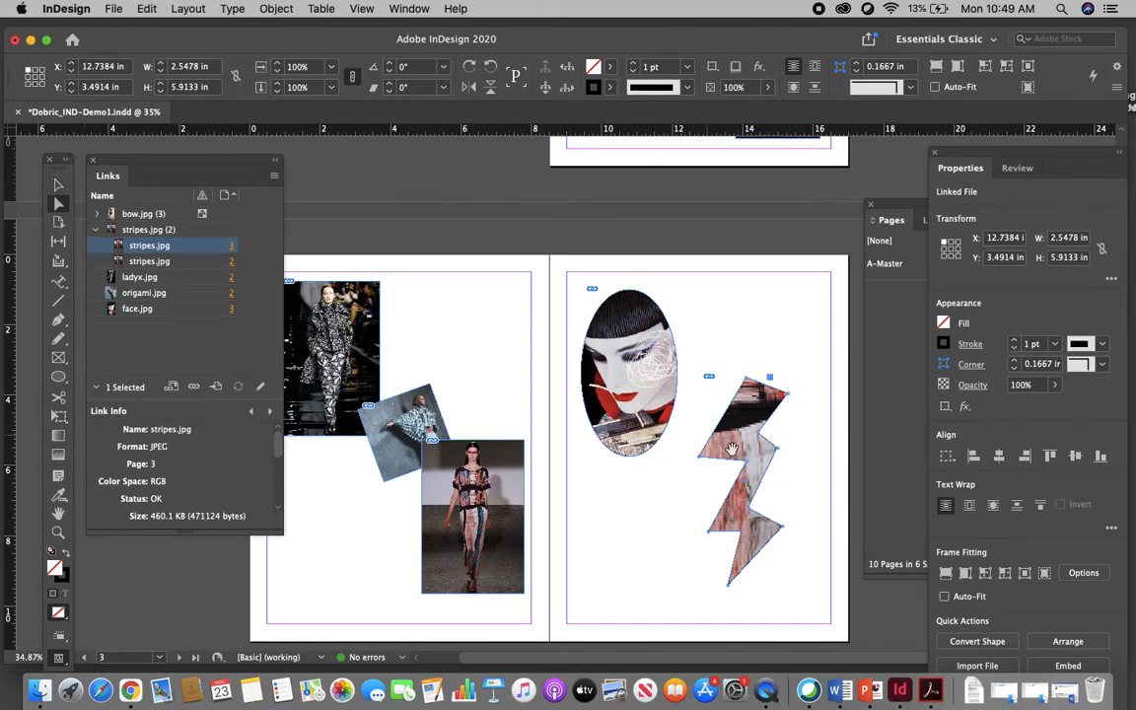
{"action": "left_click", "coordinate": [757, 419]}
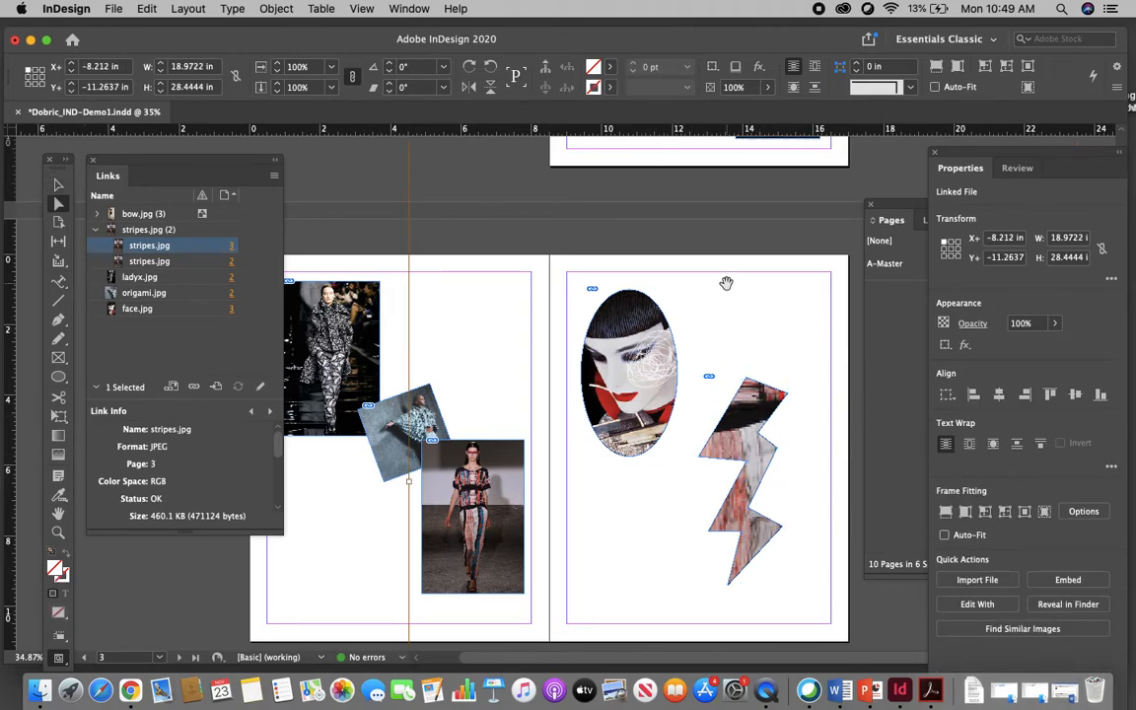
{"action": "key", "text": "super+minus"}
{"action": "key", "text": "super+minus"}
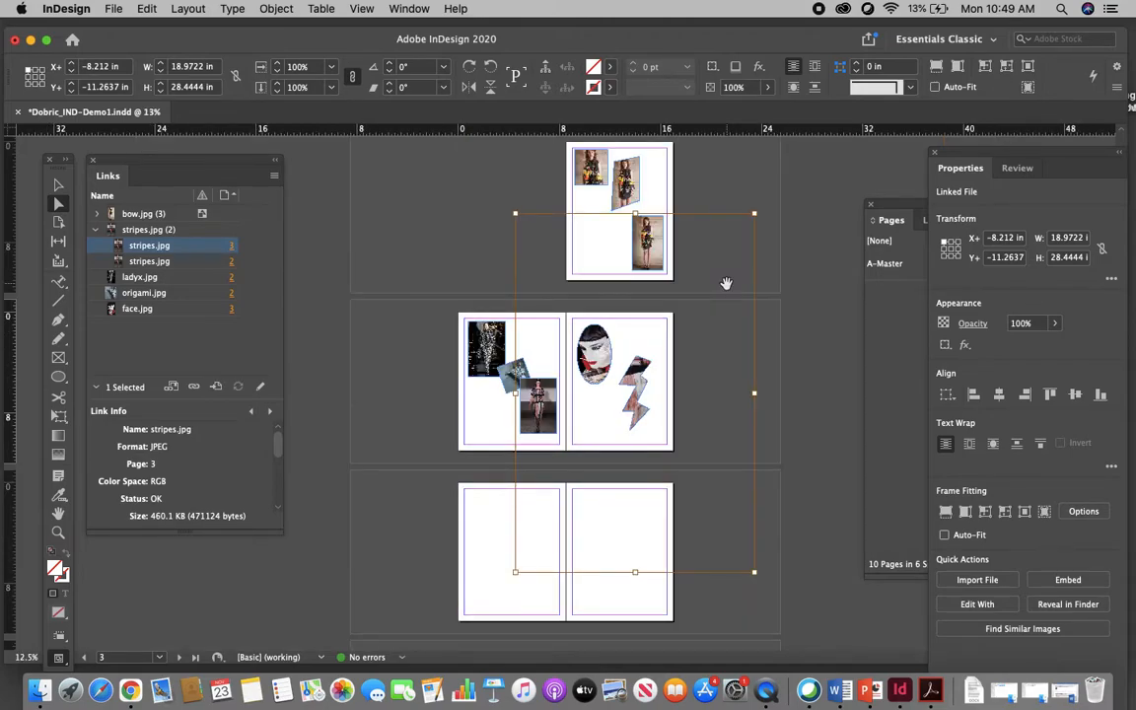
{"action": "left_click_drag", "start_coordinate": [754, 213], "coordinate": [682, 324]}
{"action": "left_click_drag", "start_coordinate": [515, 571], "coordinate": [599, 444]}
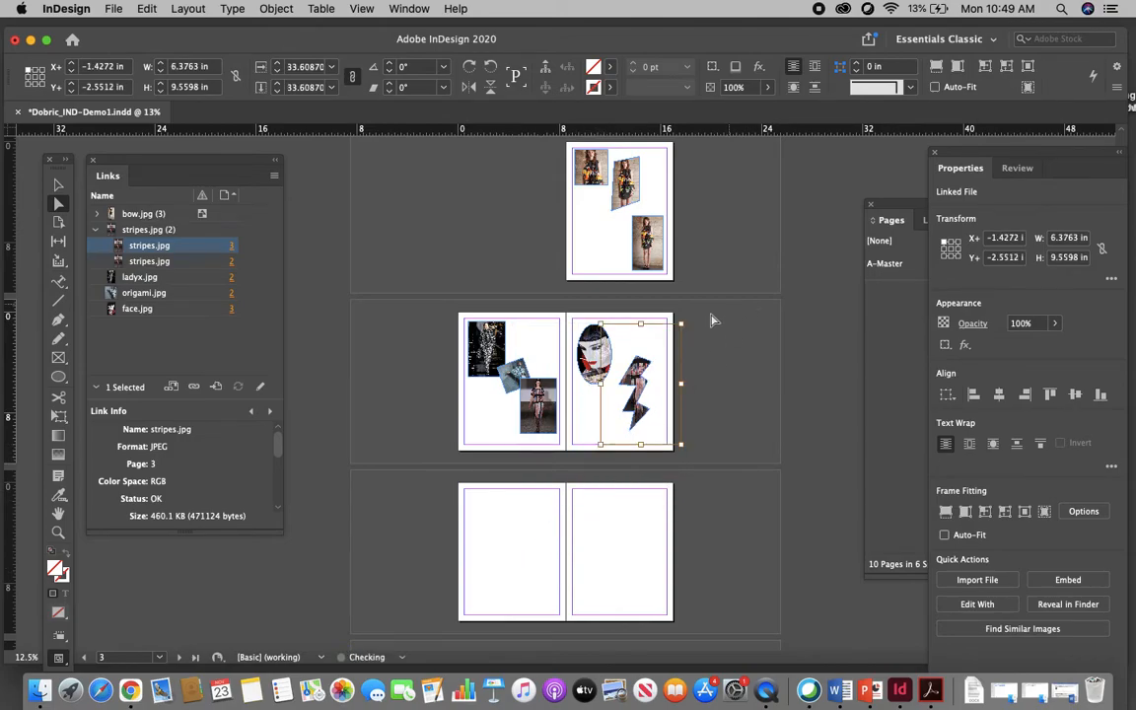
{"action": "left_click_drag", "start_coordinate": [683, 323], "coordinate": [667, 346]}
{"action": "left_click_drag", "start_coordinate": [604, 441], "coordinate": [610, 431]}
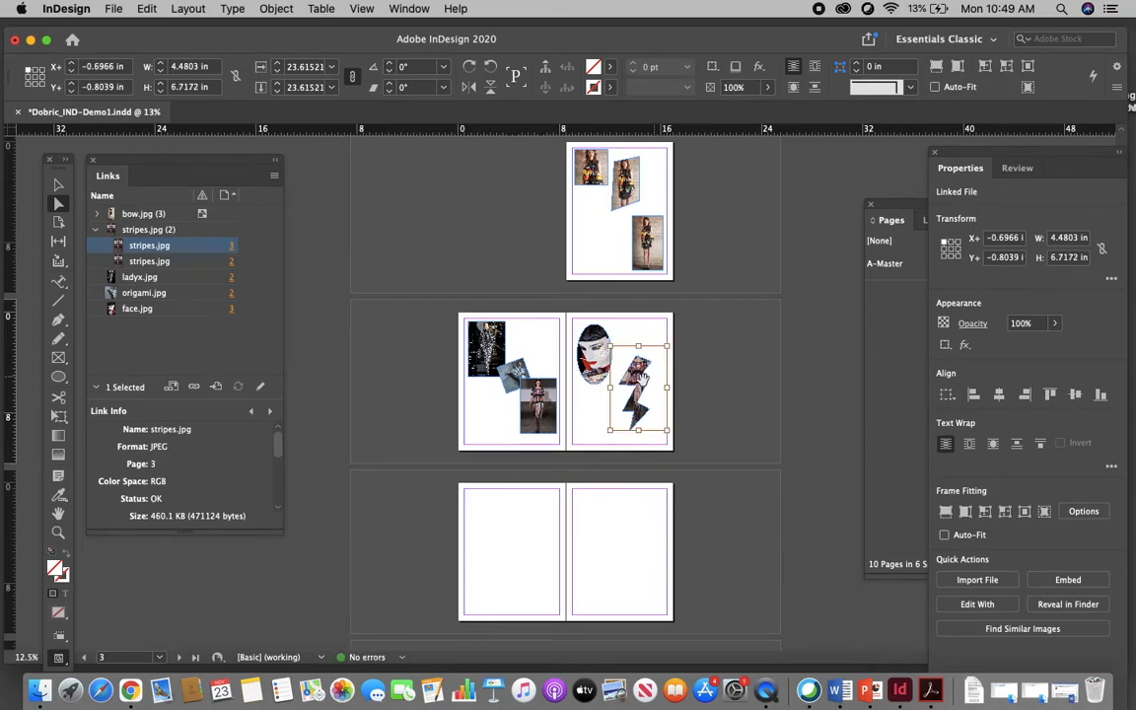
Reposition the stripes image within the lightning bolt so the model's head fits in the upper part of the shape.
{"action": "left_click", "coordinate": [58, 533]}
{"action": "left_click", "coordinate": [599, 343]}
{"action": "left_click", "coordinate": [736, 389]}
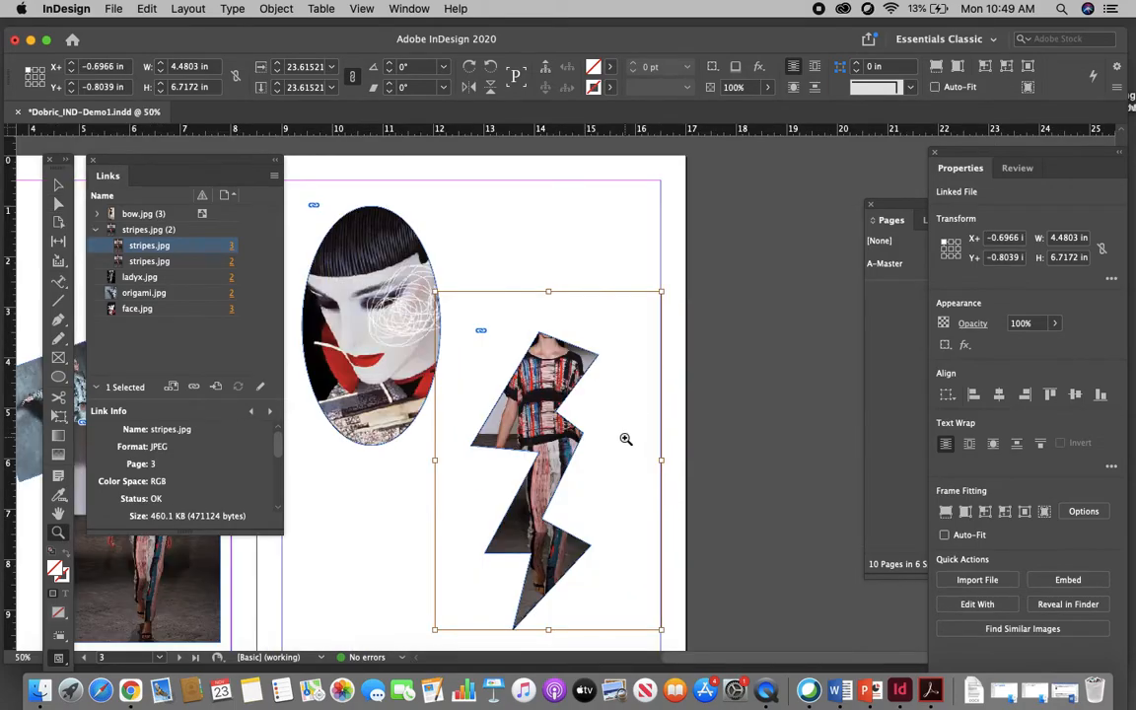
{"action": "left_click", "coordinate": [624, 436]}
{"action": "left_click", "coordinate": [58, 203]}
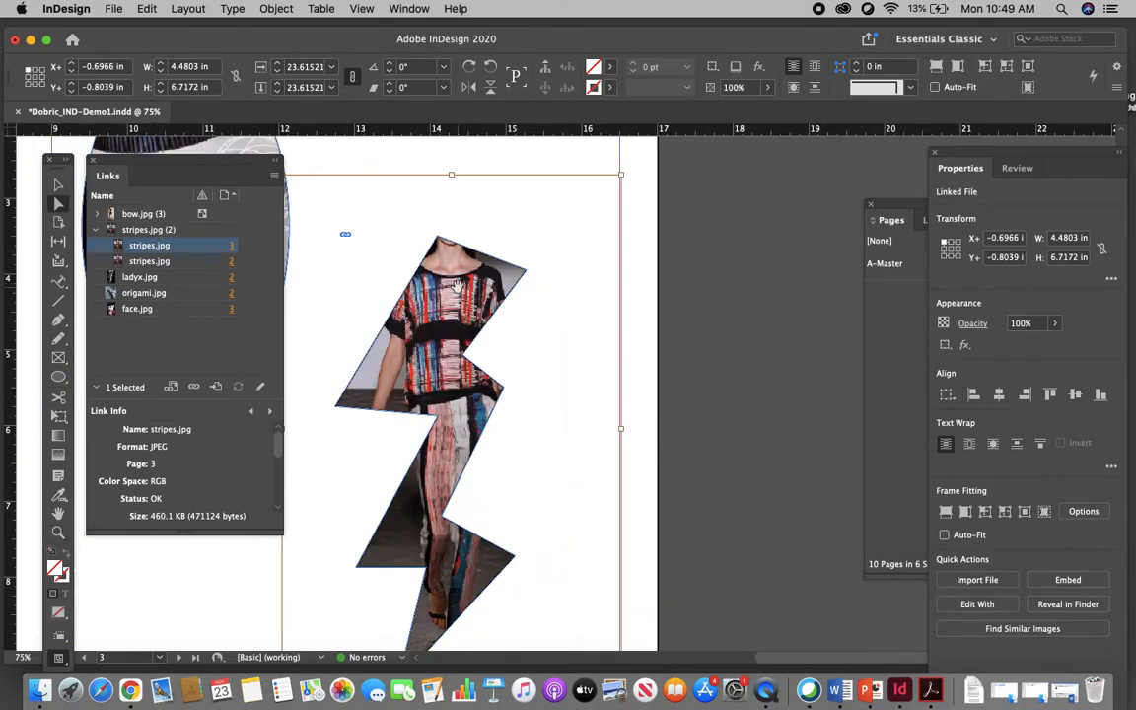
{"action": "left_click_drag", "start_coordinate": [452, 286], "coordinate": [445, 340]}
{"action": "left_click", "coordinate": [722, 279]}
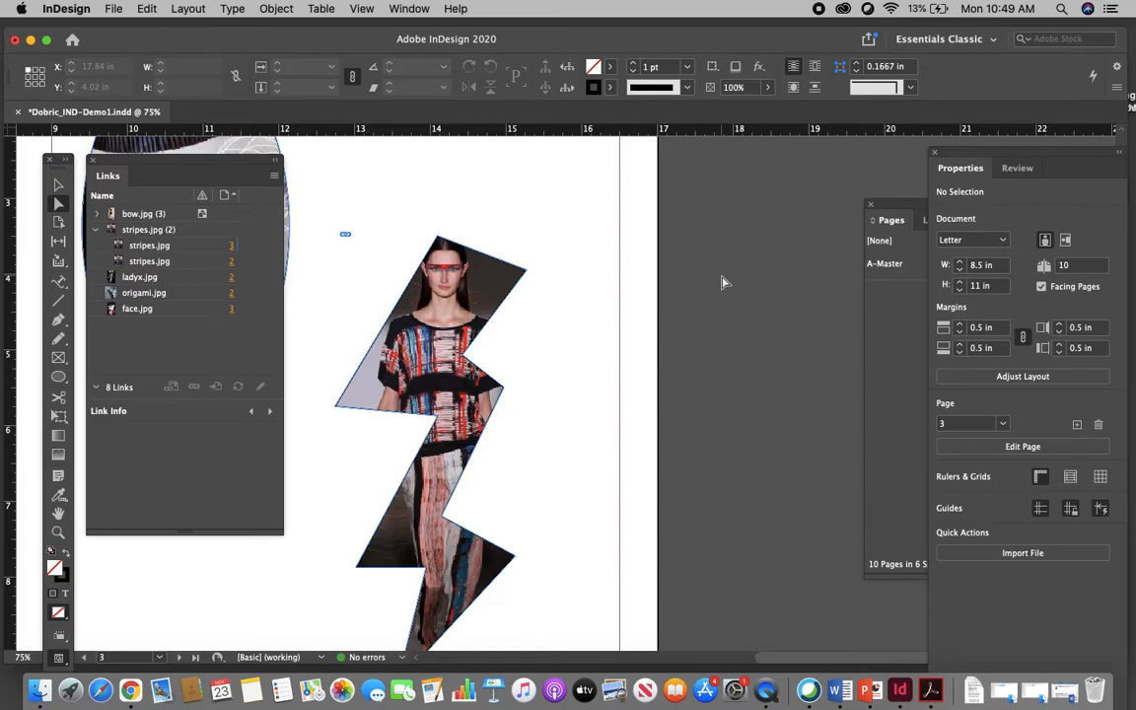
Rearrange the workspace to show the document's layers beside the spread, and add a second layer.
{"action": "key", "text": "super+minus"}
{"action": "key", "text": "super+minus"}
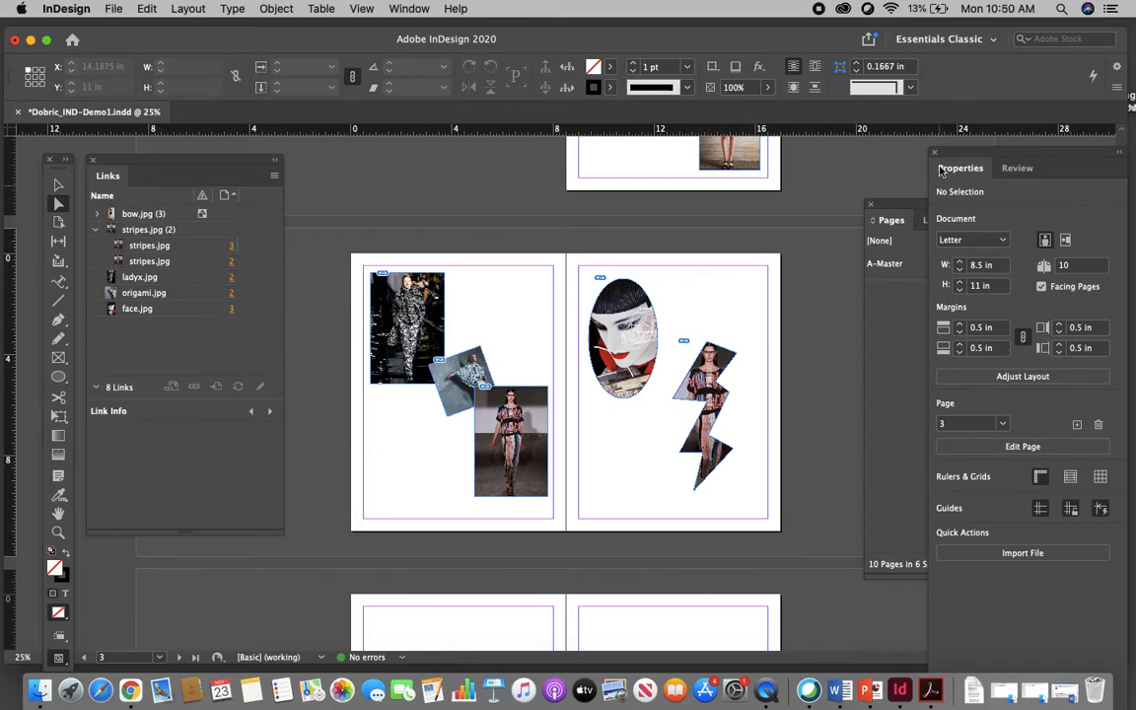
{"action": "left_click_drag", "start_coordinate": [965, 148], "coordinate": [1051, 326]}
{"action": "left_click_drag", "start_coordinate": [952, 205], "coordinate": [821, 217]}
{"action": "left_click", "coordinate": [805, 232]}
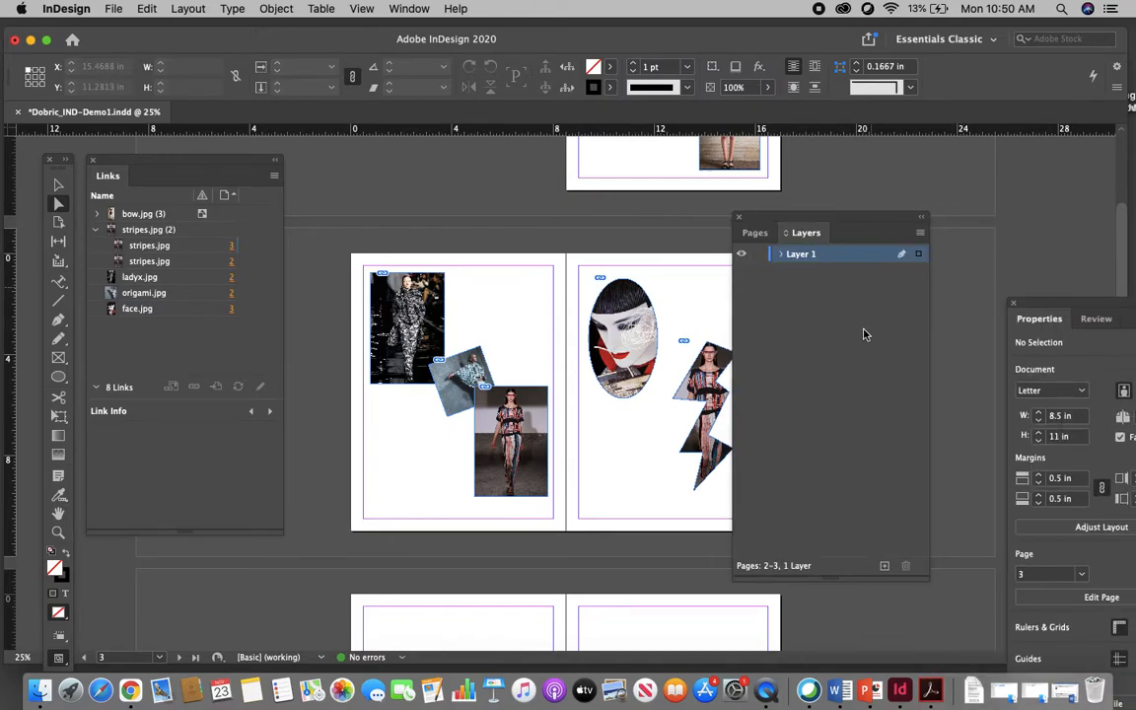
{"action": "left_click_drag", "start_coordinate": [739, 213], "coordinate": [800, 193]}
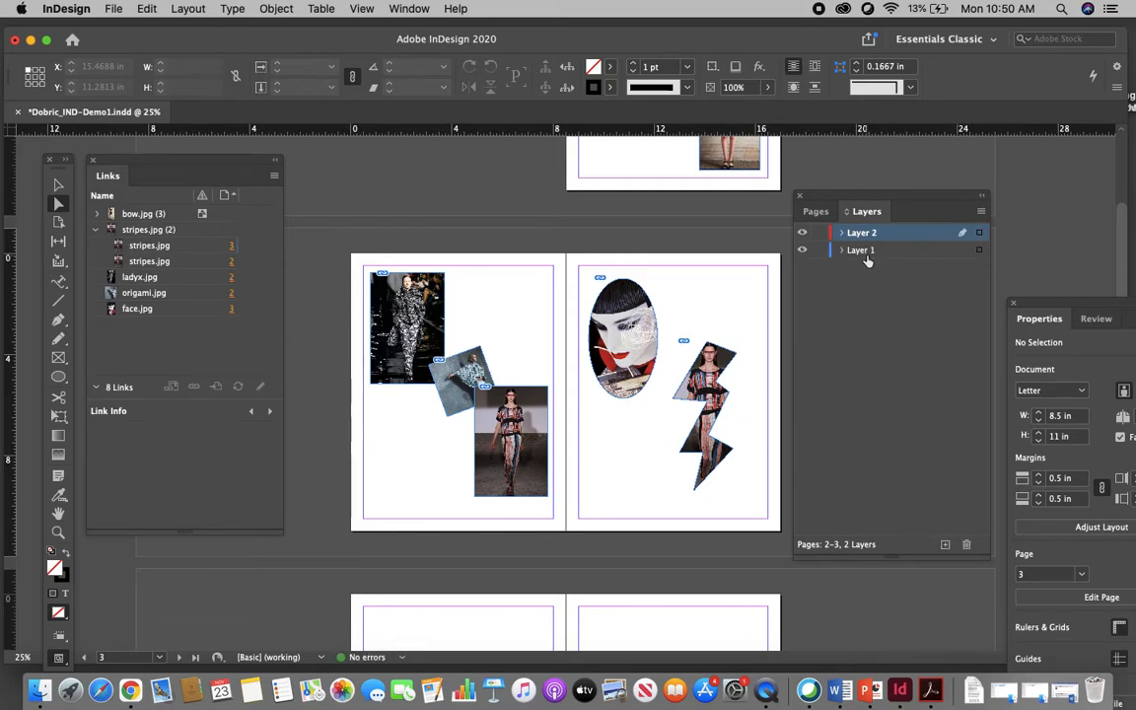
Cut the oval face image and the lightning-bolt image on page 3 from Layer 1.
{"action": "left_click", "coordinate": [868, 252]}
{"action": "key", "text": "v"}
{"action": "left_click_drag", "start_coordinate": [576, 230], "coordinate": [787, 550]}
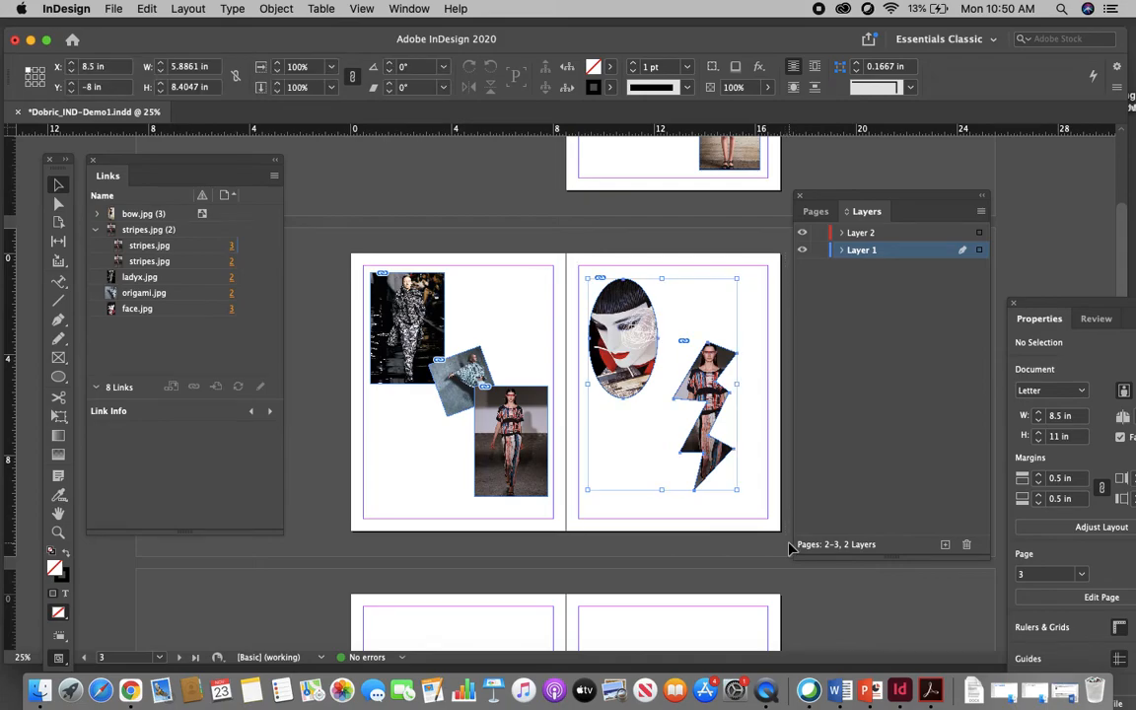
{"action": "left_click_drag", "start_coordinate": [585, 246], "coordinate": [770, 548]}
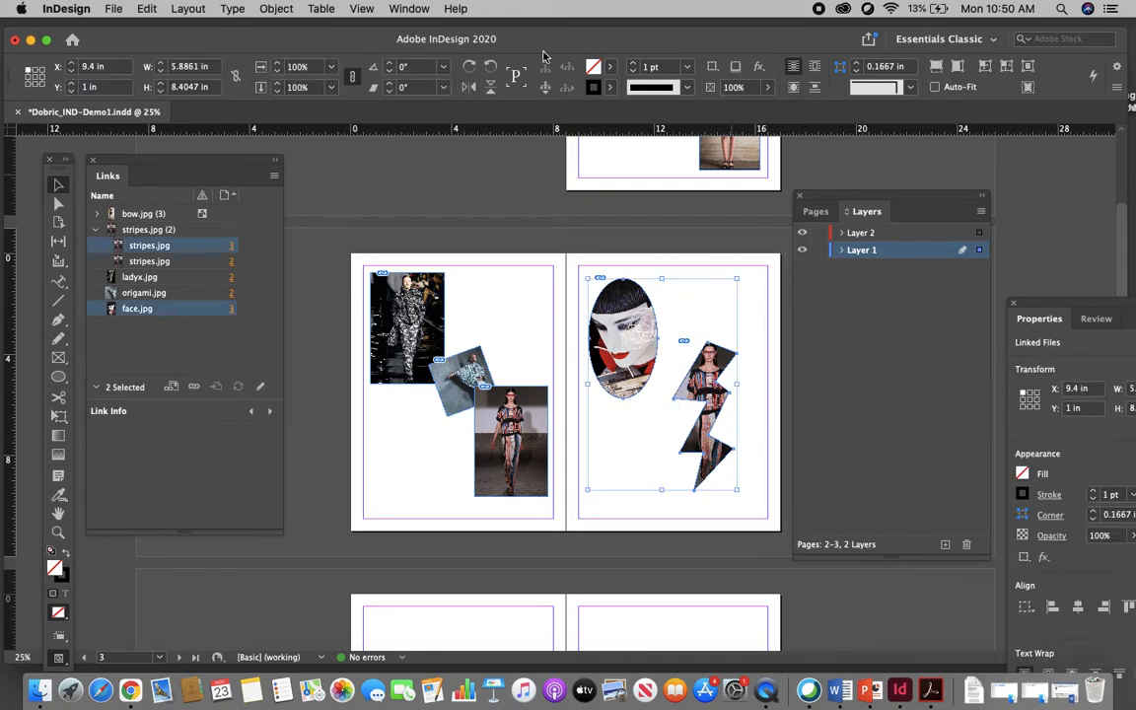
{"action": "left_click", "coordinate": [153, 9]}
{"action": "left_click", "coordinate": [163, 68]}
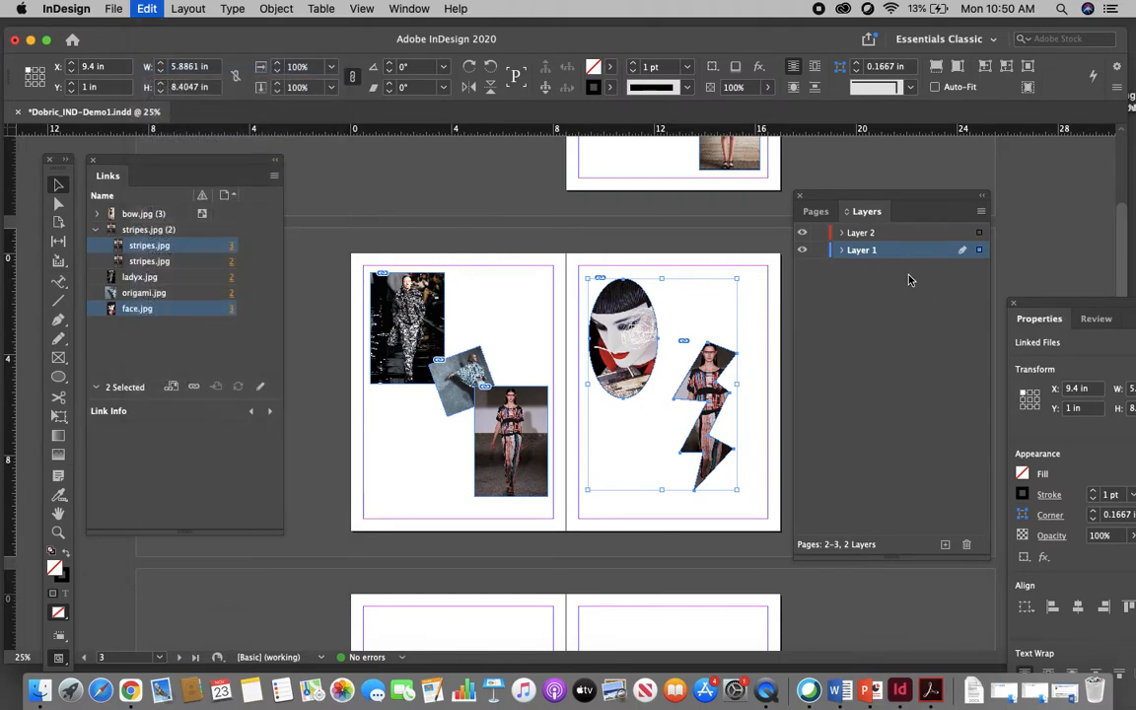
Paste the two cut images onto Layer 2 and position them on page 3.
{"action": "left_click", "coordinate": [873, 237]}
{"action": "left_click", "coordinate": [146, 9]}
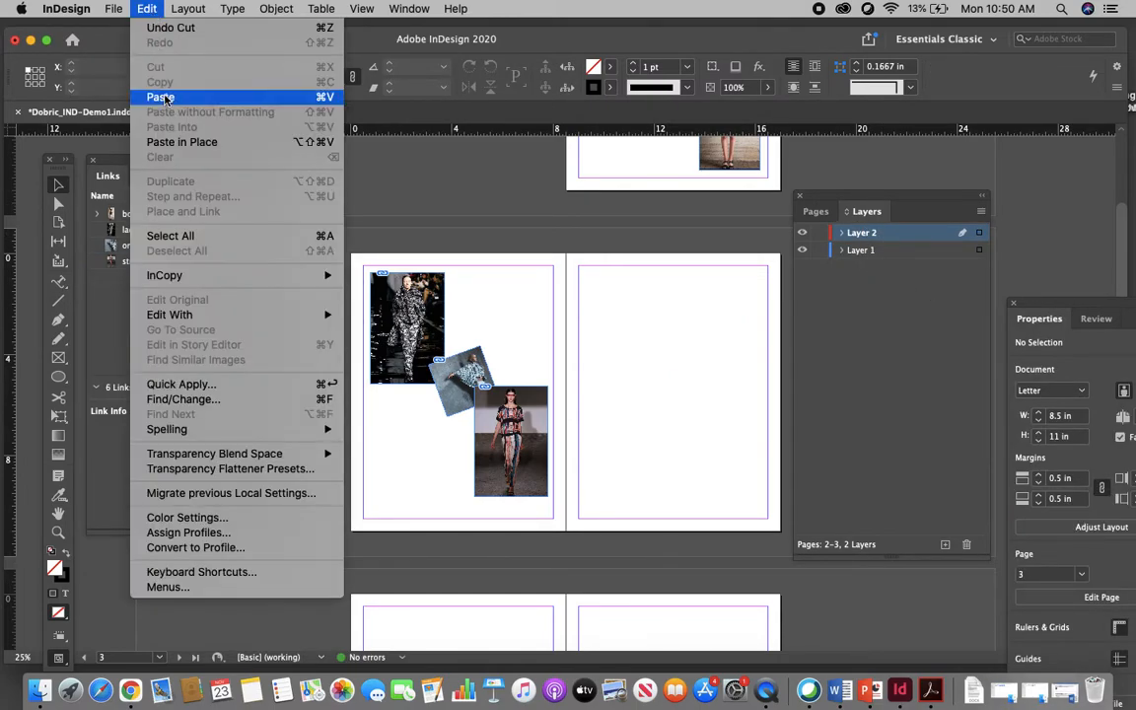
{"action": "left_click", "coordinate": [161, 98]}
{"action": "left_click_drag", "start_coordinate": [525, 330], "coordinate": [631, 324]}
{"action": "left_click", "coordinate": [749, 258]}
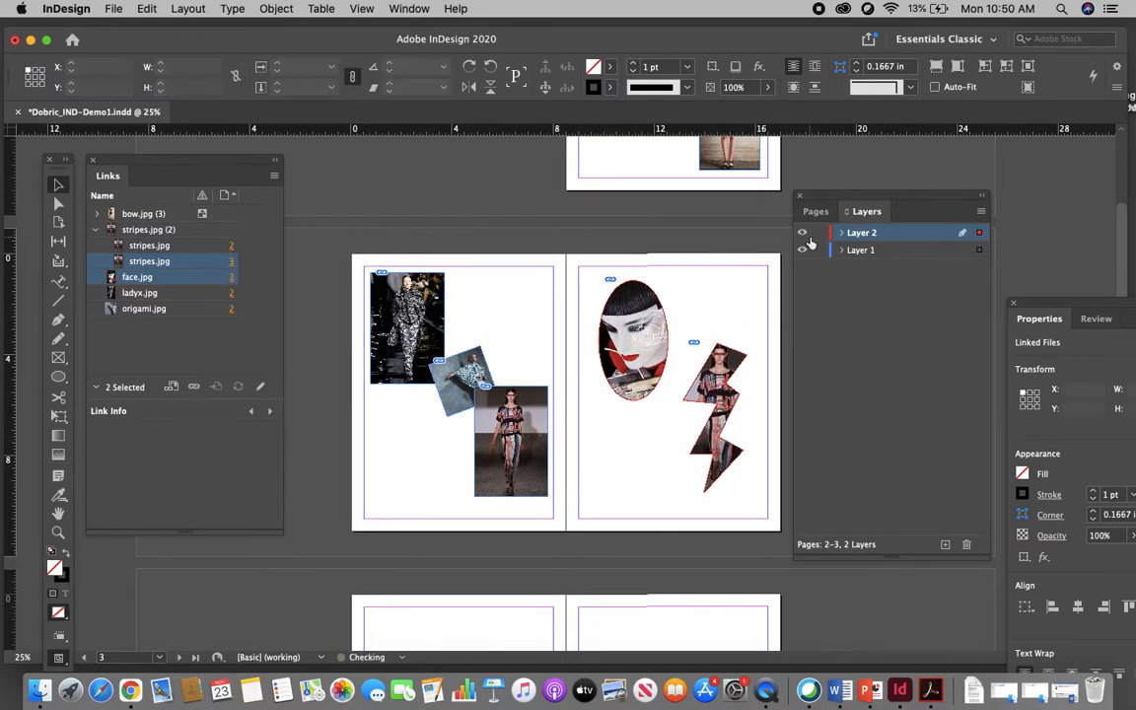
Toggle the visibility of Layer 2 and Layer 1 off and on to check which images each layer holds.
{"action": "left_click", "coordinate": [802, 232]}
{"action": "left_click", "coordinate": [802, 232]}
{"action": "left_click", "coordinate": [802, 233]}
{"action": "left_click", "coordinate": [802, 233]}
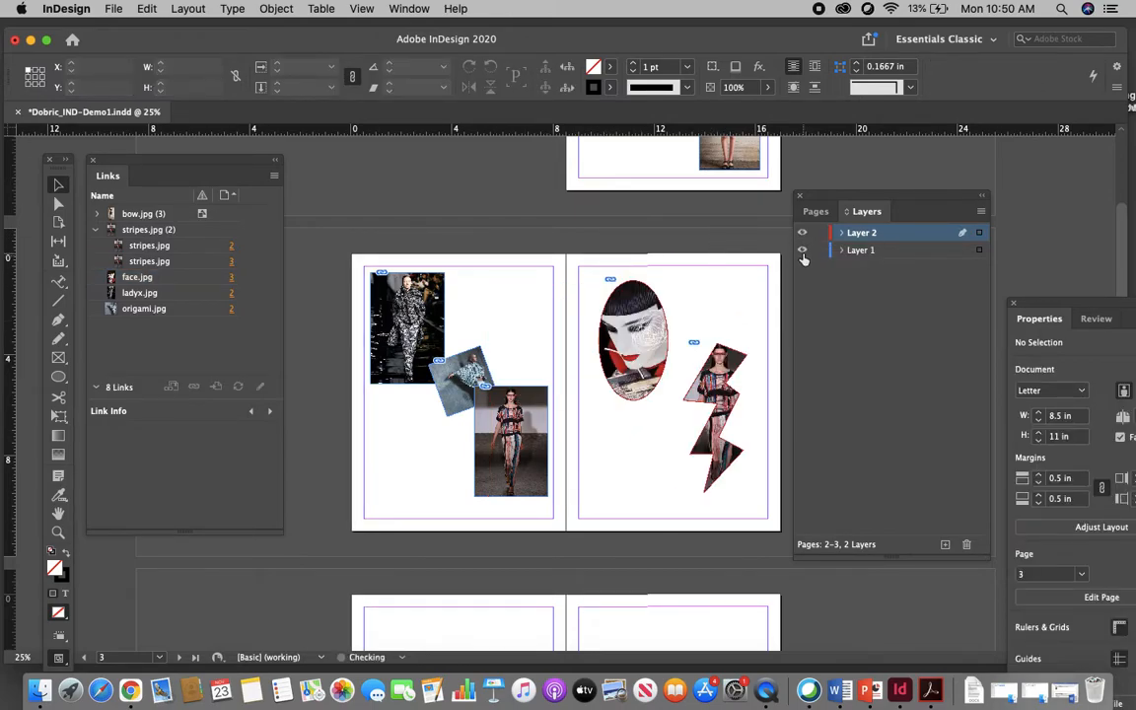
{"action": "left_click", "coordinate": [803, 252]}
{"action": "left_click", "coordinate": [803, 252]}
{"action": "left_click", "coordinate": [802, 252]}
{"action": "left_click", "coordinate": [802, 251]}
Lock Layer 2 and, on Layer 1, draw a rectangle about 6.4 by 8.6 in around the two images on page 3.
{"action": "left_click", "coordinate": [818, 233]}
{"action": "left_click", "coordinate": [889, 252]}
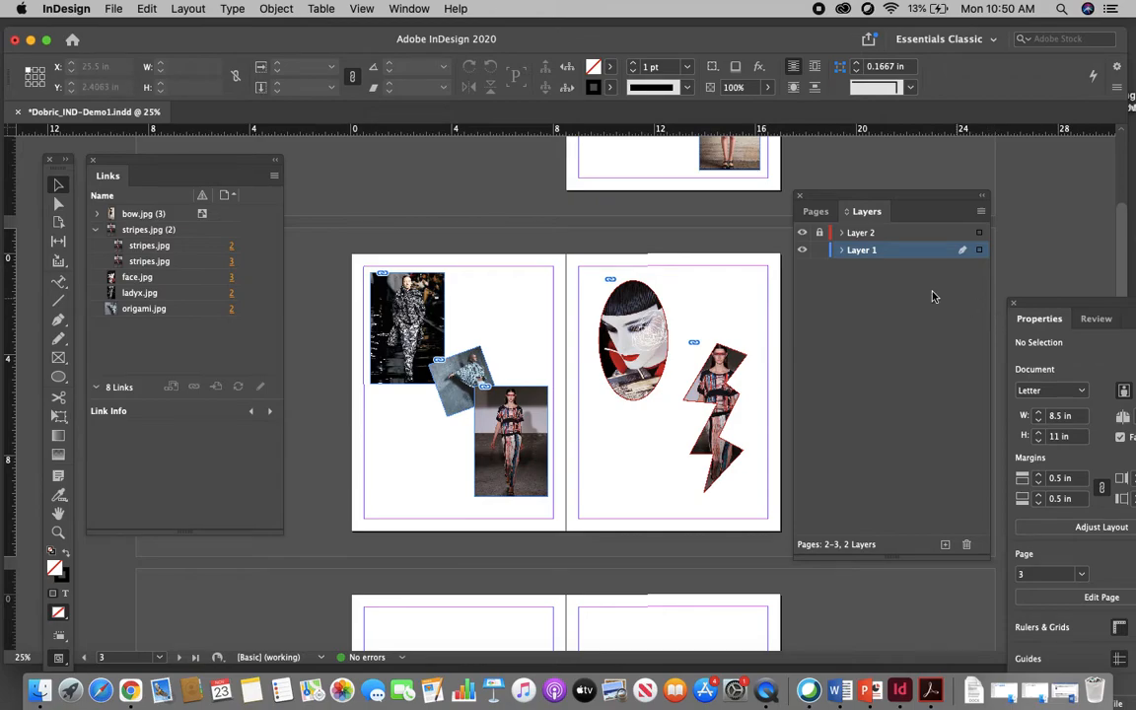
{"action": "left_click", "coordinate": [59, 377]}
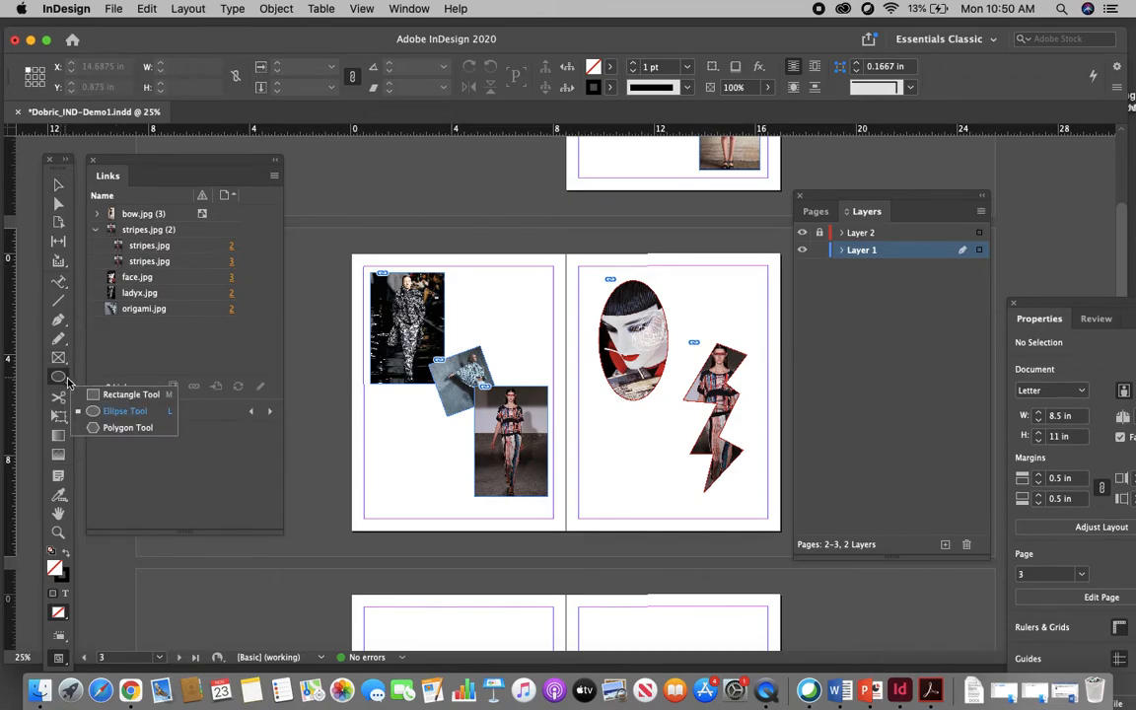
{"action": "left_click", "coordinate": [130, 398]}
{"action": "left_click_drag", "start_coordinate": [591, 280], "coordinate": [754, 498]}
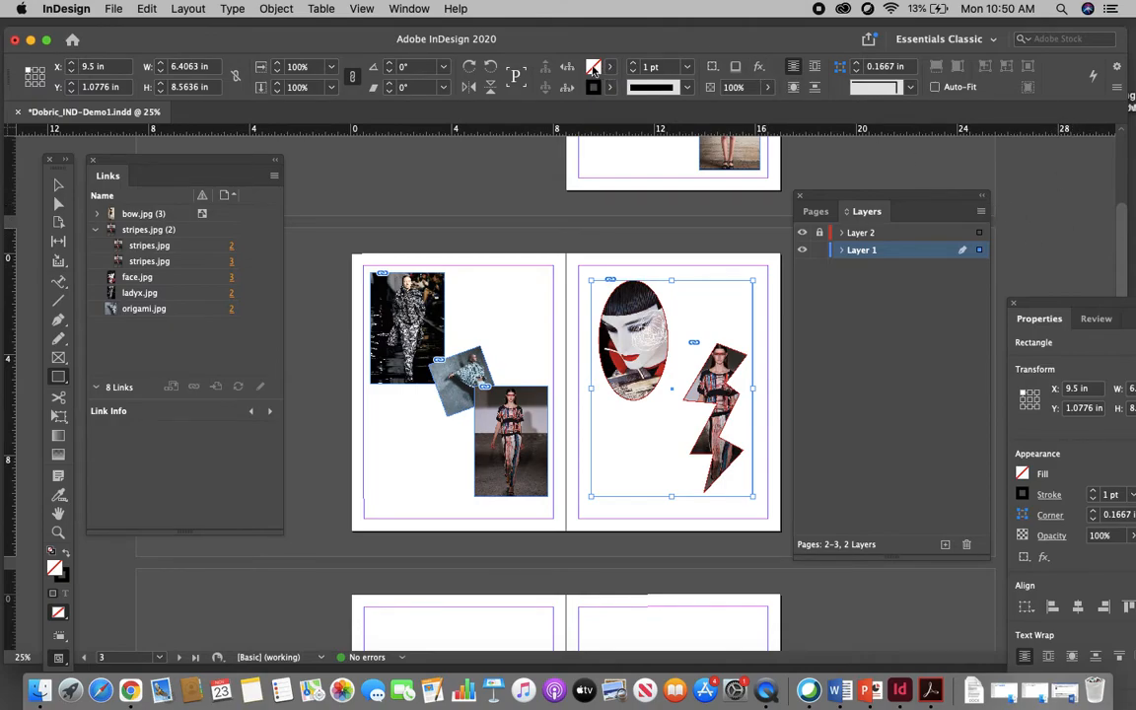
Give the rectangle on page 3 a White Diamond stroke with a weight of 10 pt.
{"action": "left_click_drag", "start_coordinate": [1085, 303], "coordinate": [925, 292]}
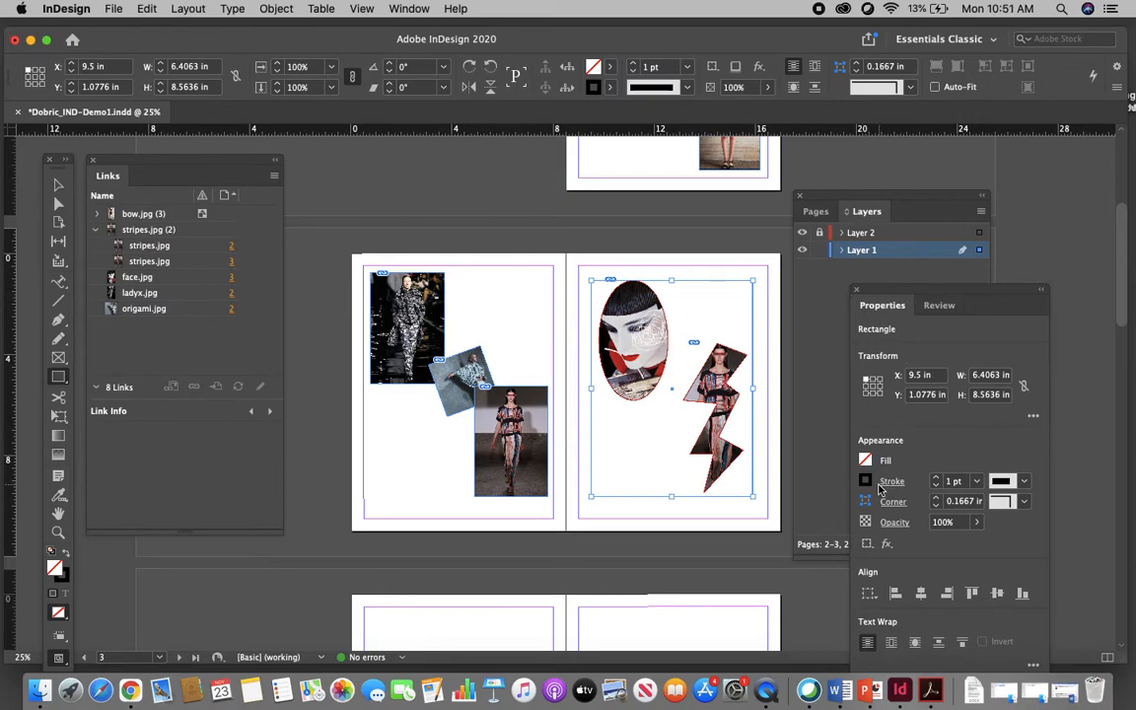
{"action": "left_click", "coordinate": [1025, 483]}
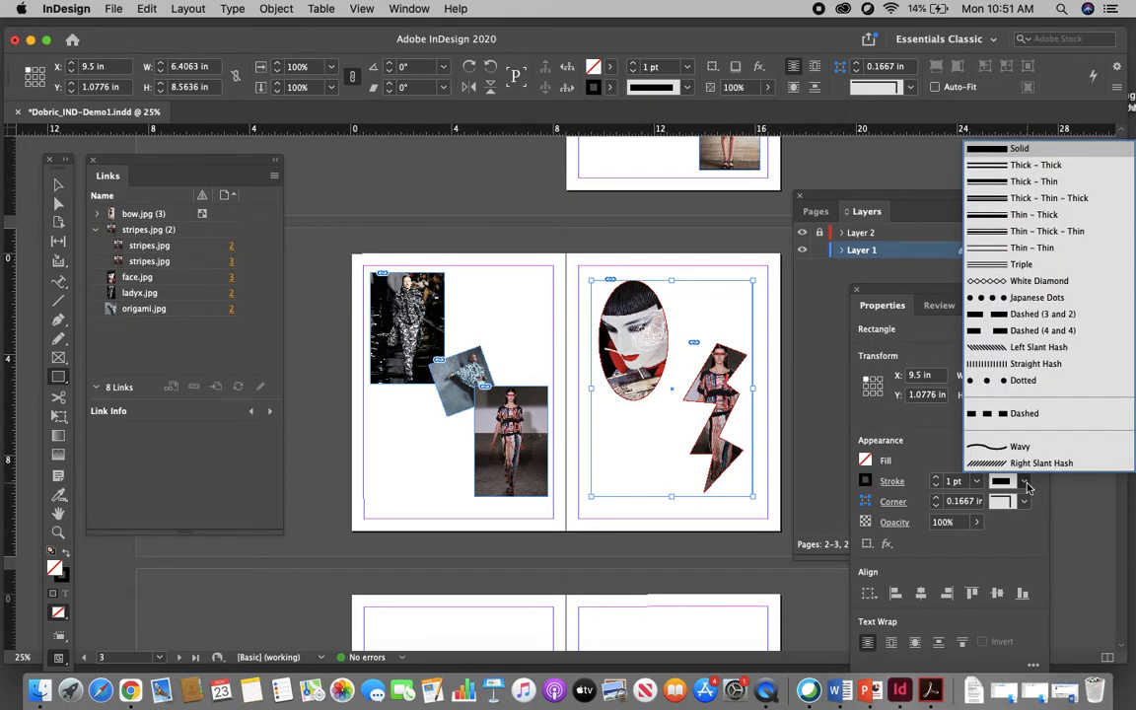
{"action": "left_click", "coordinate": [989, 283]}
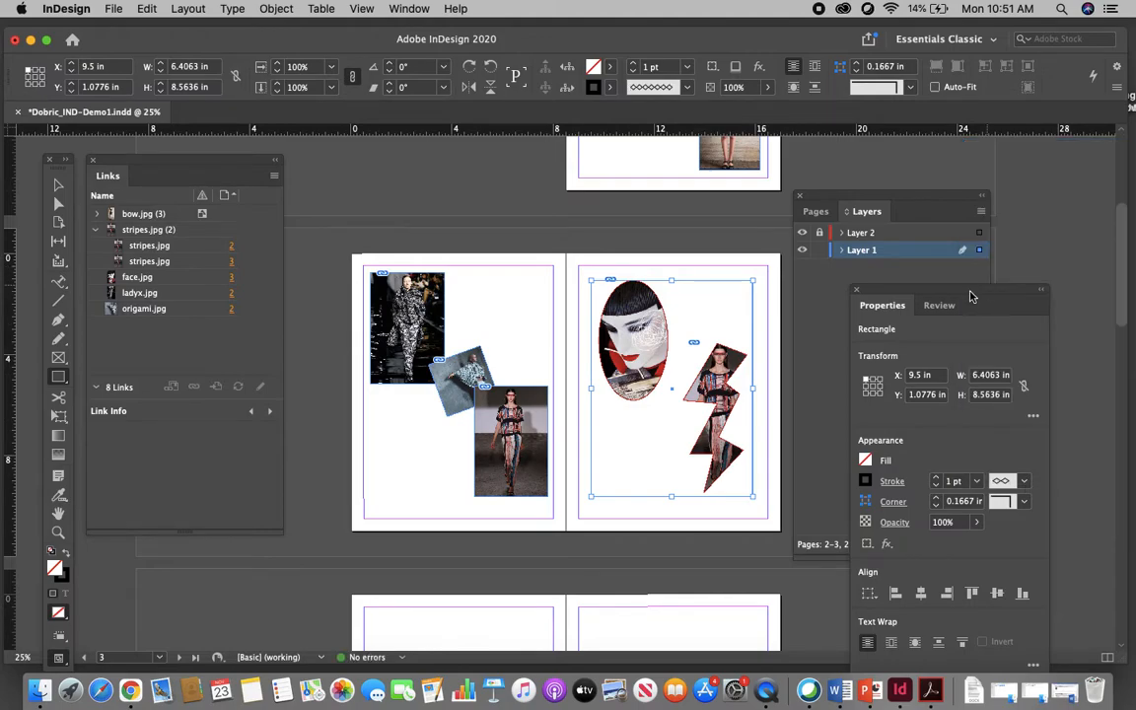
{"action": "left_click", "coordinate": [978, 482]}
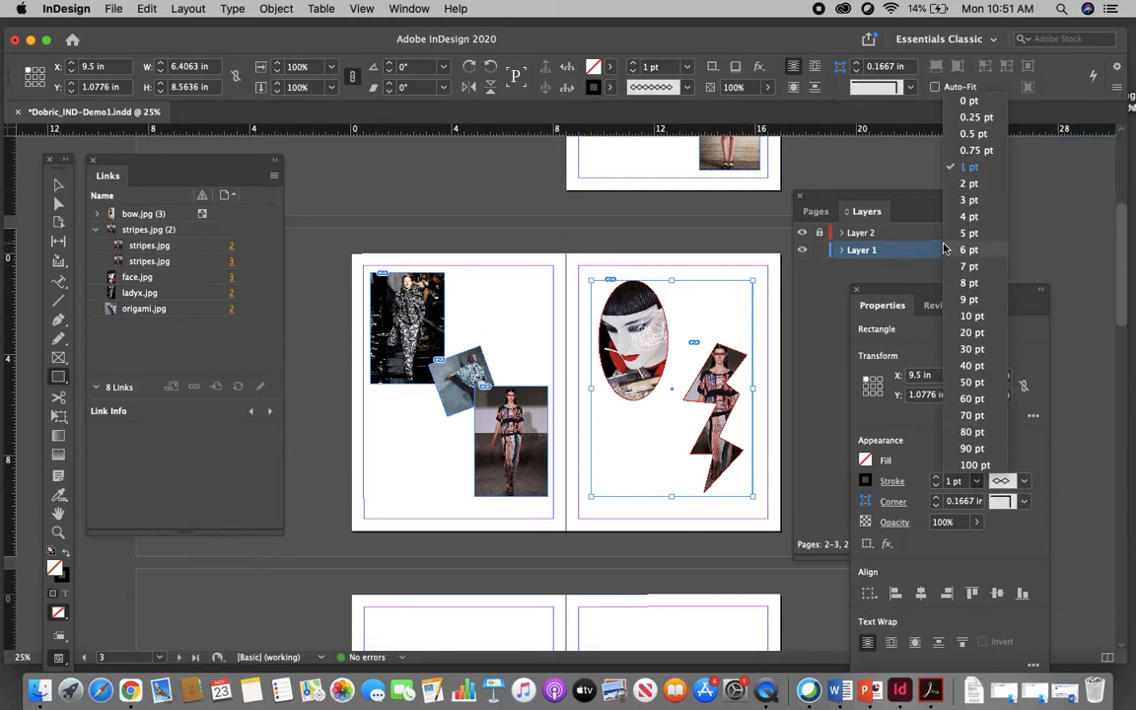
{"action": "left_click", "coordinate": [979, 318]}
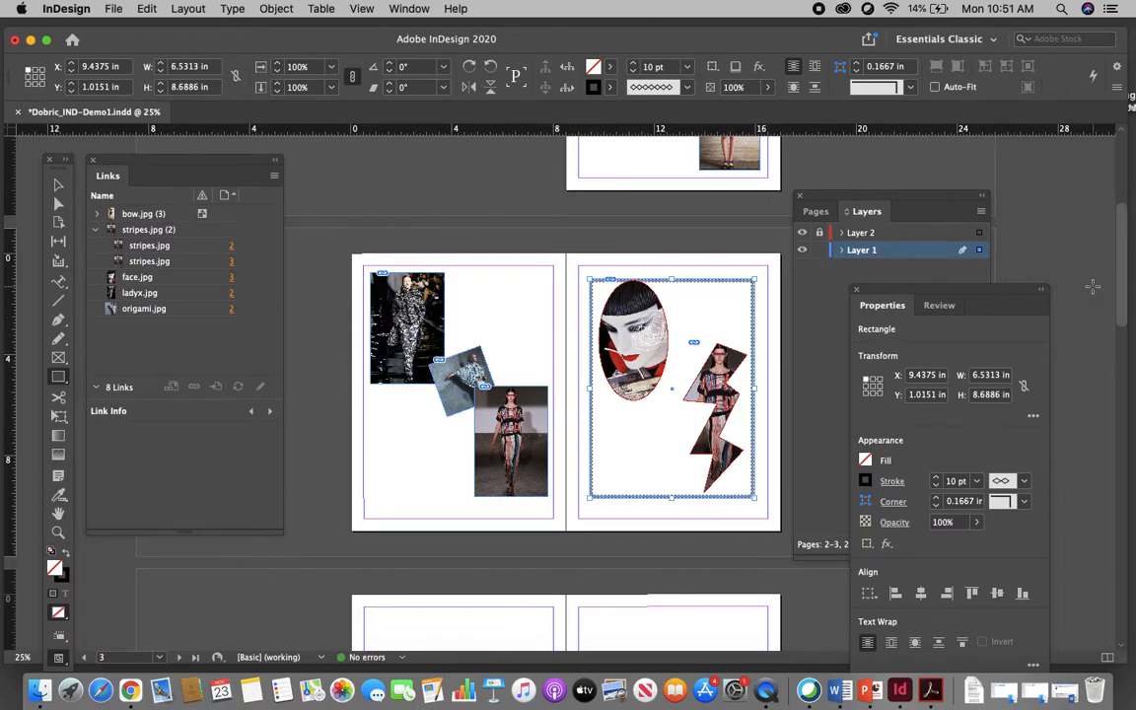
Fill the rectangle on page 3 with a purple picked in the Color Picker, R 177, G 120, B 184 (#b178b8).
{"action": "left_click", "coordinate": [867, 462]}
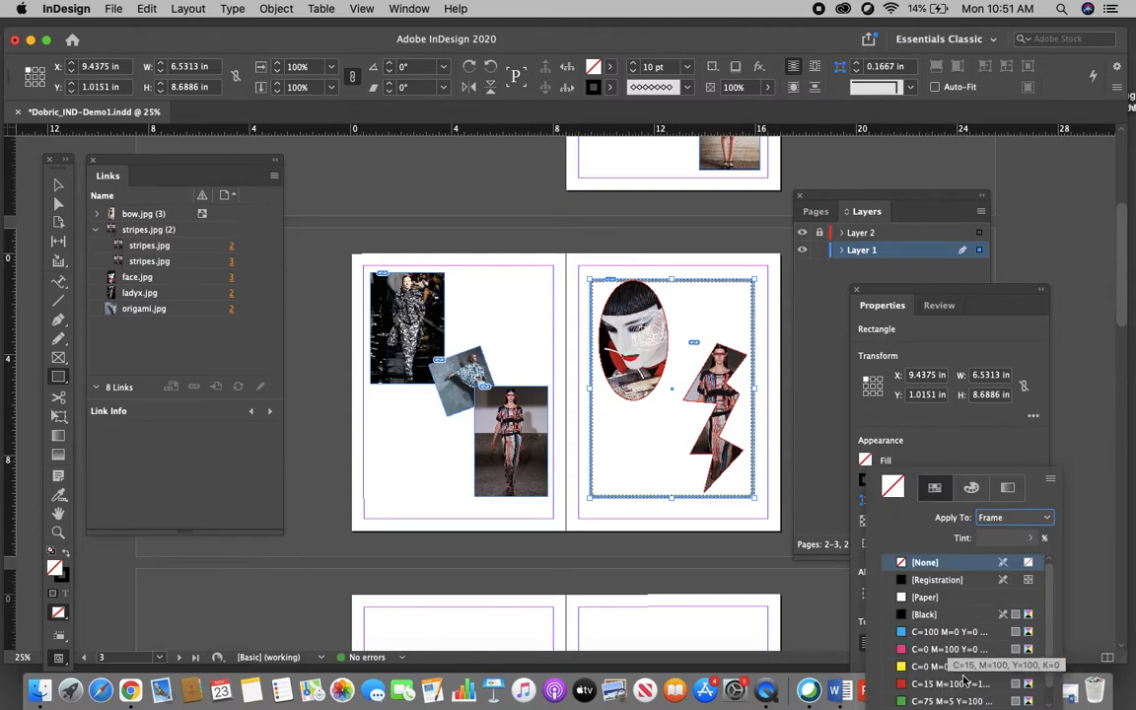
{"action": "left_click", "coordinate": [874, 464]}
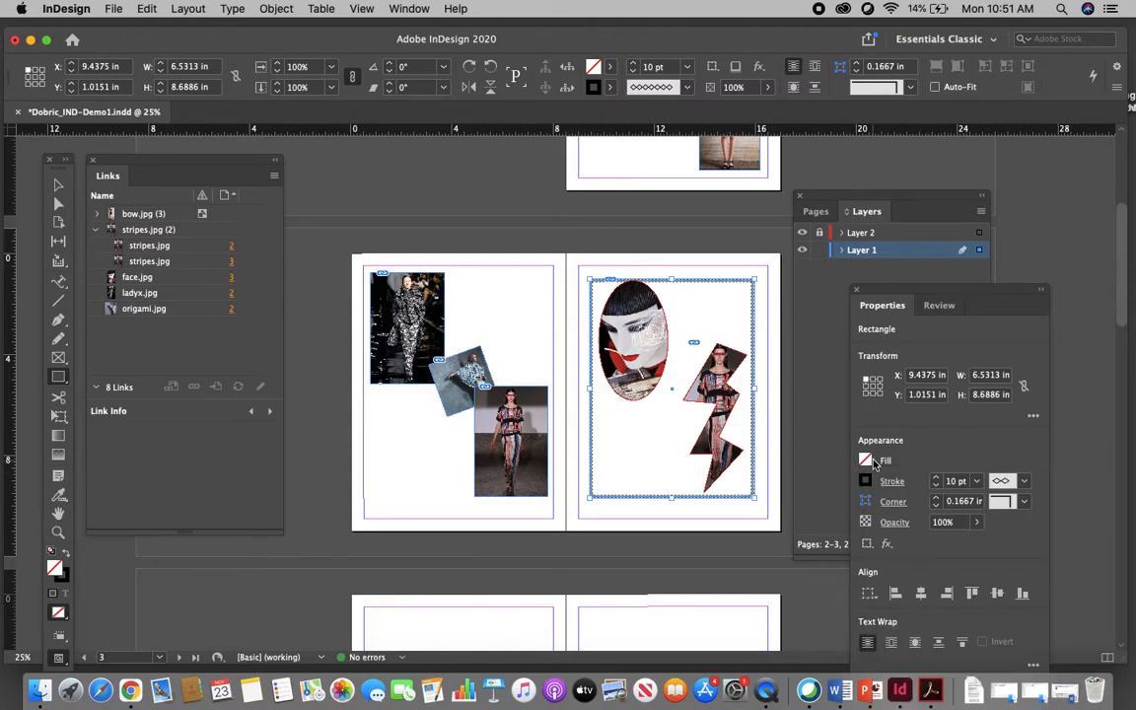
{"action": "left_click", "coordinate": [866, 462]}
{"action": "double_click", "coordinate": [889, 486]}
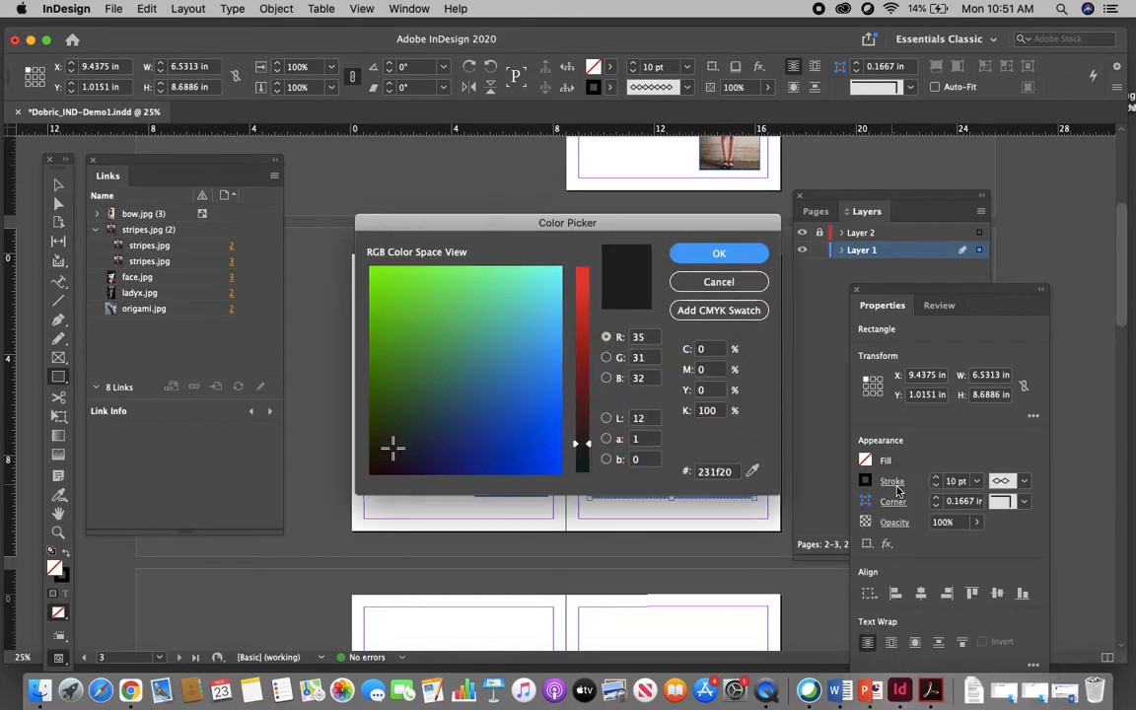
{"action": "left_click", "coordinate": [581, 329]}
{"action": "left_click", "coordinate": [548, 373]}
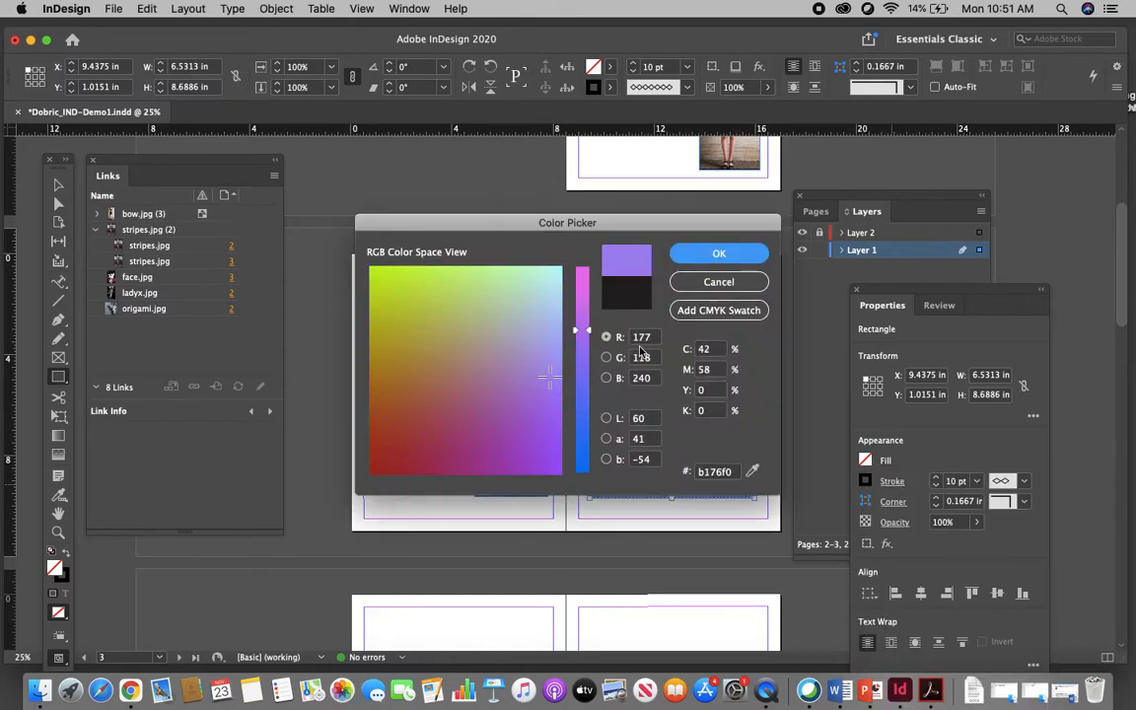
{"action": "left_click", "coordinate": [690, 254]}
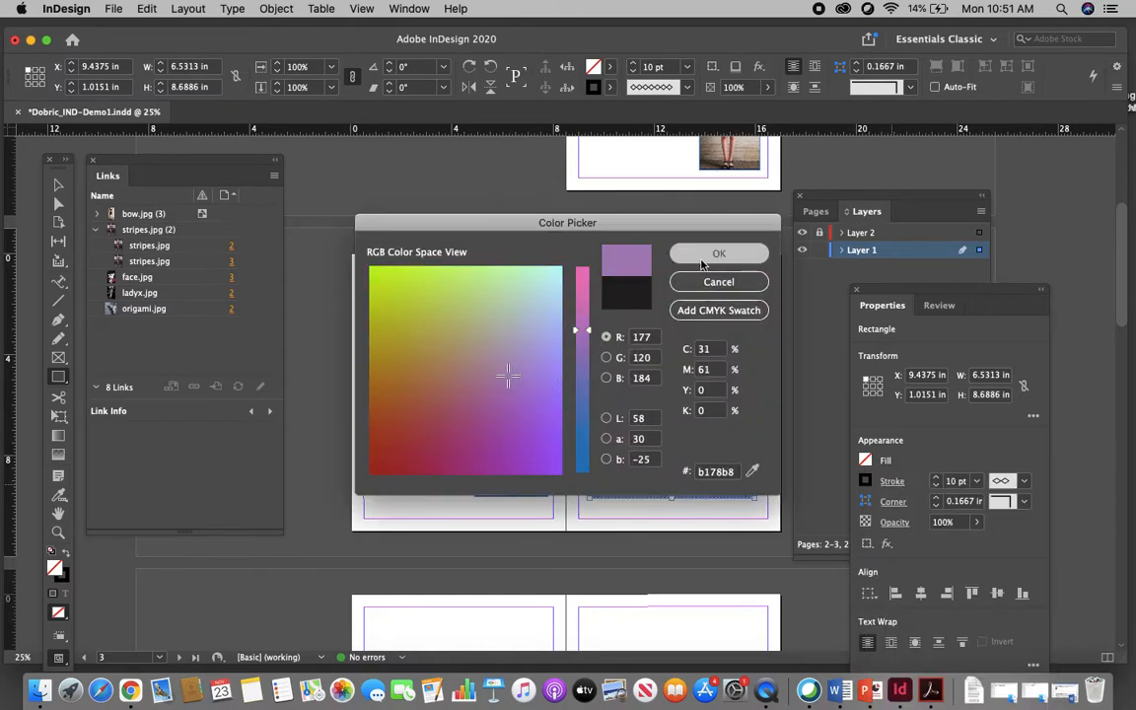
{"action": "left_click", "coordinate": [706, 312]}
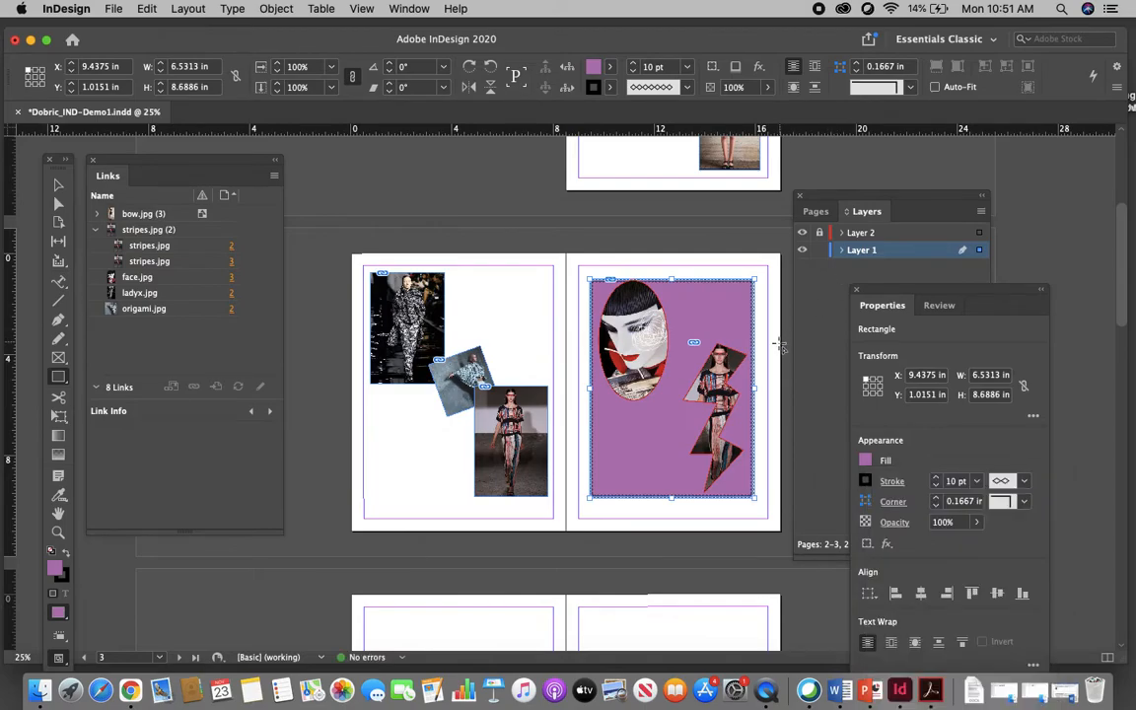
View page 3 up close and toggle Layer 1 off and on to examine the rectangle, leaving the layer hidden.
{"action": "left_click_drag", "start_coordinate": [872, 296], "coordinate": [944, 292]}
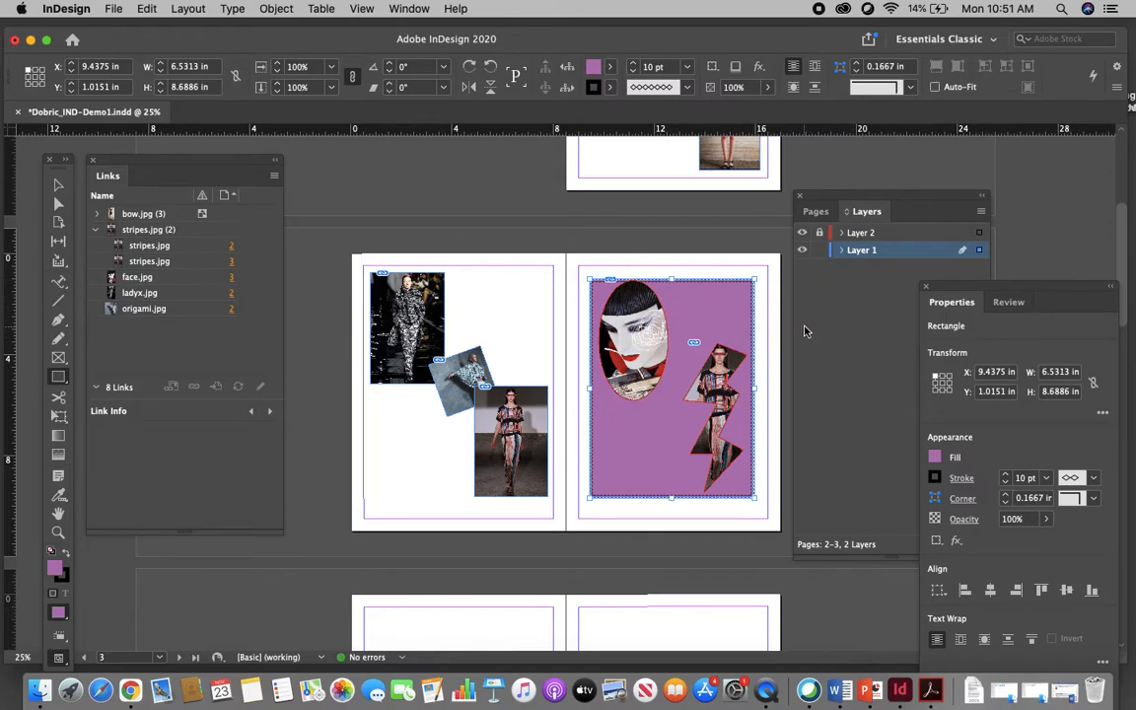
{"action": "key", "text": "z"}
{"action": "left_click", "coordinate": [646, 365]}
{"action": "left_click", "coordinate": [579, 408]}
{"action": "key", "text": "v"}
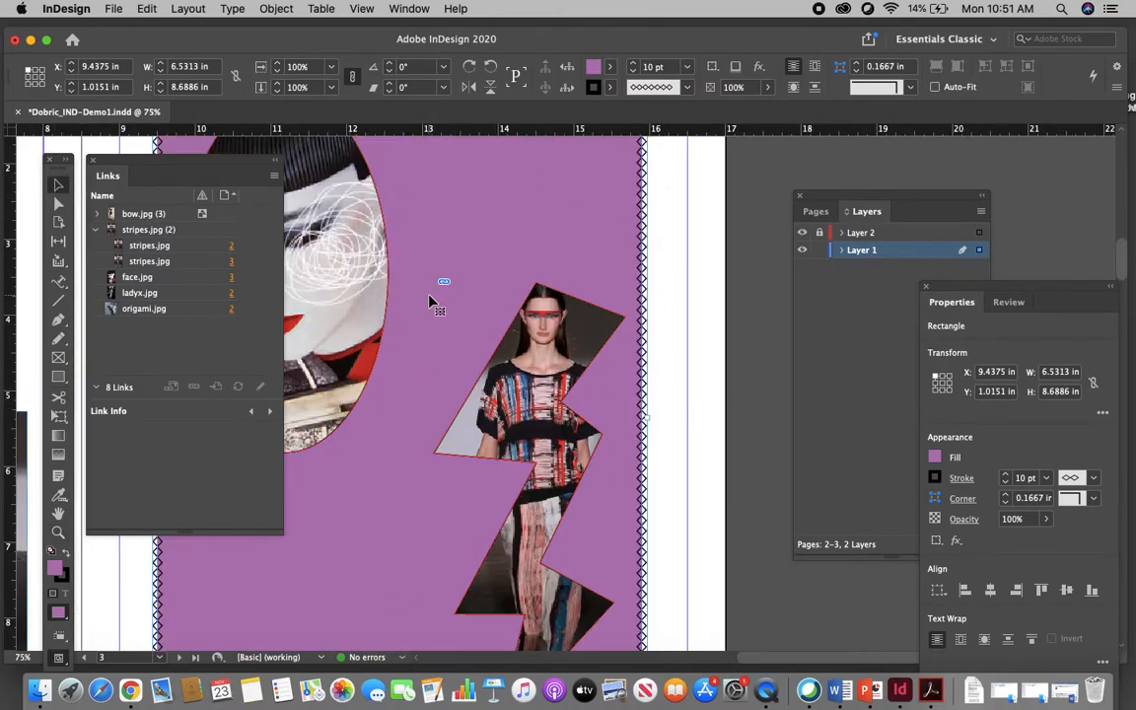
{"action": "left_click_drag", "start_coordinate": [430, 302], "coordinate": [555, 319]}
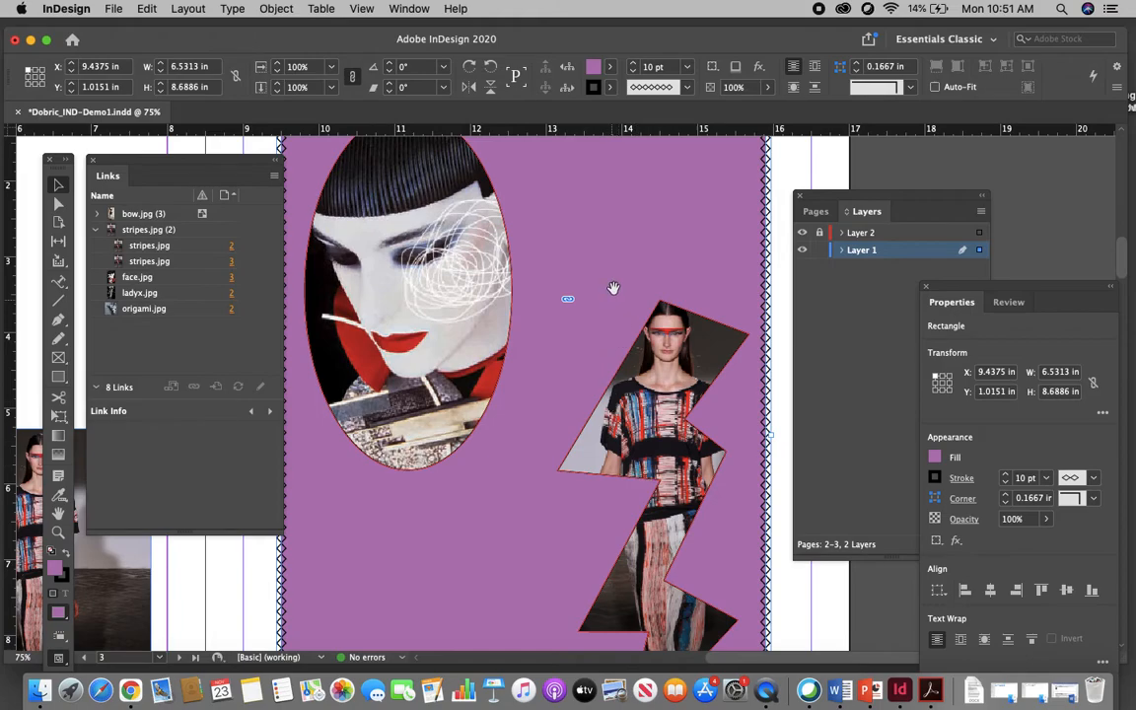
{"action": "left_click", "coordinate": [801, 252]}
{"action": "left_click", "coordinate": [802, 251]}
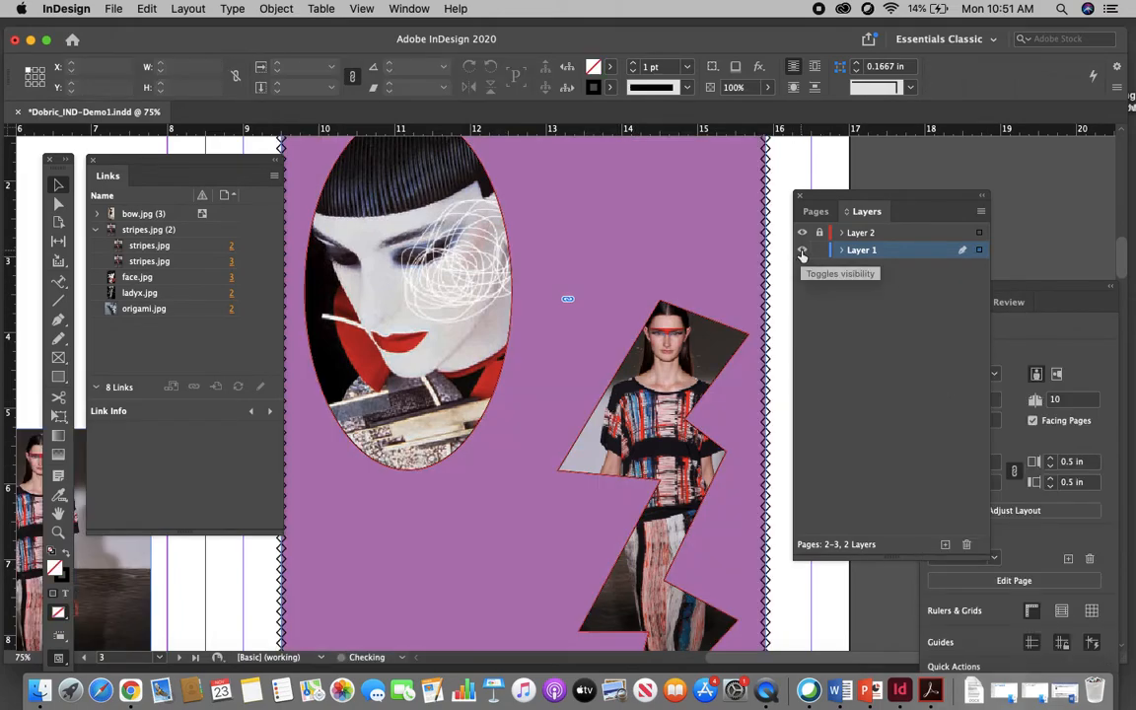
{"action": "left_click", "coordinate": [802, 252]}
With Layer 1 hidden, toggle Layer 2 repeatedly to examine the images it holds, leaving it hidden.
{"action": "left_click", "coordinate": [802, 234]}
{"action": "left_click", "coordinate": [802, 234]}
{"action": "left_click", "coordinate": [802, 234]}
{"action": "left_click", "coordinate": [802, 234]}
{"action": "left_click", "coordinate": [801, 233]}
{"action": "left_click", "coordinate": [801, 233]}
{"action": "left_click", "coordinate": [802, 234]}
{"action": "left_click", "coordinate": [801, 234]}
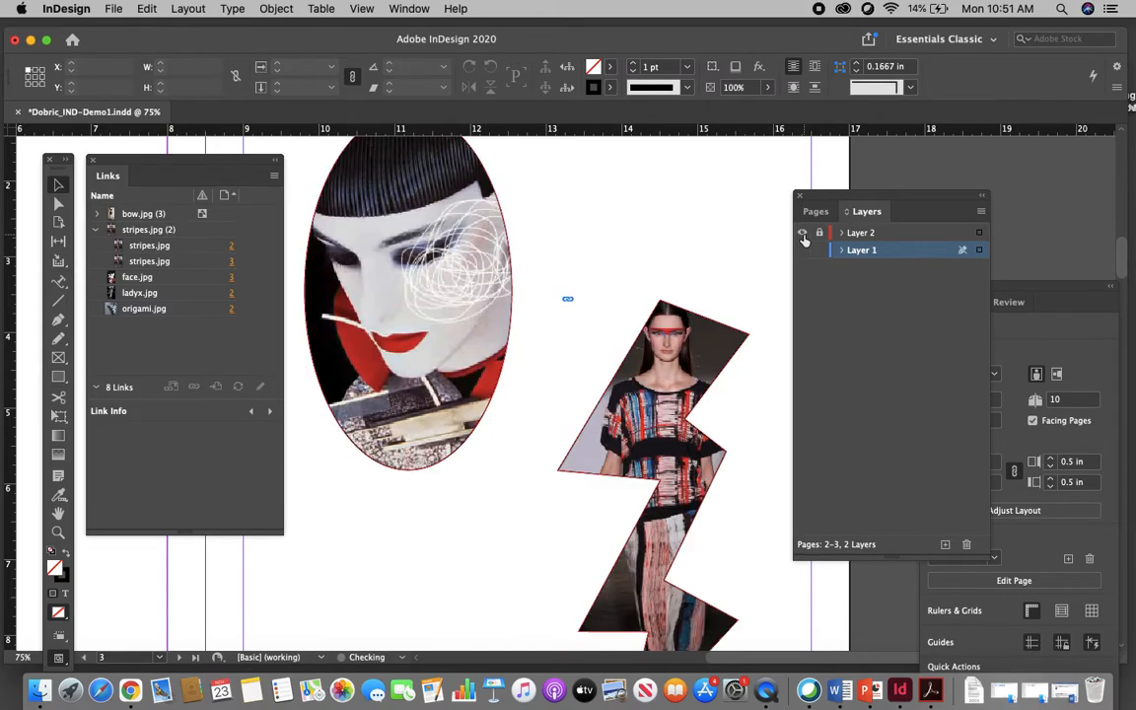
{"action": "left_click", "coordinate": [802, 234]}
With Layer 2 hidden, toggle Layer 1 repeatedly to examine its contents, leaving both layers shown.
{"action": "left_click", "coordinate": [804, 252]}
{"action": "left_click", "coordinate": [804, 252]}
{"action": "left_click", "coordinate": [803, 252]}
{"action": "left_click", "coordinate": [804, 253]}
{"action": "left_click", "coordinate": [803, 253]}
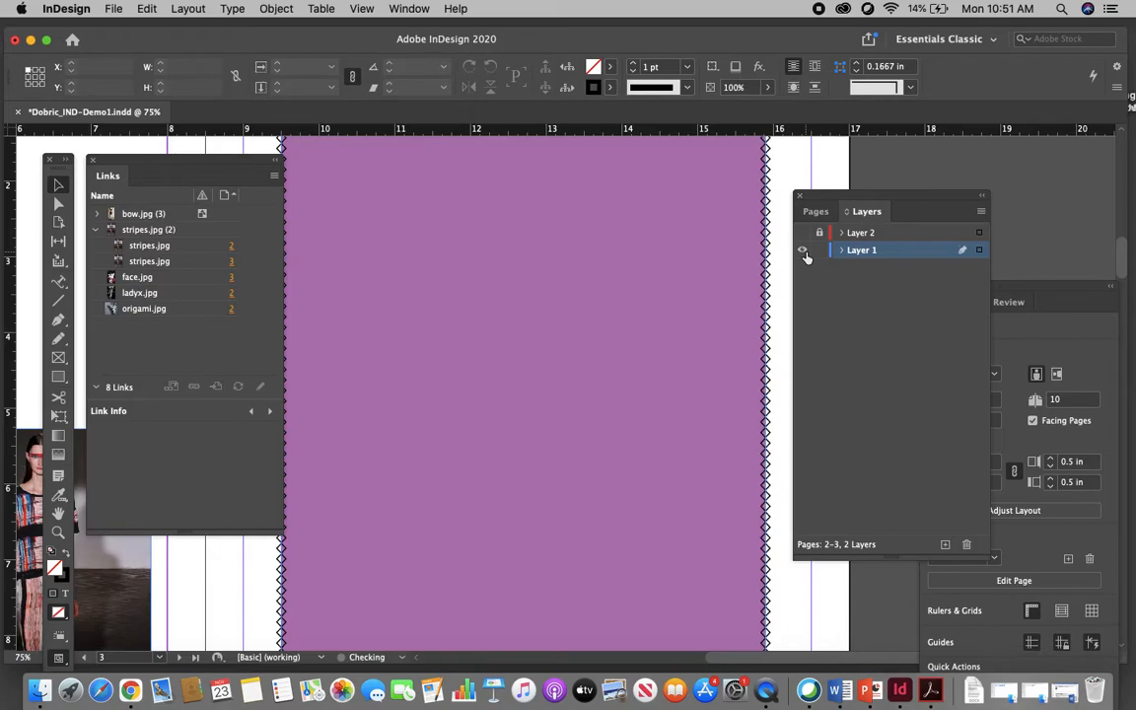
{"action": "left_click", "coordinate": [804, 252]}
{"action": "left_click", "coordinate": [804, 253]}
{"action": "left_click", "coordinate": [802, 234]}
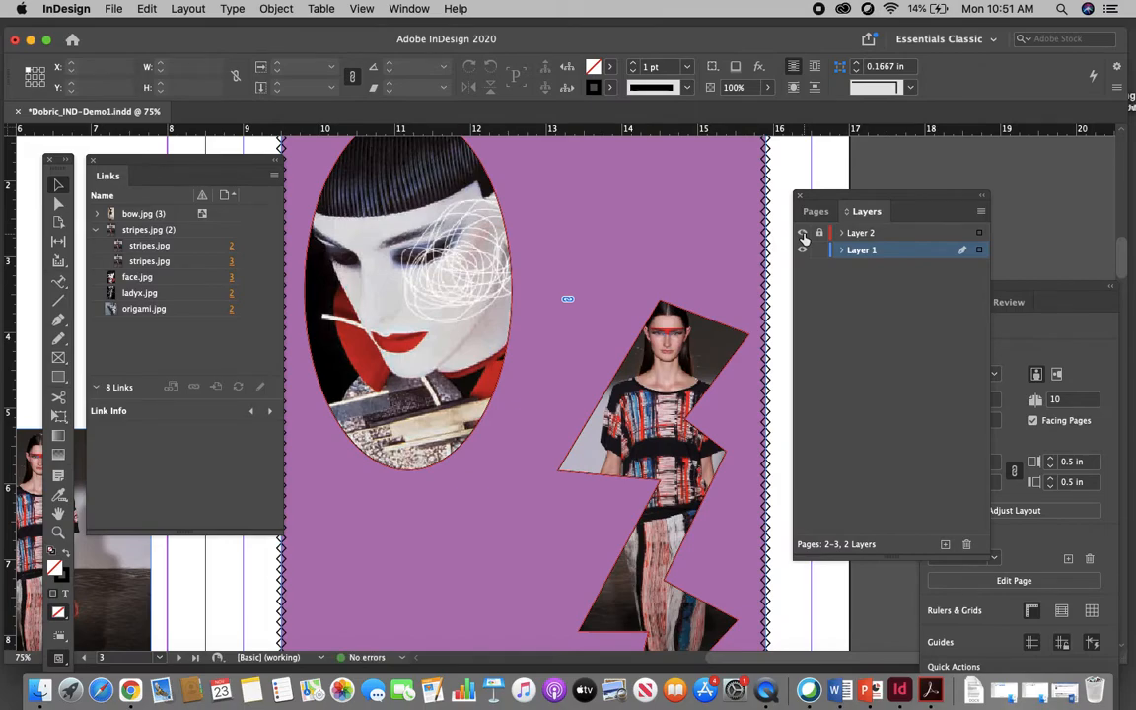
{"action": "key", "text": "super+minus"}
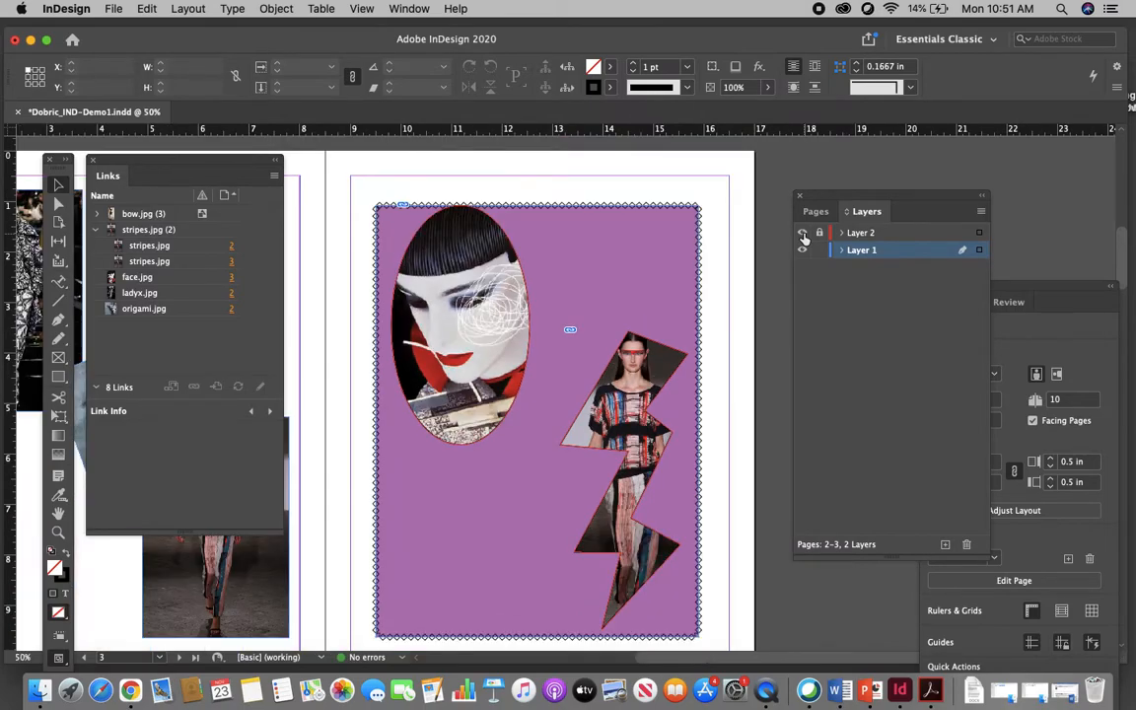
{"action": "key", "text": "super+minus"}
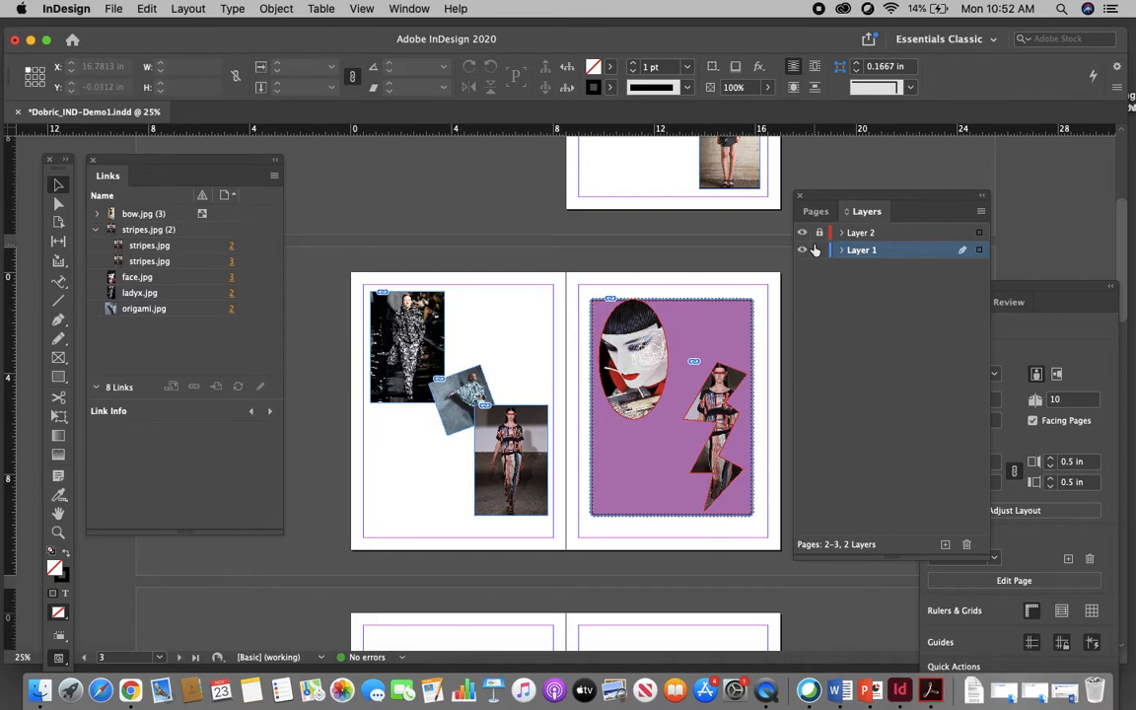
Delete page 10 from the document and undo the deletion.
{"action": "left_click", "coordinate": [817, 211]}
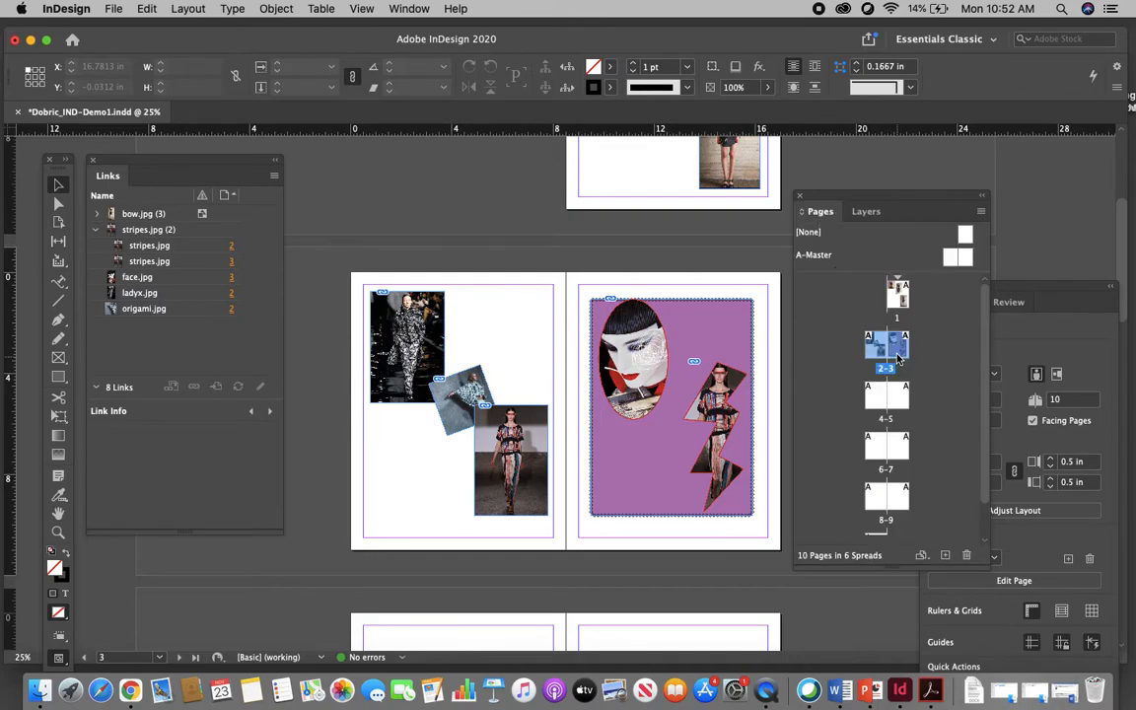
{"action": "left_click", "coordinate": [929, 398]}
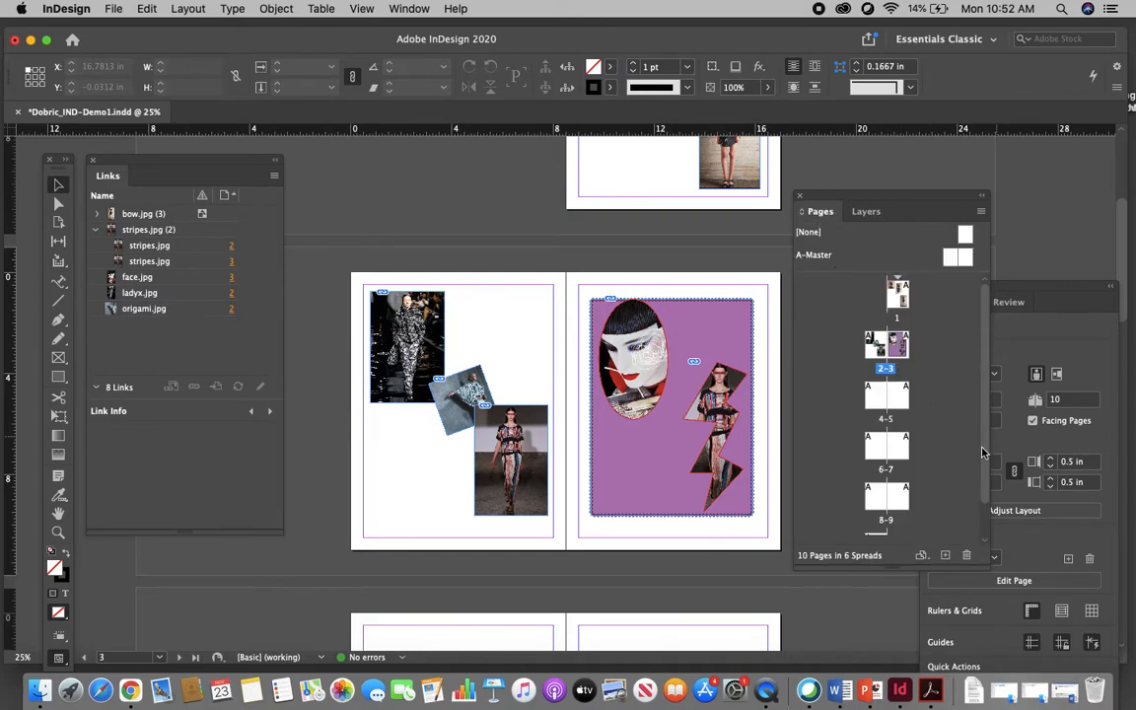
{"action": "left_click", "coordinate": [998, 372]}
{"action": "scroll", "coordinate": [930, 413], "scroll_direction": "down", "scroll_amount": 3}
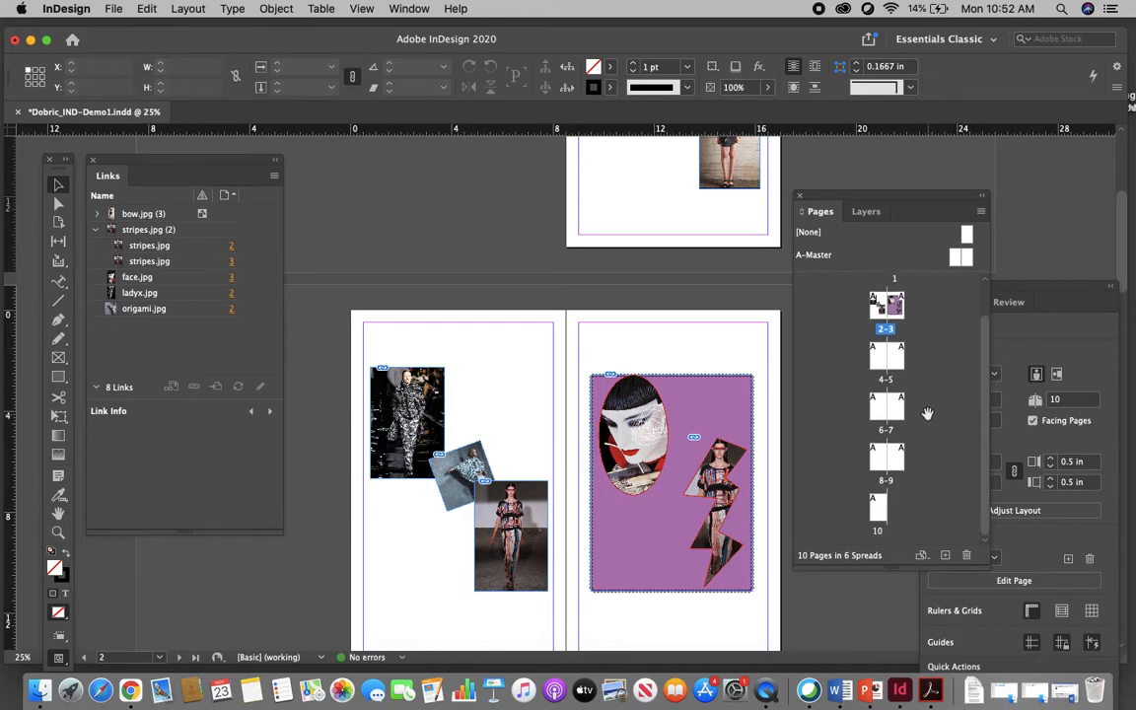
{"action": "left_click", "coordinate": [879, 507]}
{"action": "left_click", "coordinate": [967, 558]}
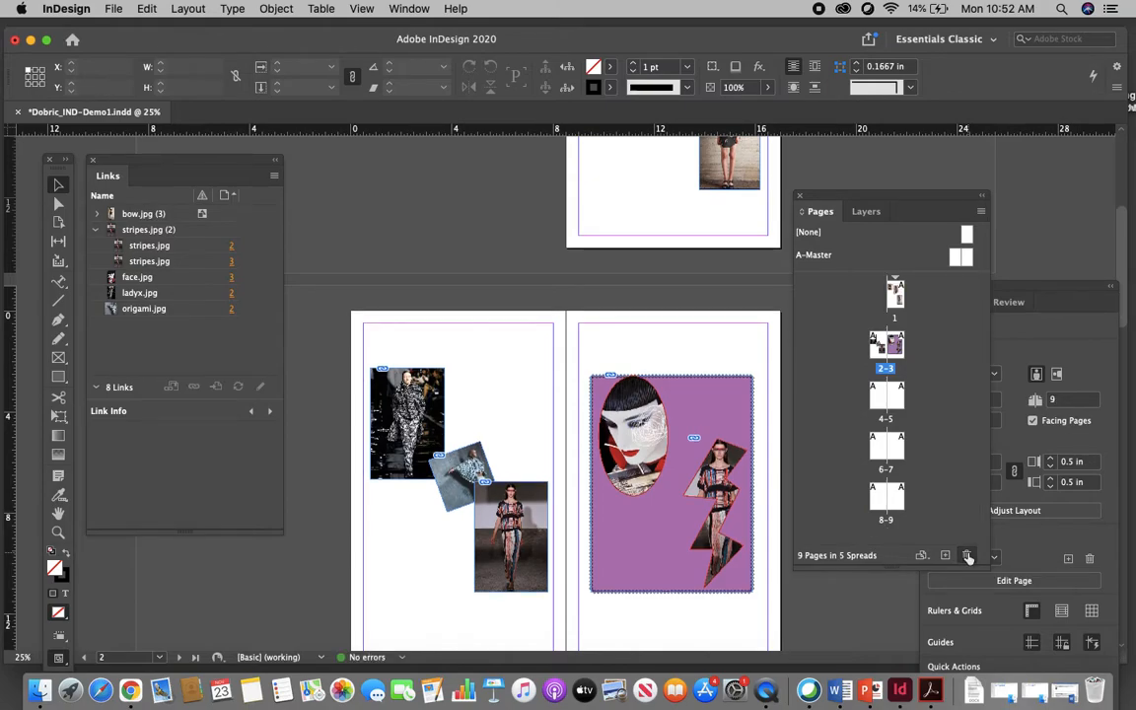
{"action": "key", "text": "super+z"}
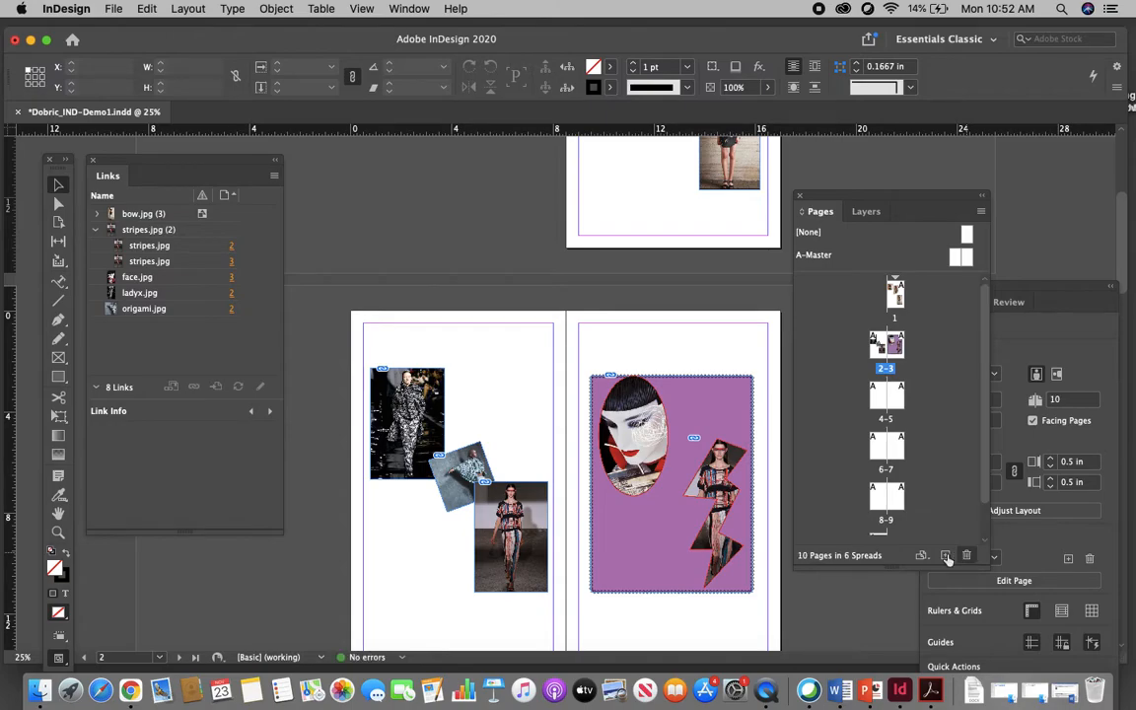
{"action": "scroll", "coordinate": [906, 424], "scroll_direction": "up", "scroll_amount": 1}
{"action": "scroll", "coordinate": [925, 506], "scroll_direction": "down", "scroll_amount": 2}
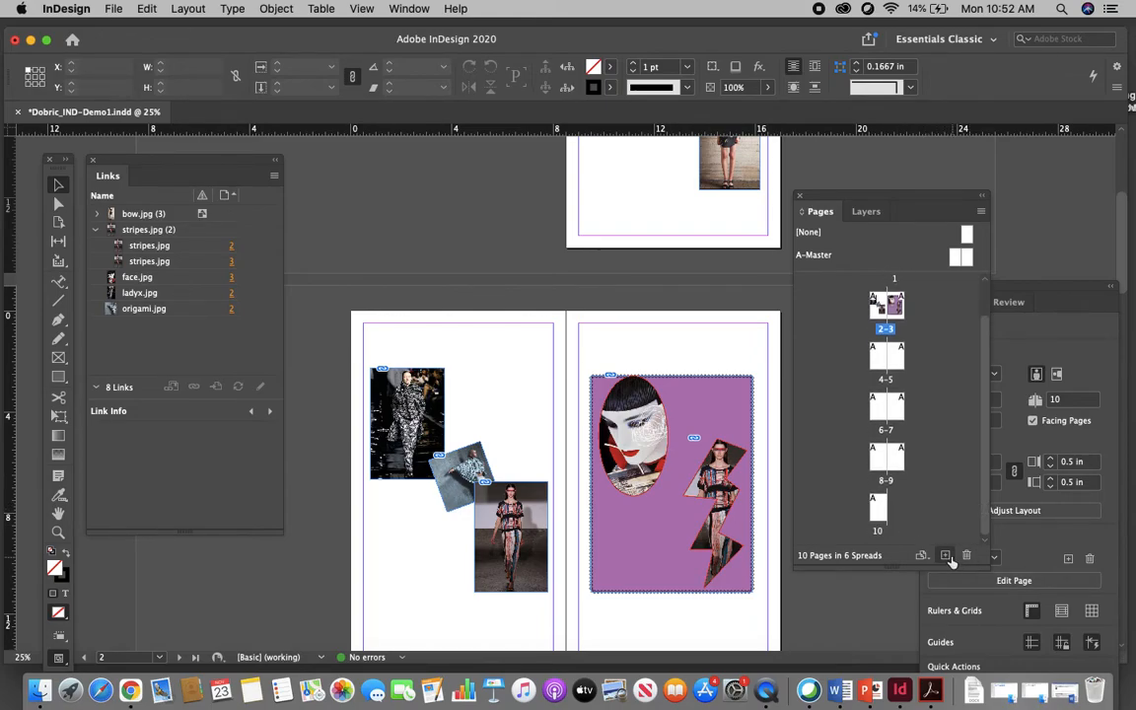
Add a new page after page 10 and delete that added page again.
{"action": "left_click", "coordinate": [881, 508]}
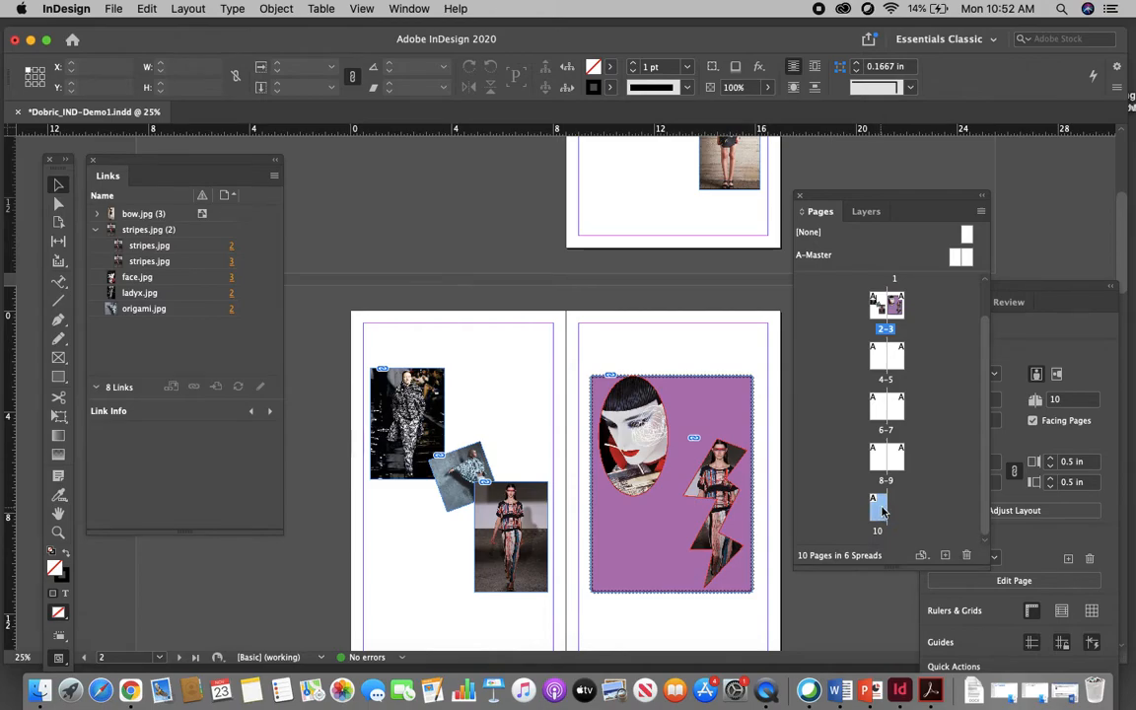
{"action": "left_click", "coordinate": [946, 556]}
{"action": "scroll", "coordinate": [942, 483], "scroll_direction": "up", "scroll_amount": 1}
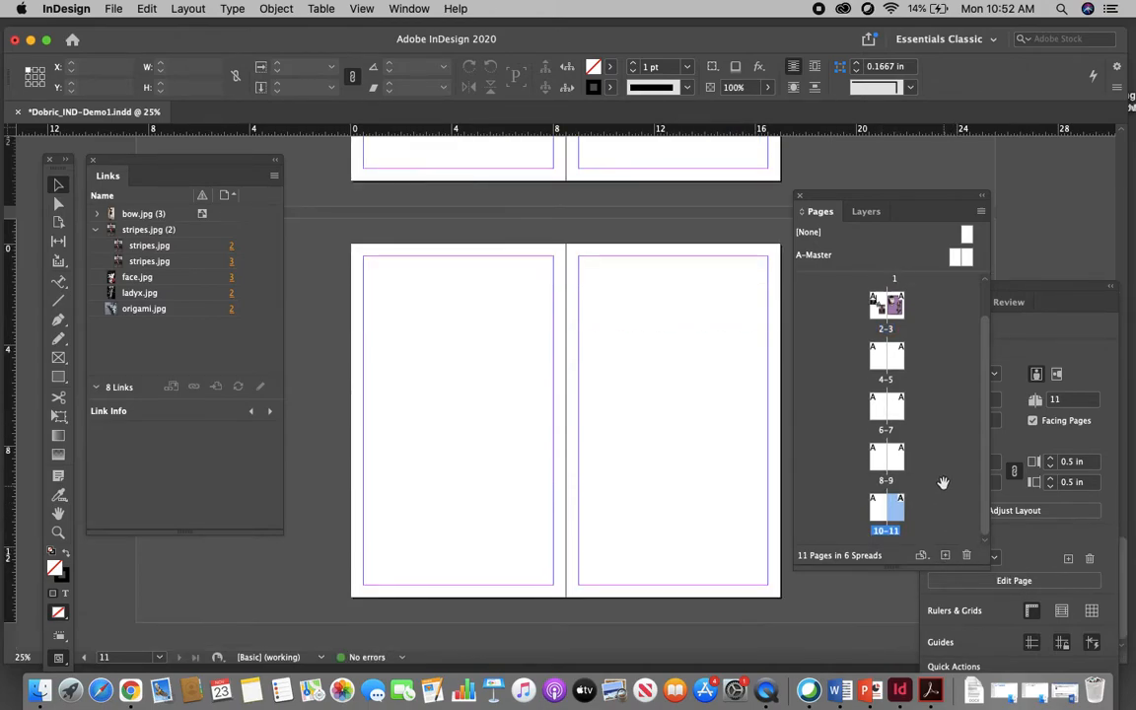
{"action": "left_click", "coordinate": [937, 507]}
{"action": "left_click", "coordinate": [900, 515]}
{"action": "left_click", "coordinate": [966, 555]}
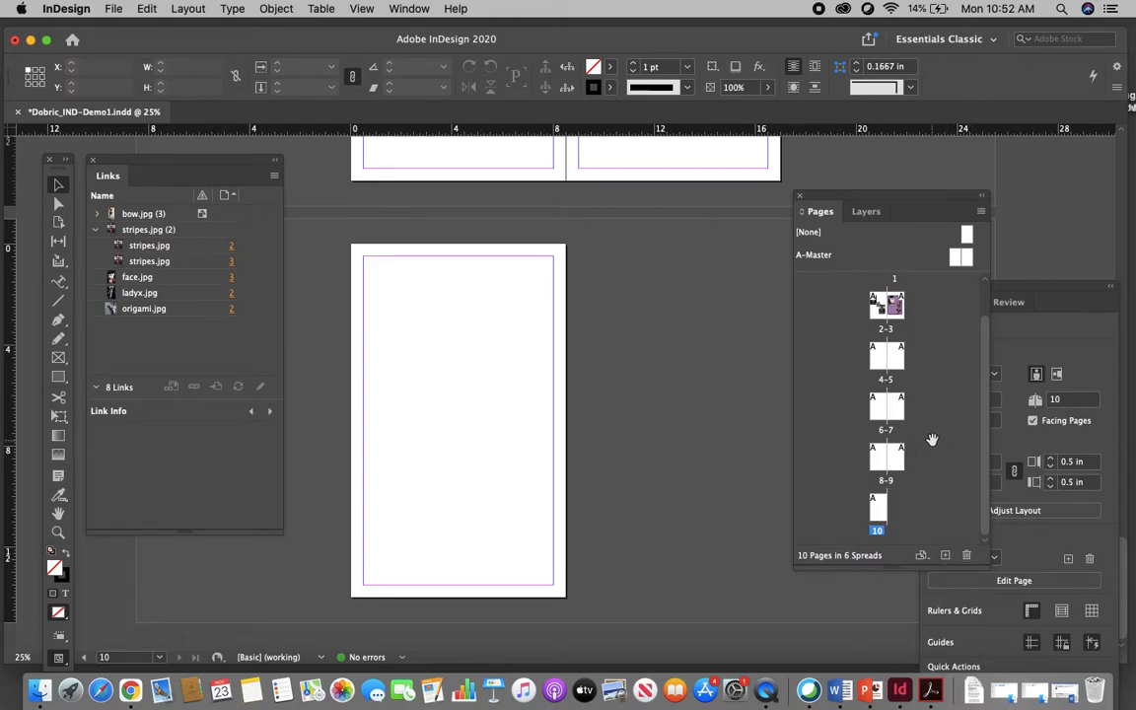
Move page 3 into the 6–7 spread as page 6 and return it to its place after page 2.
{"action": "scroll", "coordinate": [929, 426], "scroll_direction": "up", "scroll_amount": 1}
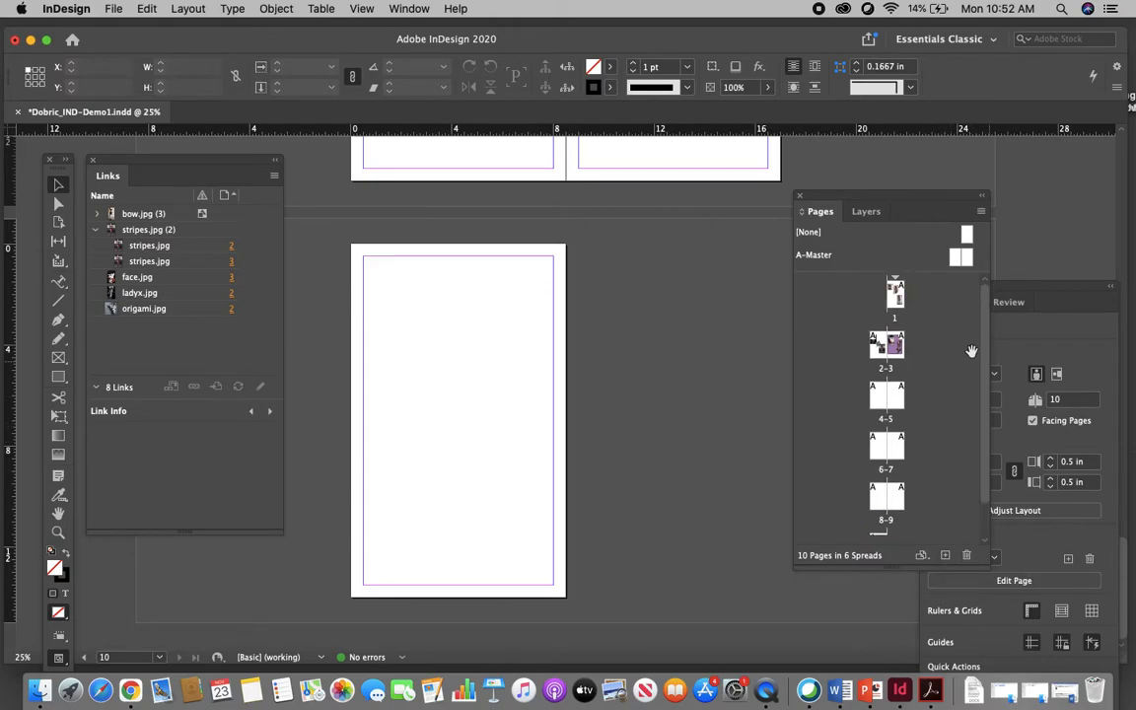
{"action": "left_click", "coordinate": [899, 347]}
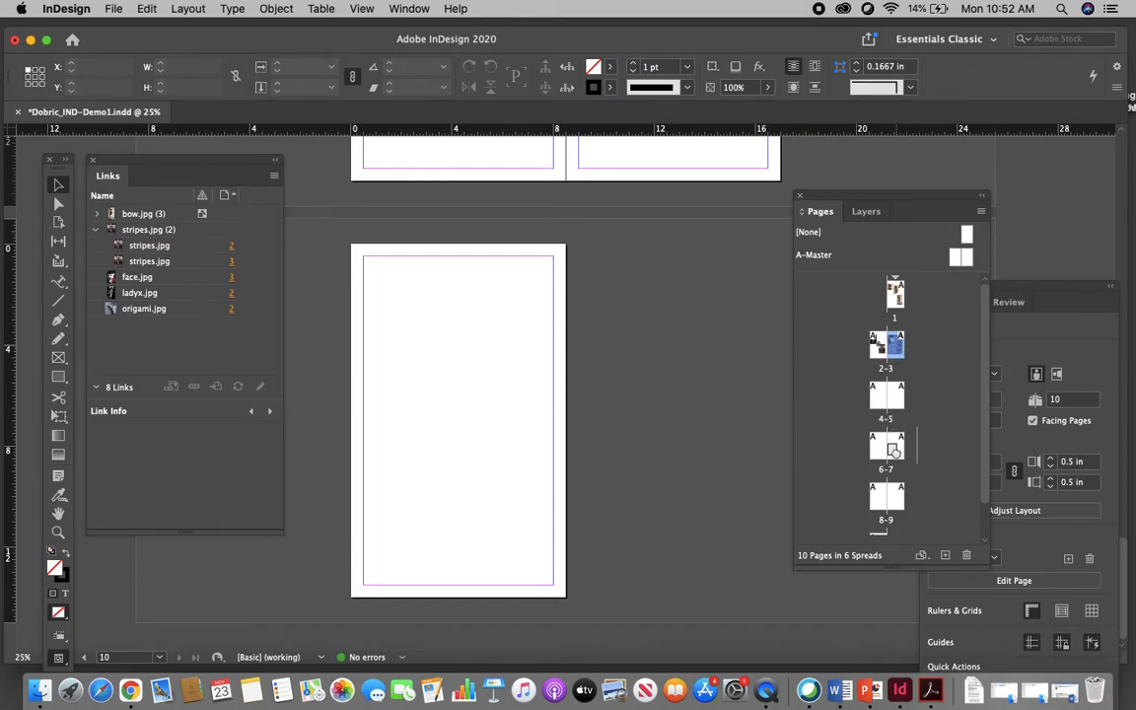
{"action": "left_click_drag", "start_coordinate": [893, 471], "coordinate": [894, 469]}
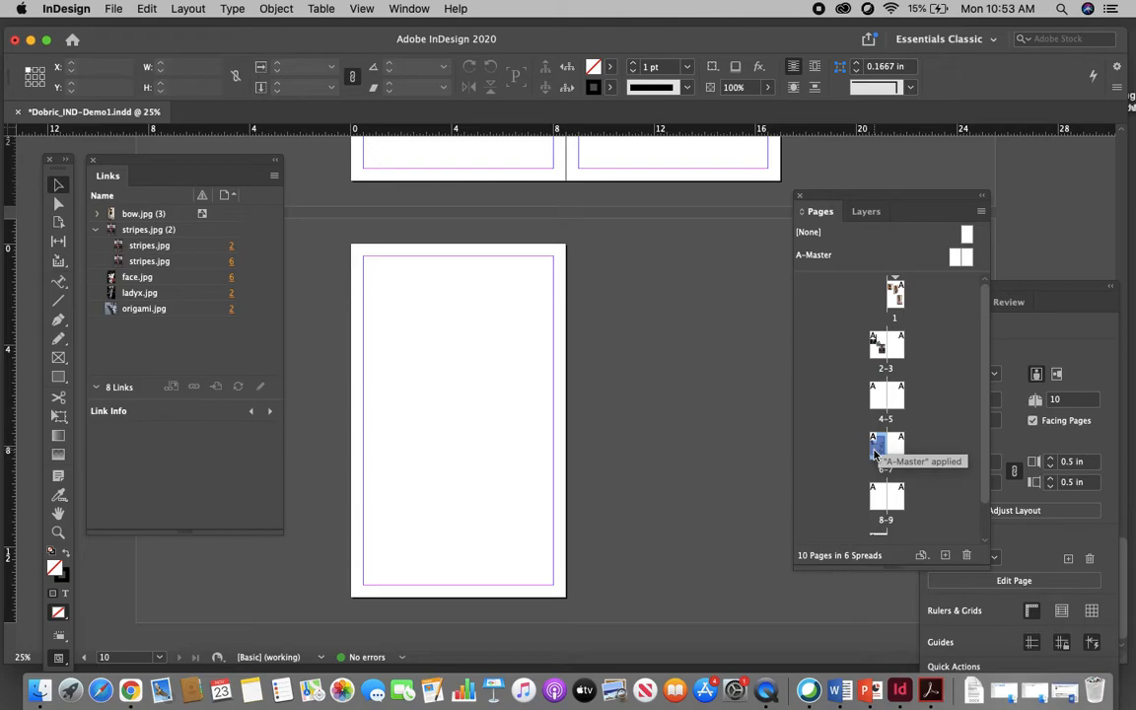
{"action": "left_click_drag", "start_coordinate": [874, 453], "coordinate": [895, 343]}
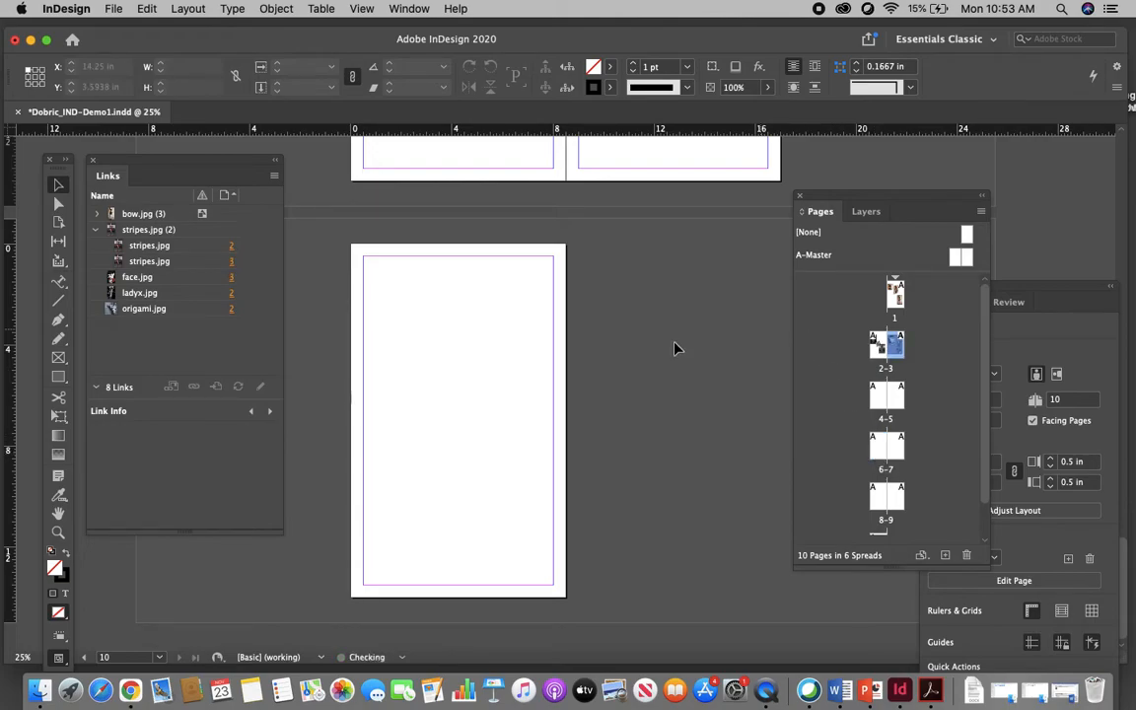
Save the document after looking over the first pages.
{"action": "scroll", "coordinate": [621, 322], "scroll_direction": "up", "scroll_amount": 15}
{"action": "scroll", "coordinate": [622, 323], "scroll_direction": "down", "scroll_amount": 2}
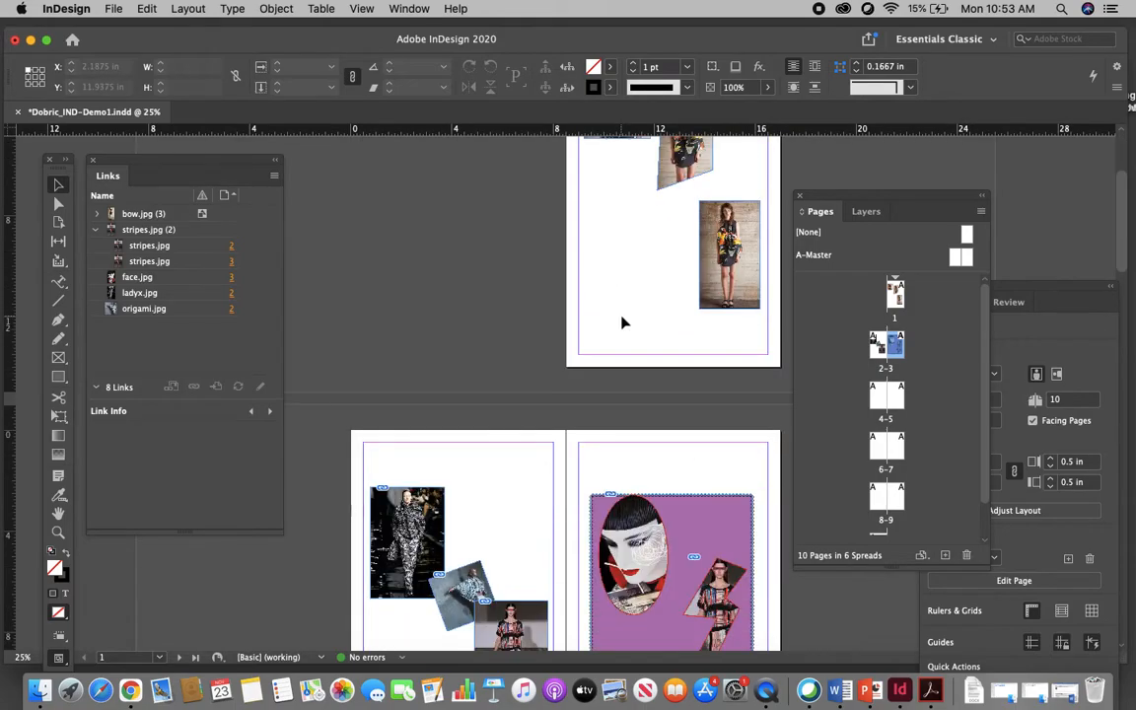
{"action": "scroll", "coordinate": [621, 323], "scroll_direction": "down", "scroll_amount": 2}
{"action": "left_click", "coordinate": [116, 9]}
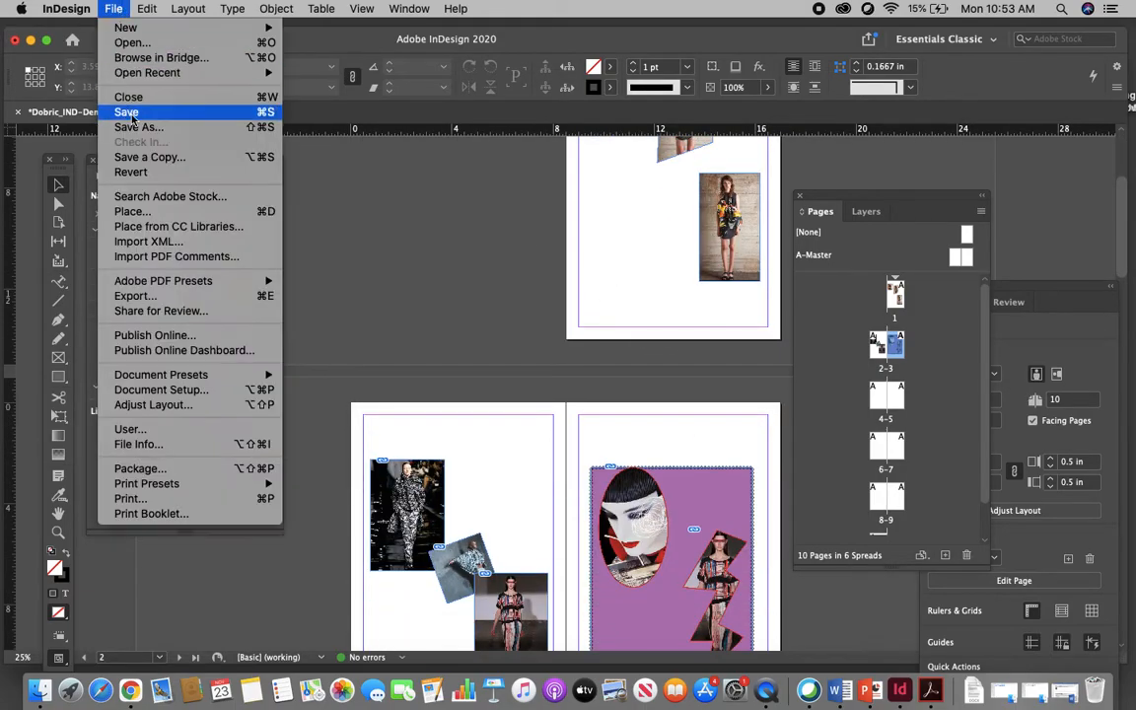
{"action": "left_click", "coordinate": [134, 112]}
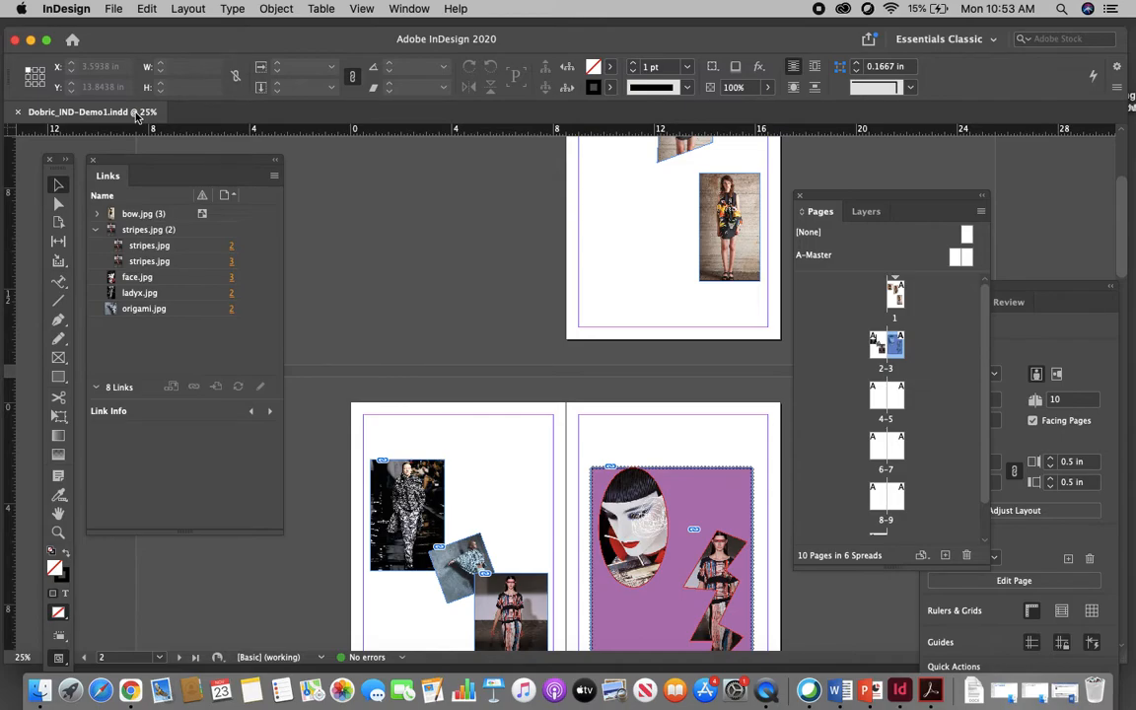
Look over pages 2–3 and bring the blank spread of pages 4–5 into view.
{"action": "scroll", "coordinate": [742, 183], "scroll_direction": "down", "scroll_amount": 10}
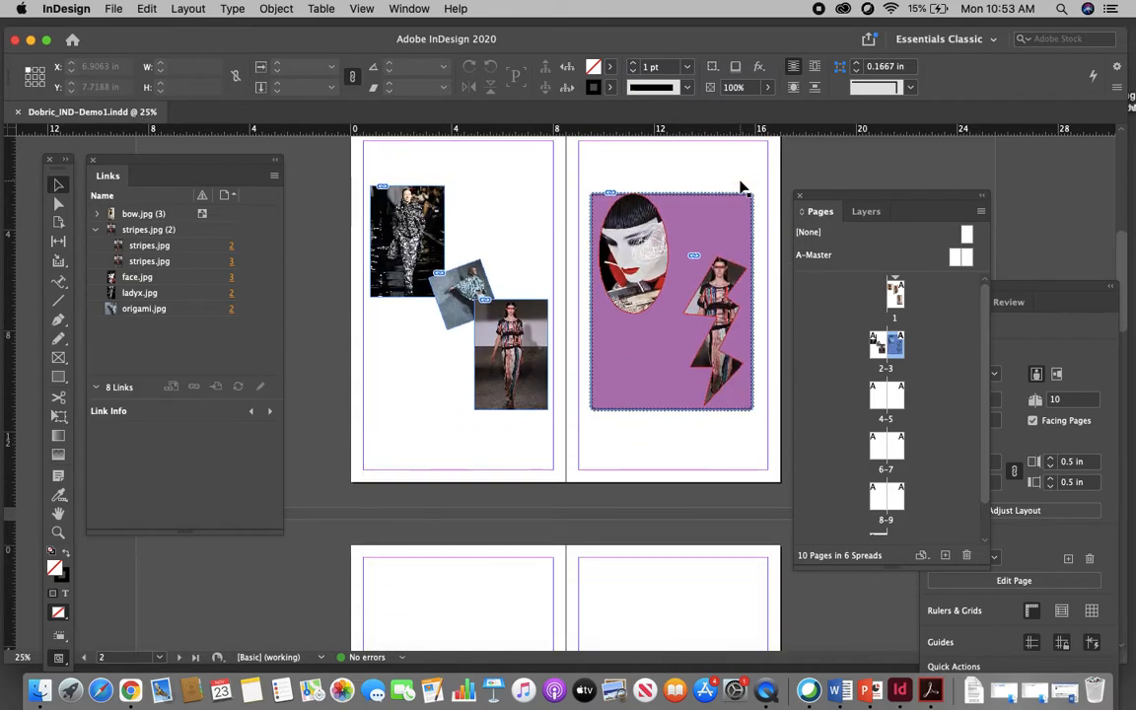
{"action": "scroll", "coordinate": [742, 183], "scroll_direction": "up", "scroll_amount": 8}
{"action": "scroll", "coordinate": [743, 185], "scroll_direction": "down", "scroll_amount": 9}
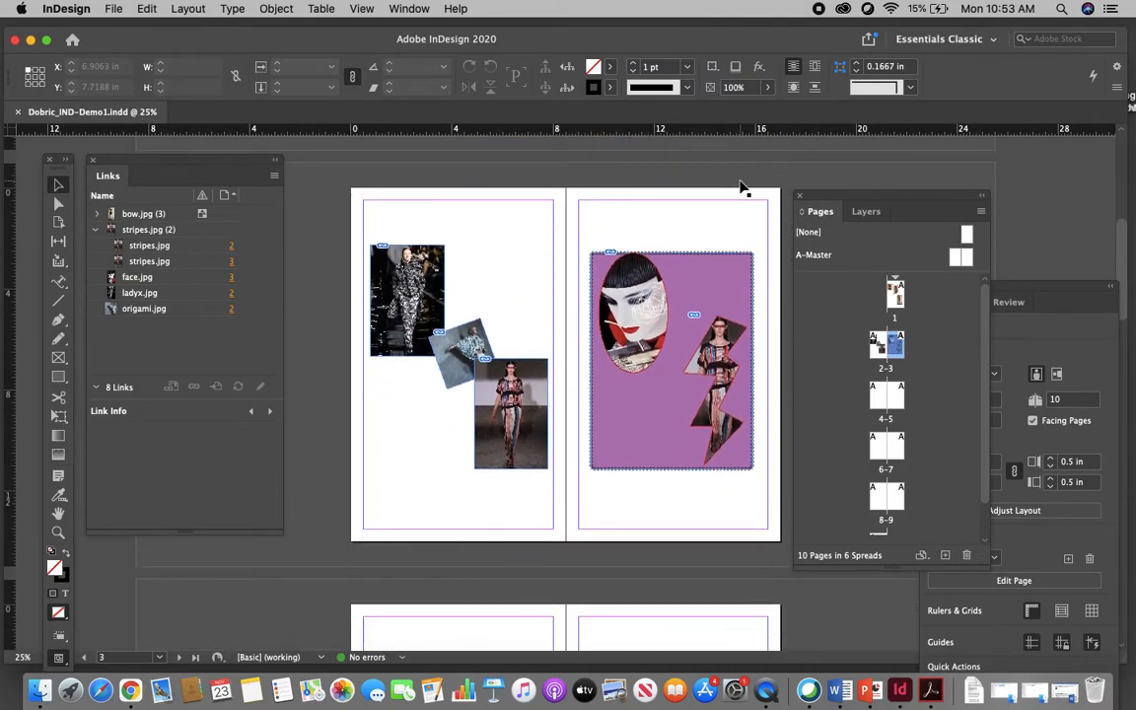
{"action": "scroll", "coordinate": [743, 187], "scroll_direction": "down", "scroll_amount": 2}
{"action": "scroll", "coordinate": [563, 412], "scroll_direction": "up", "scroll_amount": 2}
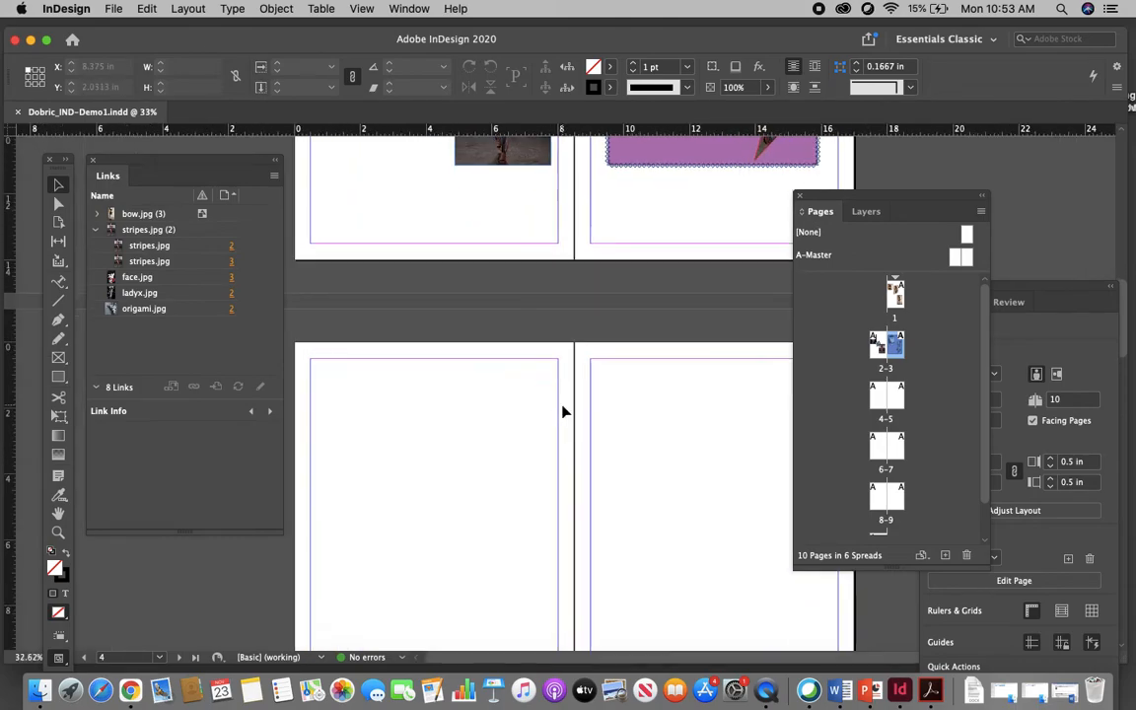
{"action": "scroll", "coordinate": [563, 412], "scroll_direction": "down", "scroll_amount": 3}
{"action": "scroll", "coordinate": [562, 411], "scroll_direction": "down", "scroll_amount": 1}
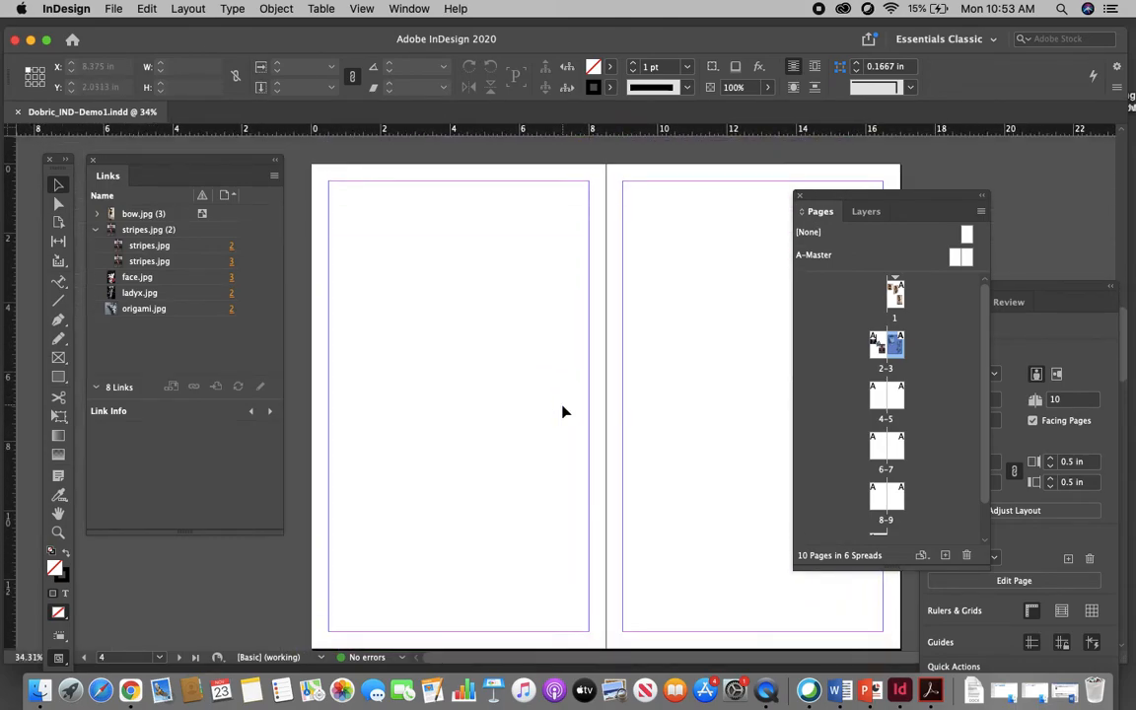
Draw a text frame about 3.15 by 4.03 in near the top of page 4 and fill it with random letters and placeholder text.
{"action": "left_click_drag", "start_coordinate": [824, 202], "coordinate": [951, 183]}
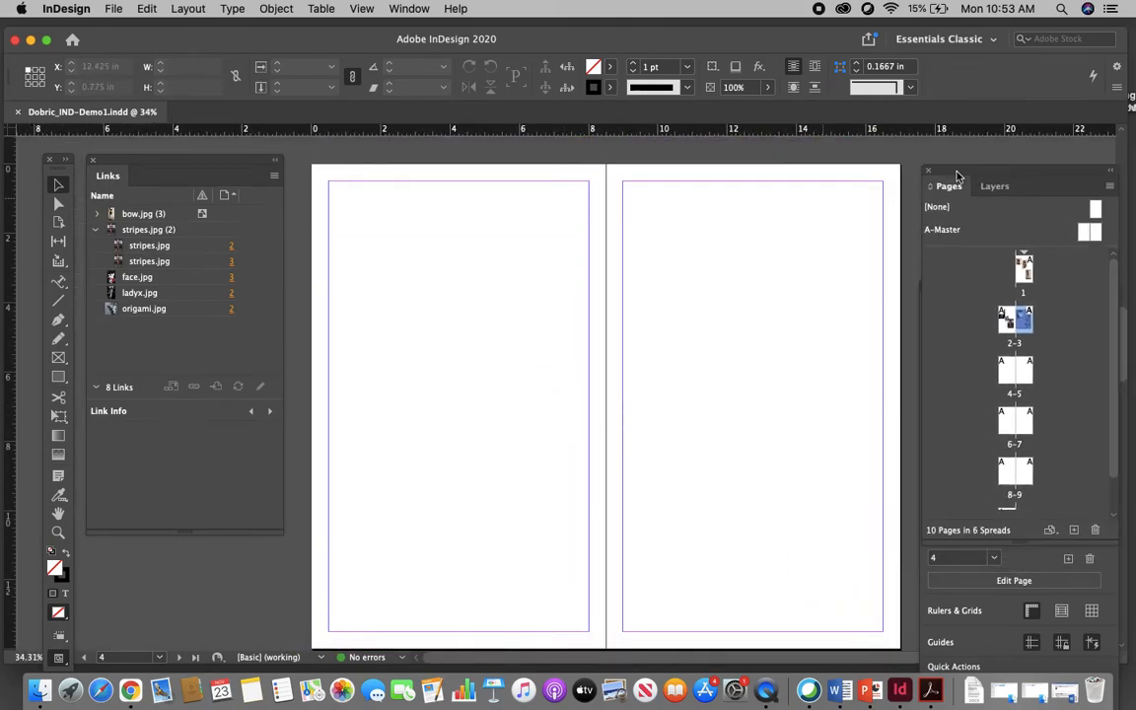
{"action": "left_click", "coordinate": [60, 286]}
{"action": "left_click", "coordinate": [57, 286]}
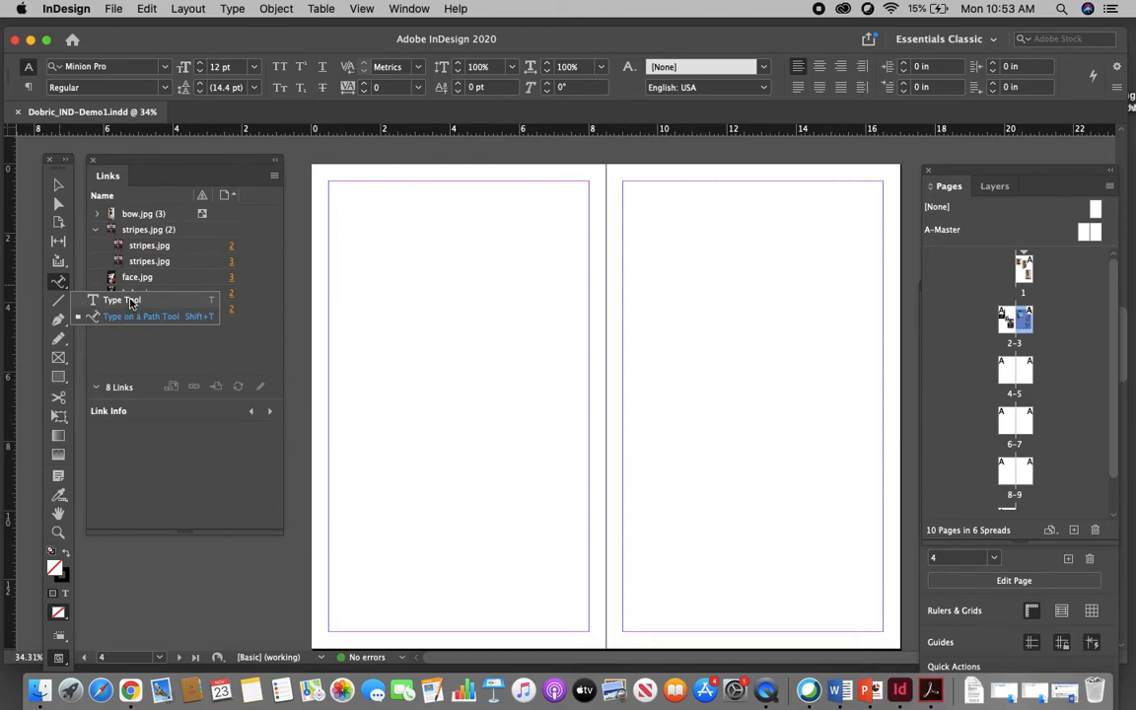
{"action": "left_click", "coordinate": [132, 300]}
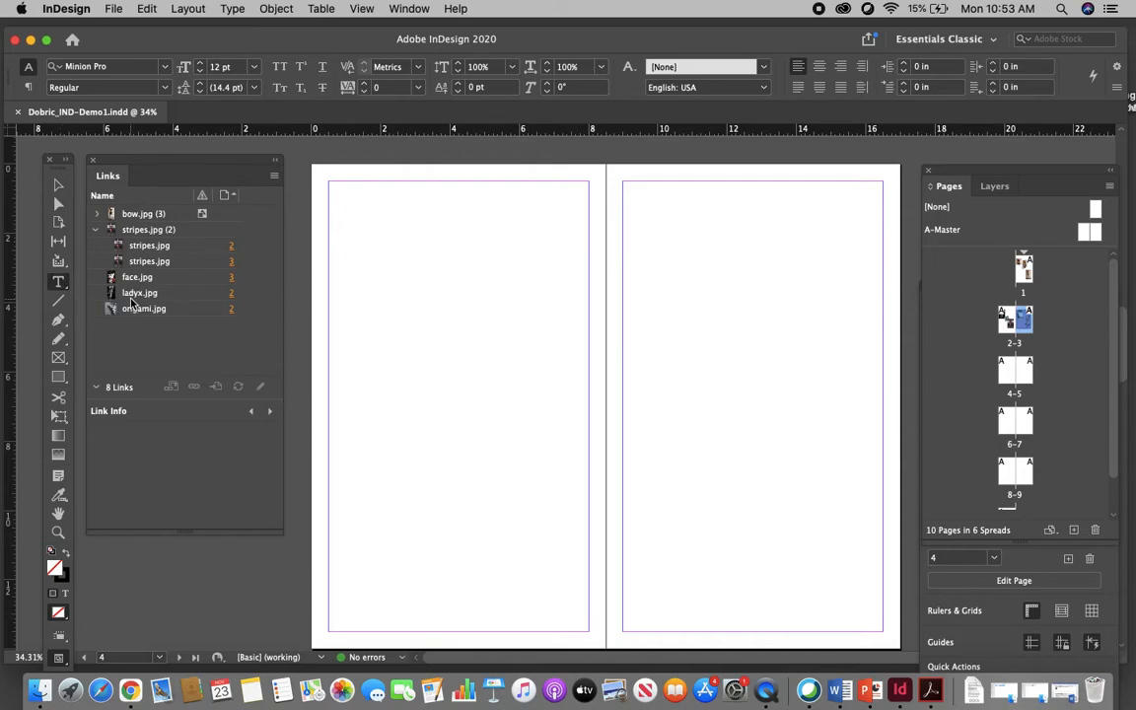
{"action": "left_click_drag", "start_coordinate": [353, 201], "coordinate": [462, 339]}
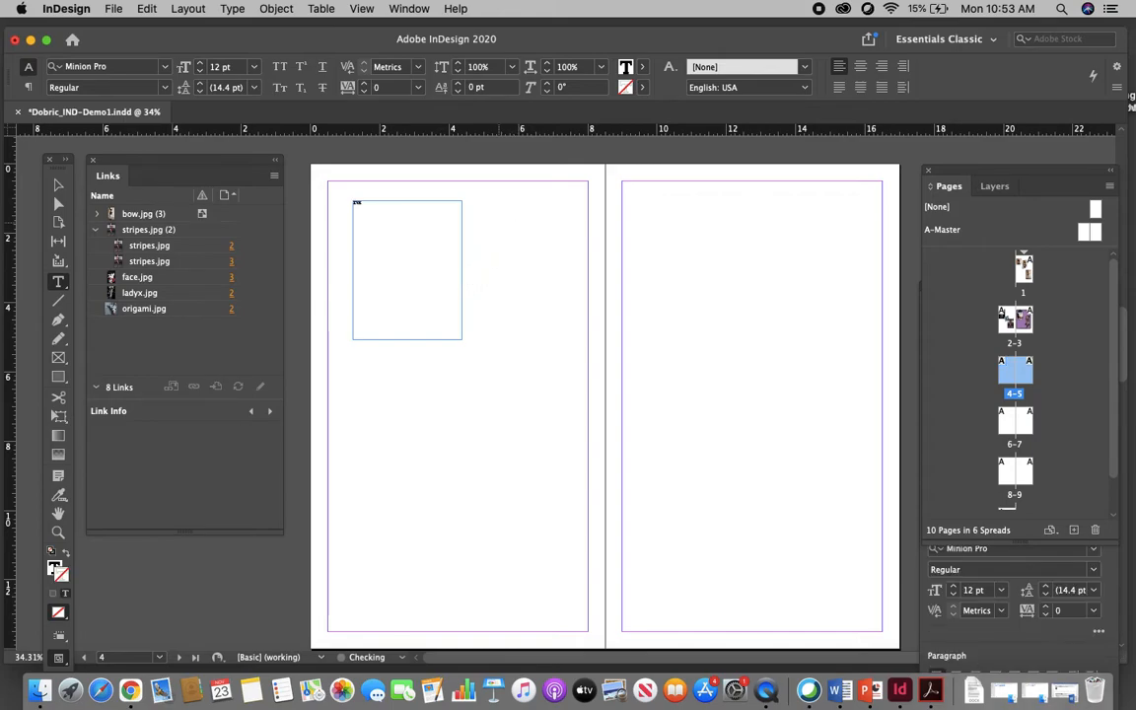
{"action": "type", "text": "dkfjdkfjdkfjdkfjdkfjdkfjdkfj"}
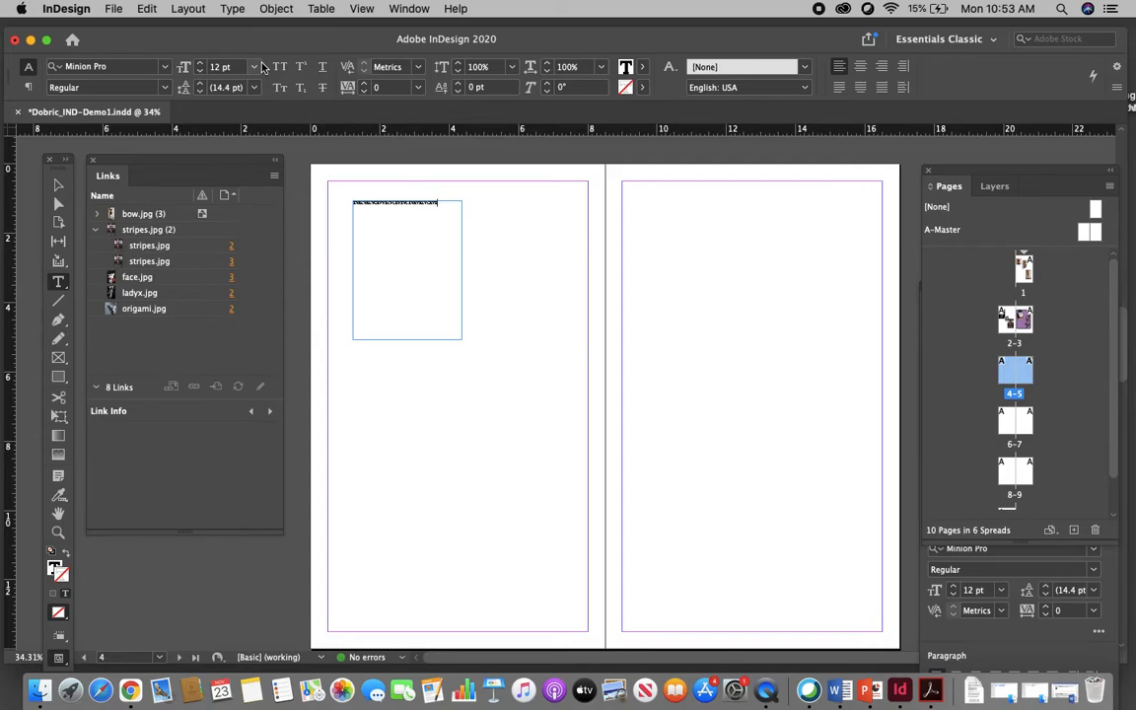
{"action": "left_click", "coordinate": [232, 7]}
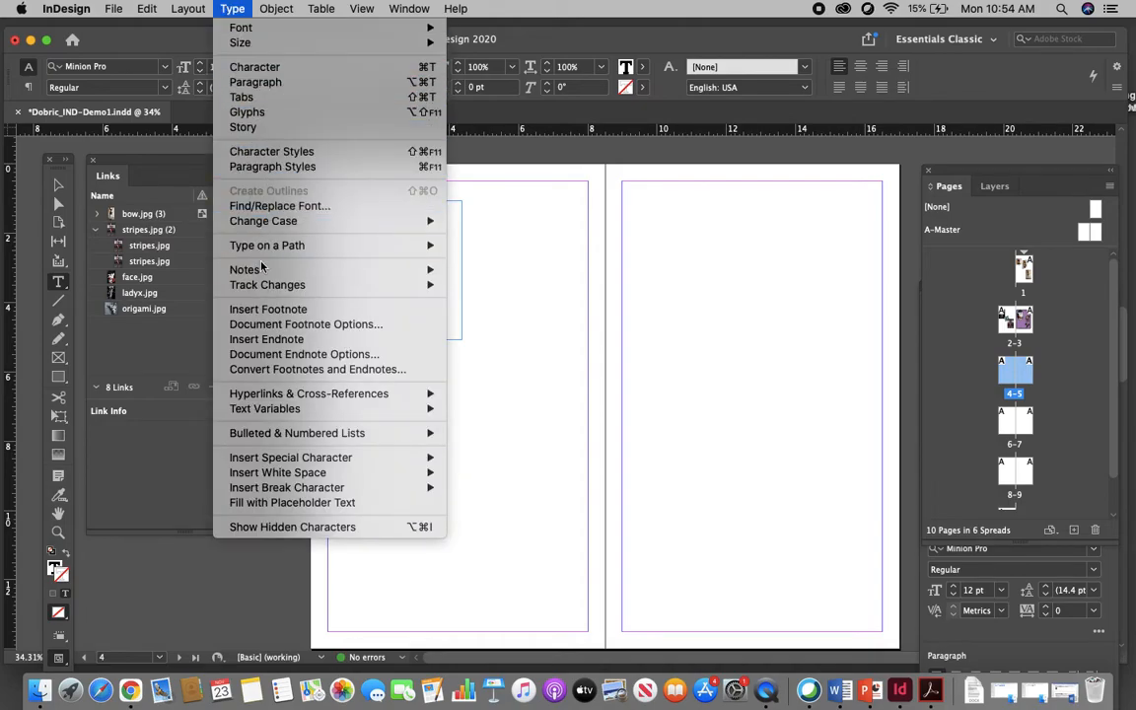
{"action": "left_click", "coordinate": [293, 502]}
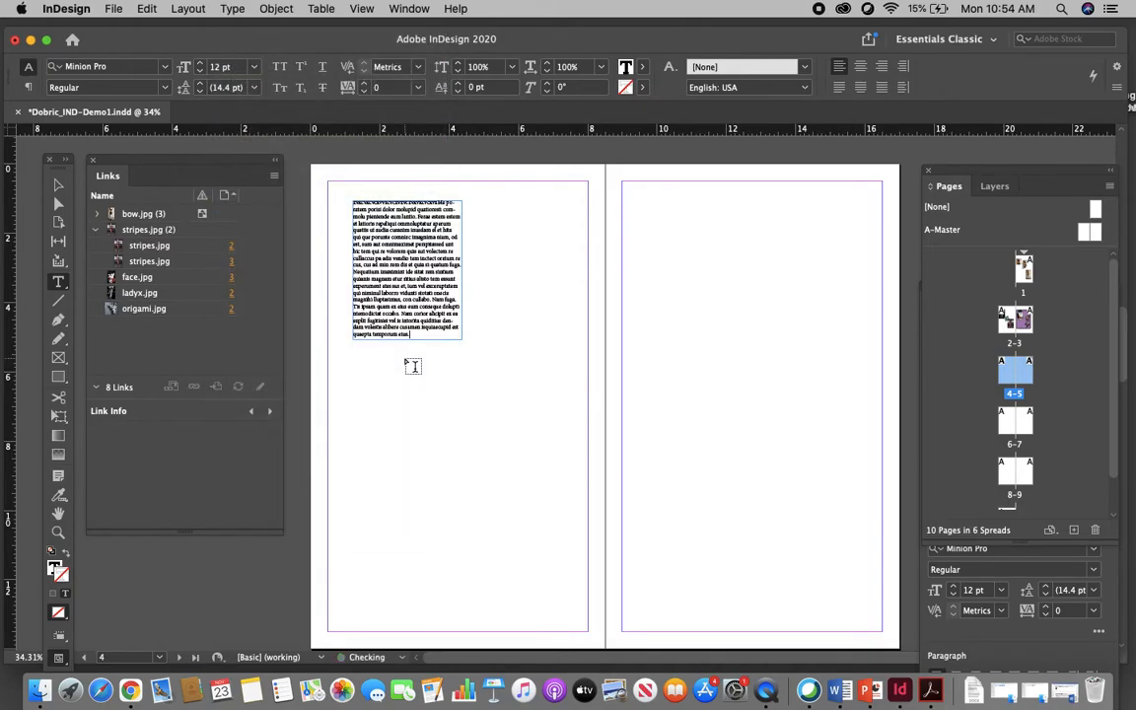
Resize the text frame smaller and larger to make its text overflow and fit, ending at about 3.6 by 4.01 in.
{"action": "left_click", "coordinate": [59, 532]}
{"action": "left_click", "coordinate": [400, 302]}
{"action": "left_click", "coordinate": [598, 393]}
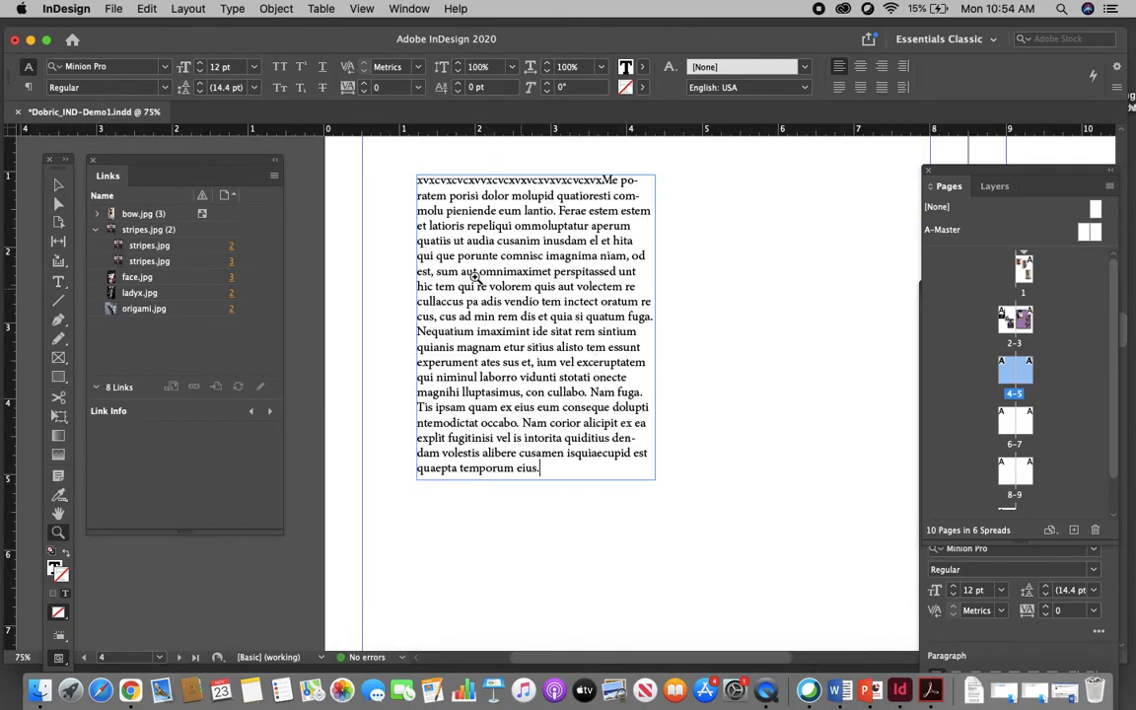
{"action": "left_click", "coordinate": [59, 185]}
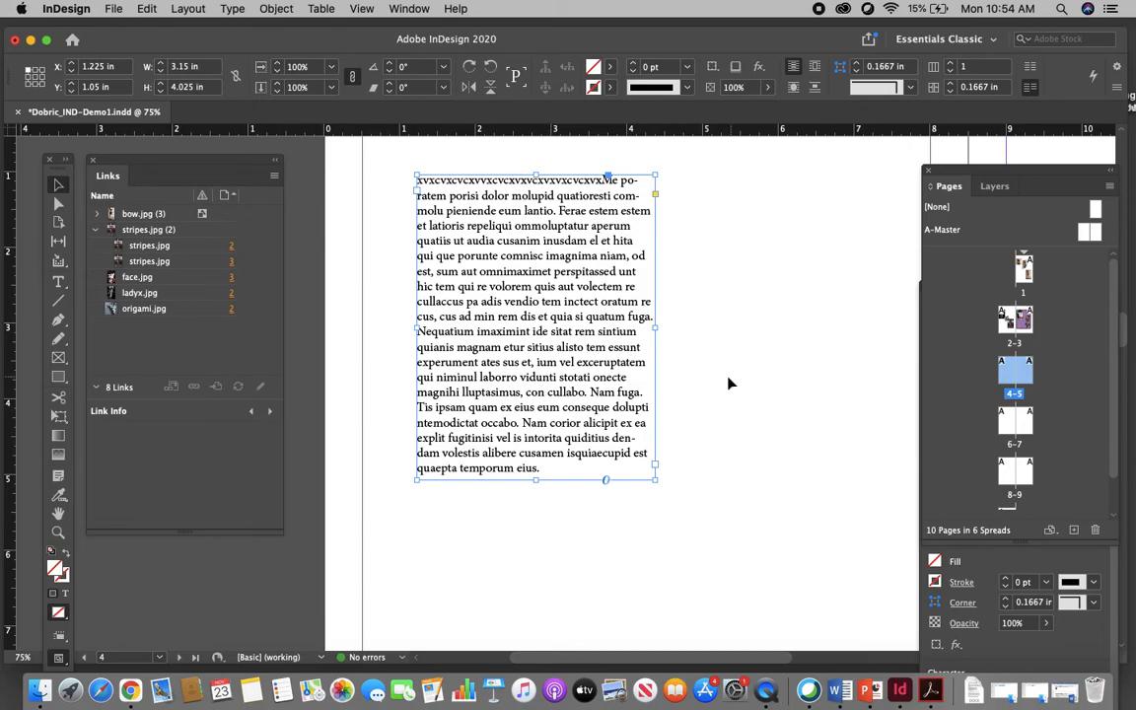
{"action": "left_click", "coordinate": [728, 383]}
{"action": "left_click", "coordinate": [618, 434]}
{"action": "left_click_drag", "start_coordinate": [657, 481], "coordinate": [653, 399]}
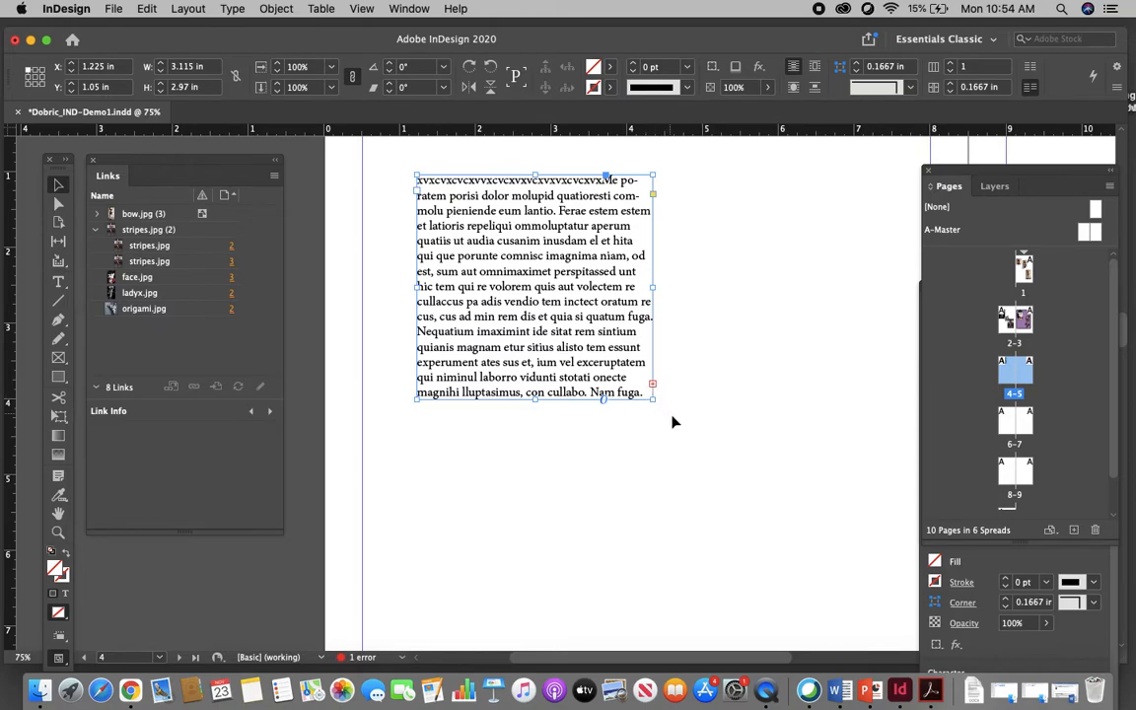
{"action": "left_click", "coordinate": [652, 384]}
{"action": "left_click_drag", "start_coordinate": [653, 399], "coordinate": [693, 520]}
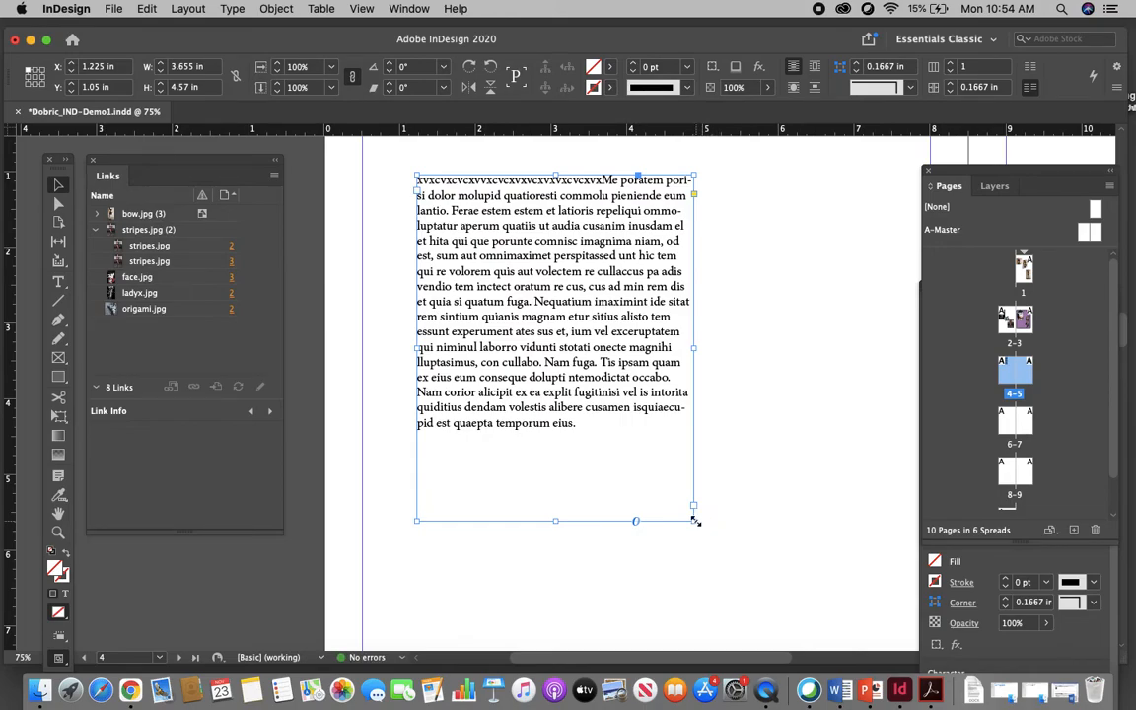
{"action": "left_click_drag", "start_coordinate": [696, 519], "coordinate": [656, 378]}
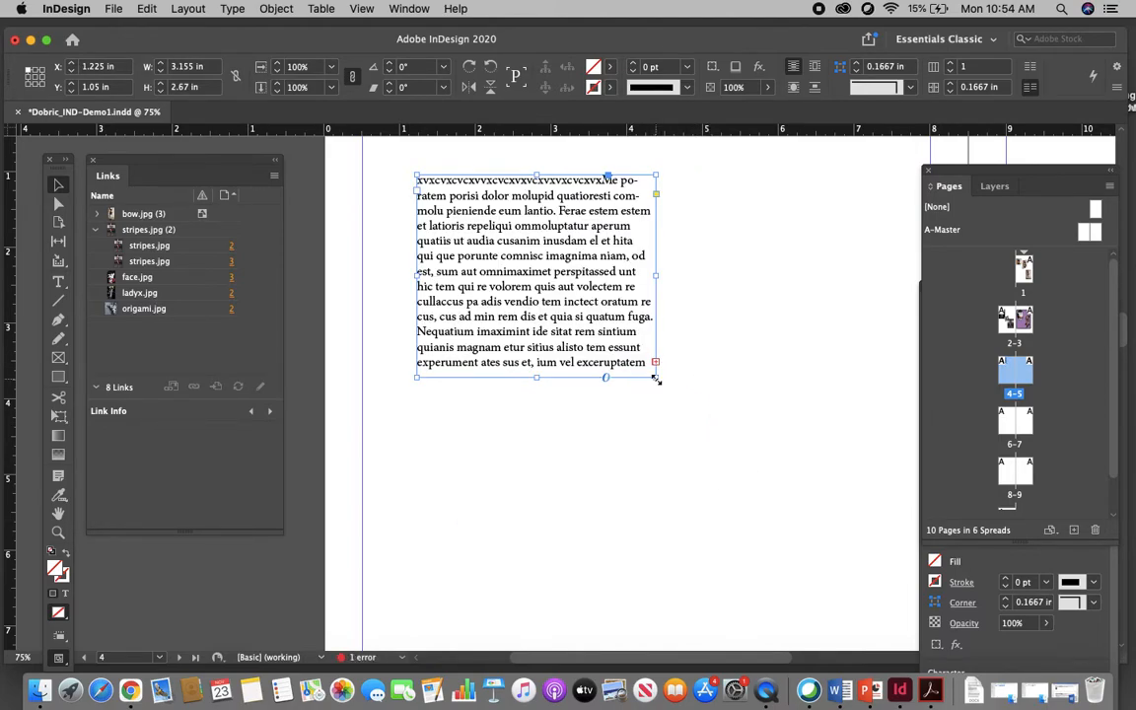
{"action": "left_click_drag", "start_coordinate": [656, 377], "coordinate": [689, 479]}
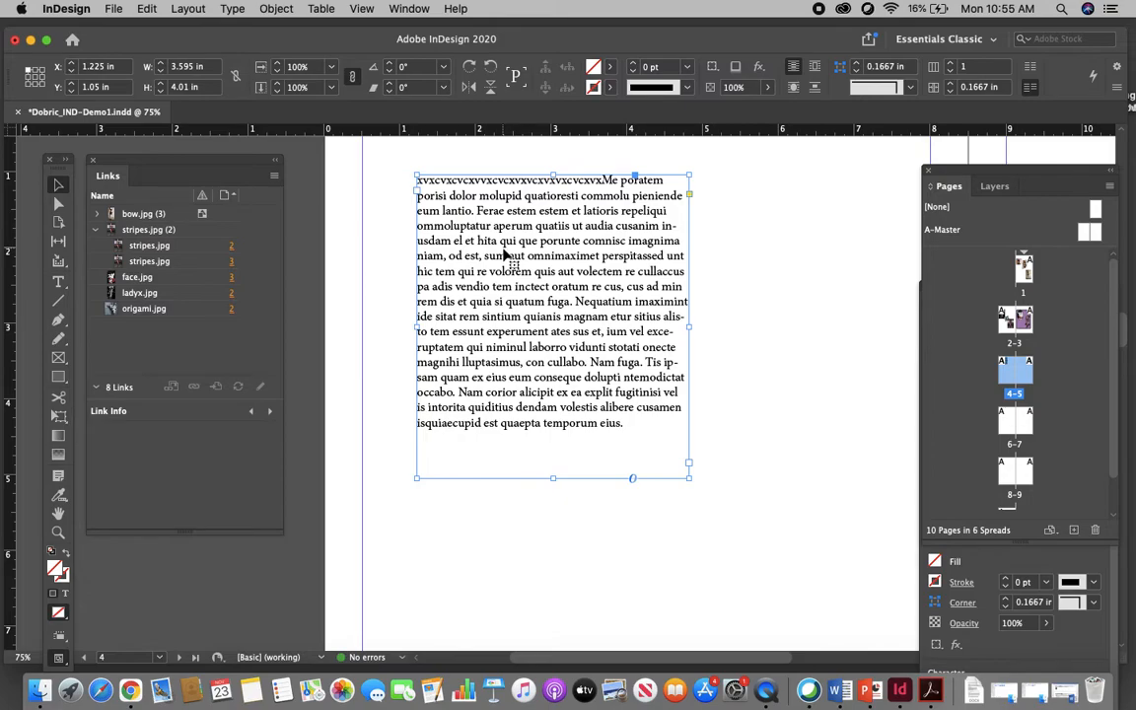
Split the text frame into 3 columns with a 0.0625 in gutter.
{"action": "left_click", "coordinate": [951, 67]}
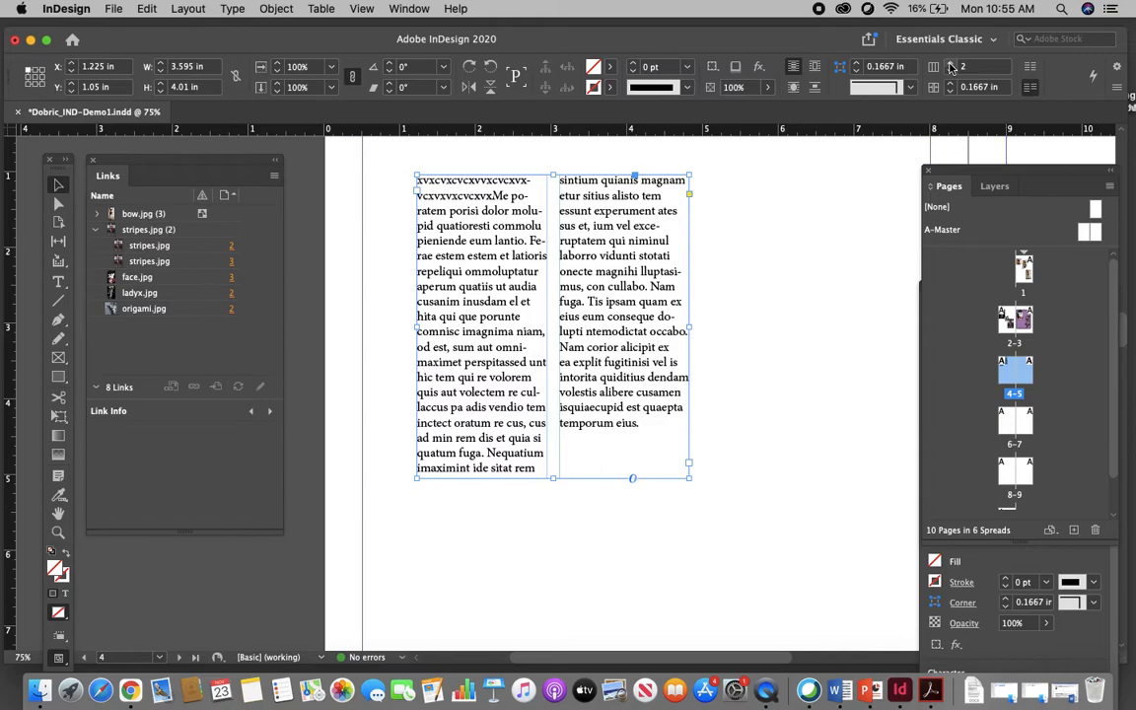
{"action": "left_click", "coordinate": [950, 67]}
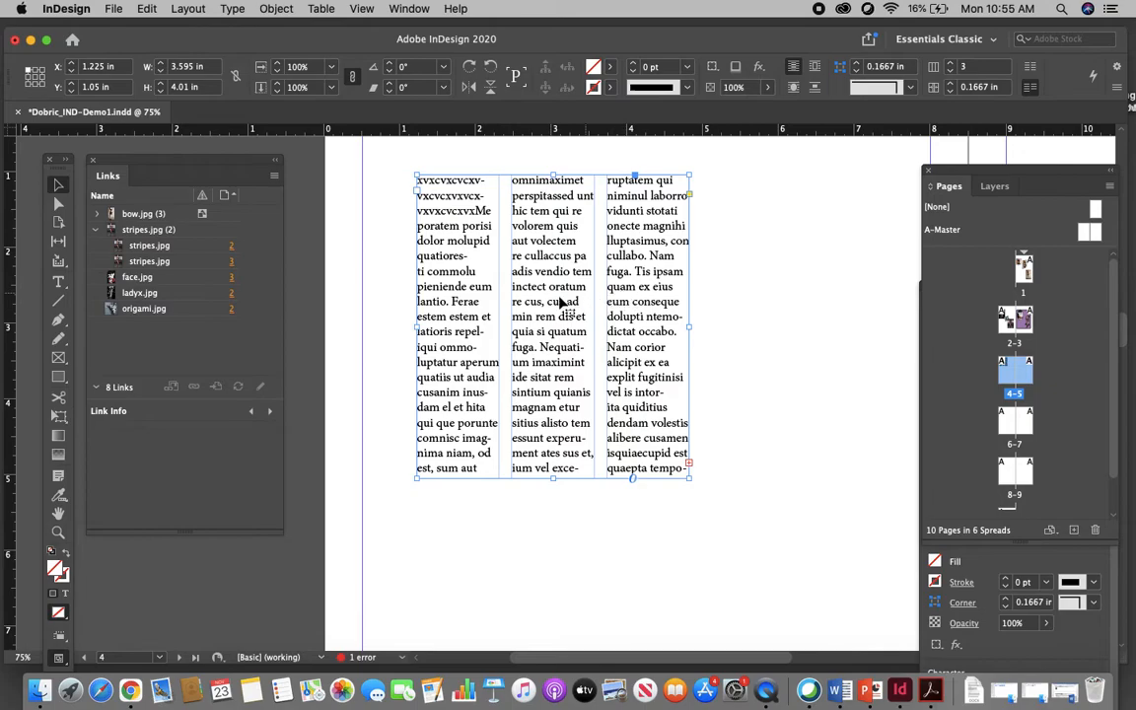
{"action": "left_click", "coordinate": [951, 85]}
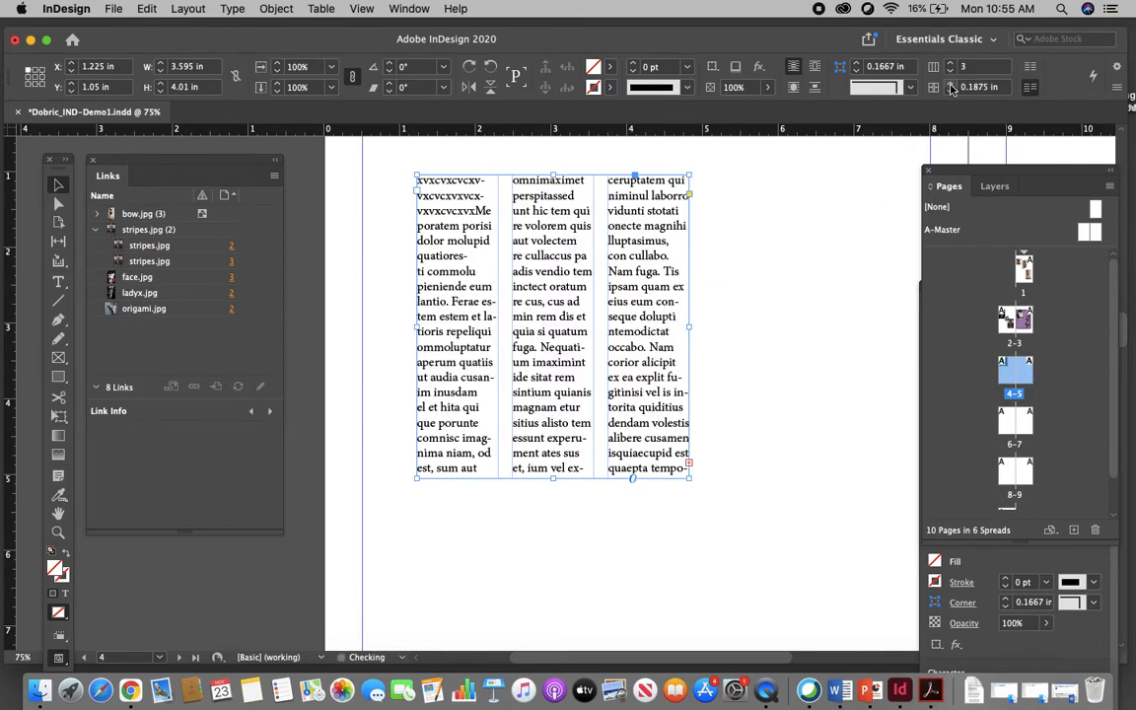
{"action": "left_click", "coordinate": [951, 86]}
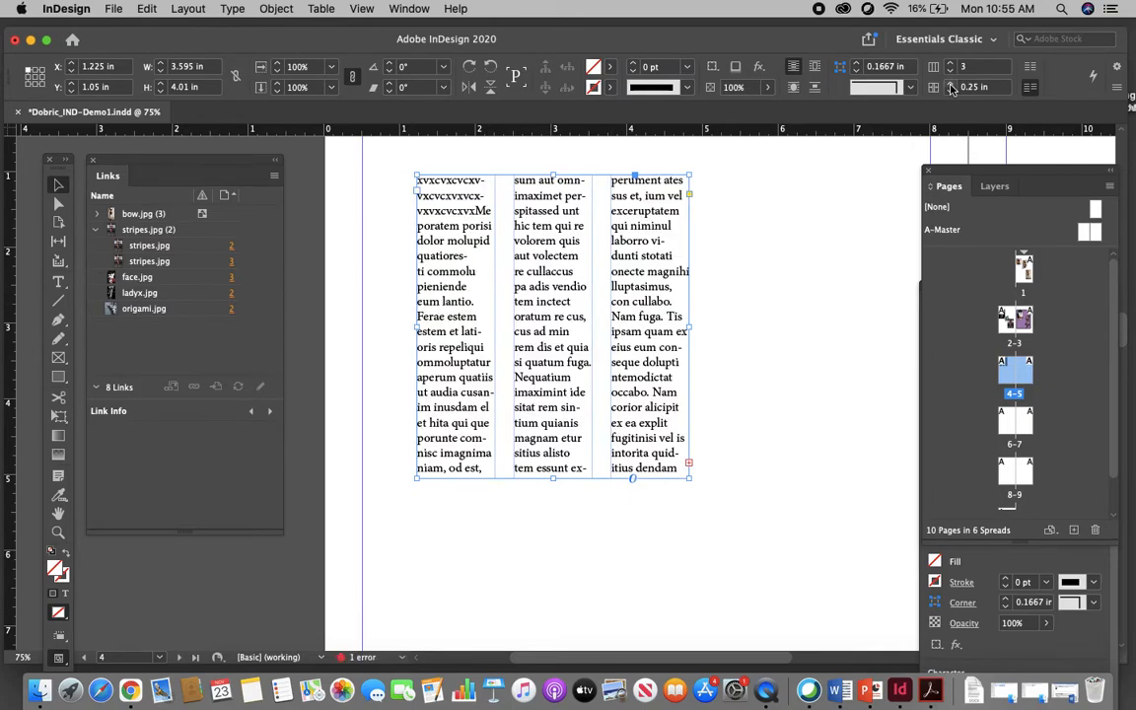
{"action": "left_click", "coordinate": [951, 90]}
{"action": "left_click", "coordinate": [950, 90]}
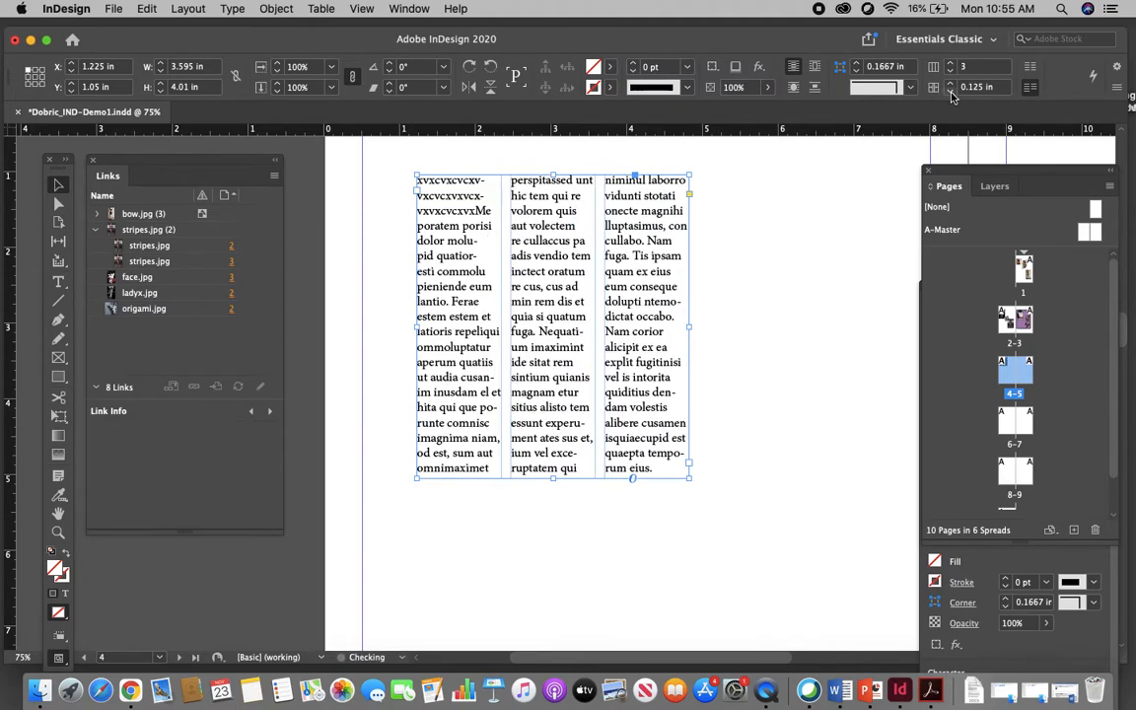
{"action": "left_click", "coordinate": [950, 91]}
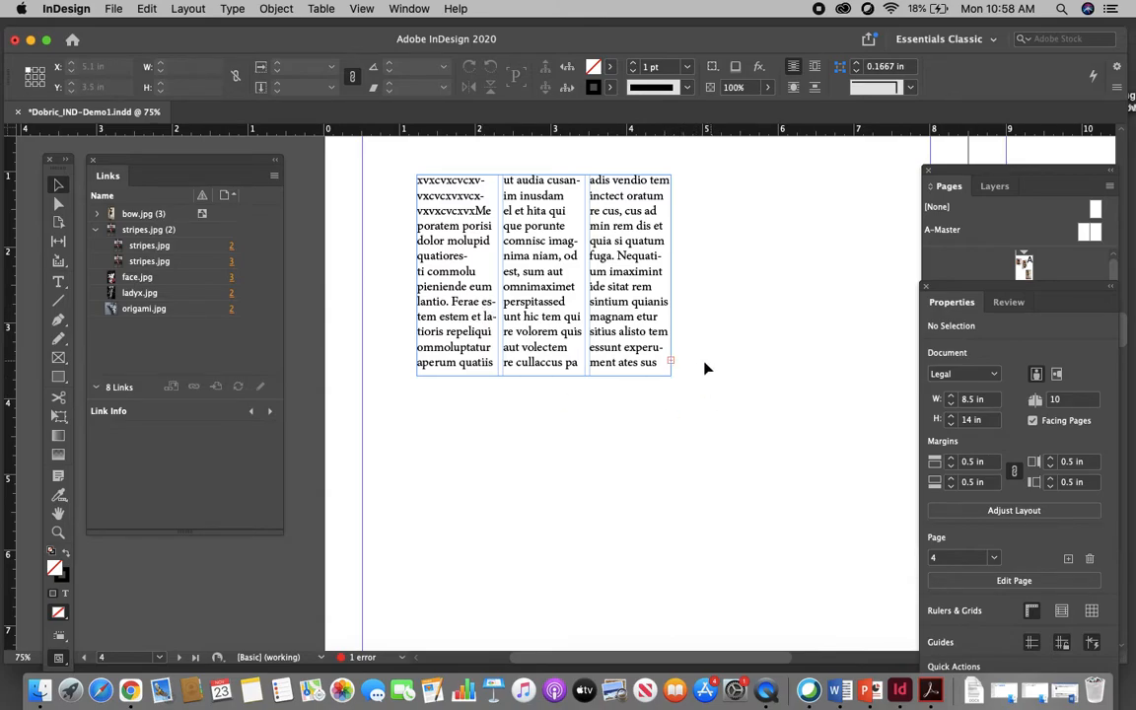
Resize the three-column text frame to about 3.88 by 2.87 in so part of its text overflows.
{"action": "left_click", "coordinate": [665, 374]}
{"action": "left_click_drag", "start_coordinate": [546, 377], "coordinate": [545, 447]}
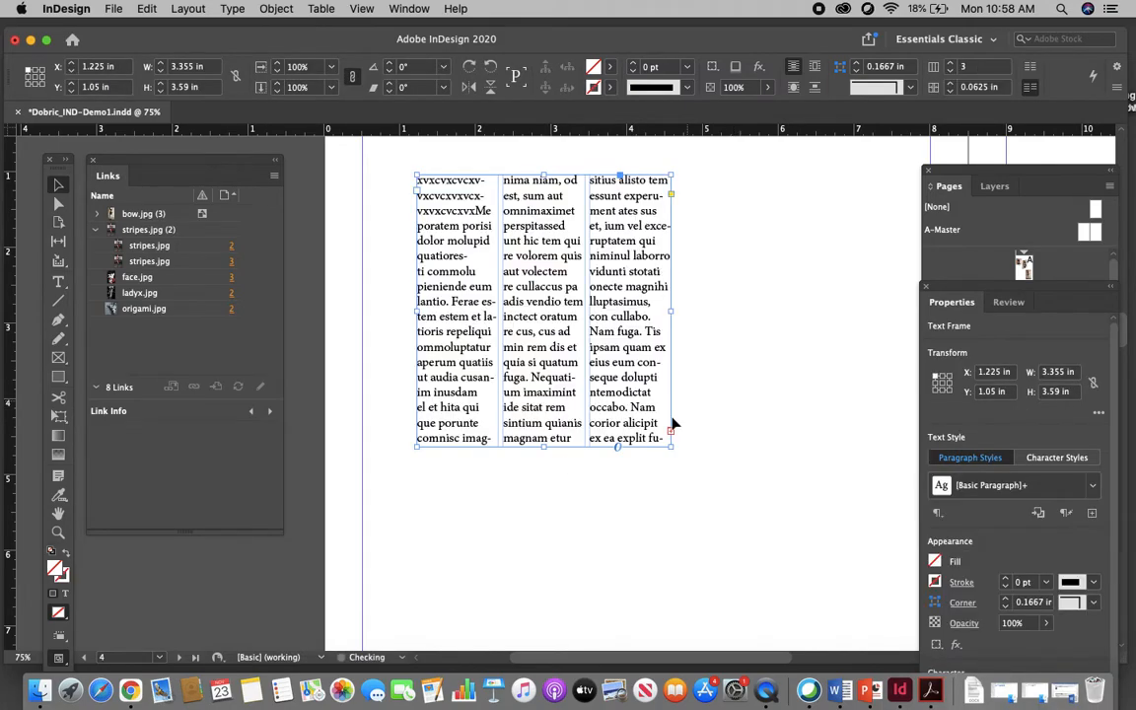
{"action": "left_click_drag", "start_coordinate": [669, 446], "coordinate": [710, 457]}
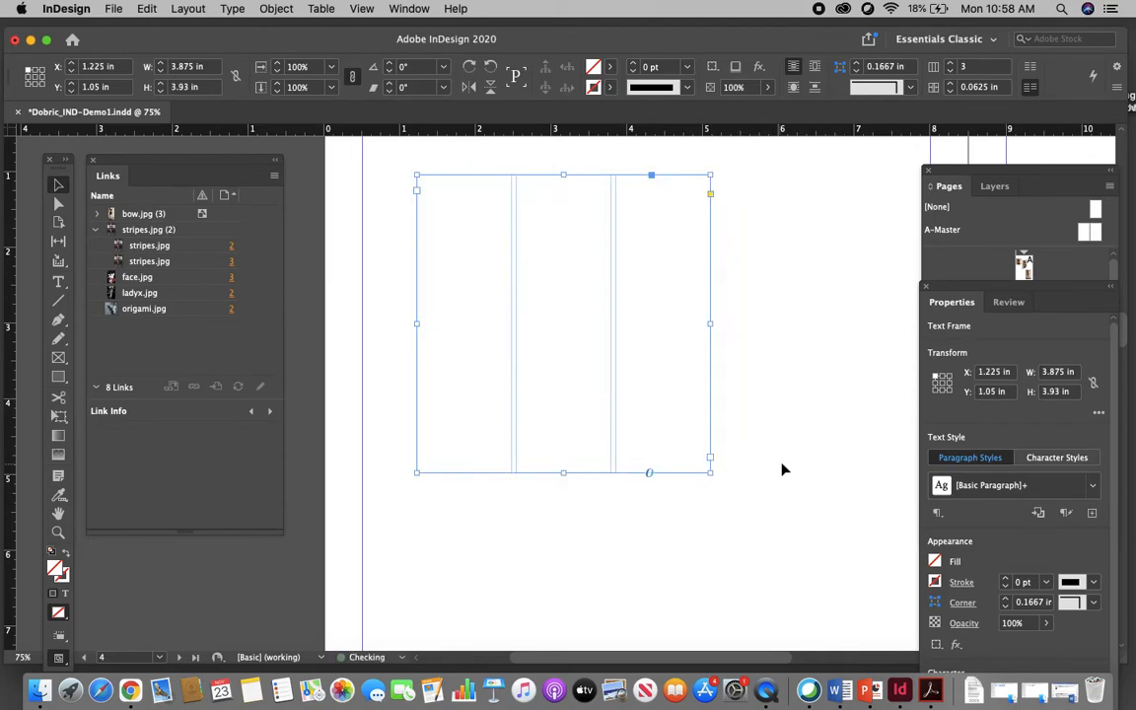
{"action": "left_click_drag", "start_coordinate": [563, 472], "coordinate": [563, 392]}
{"action": "left_click", "coordinate": [702, 521]}
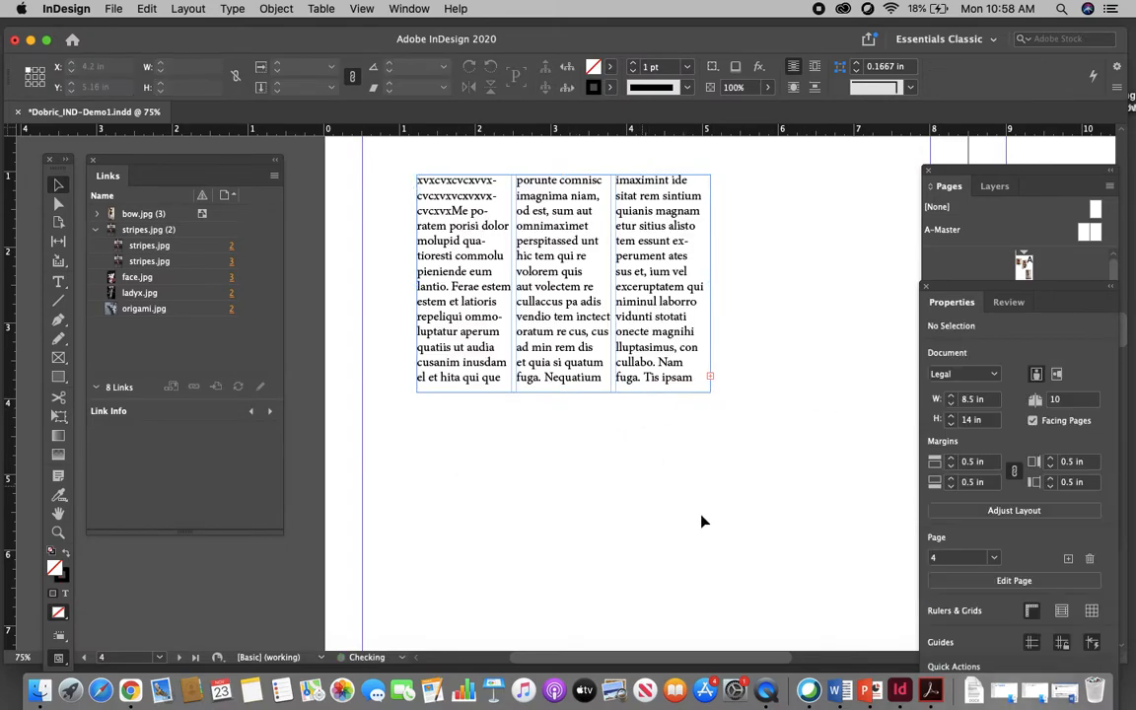
{"action": "left_click", "coordinate": [59, 380]}
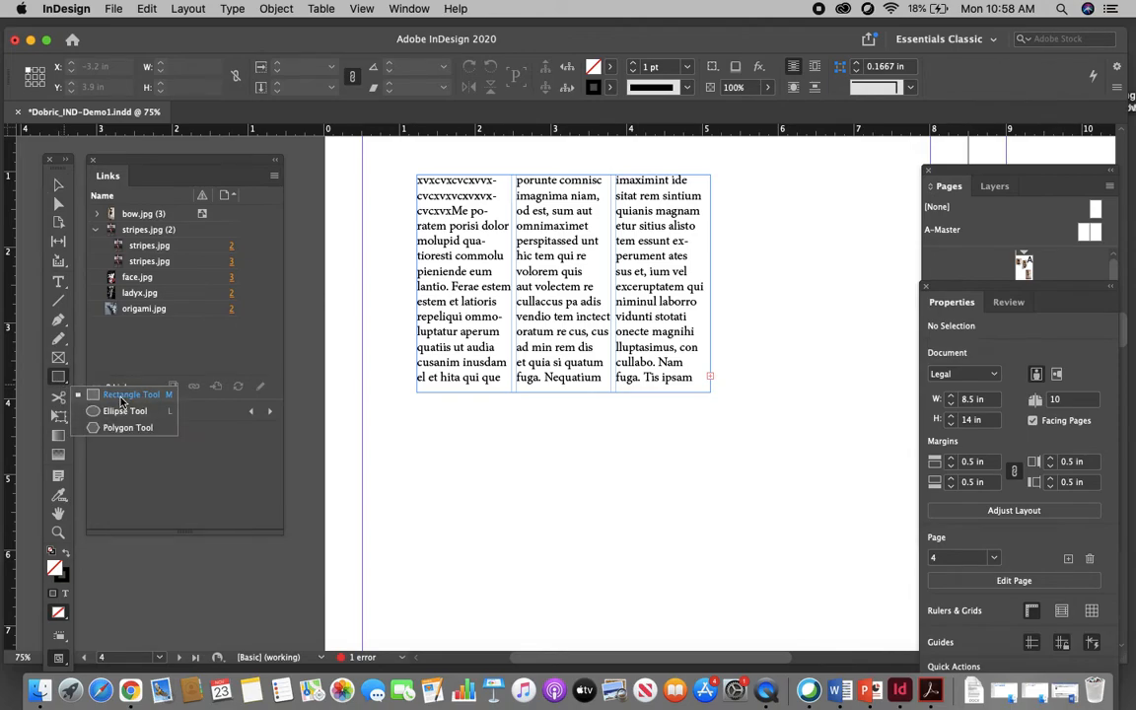
{"action": "left_click", "coordinate": [59, 377]}
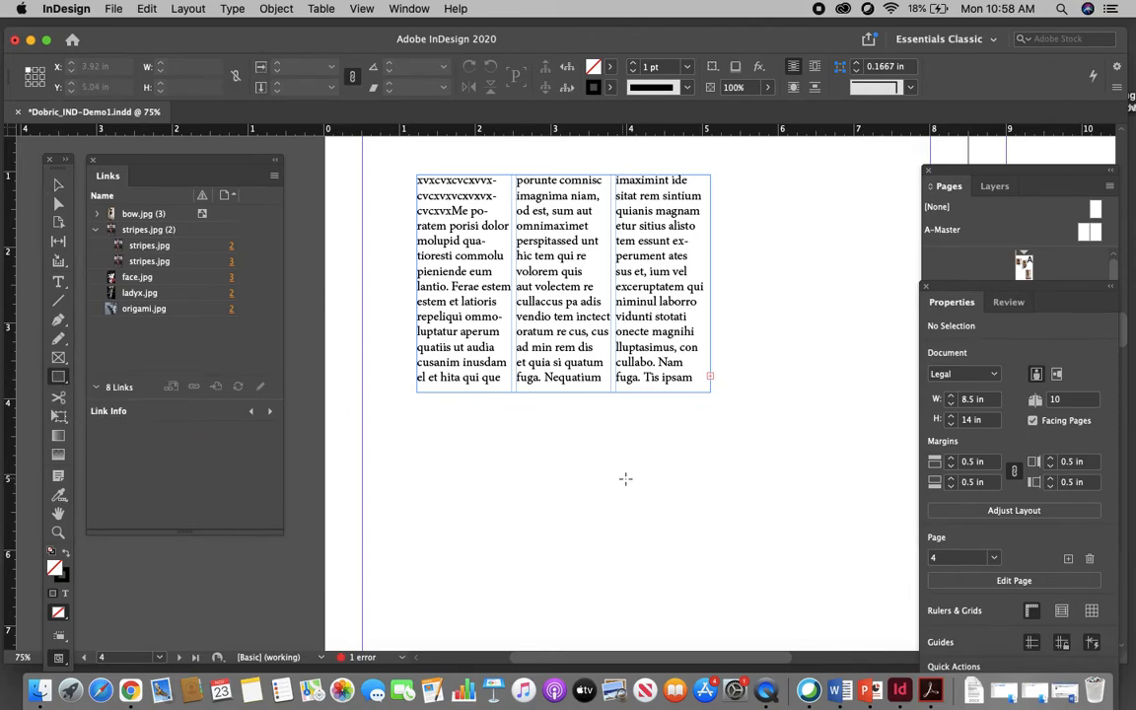
{"action": "left_click", "coordinate": [58, 185]}
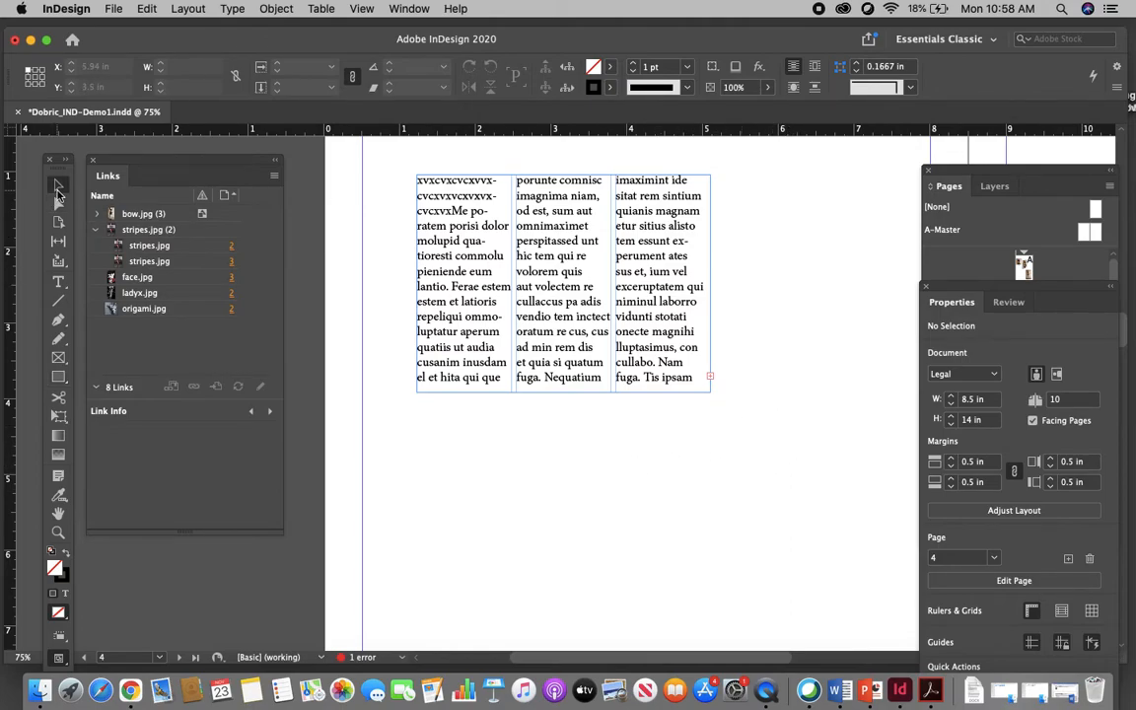
Draw a text frame about 3.58 by 2.38 in below the three-column frame and thread the overflow text into it.
{"action": "left_click", "coordinate": [562, 342]}
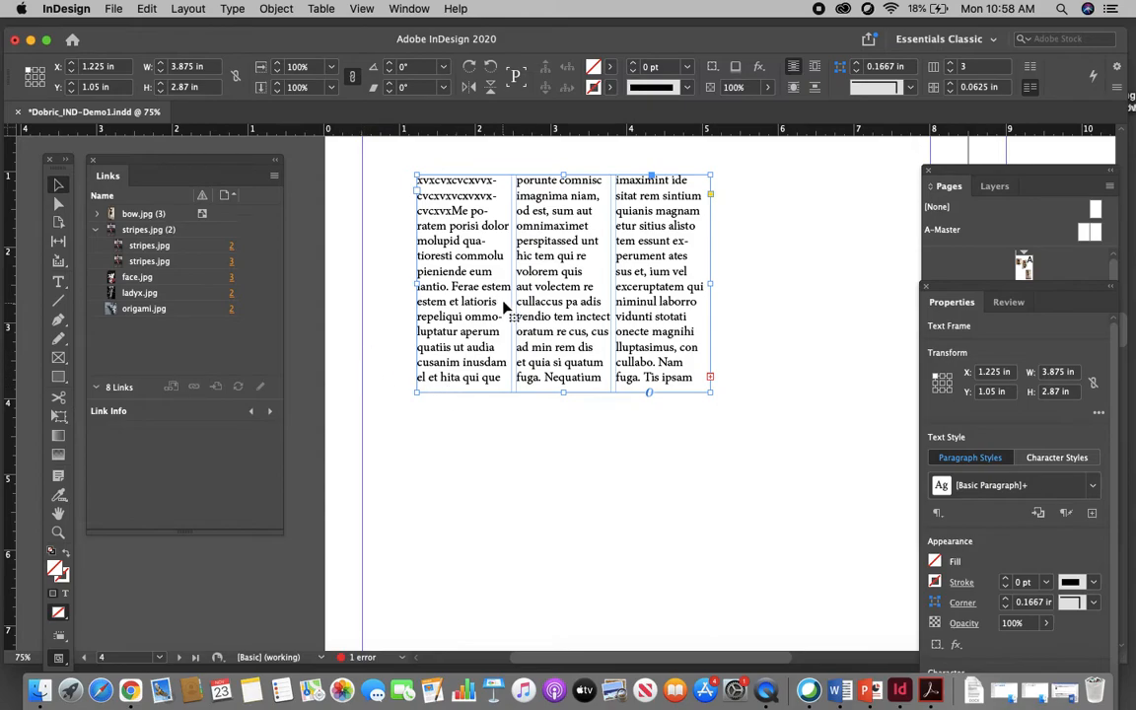
{"action": "left_click", "coordinate": [59, 284]}
{"action": "left_click_drag", "start_coordinate": [493, 423], "coordinate": [762, 602]}
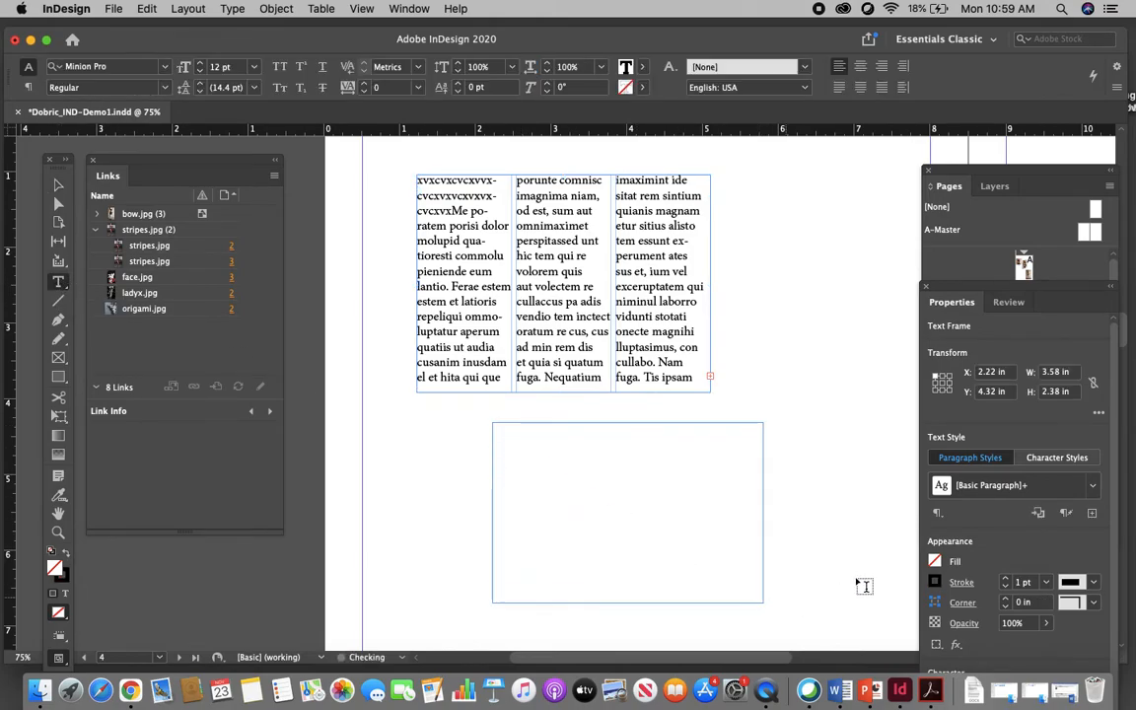
{"action": "left_click", "coordinate": [57, 187]}
{"action": "left_click", "coordinate": [405, 426]}
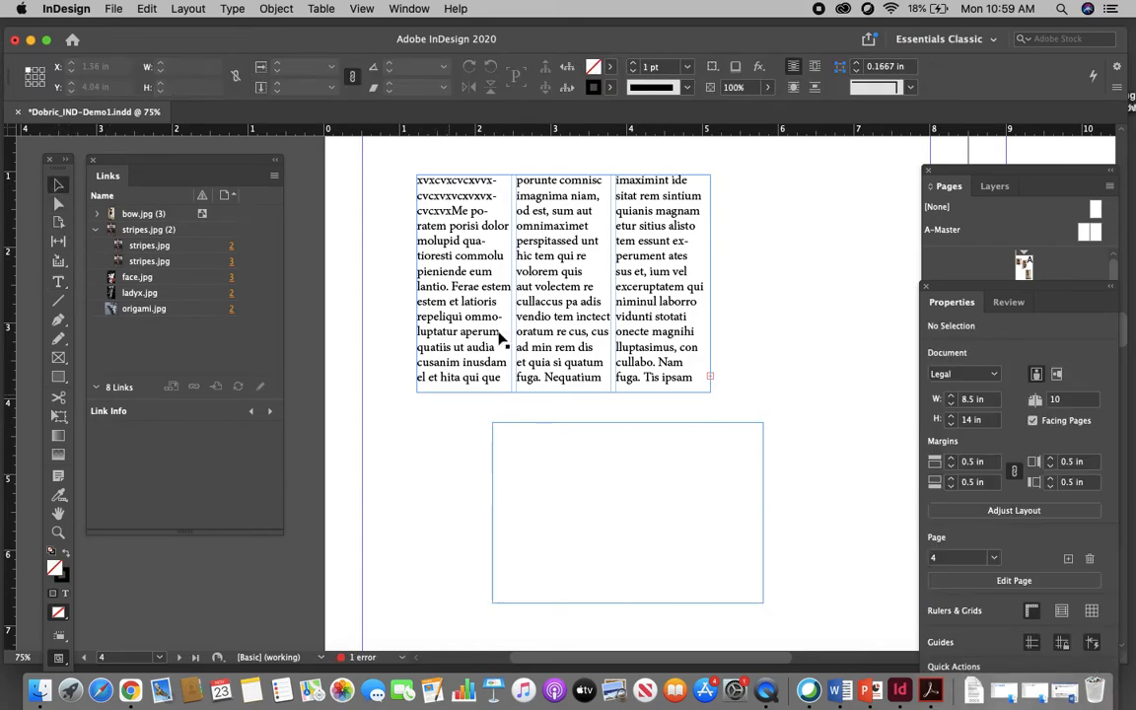
{"action": "left_click", "coordinate": [612, 298]}
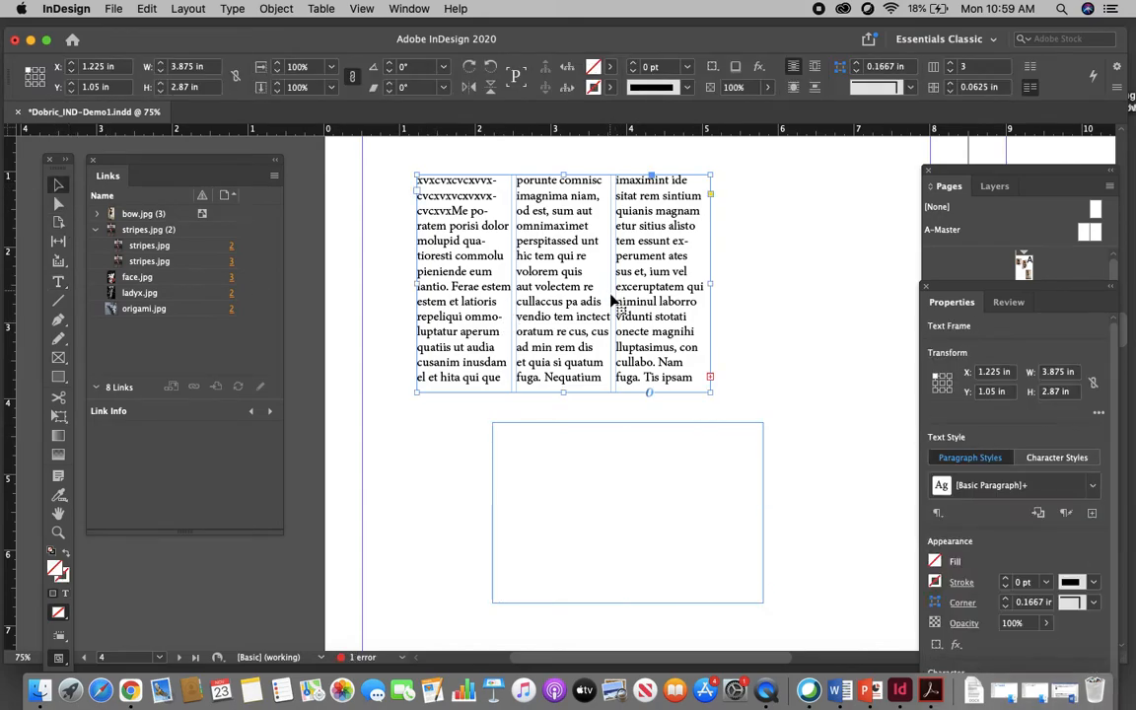
{"action": "left_click", "coordinate": [710, 378]}
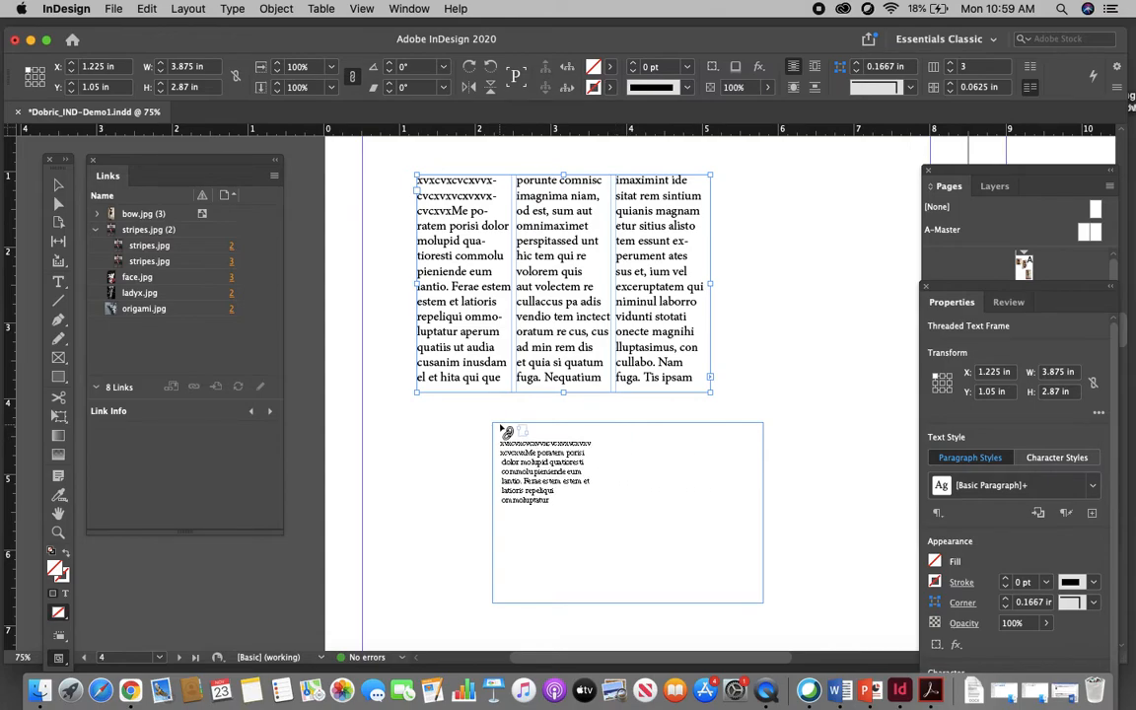
{"action": "left_click", "coordinate": [502, 431]}
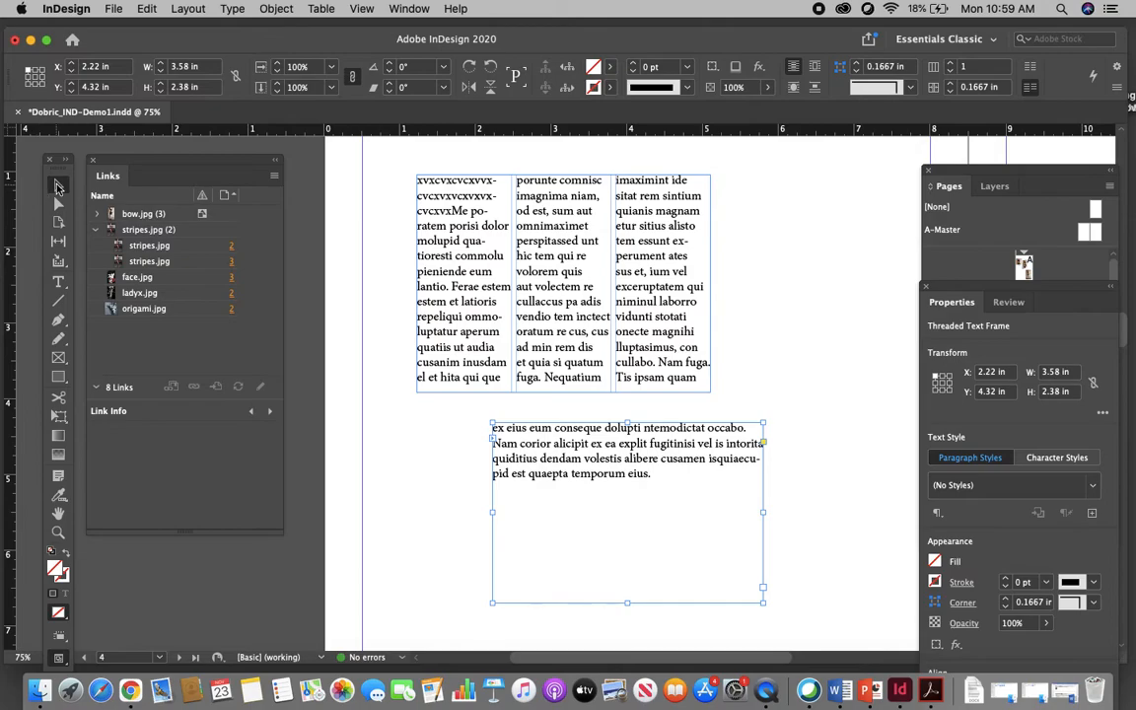
Shorten and reposition the threaded text frame beneath the columns and delete it.
{"action": "left_click_drag", "start_coordinate": [626, 602], "coordinate": [631, 515]}
{"action": "left_click_drag", "start_coordinate": [618, 459], "coordinate": [546, 483]}
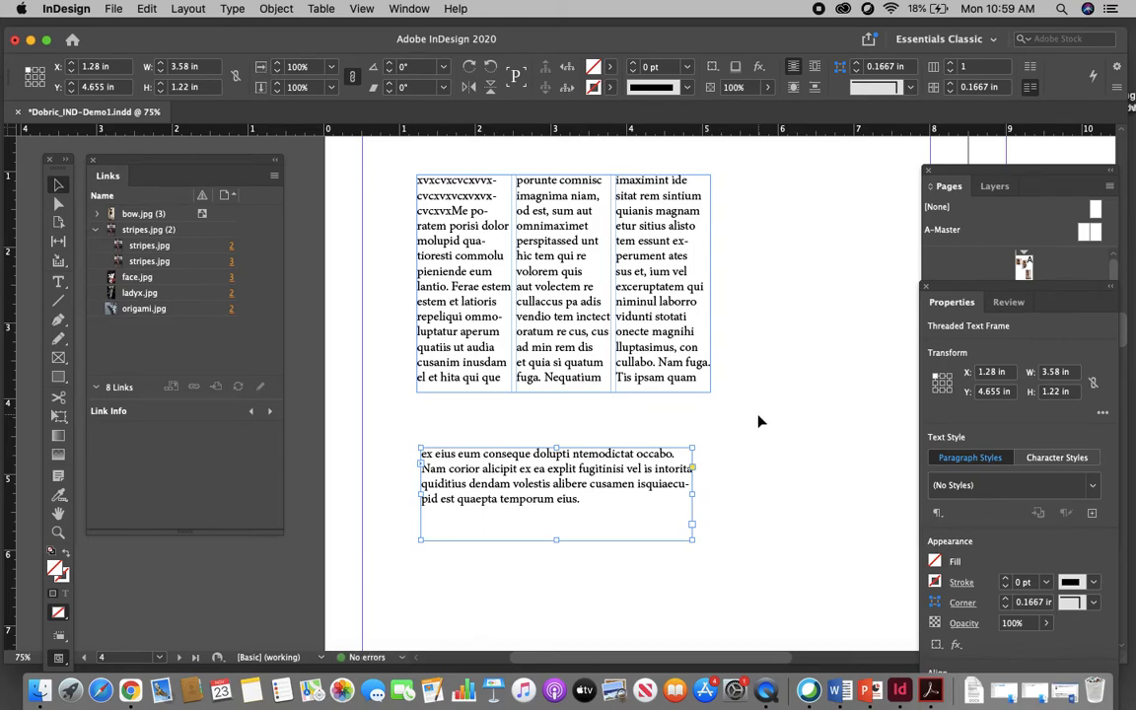
{"action": "key", "text": "BackSpace"}
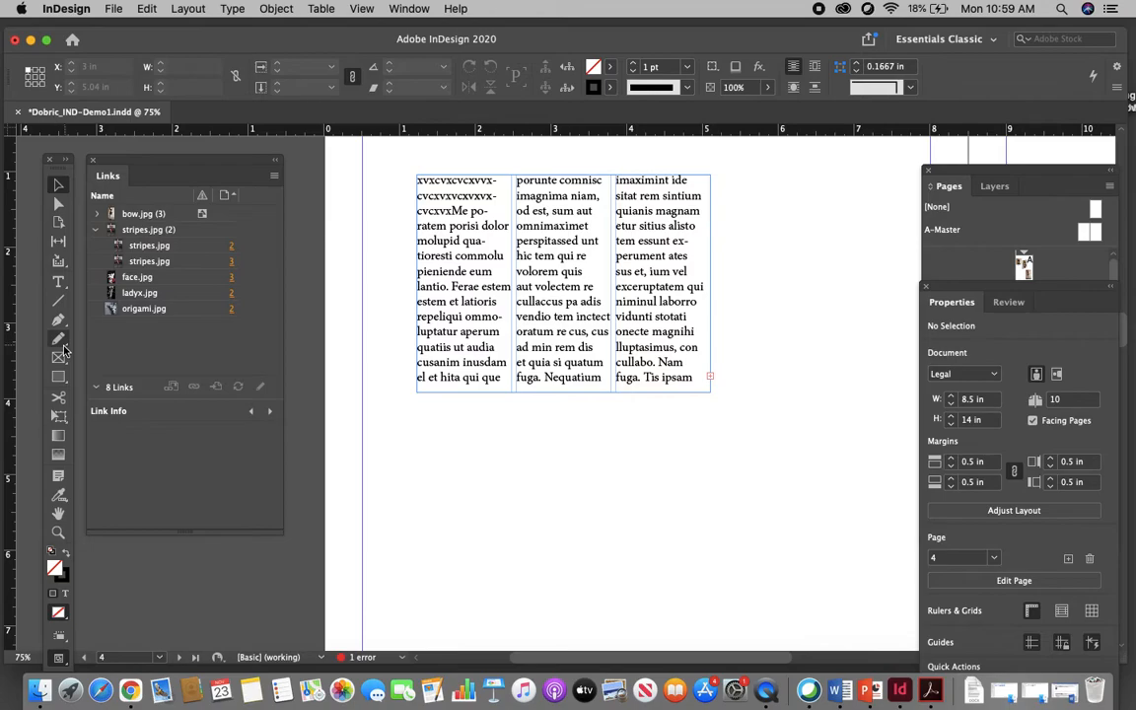
Draw a hexagon about 2.15 by 1.79 in below the three-column text frame.
{"action": "left_click", "coordinate": [62, 379]}
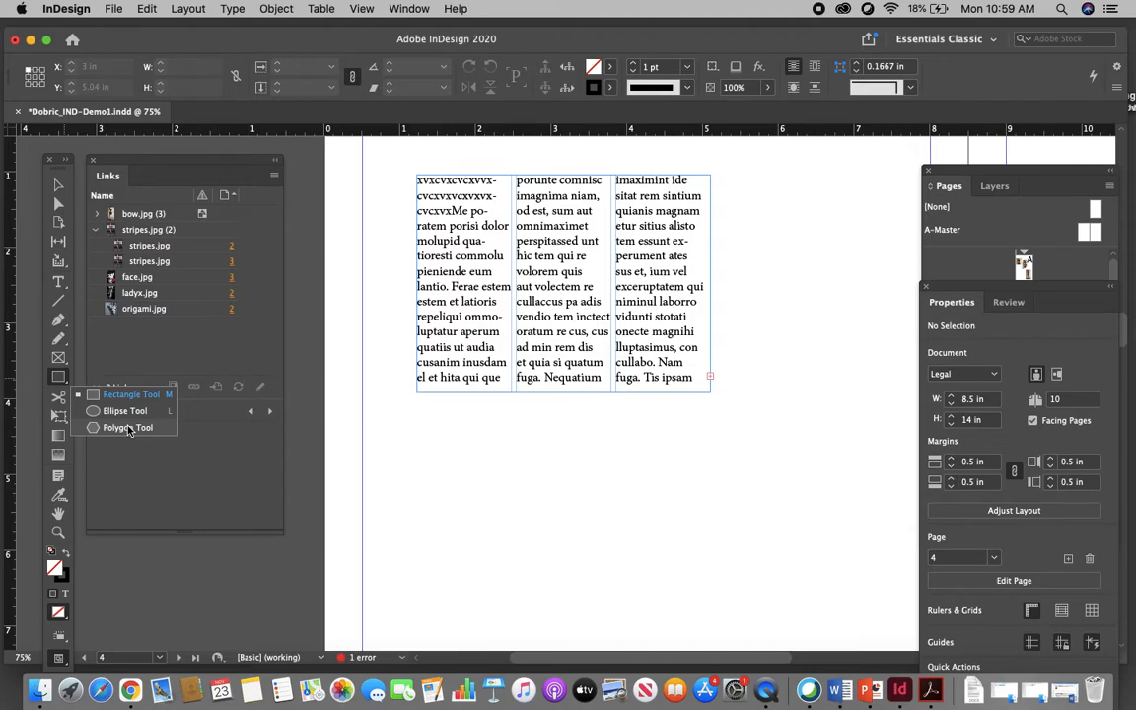
{"action": "left_click", "coordinate": [128, 428]}
{"action": "left_click_drag", "start_coordinate": [610, 462], "coordinate": [775, 597]}
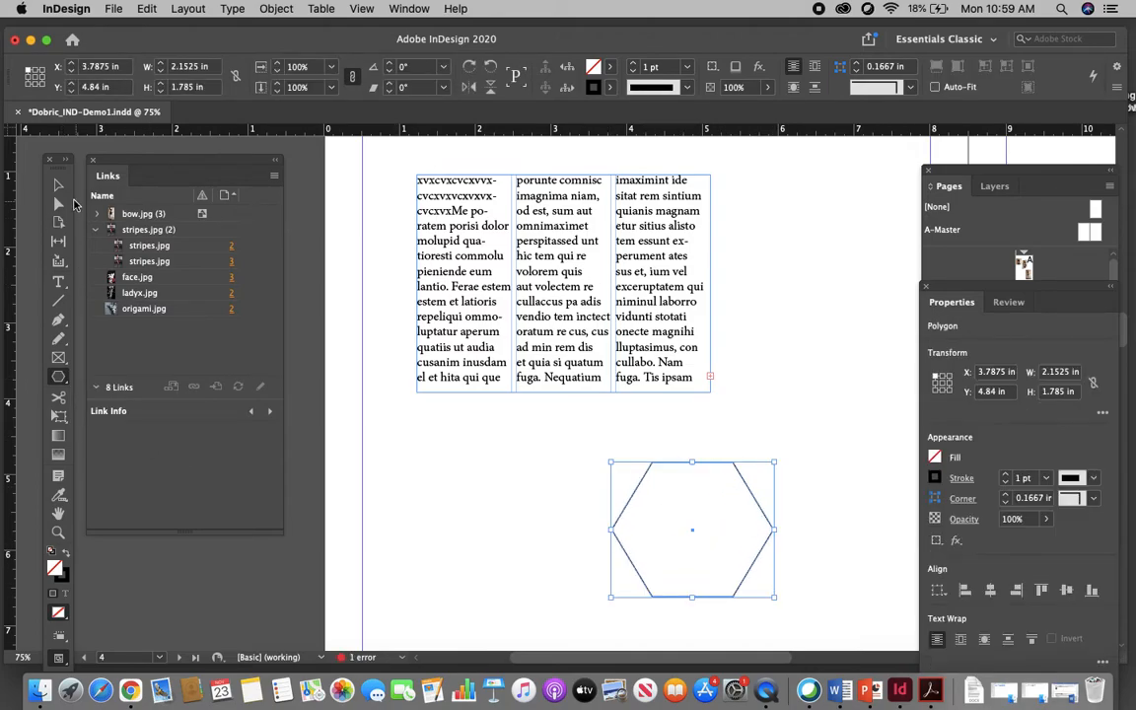
Thread the overflow text from the three-column text frame into the hexagon below it.
{"action": "left_click", "coordinate": [58, 185]}
{"action": "left_click", "coordinate": [665, 516]}
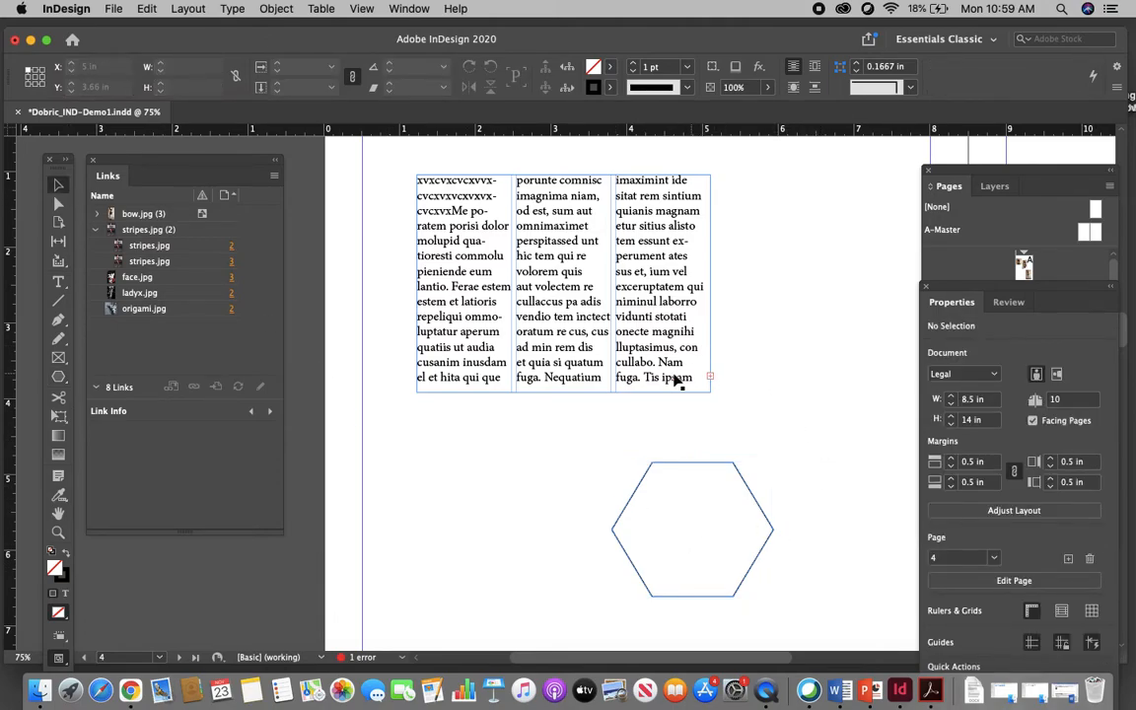
{"action": "left_click", "coordinate": [615, 311]}
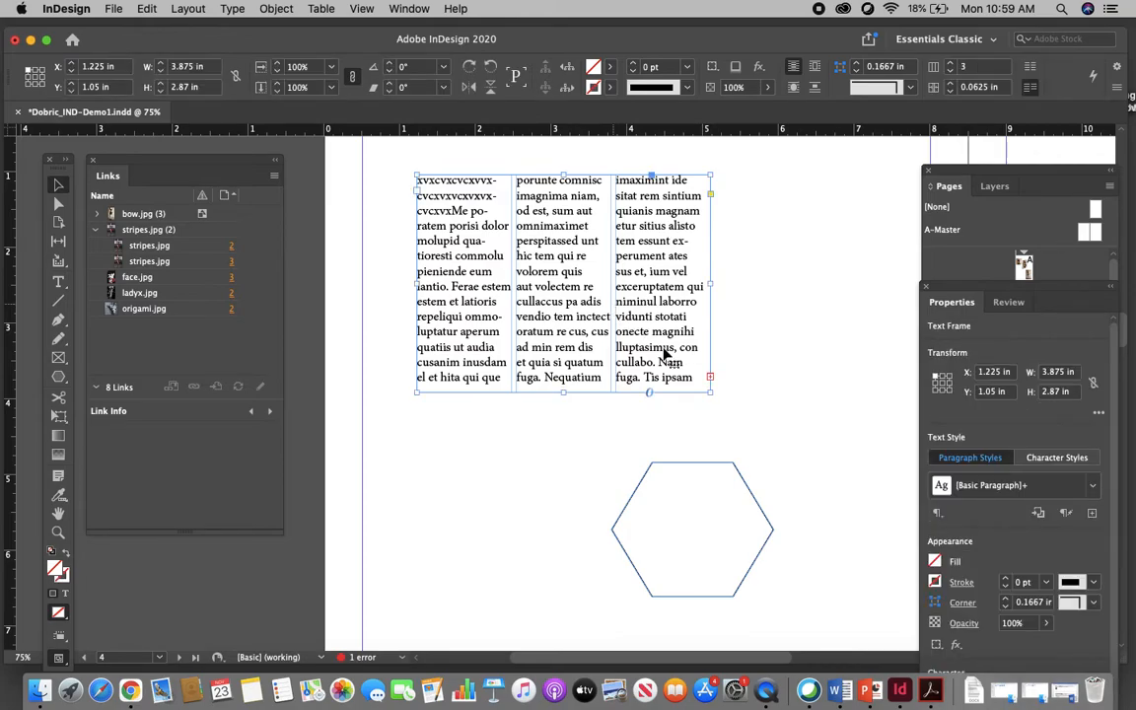
{"action": "left_click", "coordinate": [710, 379]}
{"action": "left_click", "coordinate": [666, 465]}
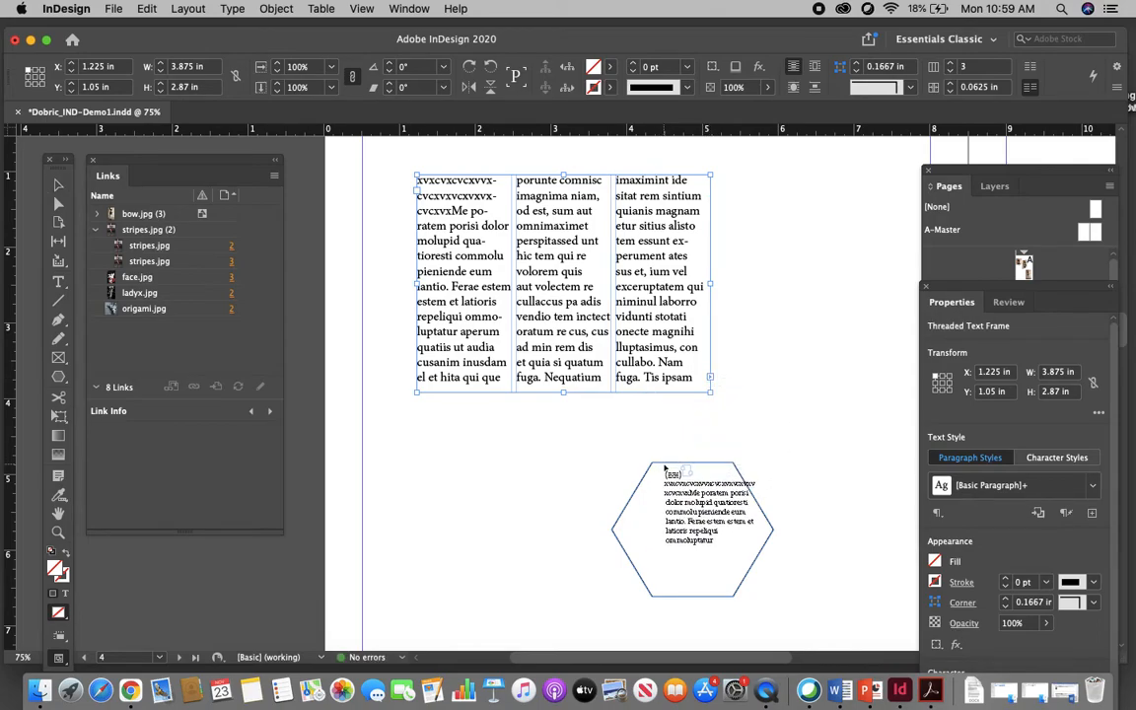
{"action": "left_click", "coordinate": [669, 468]}
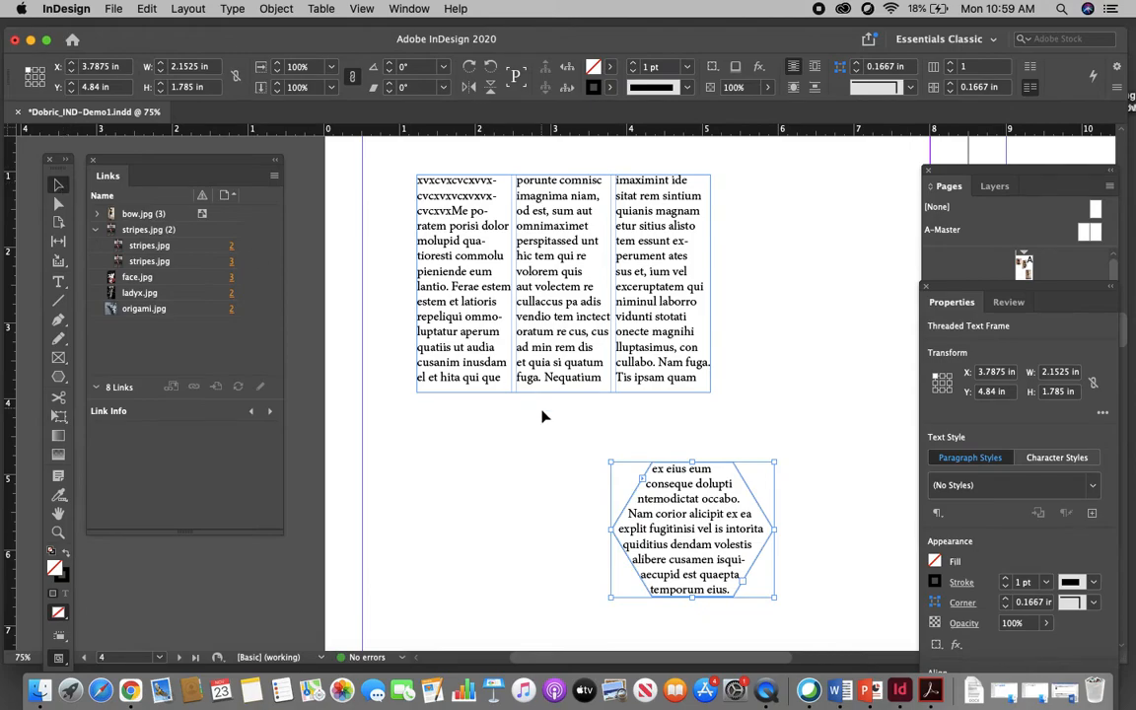
Enlarge the hexagonal text frame to about 2.51 by 2.02 in.
{"action": "left_click", "coordinate": [581, 508]}
{"action": "left_click_drag", "start_coordinate": [582, 460], "coordinate": [744, 553]}
{"action": "left_click", "coordinate": [834, 604]}
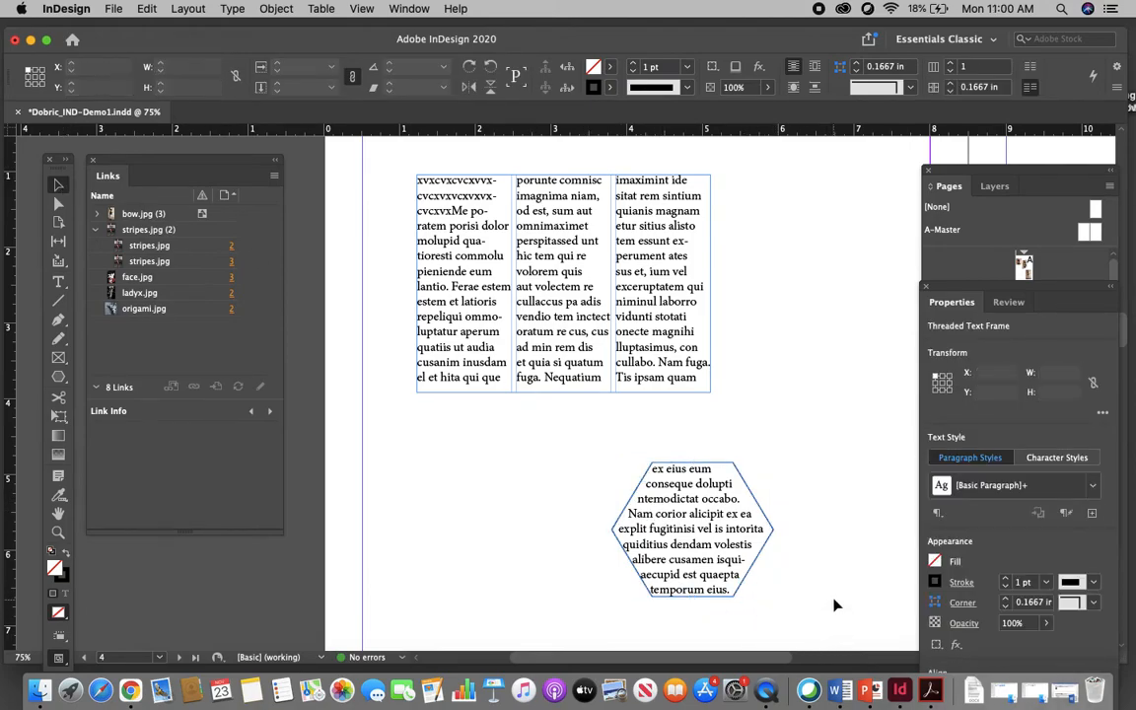
{"action": "left_click", "coordinate": [773, 598]}
{"action": "left_click_drag", "start_coordinate": [773, 599], "coordinate": [813, 641]}
{"action": "left_click", "coordinate": [751, 415]}
{"action": "left_click", "coordinate": [744, 558]}
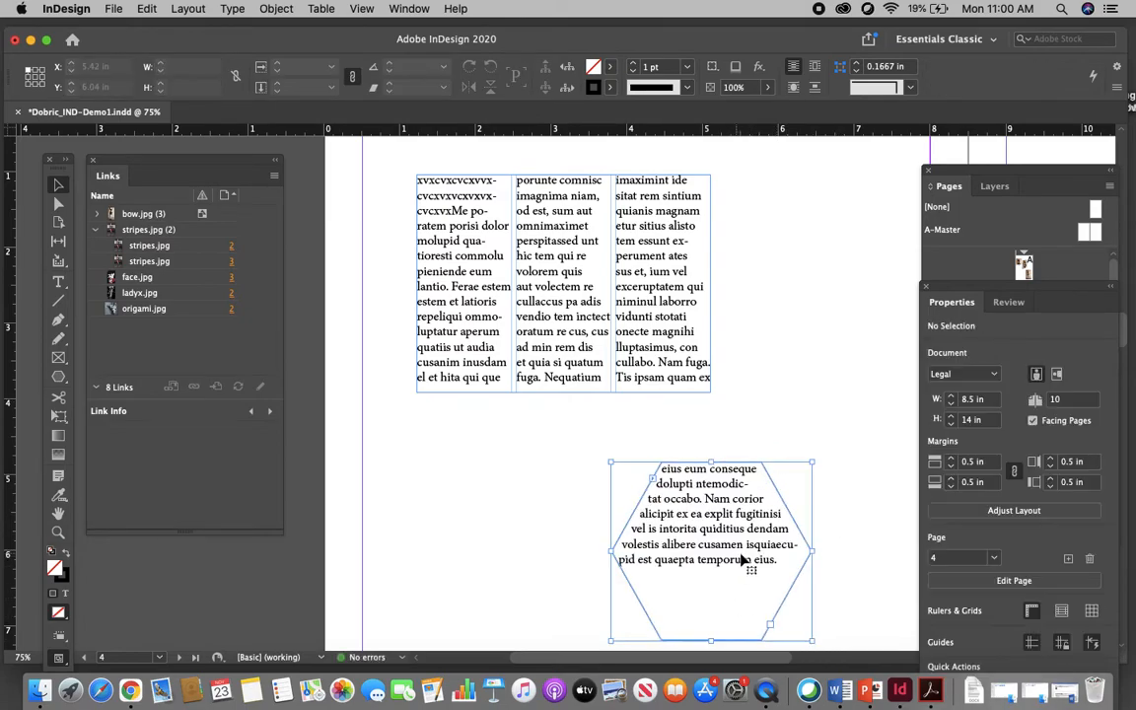
{"action": "left_click_drag", "start_coordinate": [807, 639], "coordinate": [800, 614]}
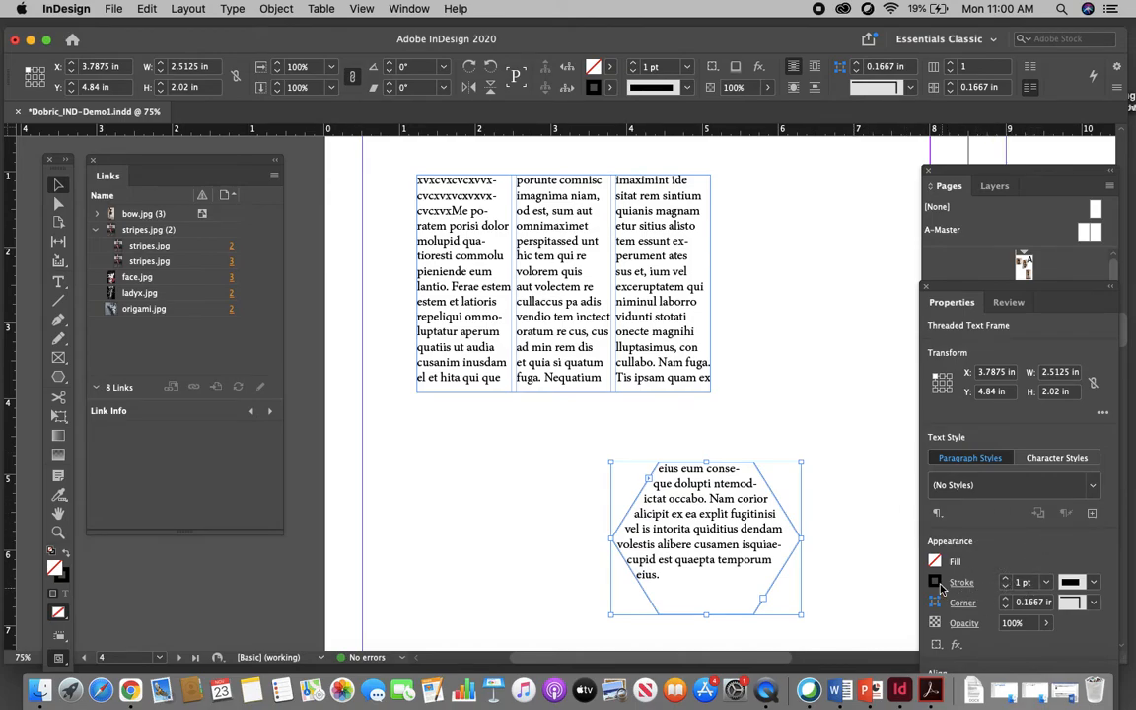
Remove the stroke from the hexagonal text frame by setting its colour to None.
{"action": "left_click", "coordinate": [1071, 582]}
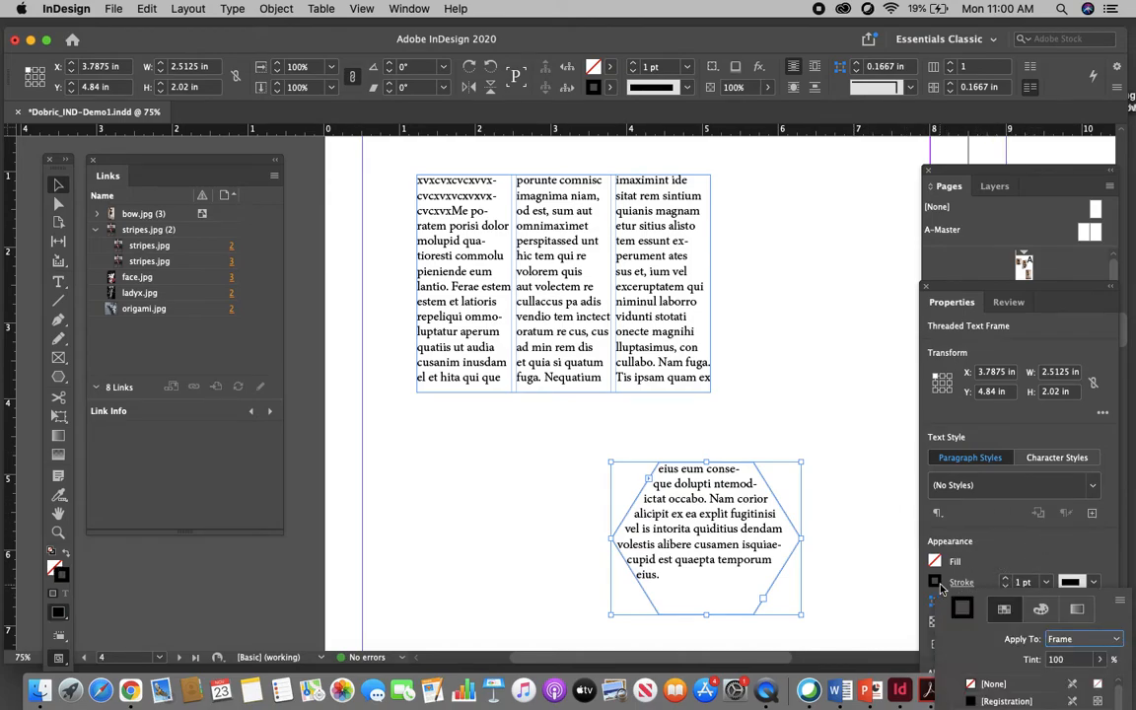
{"action": "left_click", "coordinate": [991, 683]}
{"action": "left_click", "coordinate": [827, 480]}
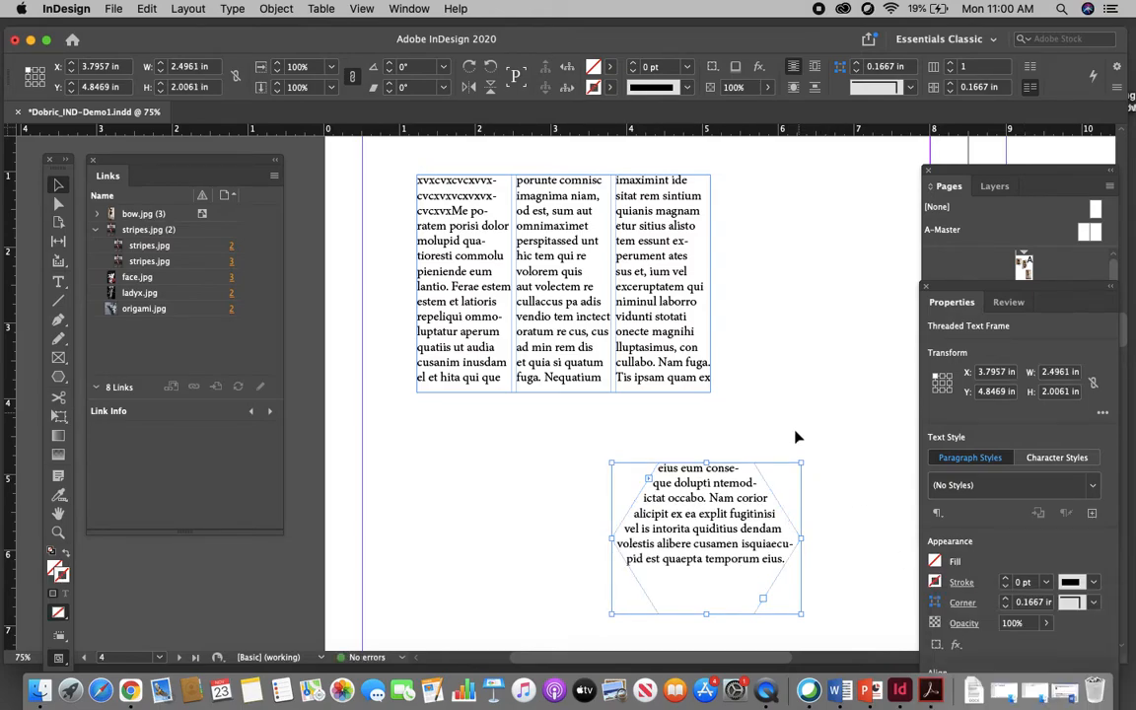
{"action": "left_click", "coordinate": [779, 392]}
Move the hexagonal text frame closer beneath the columns and resize it to about 2.3 by 1.98 in.
{"action": "left_click_drag", "start_coordinate": [741, 550], "coordinate": [592, 514]}
{"action": "left_click_drag", "start_coordinate": [692, 578], "coordinate": [674, 562]}
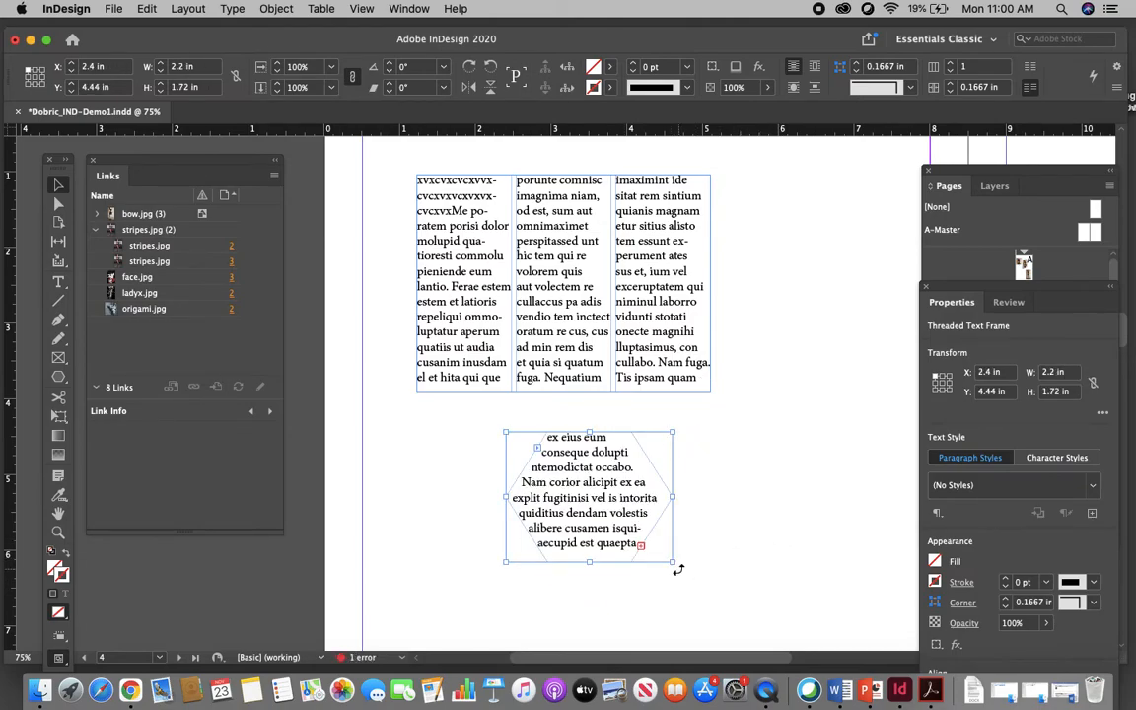
{"action": "left_click_drag", "start_coordinate": [673, 562], "coordinate": [682, 584]}
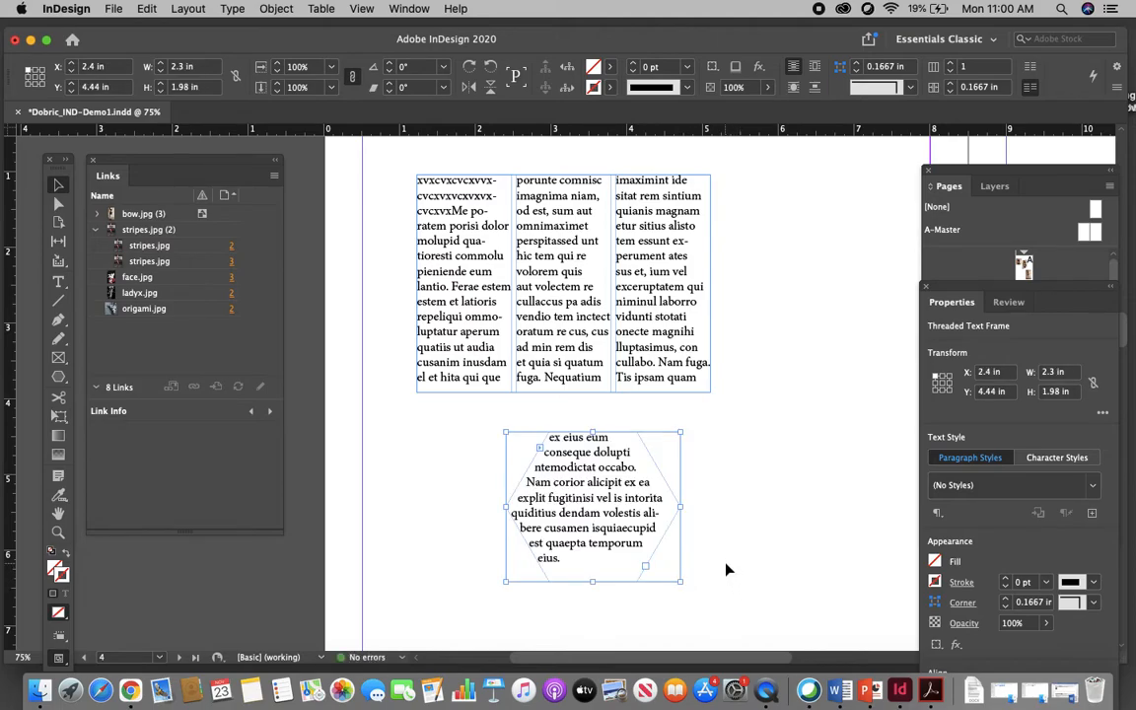
Reposition the hexagonal text frame at about X 1.95 in, Y 4.2 in and save the document.
{"action": "left_click", "coordinate": [779, 502]}
{"action": "left_click_drag", "start_coordinate": [595, 477], "coordinate": [557, 490]}
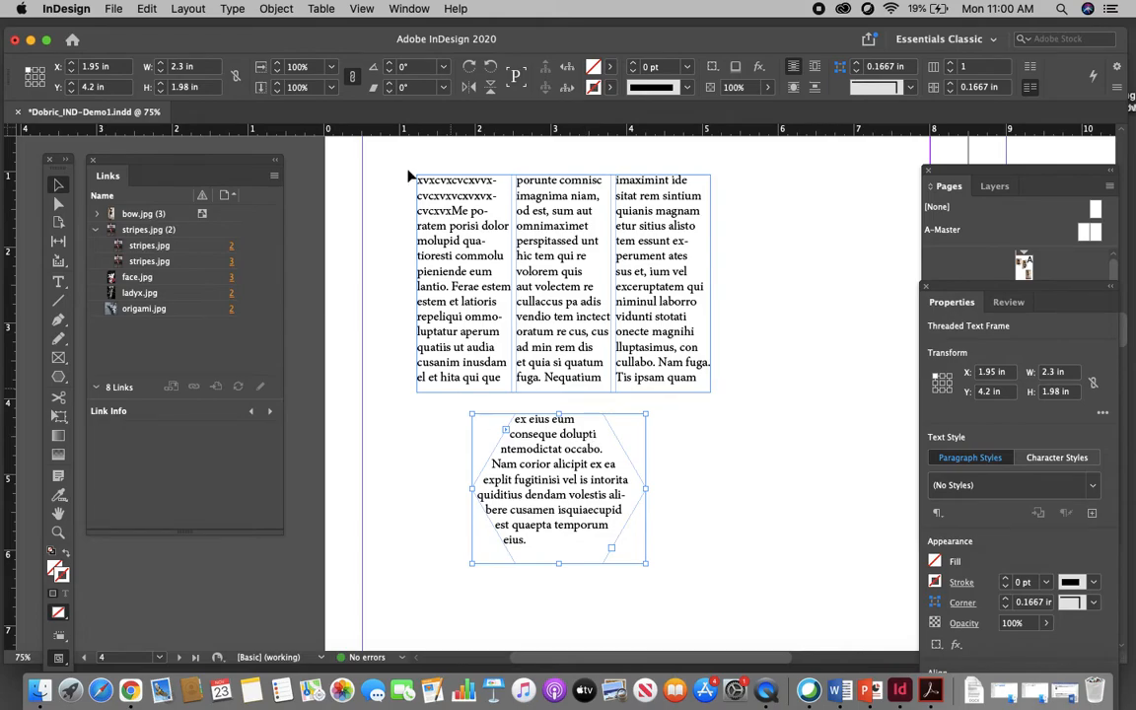
{"action": "left_click", "coordinate": [114, 9]}
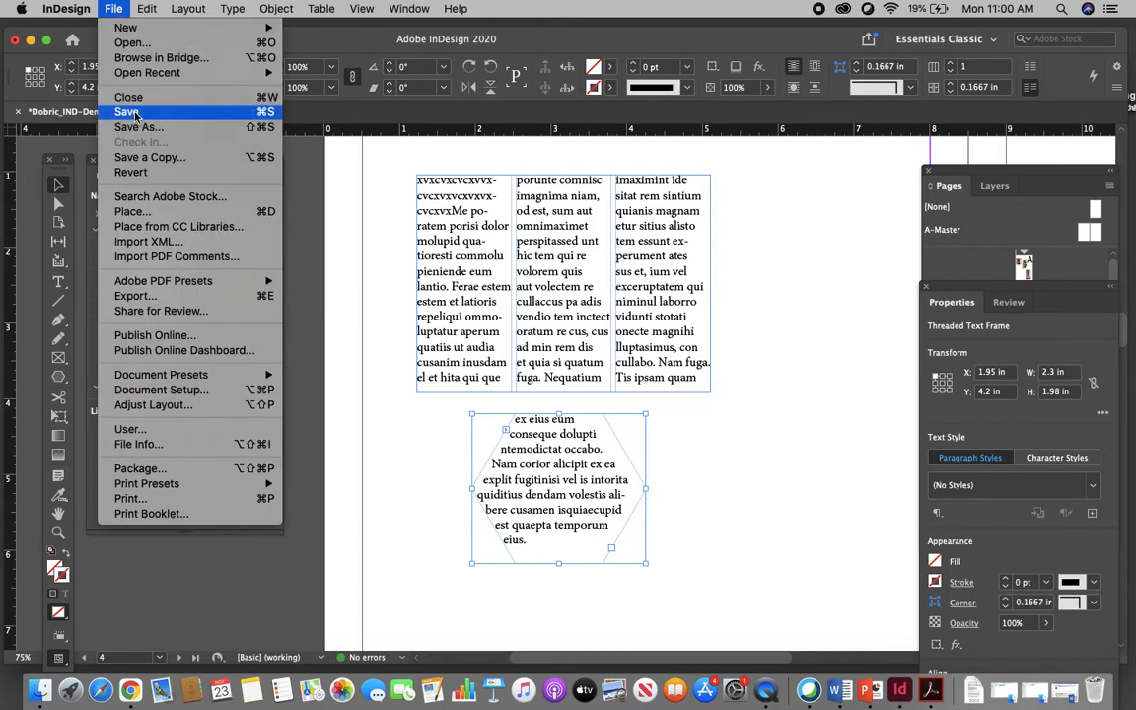
{"action": "left_click", "coordinate": [138, 147]}
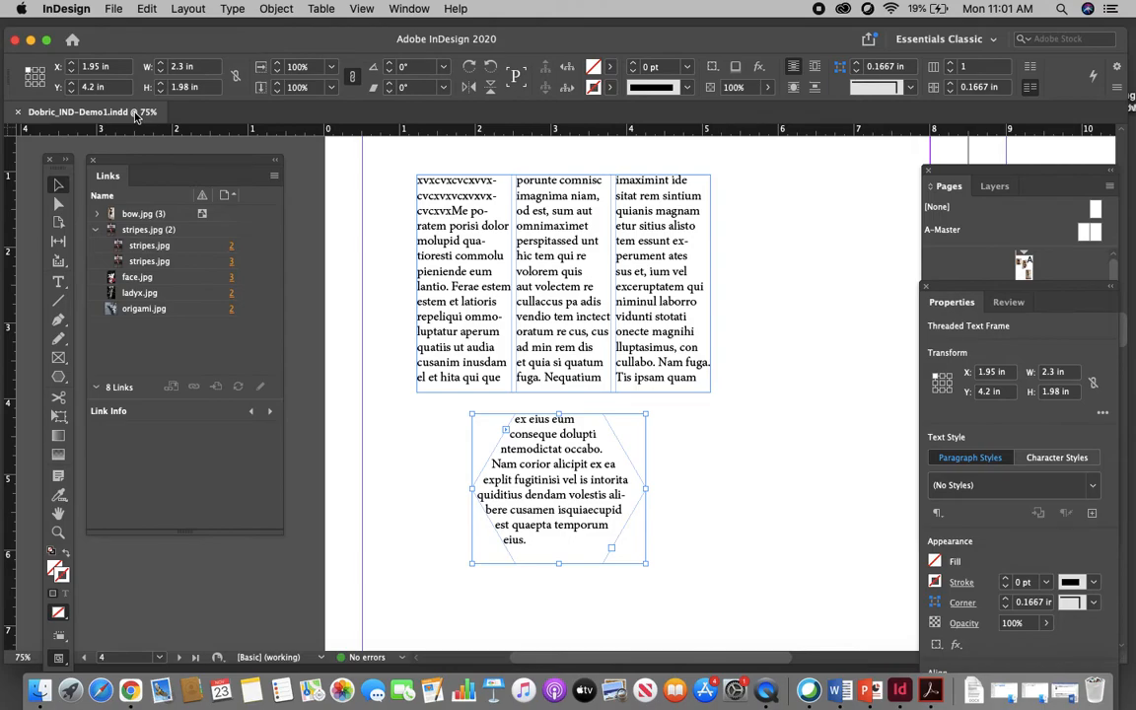
Draw an open wave-shaped curve about 5.11 by 1.6 in below the hexagon with the Pen tool.
{"action": "scroll", "coordinate": [529, 436], "scroll_direction": "down", "scroll_amount": 5}
{"action": "scroll", "coordinate": [528, 436], "scroll_direction": "right", "scroll_amount": 1}
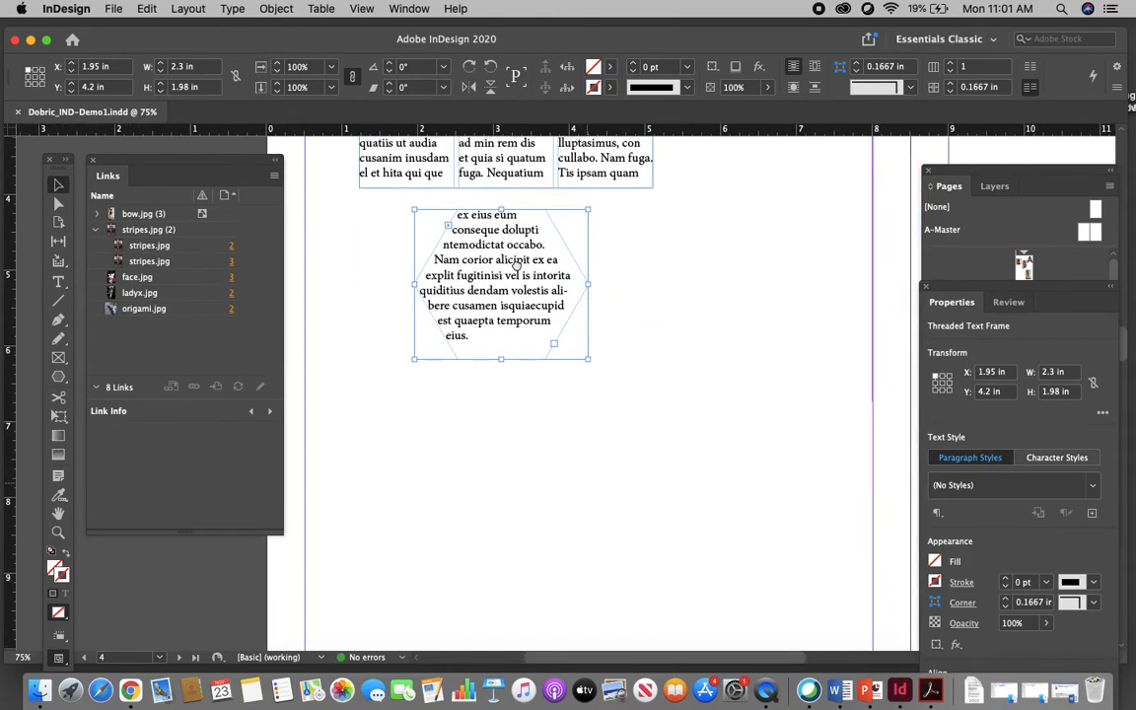
{"action": "scroll", "coordinate": [552, 271], "scroll_direction": "down", "scroll_amount": 2}
{"action": "scroll", "coordinate": [553, 271], "scroll_direction": "right", "scroll_amount": 1}
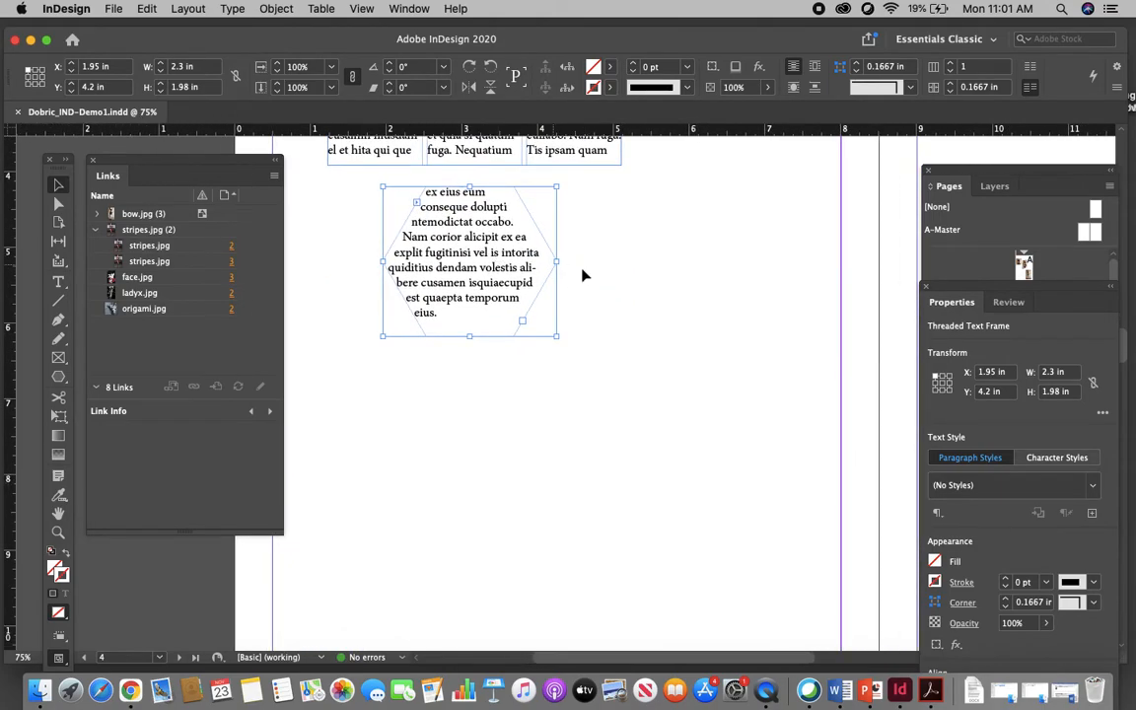
{"action": "left_click", "coordinate": [58, 319]}
{"action": "left_click_drag", "start_coordinate": [355, 482], "coordinate": [382, 458]}
{"action": "left_click_drag", "start_coordinate": [503, 445], "coordinate": [541, 469]}
{"action": "left_click_drag", "start_coordinate": [708, 547], "coordinate": [814, 496]}
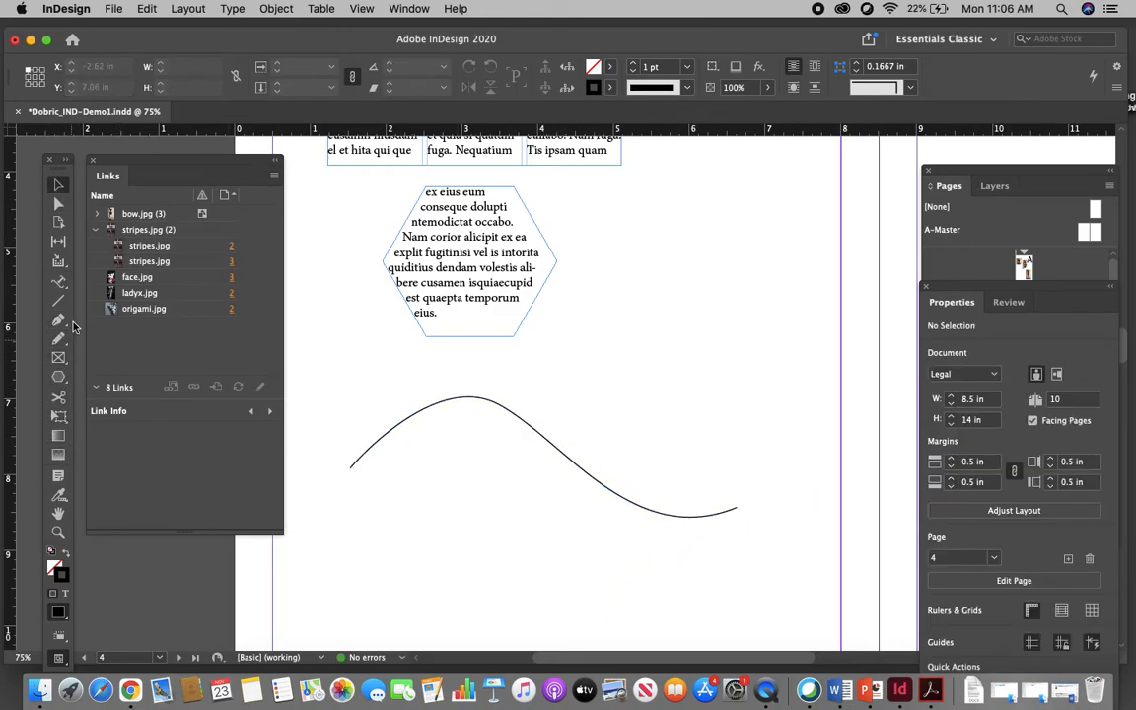
Add filler letters along the wave curve with the Type on a Path tool, covering more than half its length.
{"action": "left_click", "coordinate": [63, 286]}
{"action": "left_click_drag", "start_coordinate": [63, 286], "coordinate": [144, 320]}
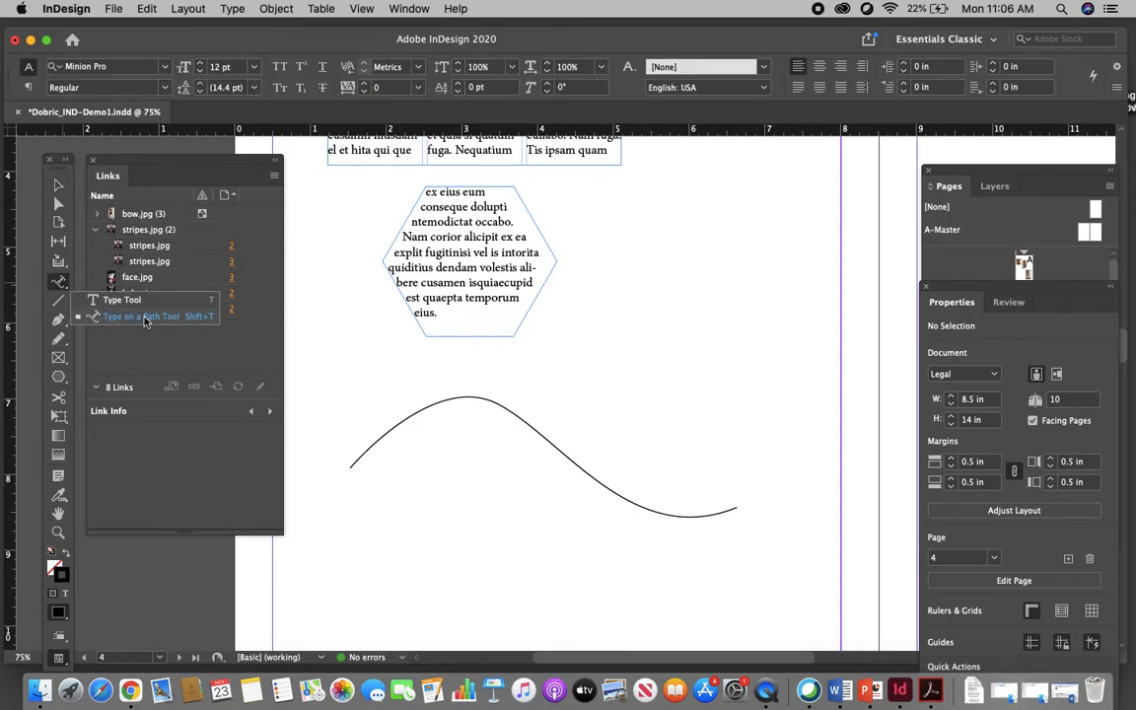
{"action": "left_click", "coordinate": [359, 460]}
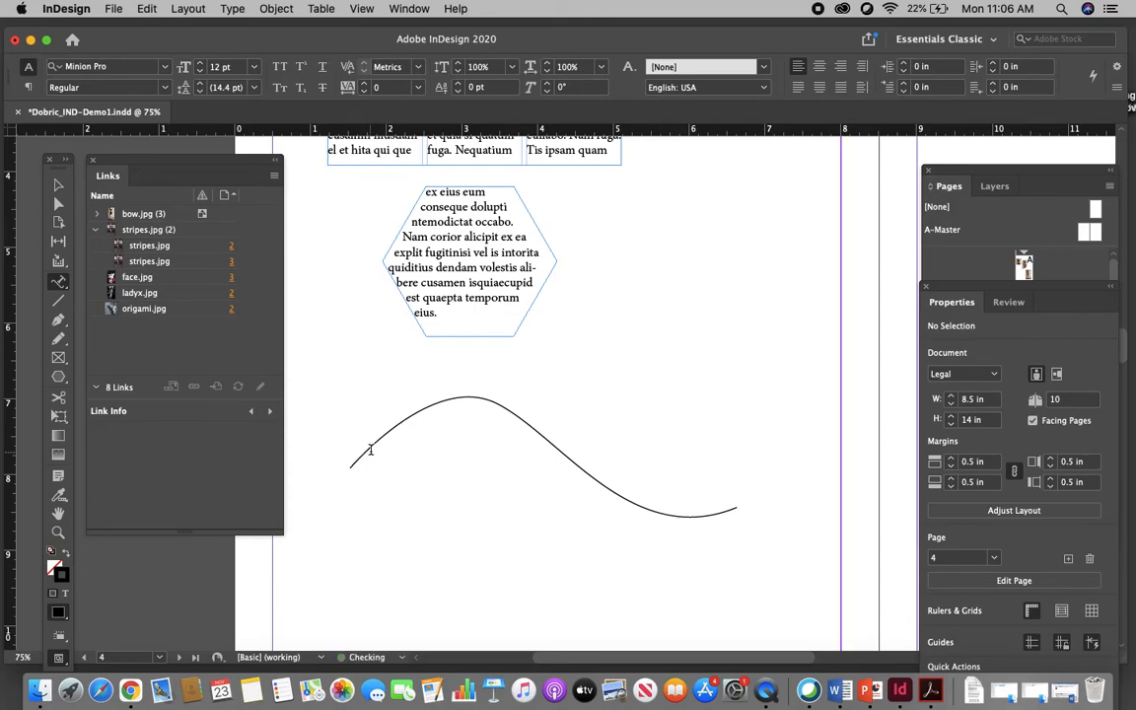
{"action": "type", "text": "fsdfdsfdsfsfsfs"}
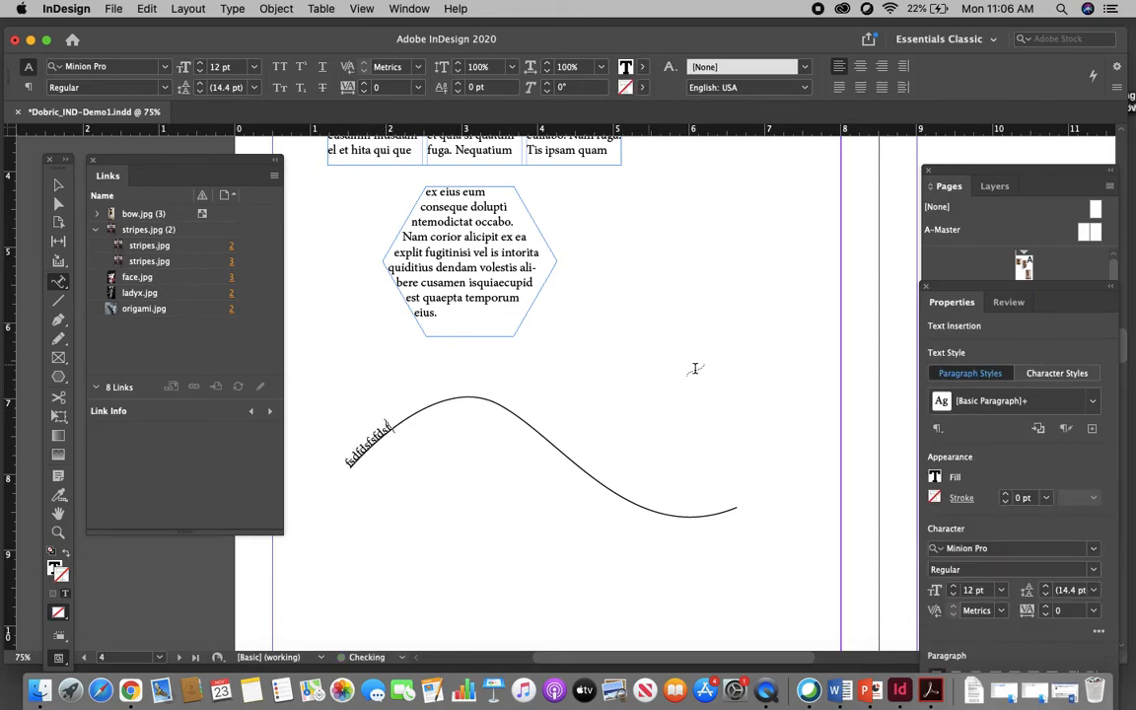
{"action": "type", "text": "fsdfdsfsdfdsfsdfdsfsfsdf"}
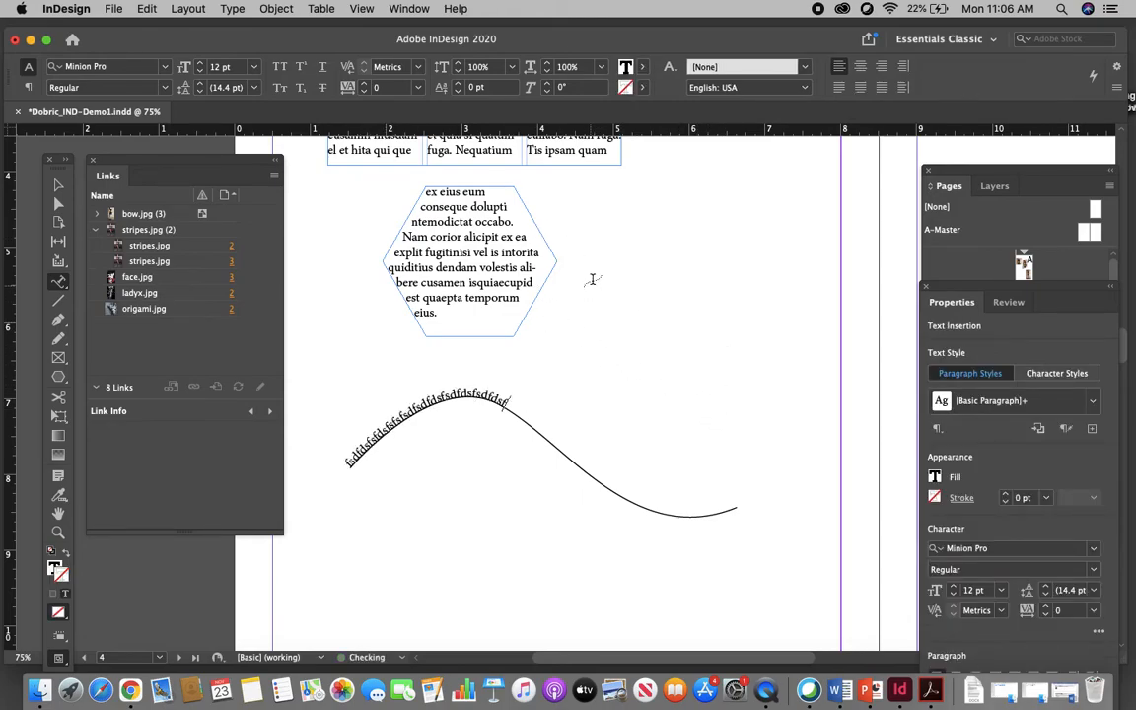
{"action": "type", "text": "sfdsfsdfsfsfsfsfs"}
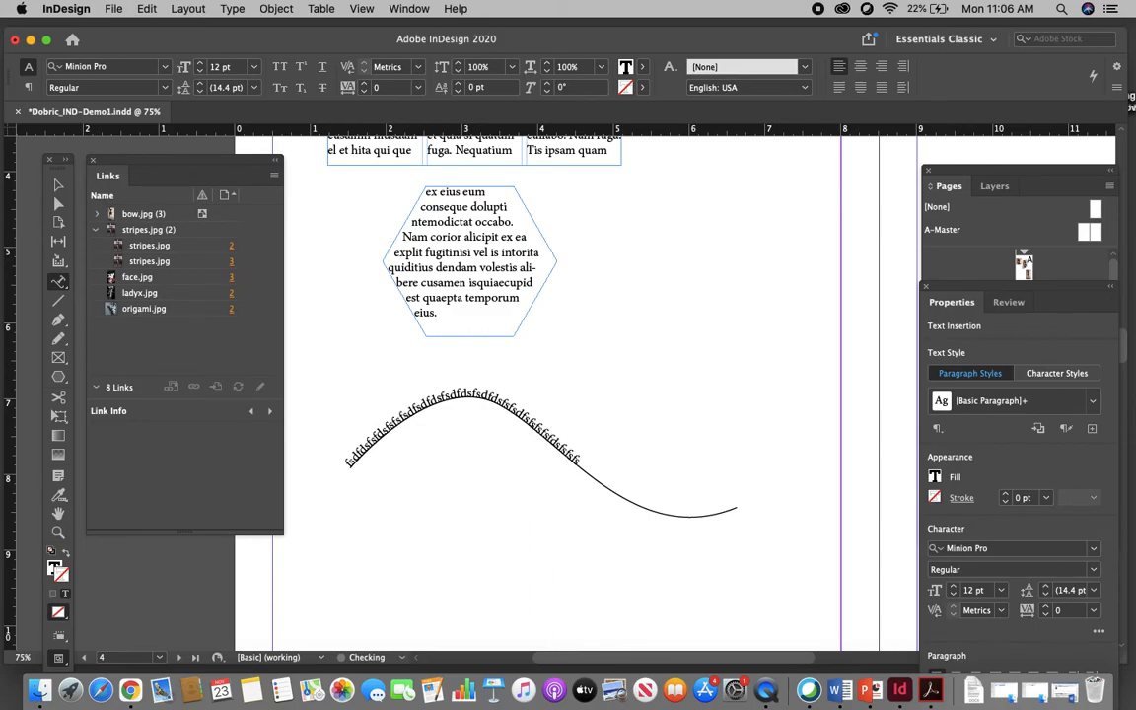
Extend the filler text past the end of the curve and delete the added characters.
{"action": "left_click", "coordinate": [241, 9]}
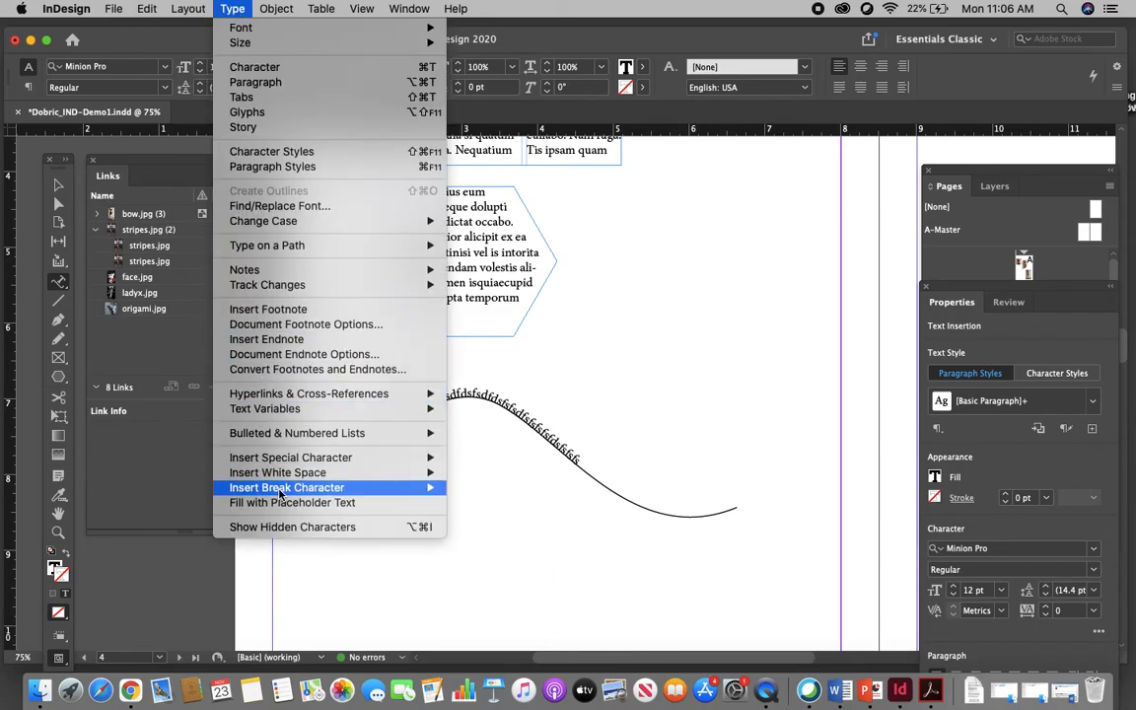
{"action": "left_click", "coordinate": [558, 14]}
{"action": "type", "text": "fsdfsdfsfsfsfsfsdfsdfsdfsd"}
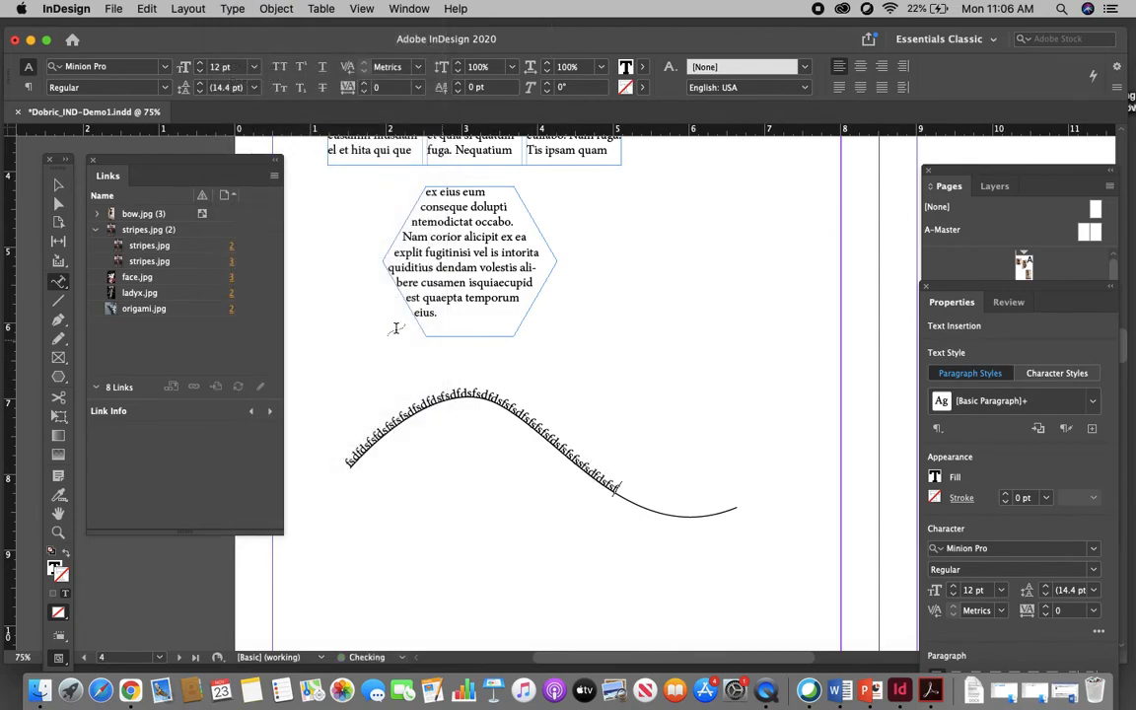
{"action": "type", "text": "fsdfsd"}
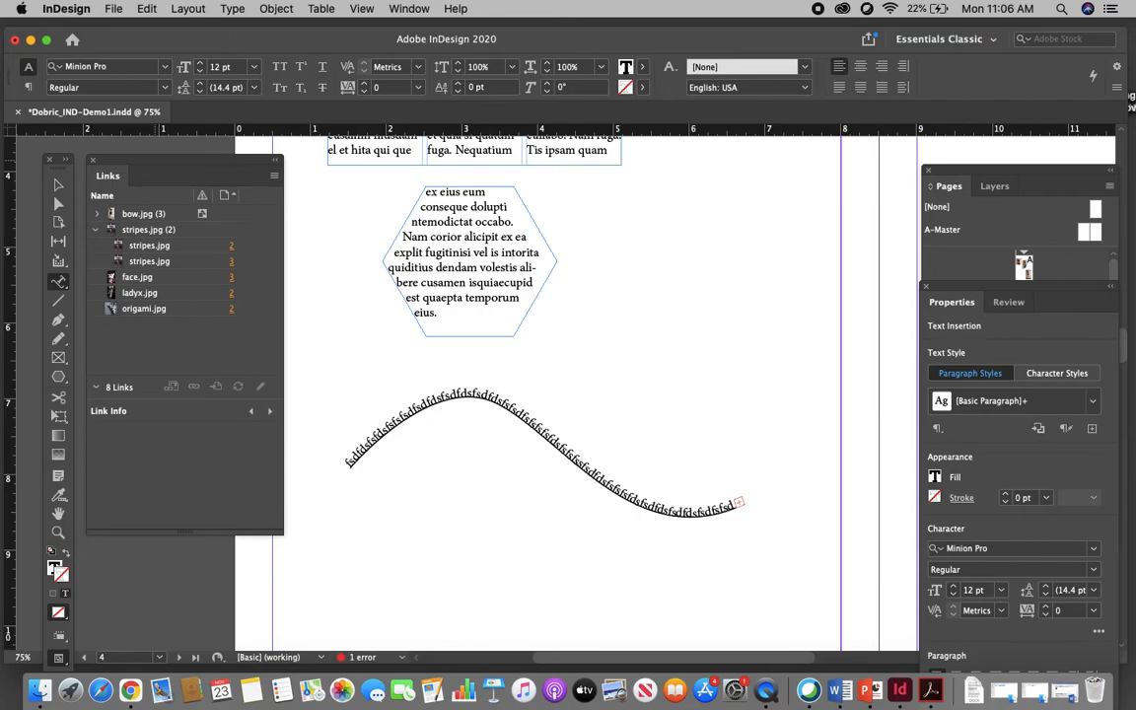
{"action": "key", "text": "BackSpace"}
{"action": "key", "text": "BackSpace"}
{"action": "key", "text": "BackSpace"}
{"action": "key", "text": "BackSpace"}
{"action": "key", "text": "BackSpace"}
{"action": "key", "text": "BackSpace"}
{"action": "key", "text": "BackSpace"}
{"action": "key", "text": "BackSpace"}
{"action": "key", "text": "BackSpace"}
{"action": "key", "text": "BackSpace"}
{"action": "key", "text": "BackSpace"}
{"action": "key", "text": "BackSpace"}
{"action": "key", "text": "BackSpace"}
{"action": "key", "text": "BackSpace"}
{"action": "key", "text": "BackSpace"}
{"action": "key", "text": "BackSpace"}
{"action": "key", "text": "BackSpace"}
{"action": "key", "text": "BackSpace"}
{"action": "key", "text": "BackSpace"}
{"action": "key", "text": "BackSpace"}
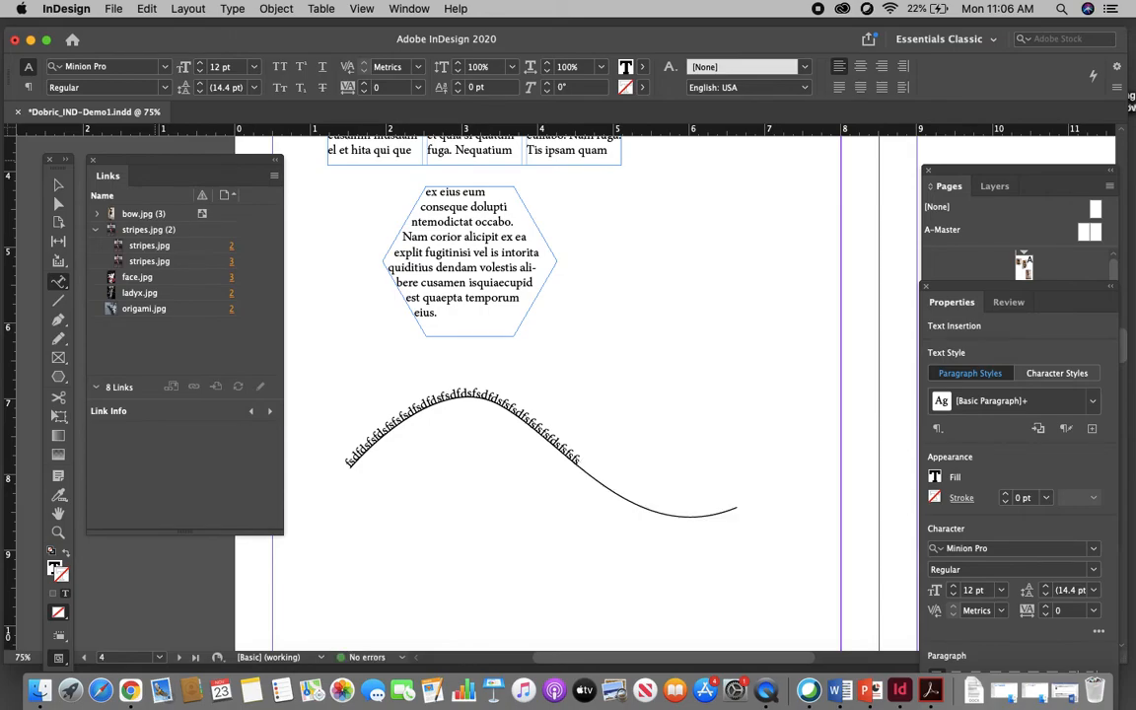
Extend the filler text almost to the end of the curve, deselect it and save the document.
{"action": "type", "text": "df"}
{"action": "type", "text": "sdddsadadad"}
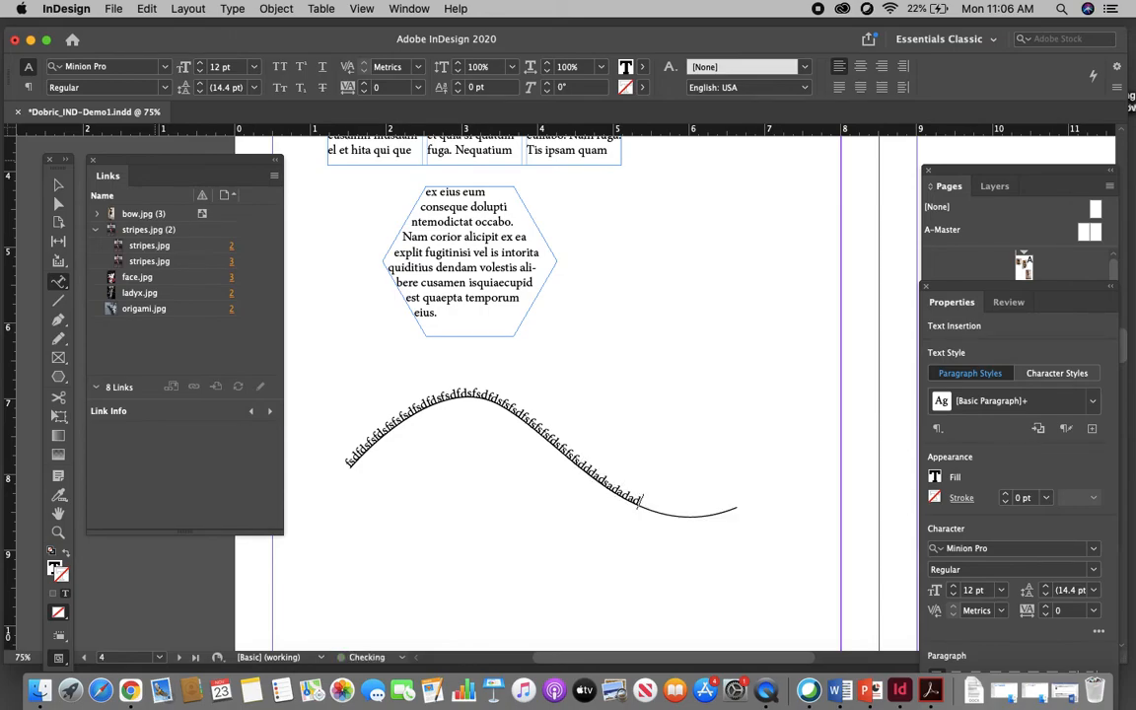
{"action": "type", "text": "adadasdadas"}
{"action": "left_click", "coordinate": [58, 187]}
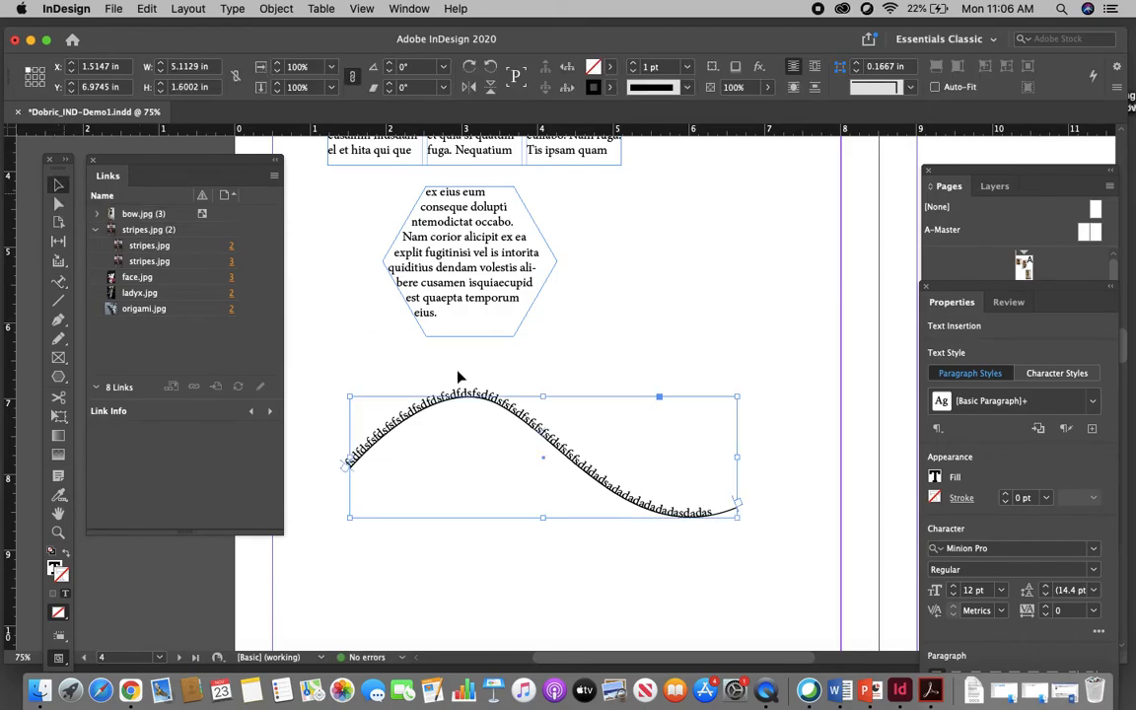
{"action": "left_click", "coordinate": [641, 355]}
{"action": "left_click", "coordinate": [114, 9]}
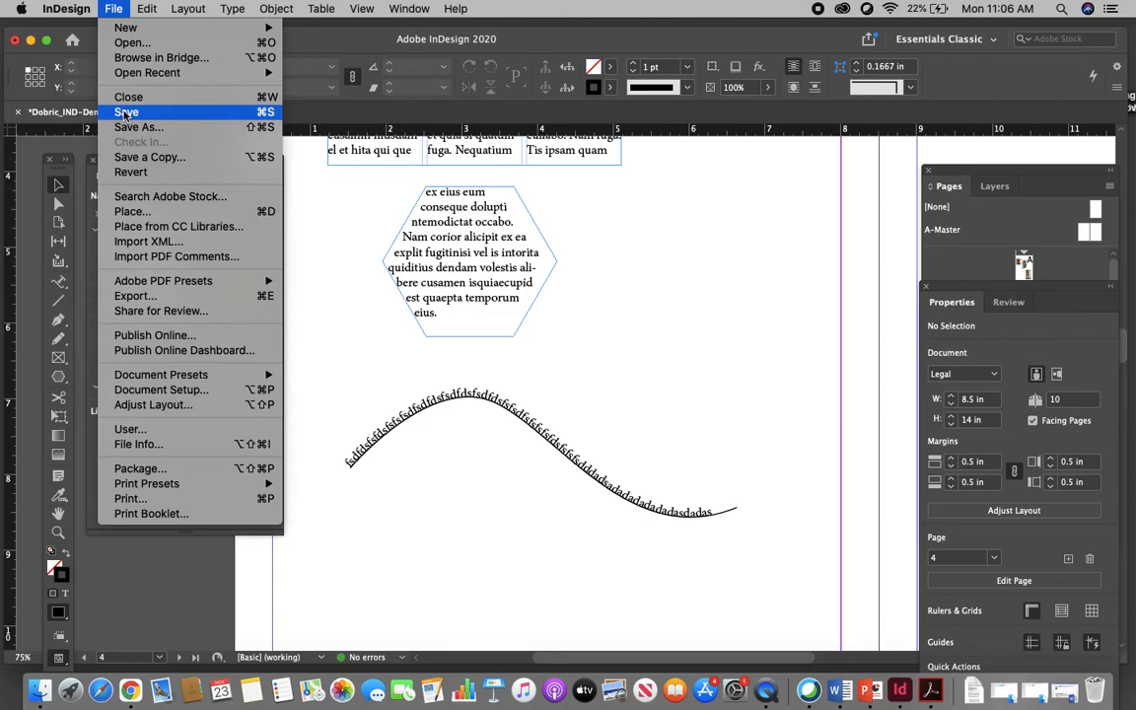
{"action": "left_click", "coordinate": [129, 112]}
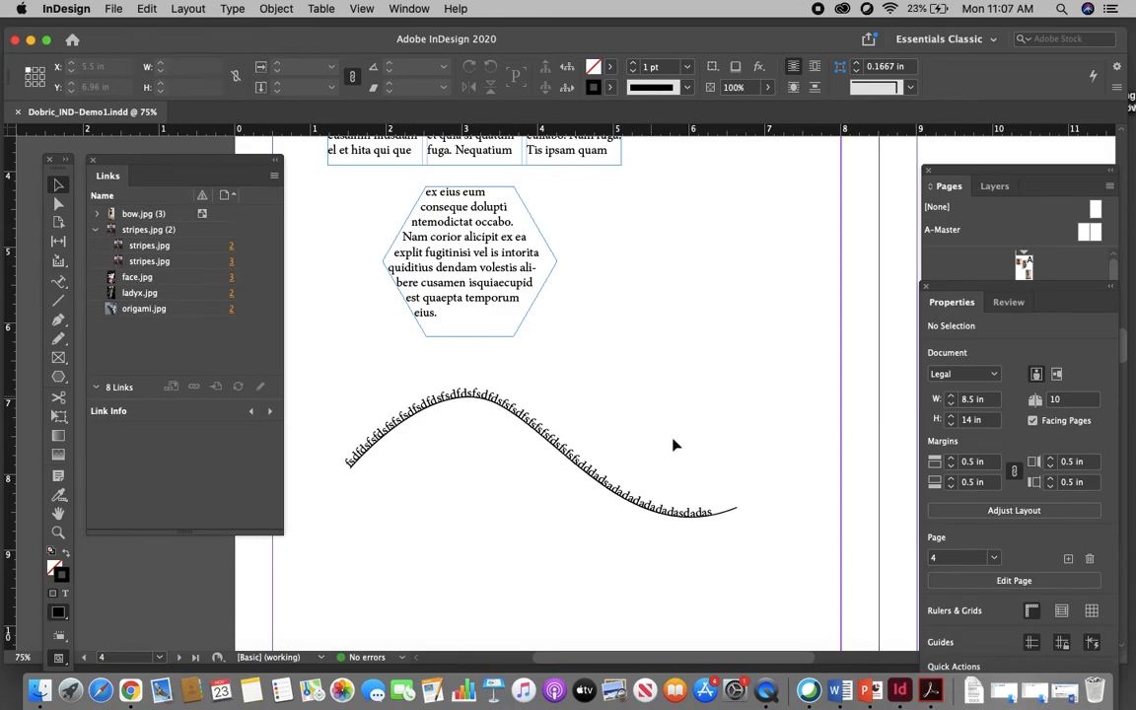
Separate the Properties panel from its group and close the Review panel.
{"action": "left_click_drag", "start_coordinate": [955, 301], "coordinate": [892, 244]}
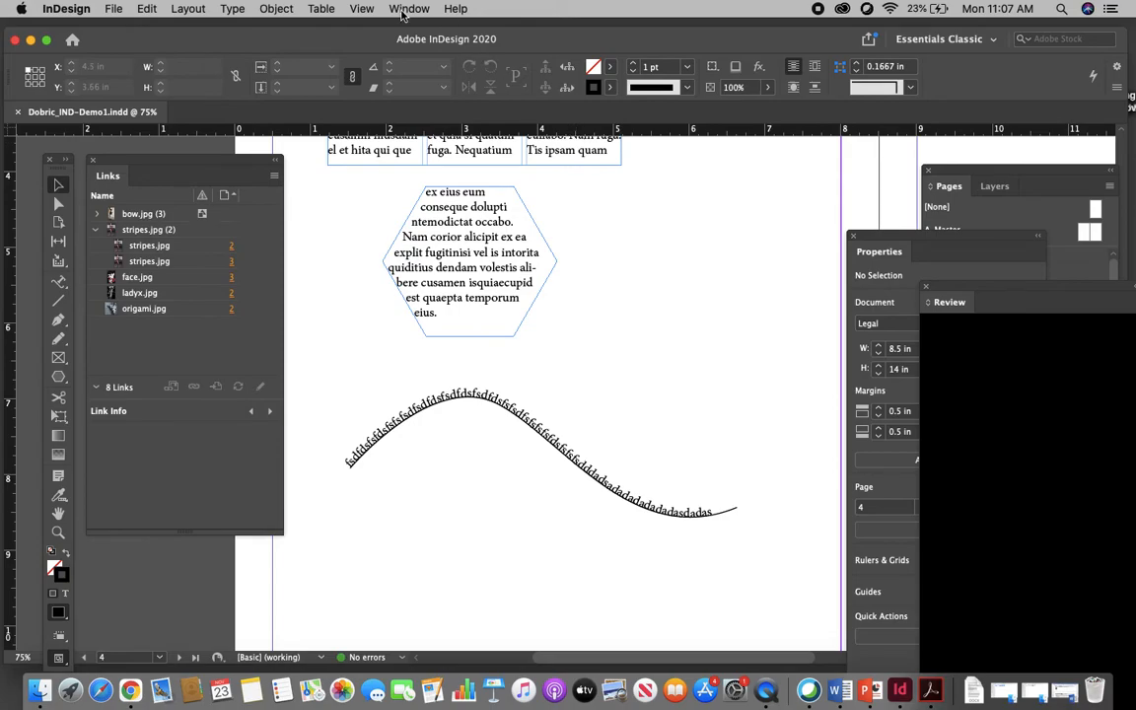
{"action": "left_click", "coordinate": [926, 287]}
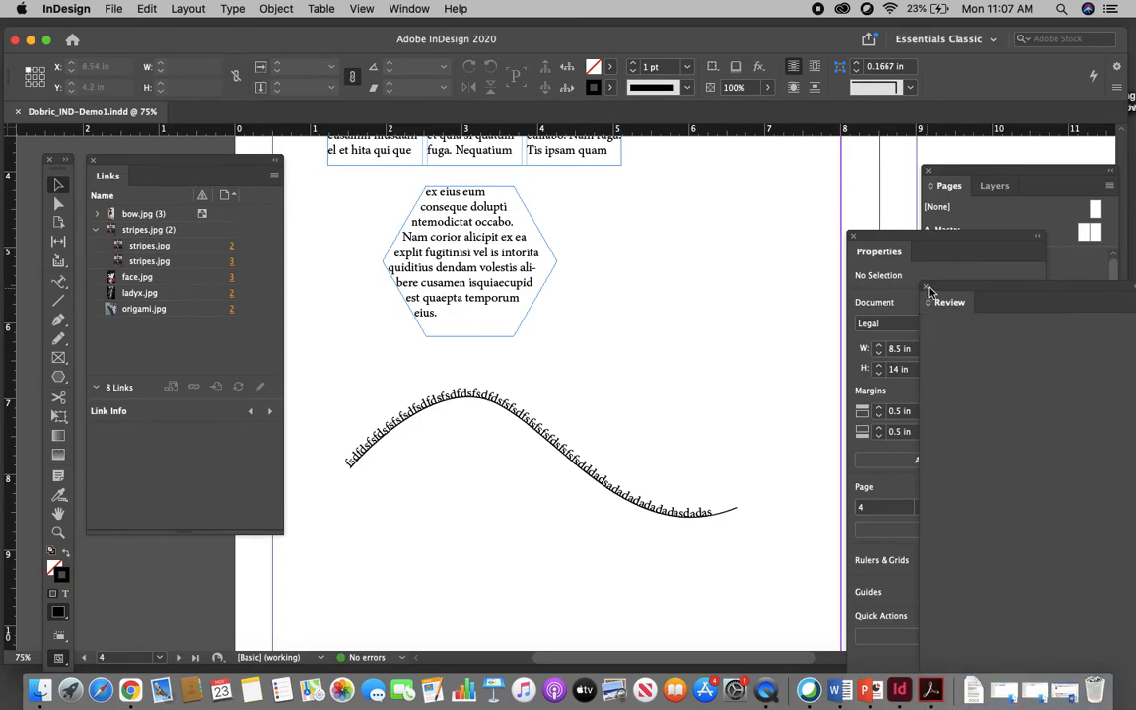
Open the Character panel and place it beside the hexagon, above the wave curve.
{"action": "left_click", "coordinate": [404, 9]}
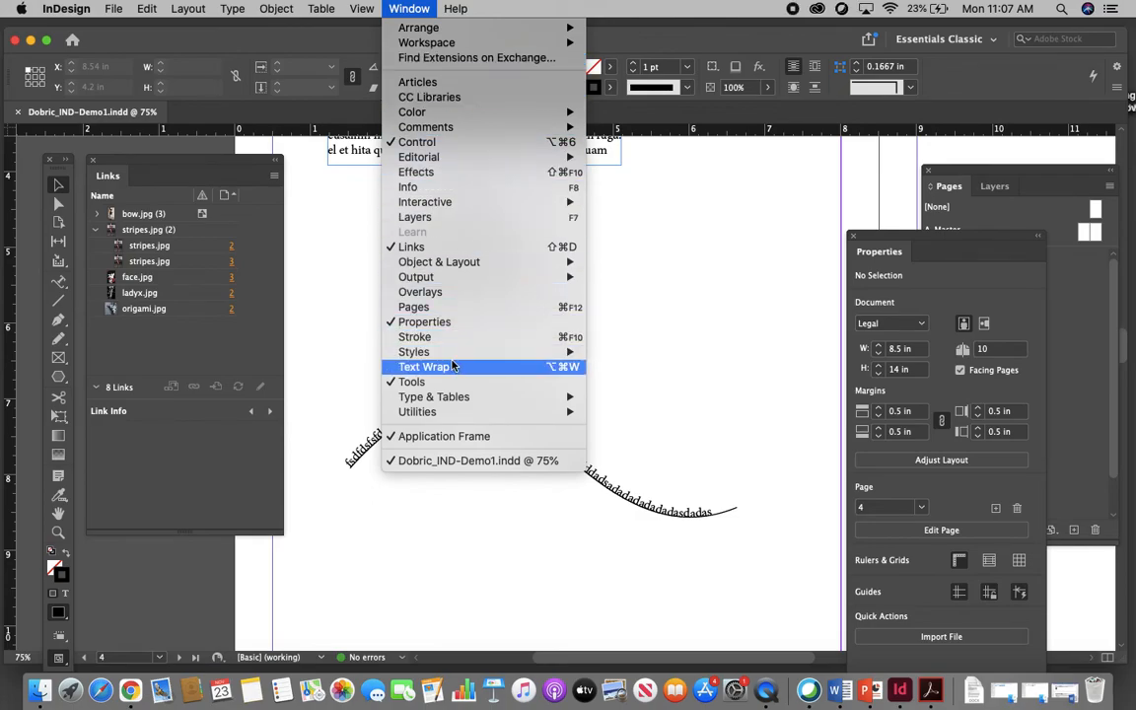
{"action": "mouse_move", "coordinate": [464, 397]}
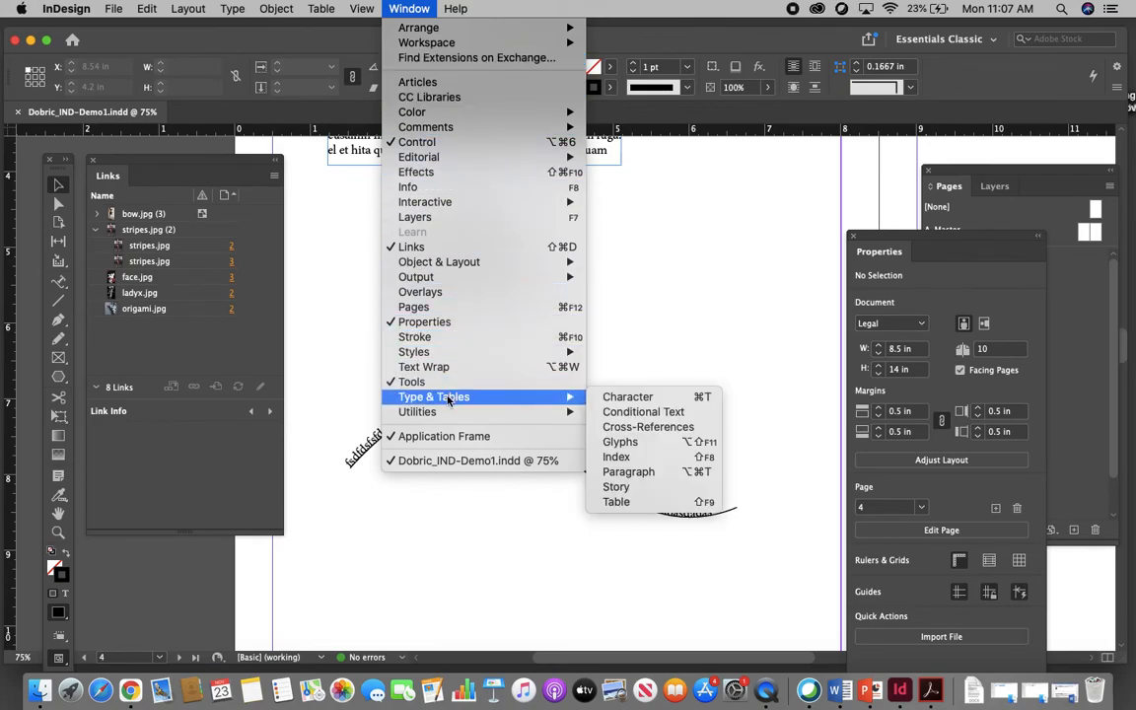
{"action": "left_click", "coordinate": [636, 396]}
{"action": "left_click_drag", "start_coordinate": [130, 228], "coordinate": [671, 296]}
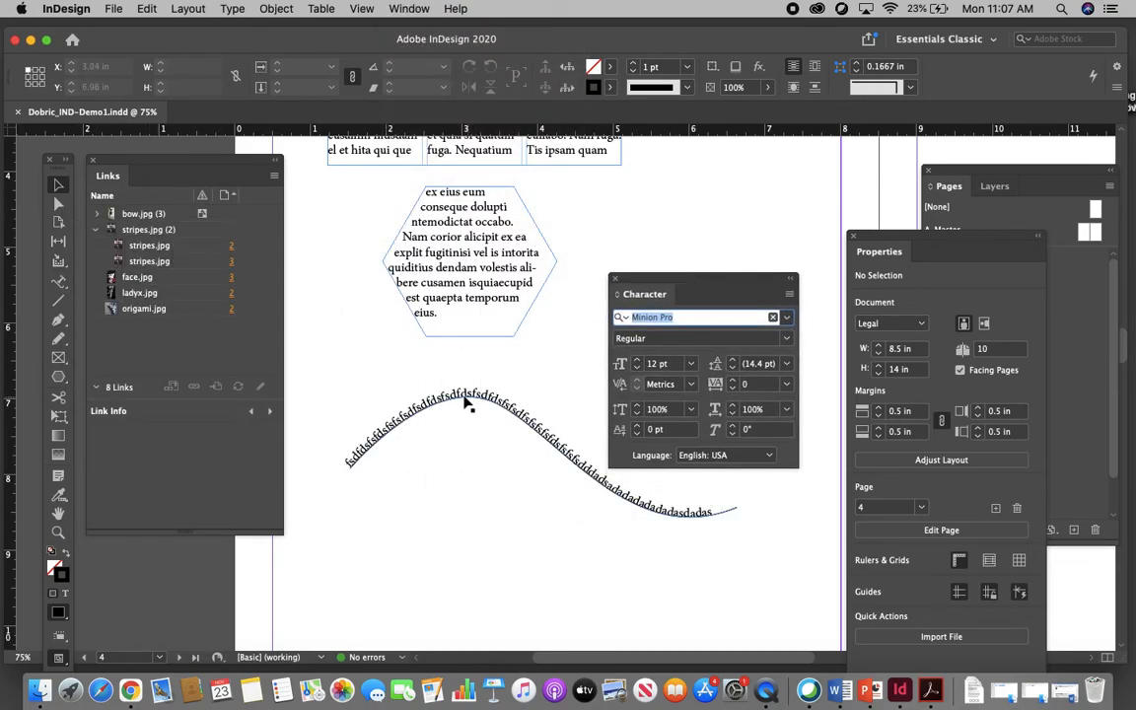
Enlarge a stretch of characters at the crest of the wave-shaped path text to 24 pt.
{"action": "left_click", "coordinate": [58, 280]}
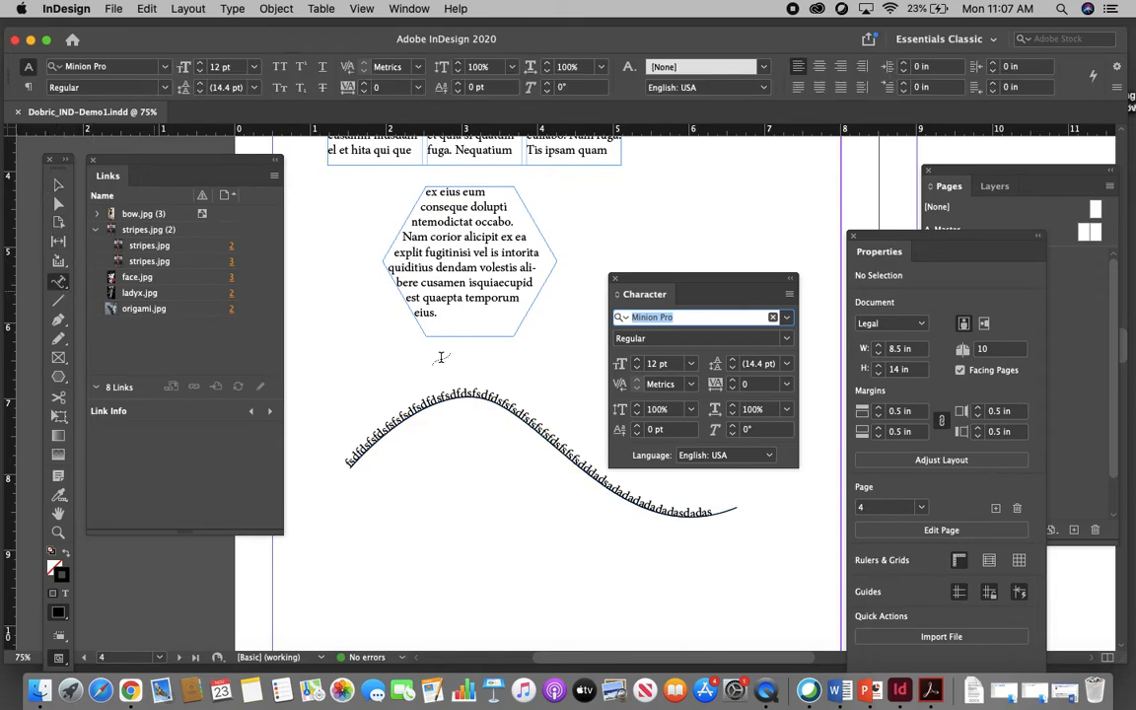
{"action": "left_click_drag", "start_coordinate": [448, 394], "coordinate": [505, 402]}
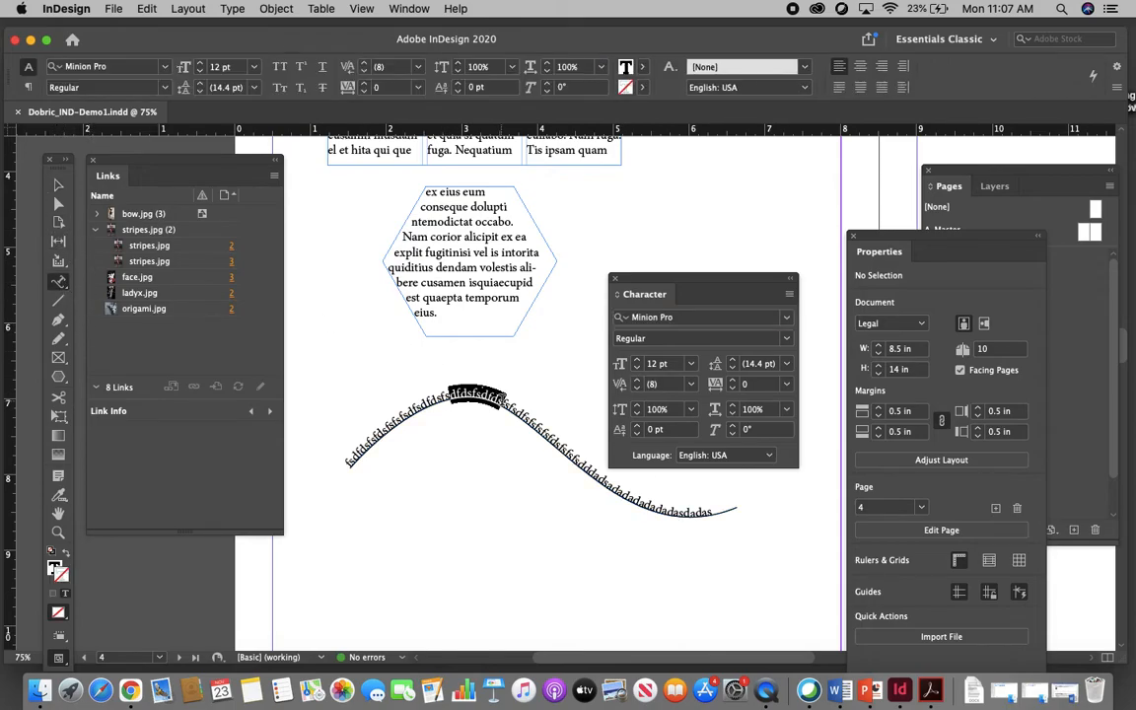
{"action": "left_click", "coordinate": [693, 369]}
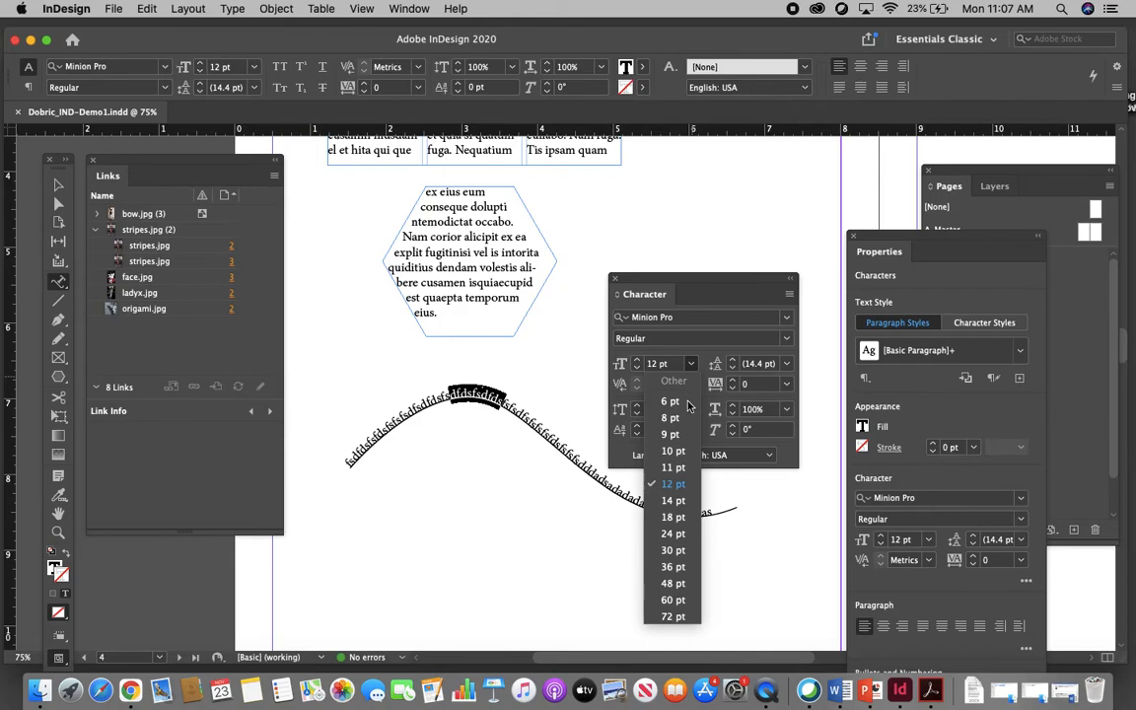
{"action": "left_click", "coordinate": [671, 519]}
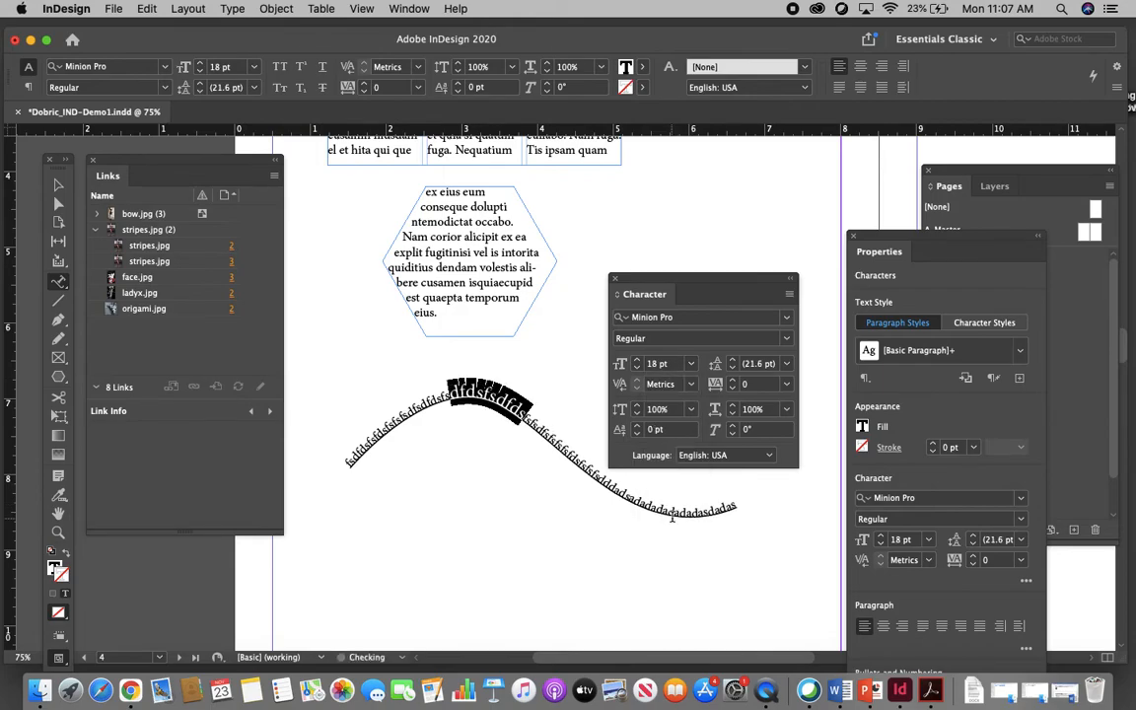
{"action": "left_click", "coordinate": [694, 370]}
{"action": "left_click", "coordinate": [675, 533]}
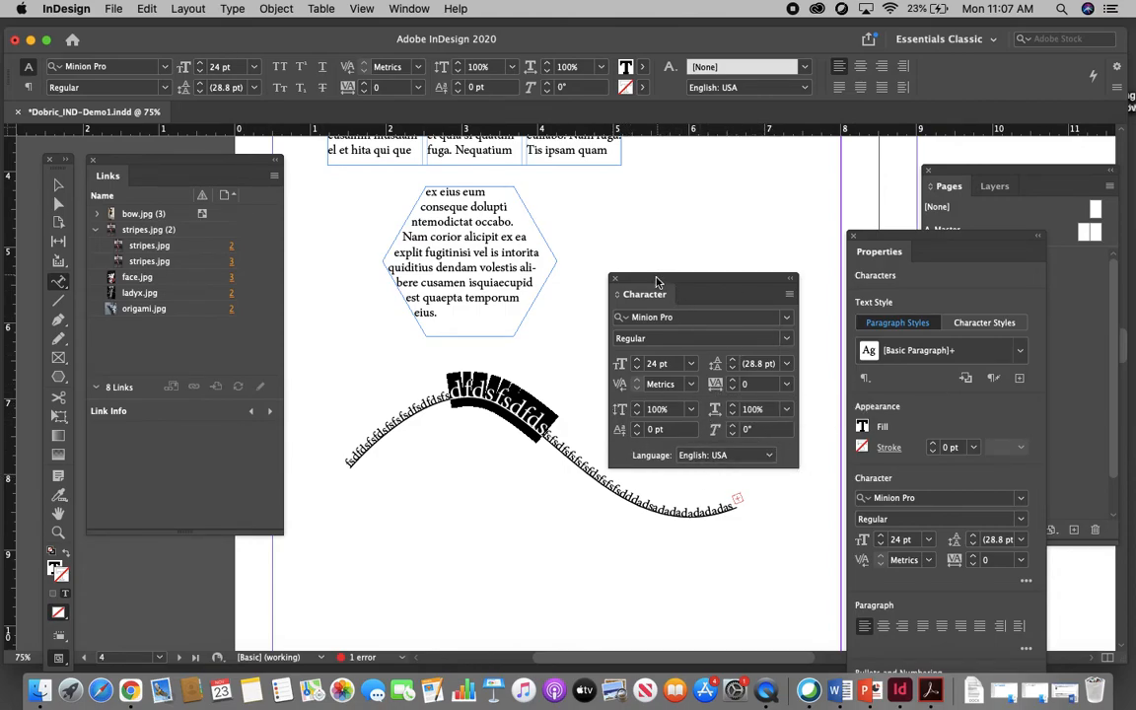
Move the Character panel up, farther from the wave curve, and leave all text deselected.
{"action": "left_click_drag", "start_coordinate": [657, 283], "coordinate": [650, 249]}
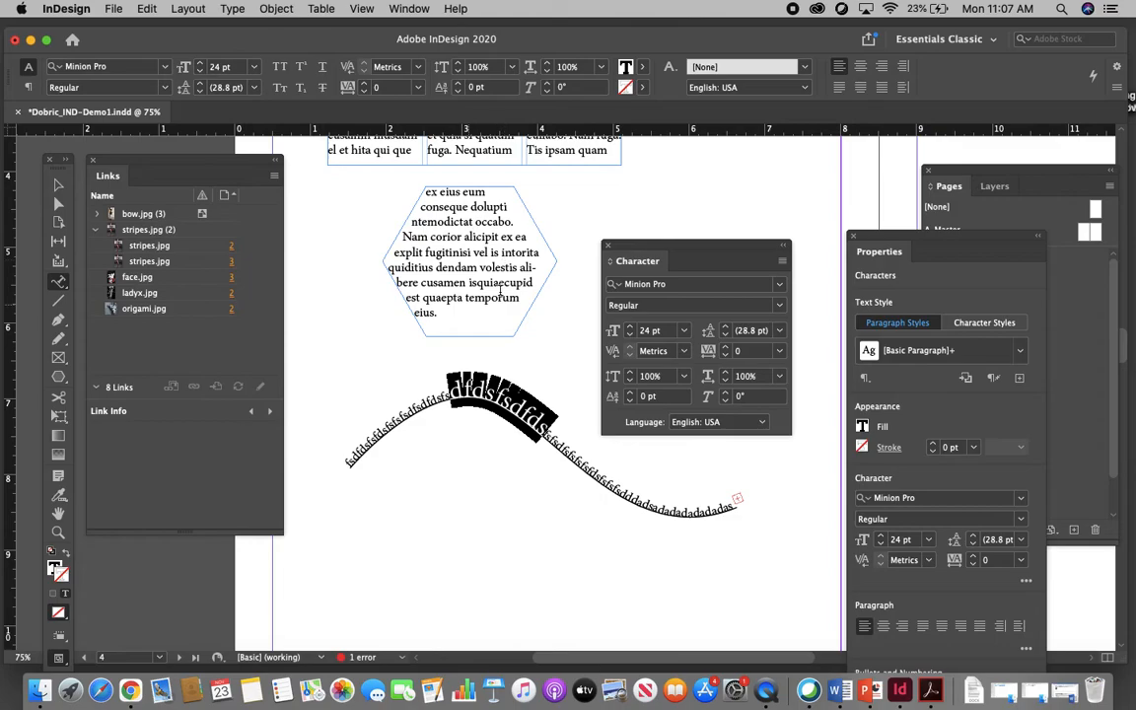
{"action": "left_click_drag", "start_coordinate": [415, 253], "coordinate": [544, 266]}
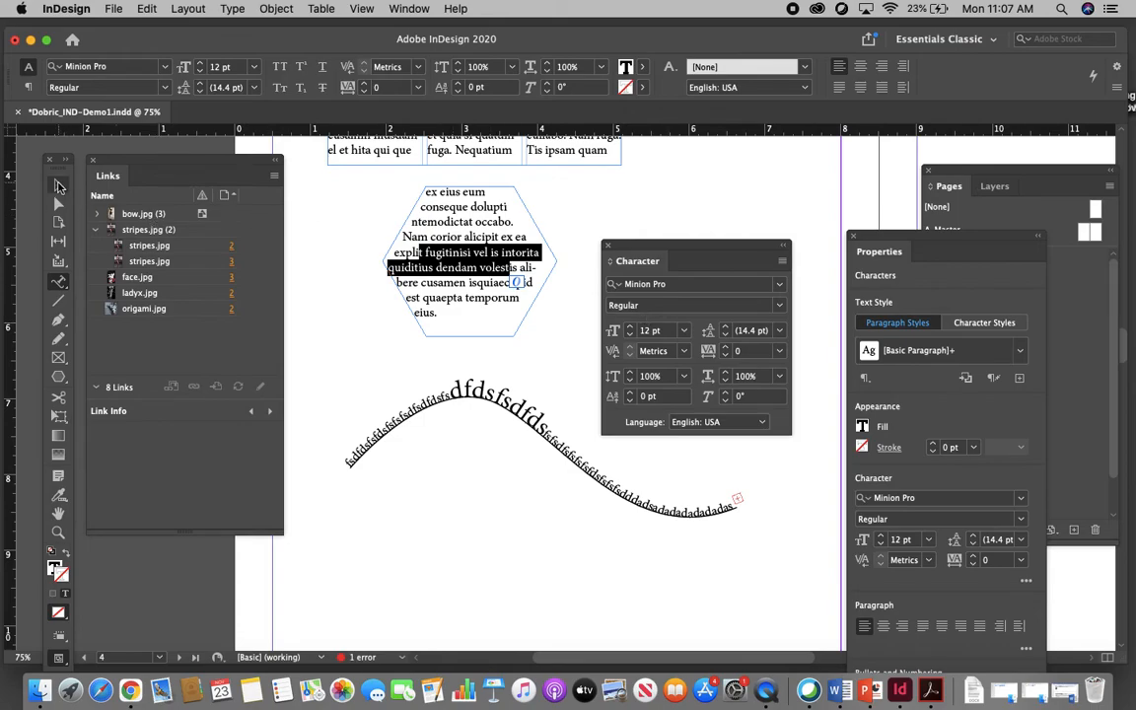
{"action": "left_click", "coordinate": [58, 184]}
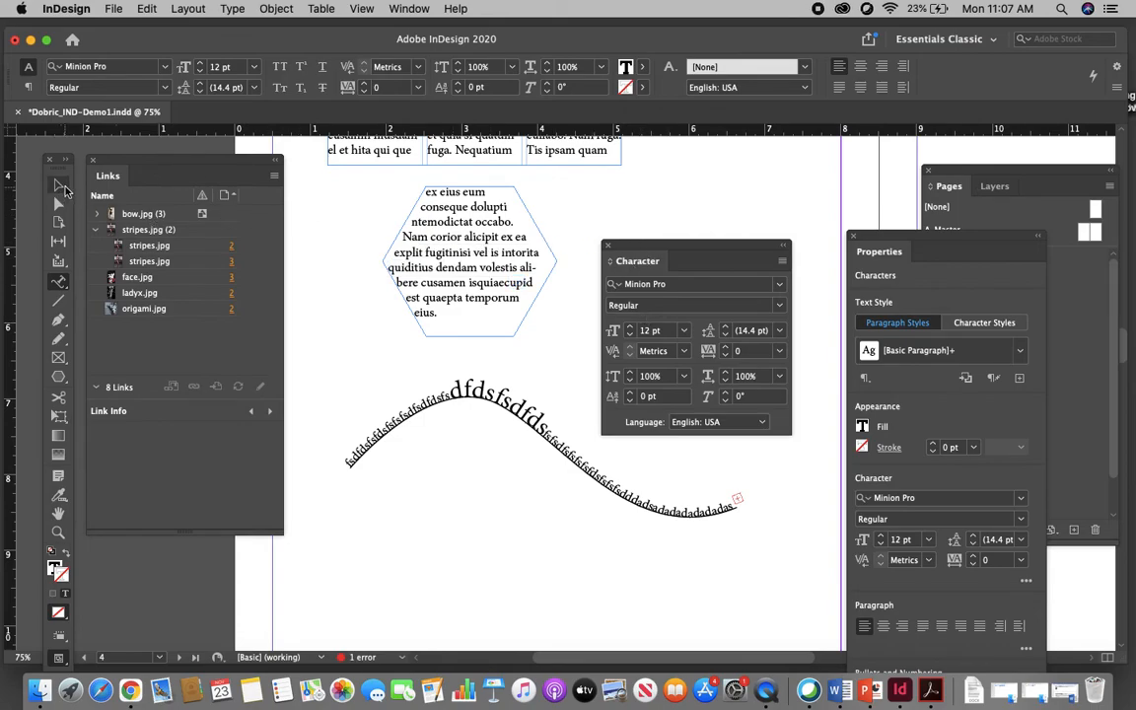
{"action": "left_click", "coordinate": [560, 367]}
{"action": "left_click_drag", "start_coordinate": [652, 246], "coordinate": [652, 219]}
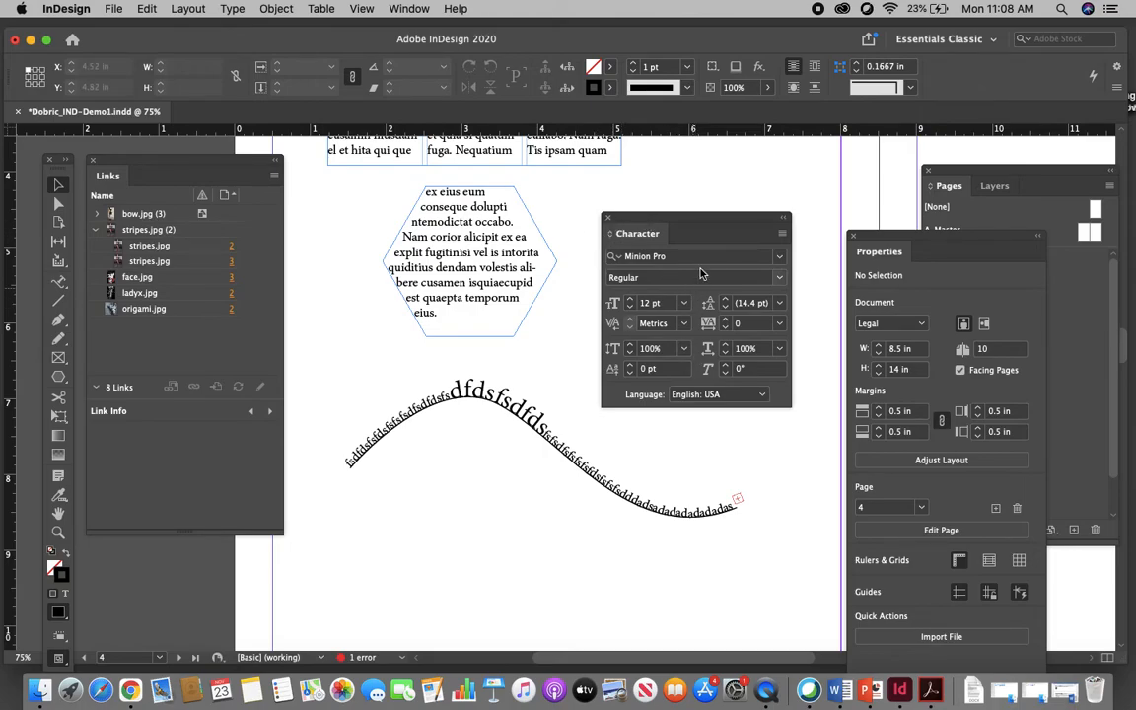
{"action": "left_click_drag", "start_coordinate": [667, 219], "coordinate": [662, 217]}
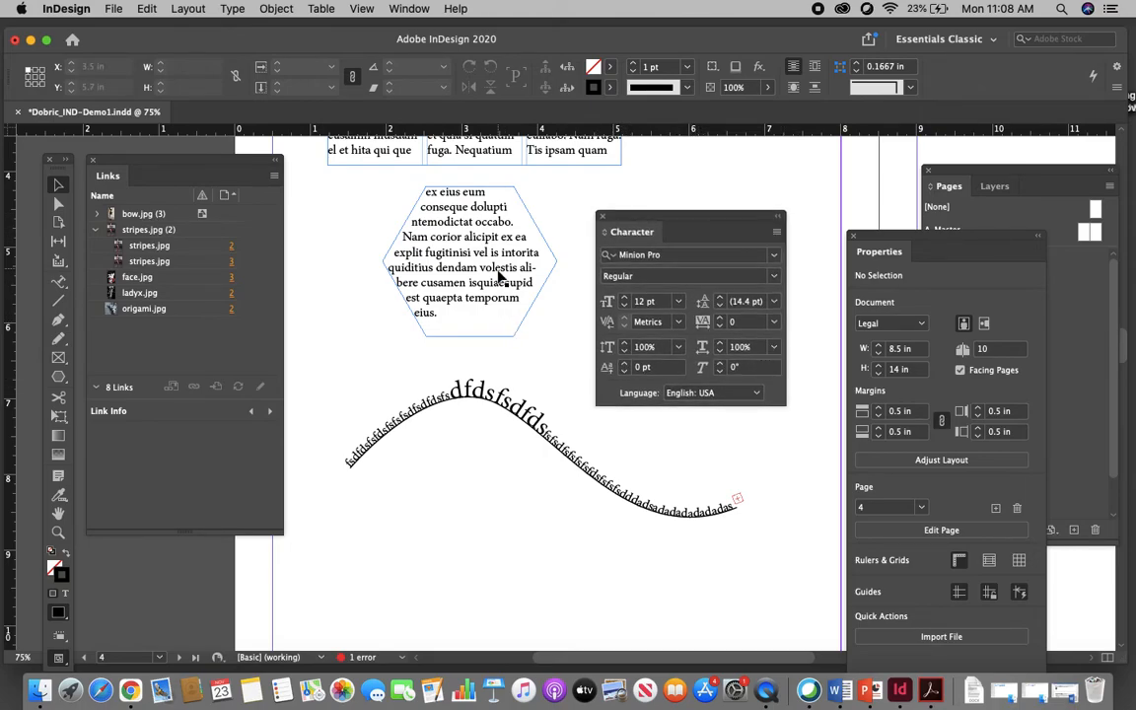
Reduce the text from the third line of the first column into the second column to 9 pt, then deselect it.
{"action": "scroll", "coordinate": [500, 277], "scroll_direction": "up", "scroll_amount": 10}
{"action": "scroll", "coordinate": [492, 261], "scroll_direction": "down", "scroll_amount": 5}
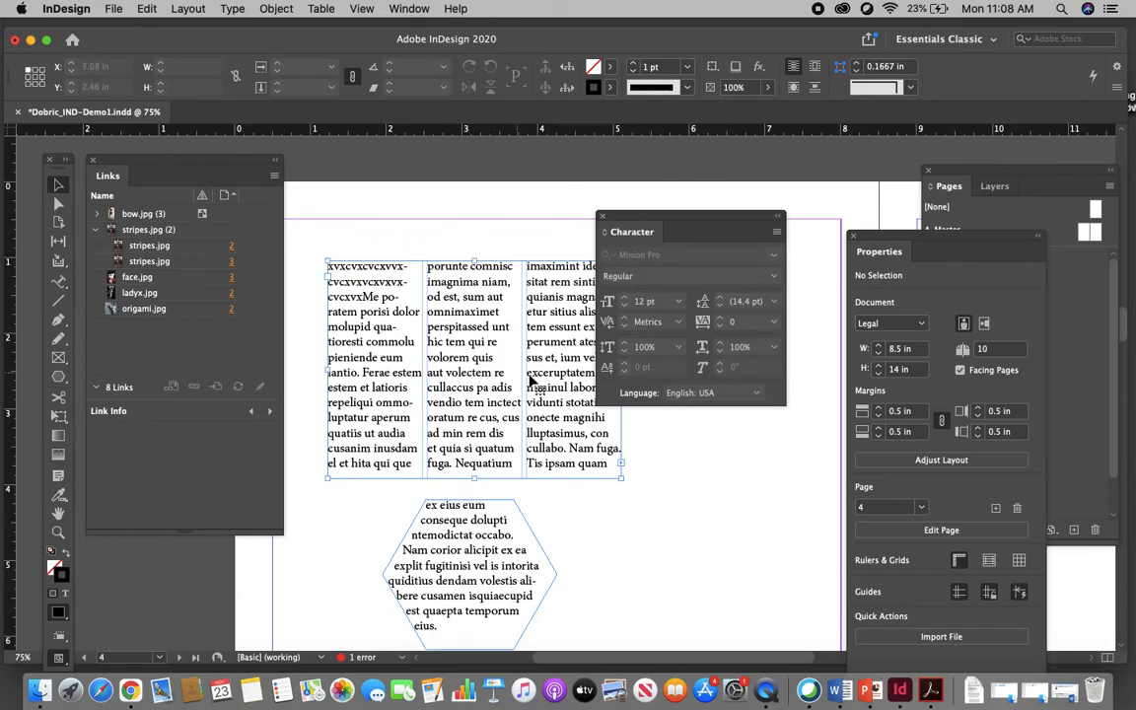
{"action": "left_click", "coordinate": [687, 485]}
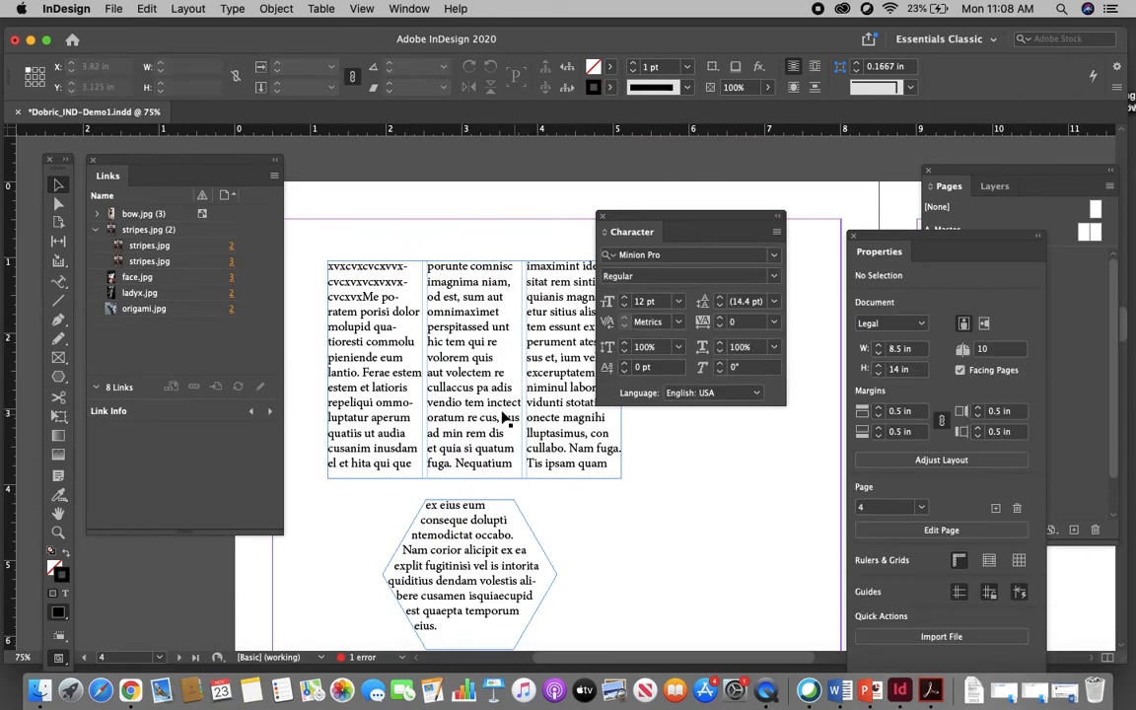
{"action": "left_click_drag", "start_coordinate": [59, 281], "coordinate": [133, 278]}
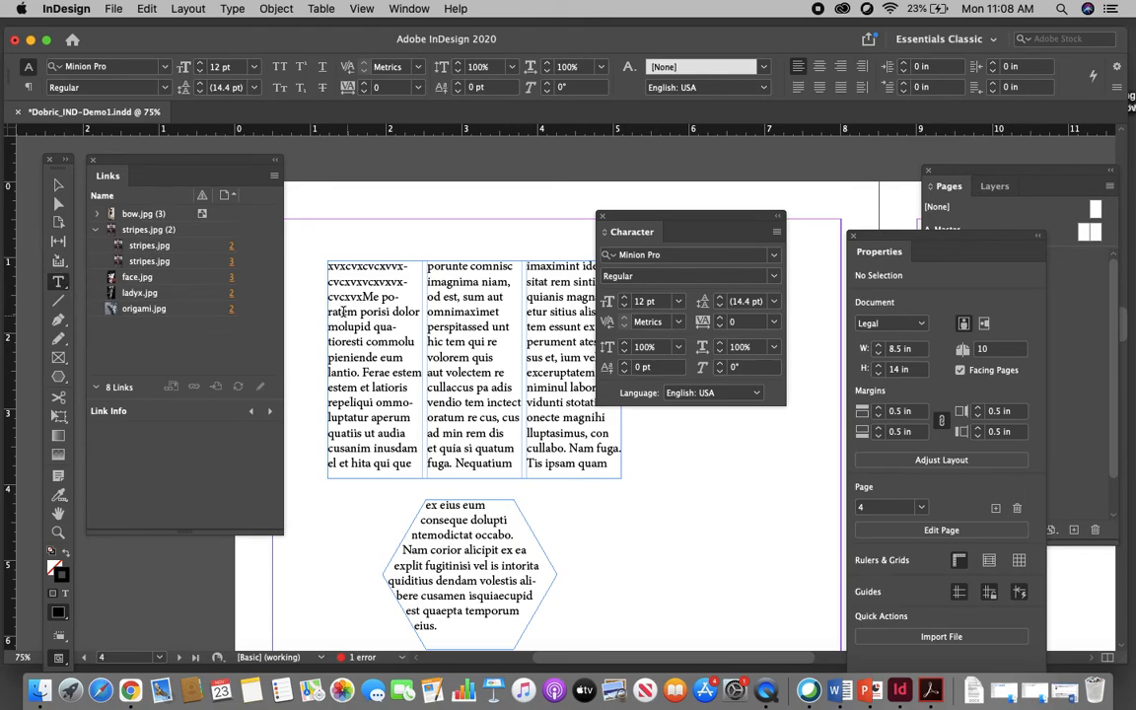
{"action": "left_click_drag", "start_coordinate": [345, 295], "coordinate": [490, 326]}
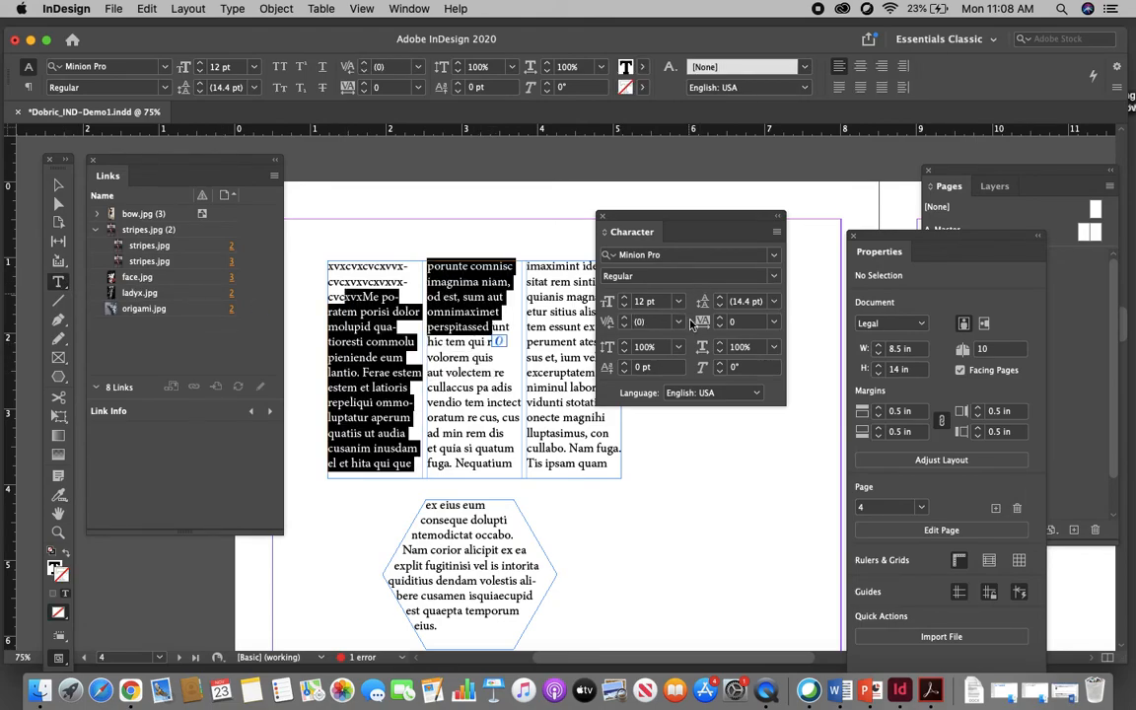
{"action": "left_click", "coordinate": [678, 301]}
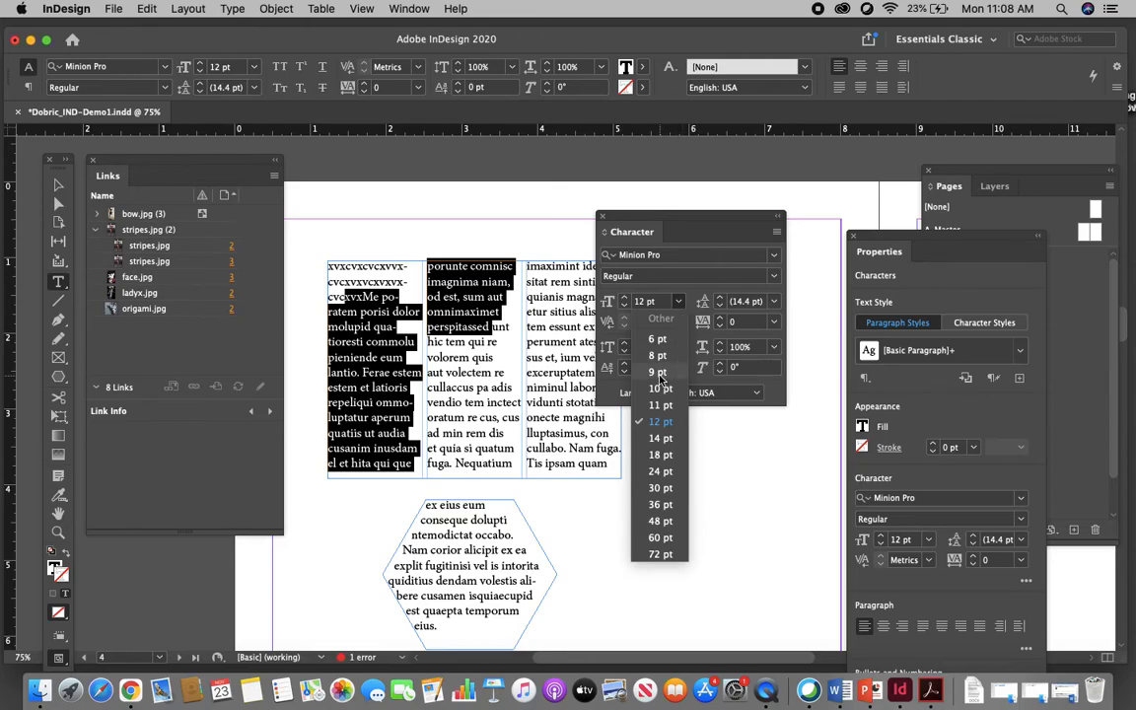
{"action": "left_click", "coordinate": [658, 371]}
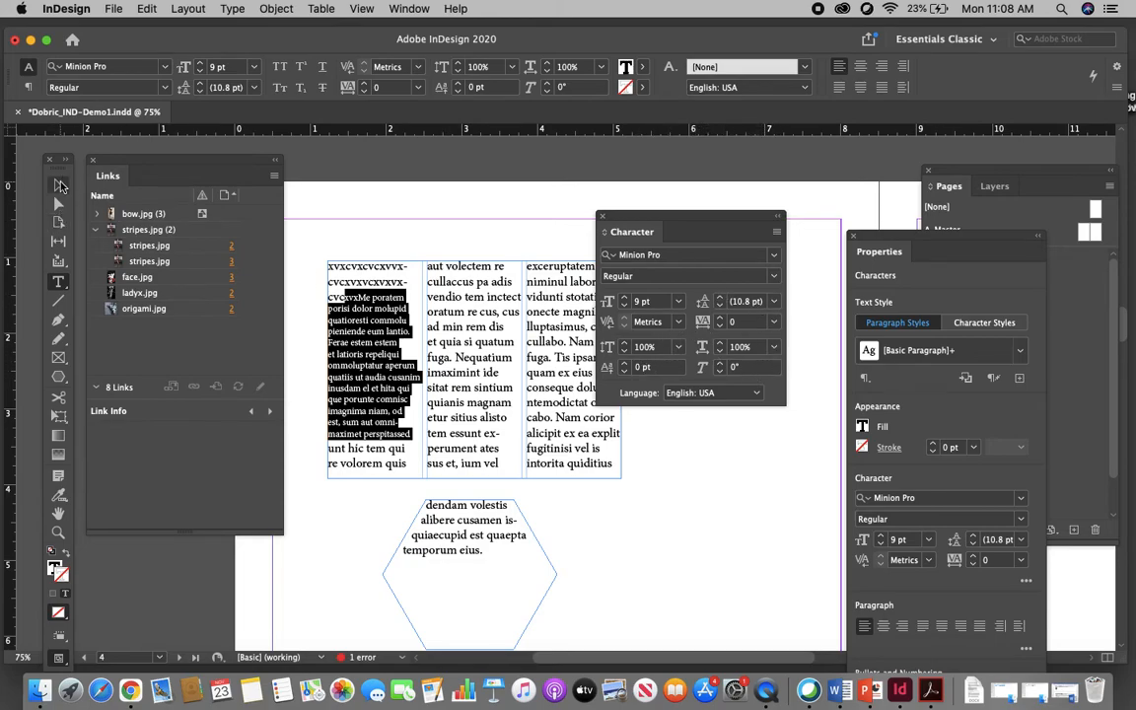
{"action": "left_click", "coordinate": [58, 184]}
{"action": "left_click", "coordinate": [401, 238]}
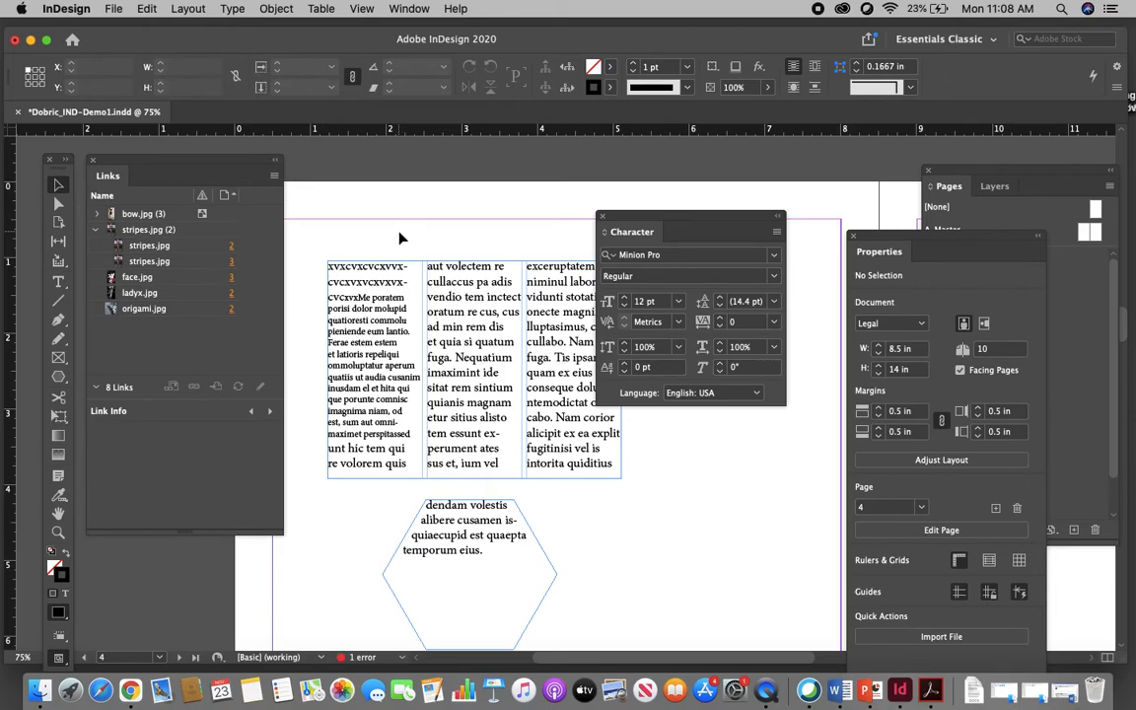
Open the linked ladyx.jpg image on page 2 for editing with Adobe Photoshop 2020 21.2.3.
{"action": "scroll", "coordinate": [401, 238], "scroll_direction": "up", "scroll_amount": 10}
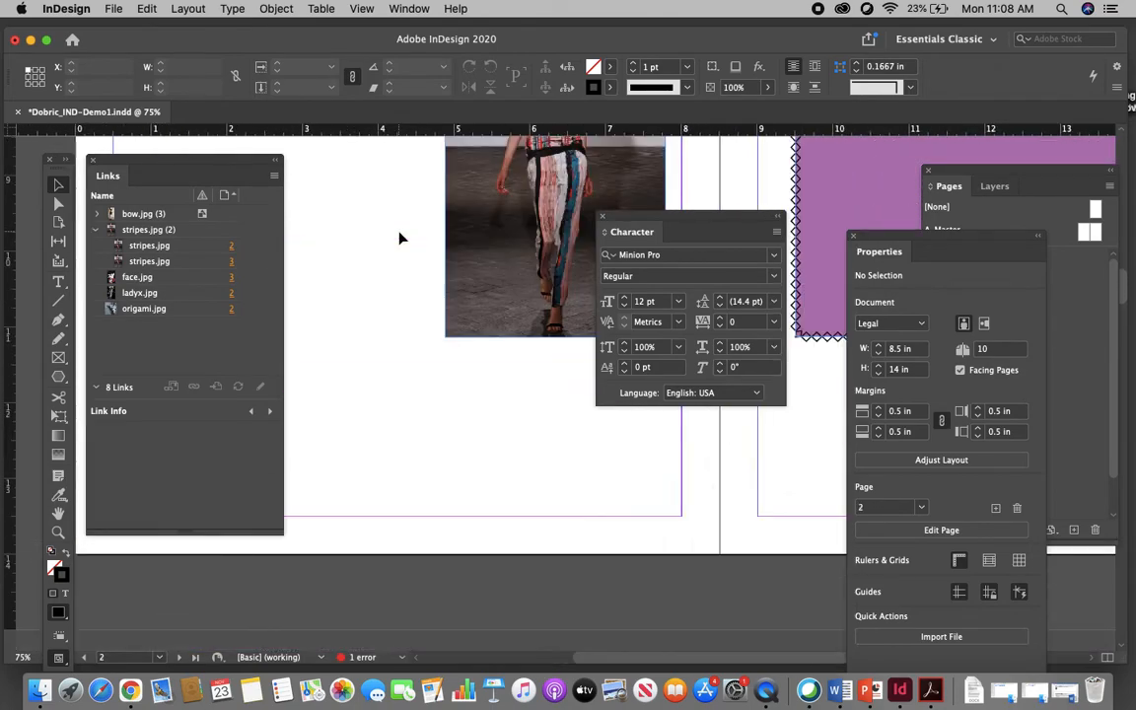
{"action": "scroll", "coordinate": [400, 238], "scroll_direction": "up", "scroll_amount": 5}
{"action": "scroll", "coordinate": [400, 237], "scroll_direction": "left", "scroll_amount": 7}
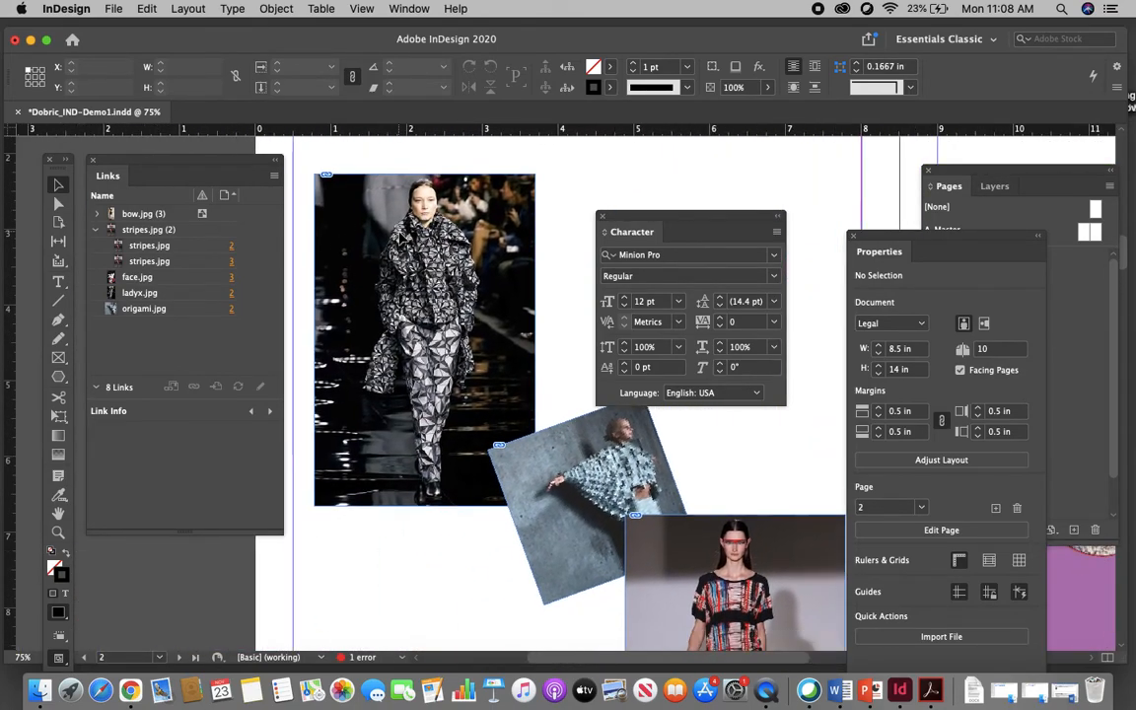
{"action": "scroll", "coordinate": [401, 237], "scroll_direction": "up", "scroll_amount": 3}
{"action": "scroll", "coordinate": [400, 238], "scroll_direction": "right", "scroll_amount": 2}
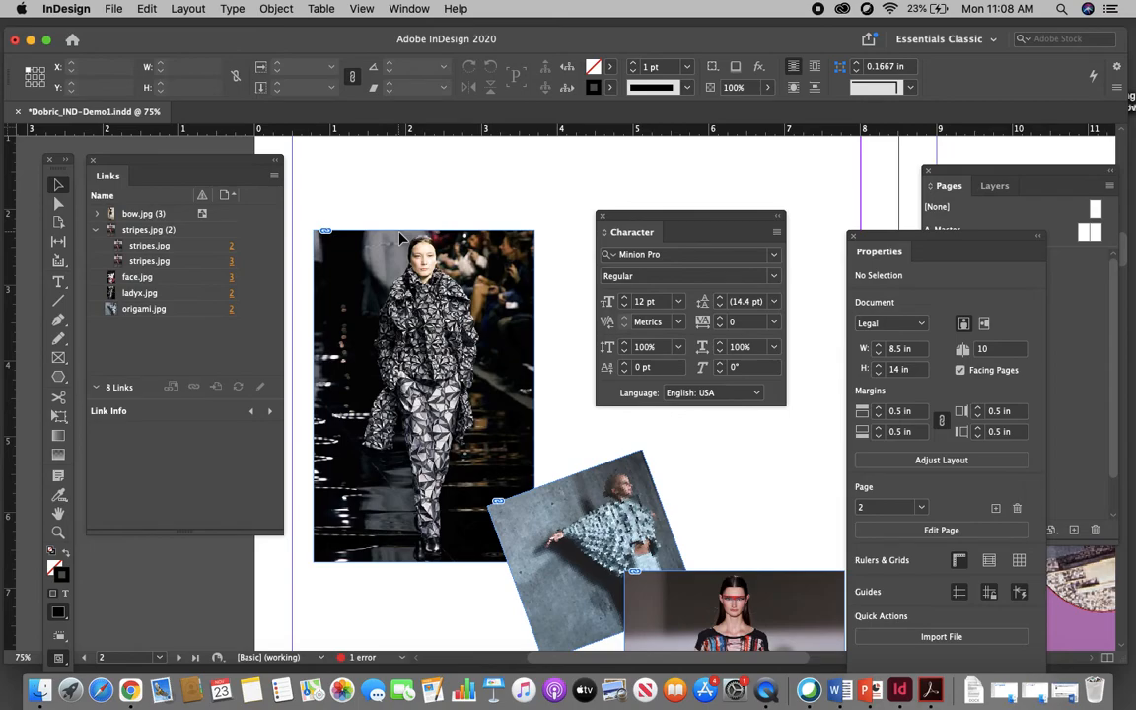
{"action": "left_click", "coordinate": [366, 278]}
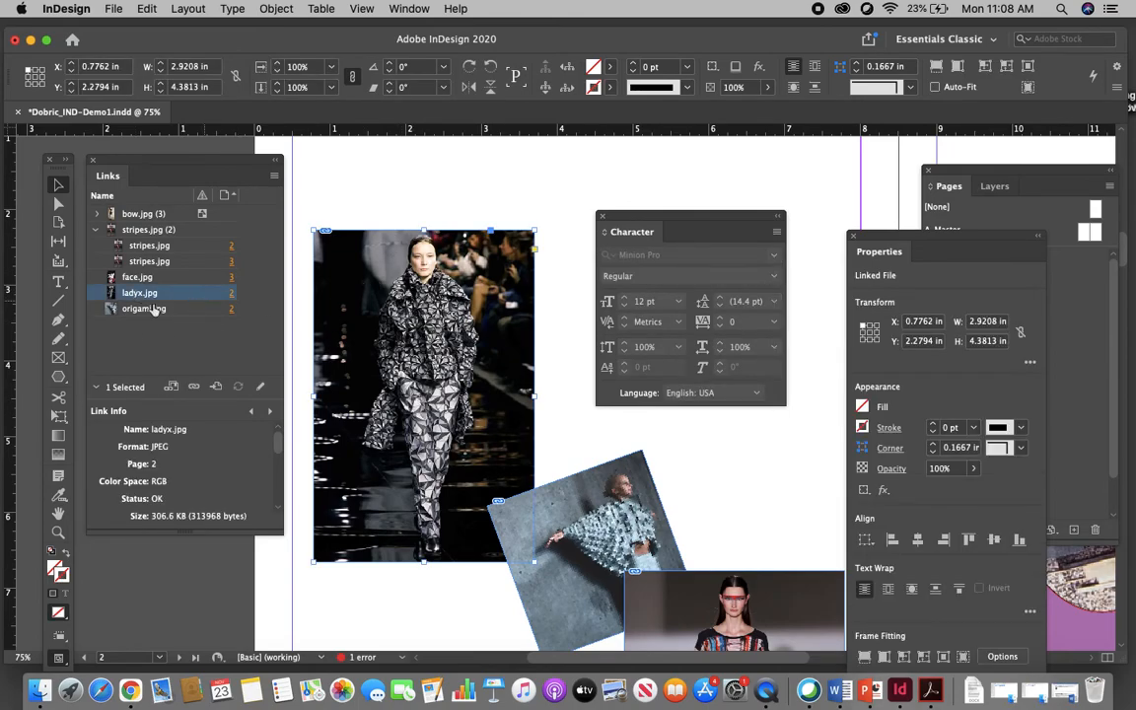
{"action": "right_click", "coordinate": [352, 281]}
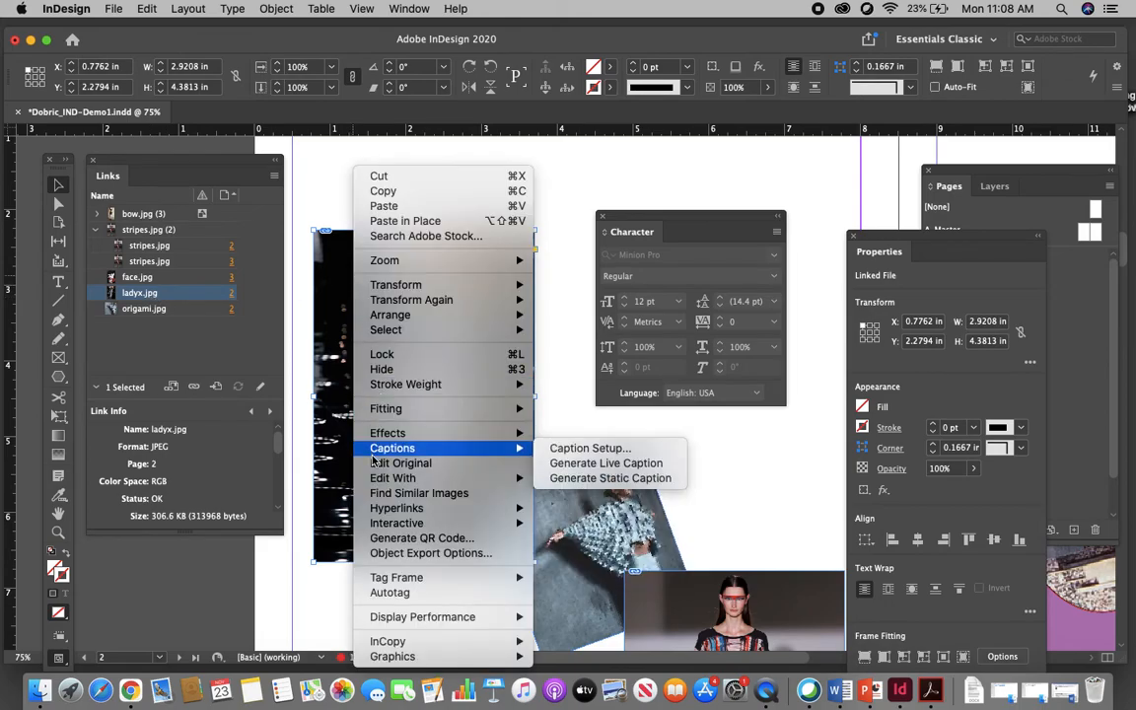
{"action": "mouse_move", "coordinate": [378, 480]}
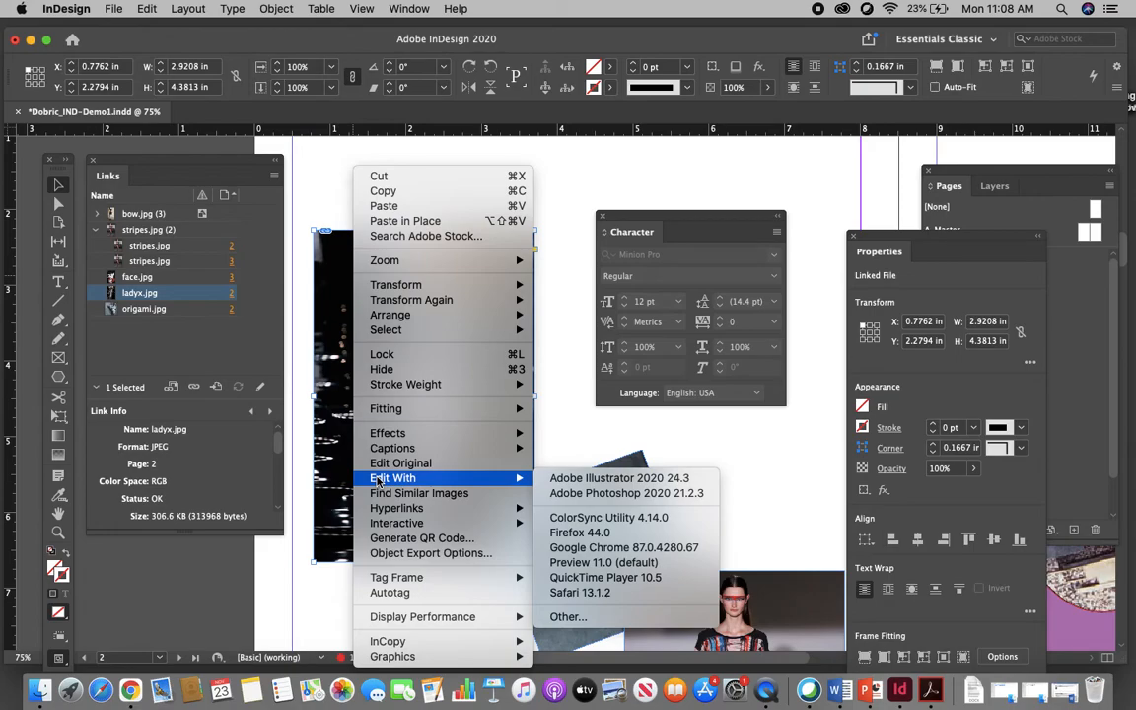
{"action": "left_click", "coordinate": [572, 493]}
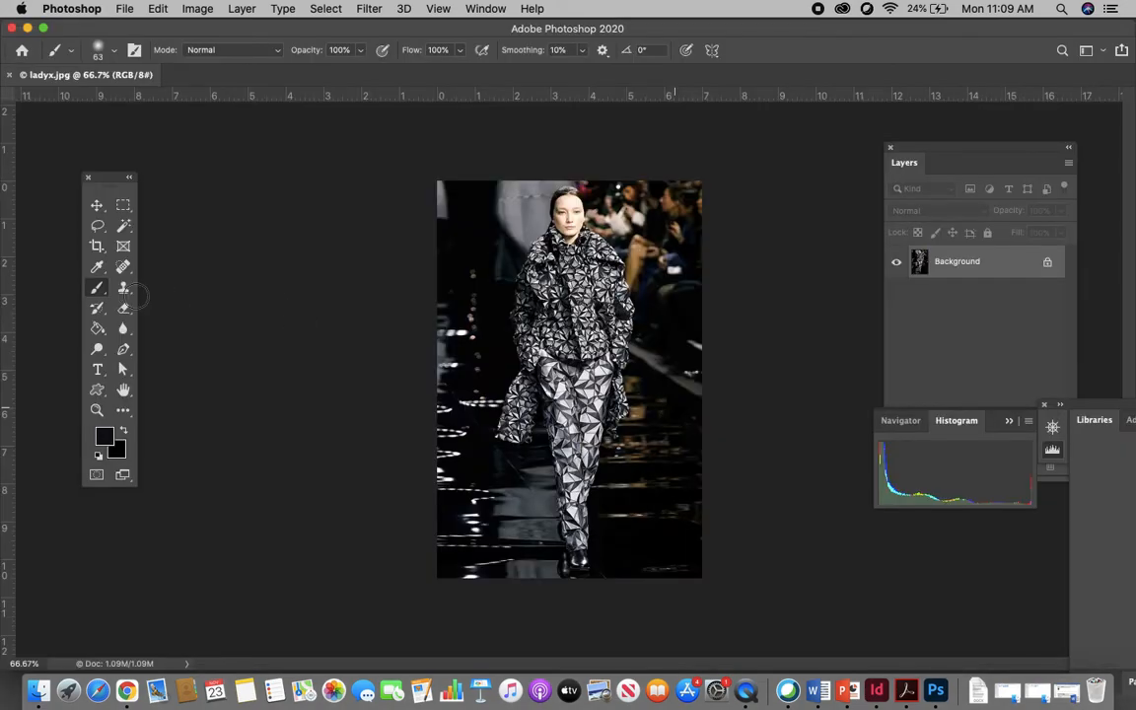
Paint several dark brush strokes across the model's coat, trousers and the runway in ladyx.jpg.
{"action": "left_click_drag", "start_coordinate": [725, 294], "coordinate": [552, 482]}
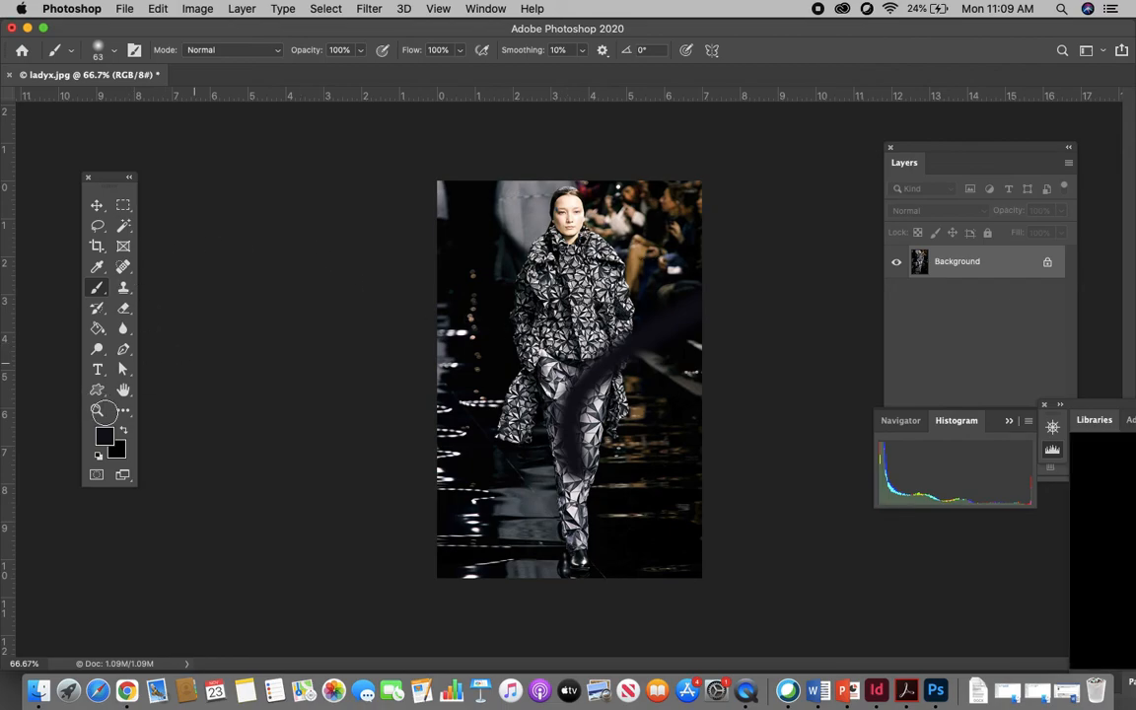
{"action": "mouse_move", "coordinate": [446, 288]}
{"action": "left_mouse_down"}
{"action": "mouse_move", "coordinate": [621, 354]}
{"action": "mouse_move", "coordinate": [761, 391]}
{"action": "left_mouse_up"}
{"action": "mouse_move", "coordinate": [691, 347]}
{"action": "left_mouse_down"}
{"action": "mouse_move", "coordinate": [456, 458]}
{"action": "mouse_move", "coordinate": [406, 420]}
{"action": "left_mouse_up"}
{"action": "left_click_drag", "start_coordinate": [402, 351], "coordinate": [567, 505]}
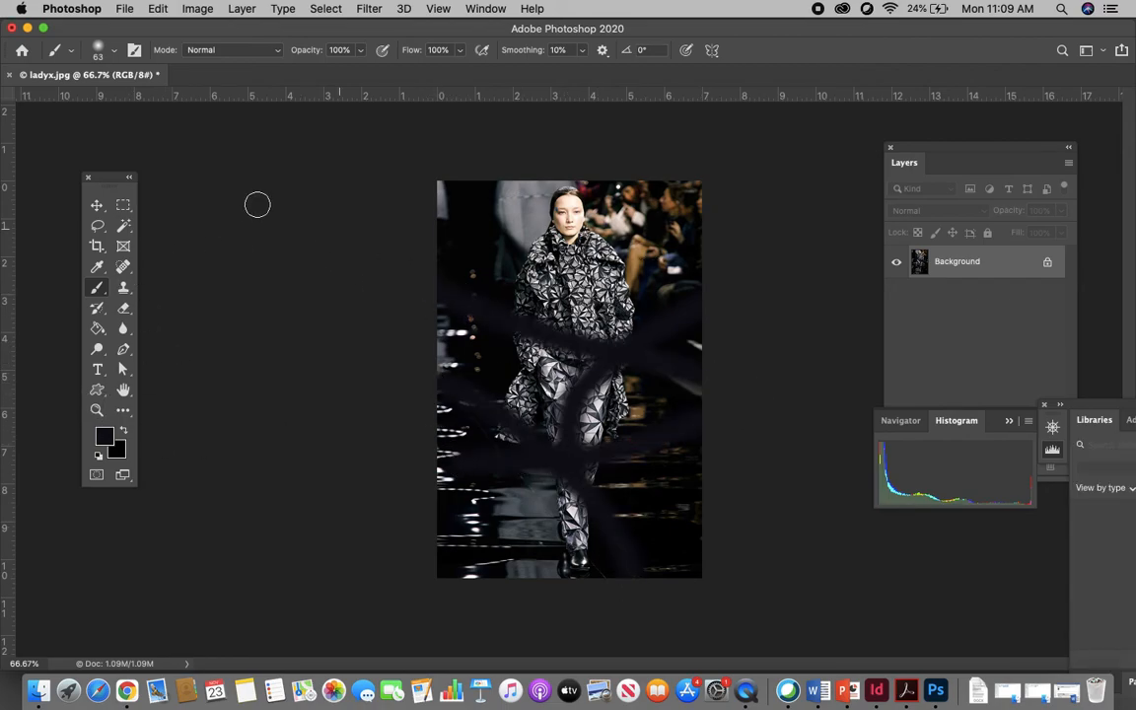
Set the foreground colour to bright blue and paint four crossing diagonal strokes over the model.
{"action": "left_click", "coordinate": [104, 437]}
{"action": "left_click", "coordinate": [405, 355]}
{"action": "left_click", "coordinate": [572, 321]}
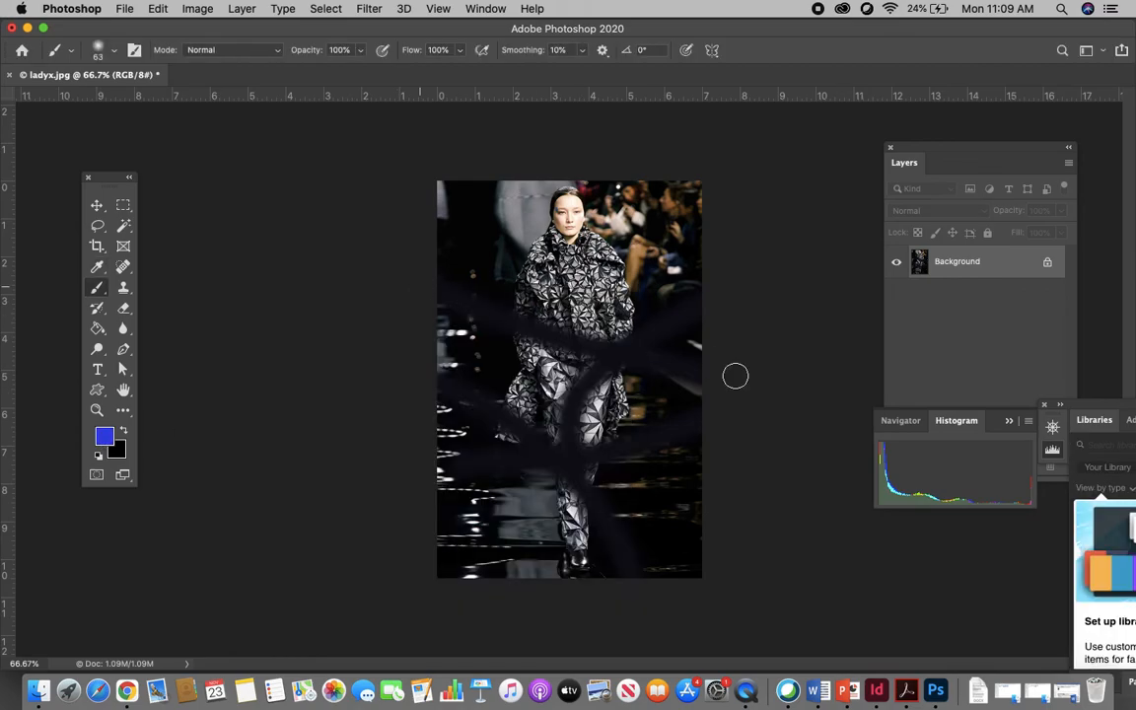
{"action": "left_click_drag", "start_coordinate": [715, 288], "coordinate": [434, 432]}
{"action": "left_click_drag", "start_coordinate": [421, 292], "coordinate": [789, 607]}
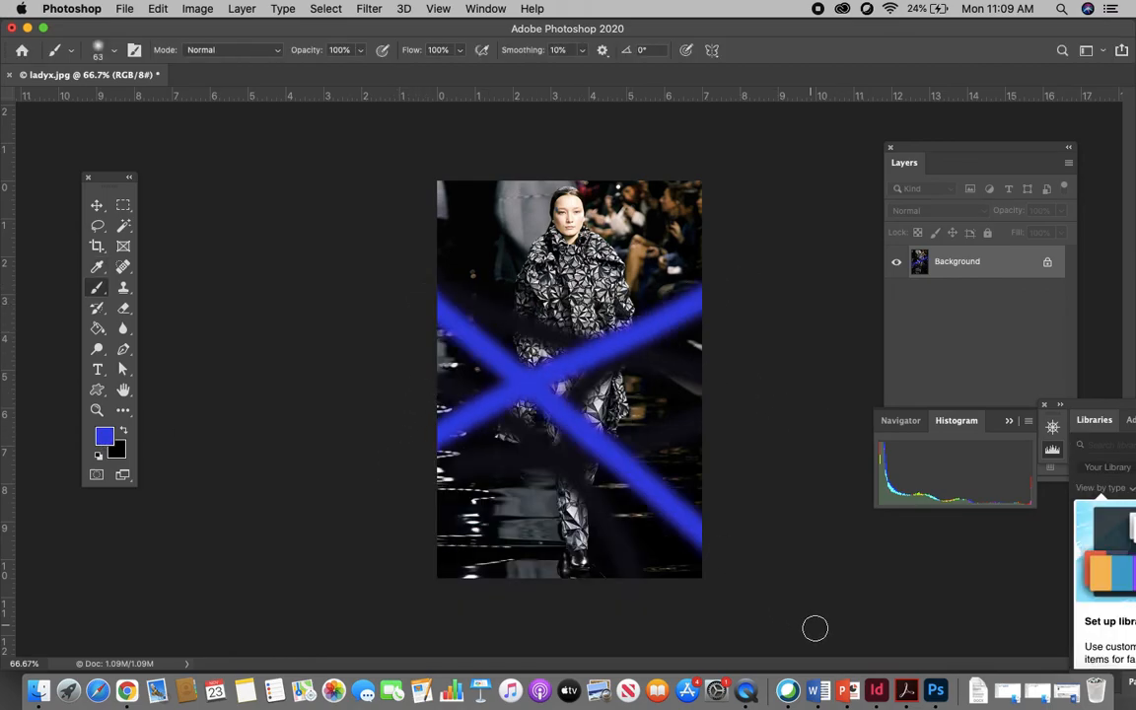
{"action": "left_click_drag", "start_coordinate": [751, 402], "coordinate": [414, 589]}
{"action": "left_click_drag", "start_coordinate": [434, 240], "coordinate": [725, 290]}
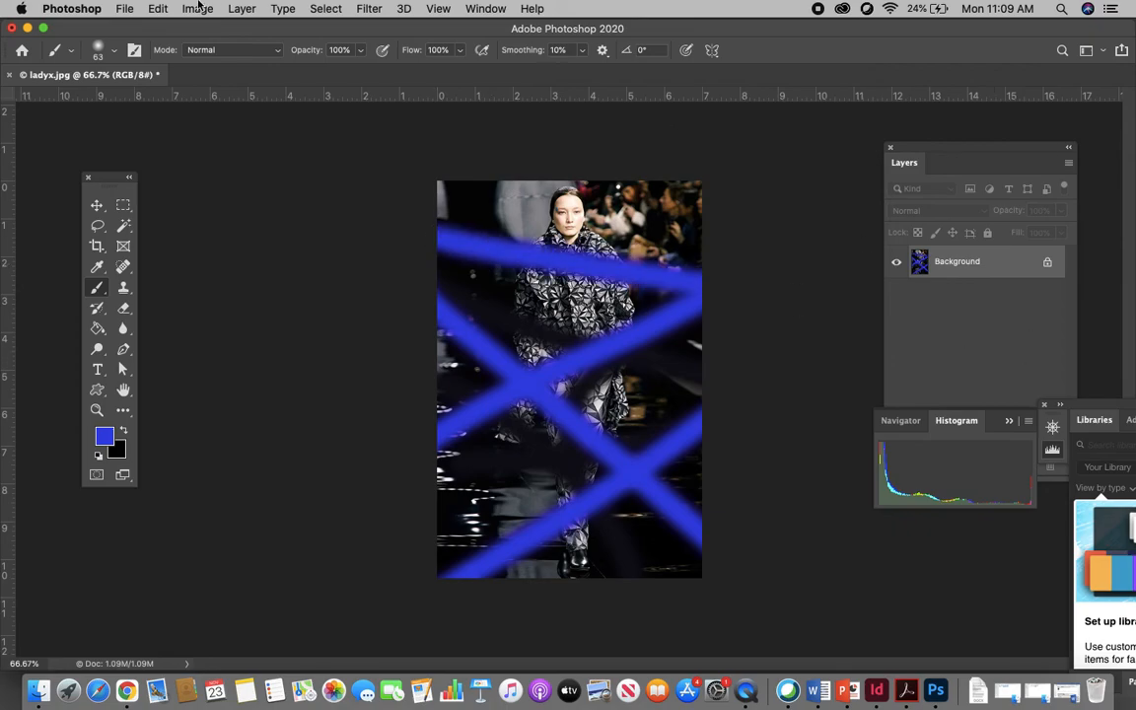
Save and close the painted ladyx.jpg, then minimize Photoshop to return to InDesign.
{"action": "left_click", "coordinate": [128, 10]}
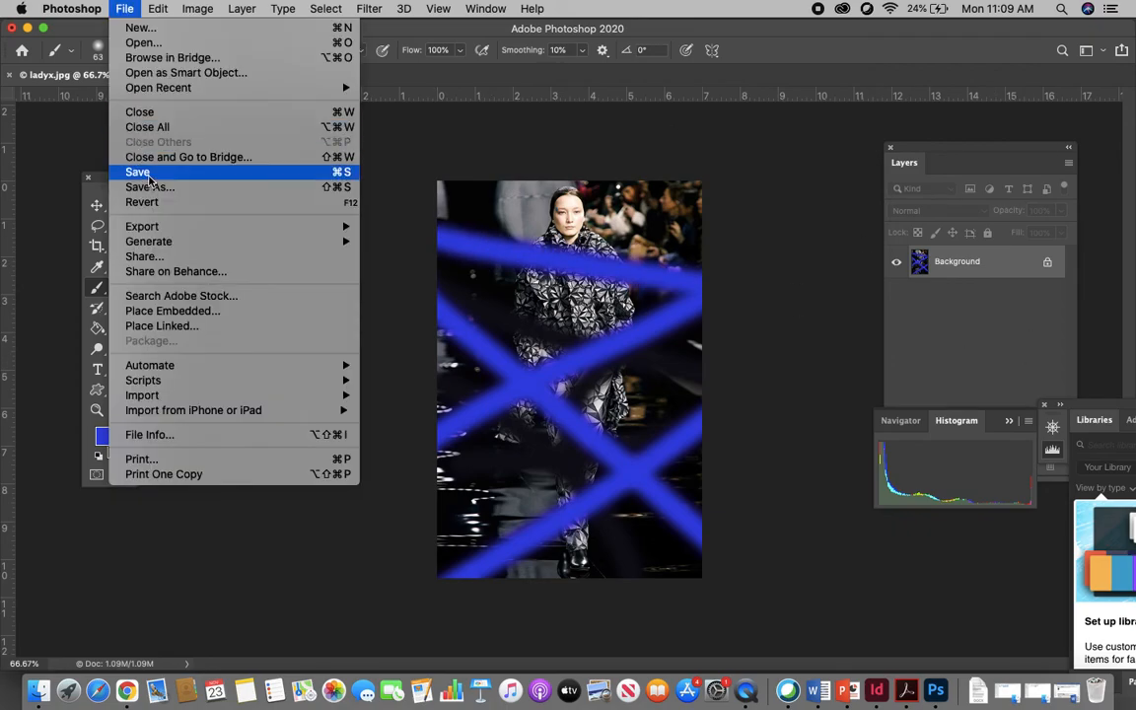
{"action": "left_click", "coordinate": [144, 168]}
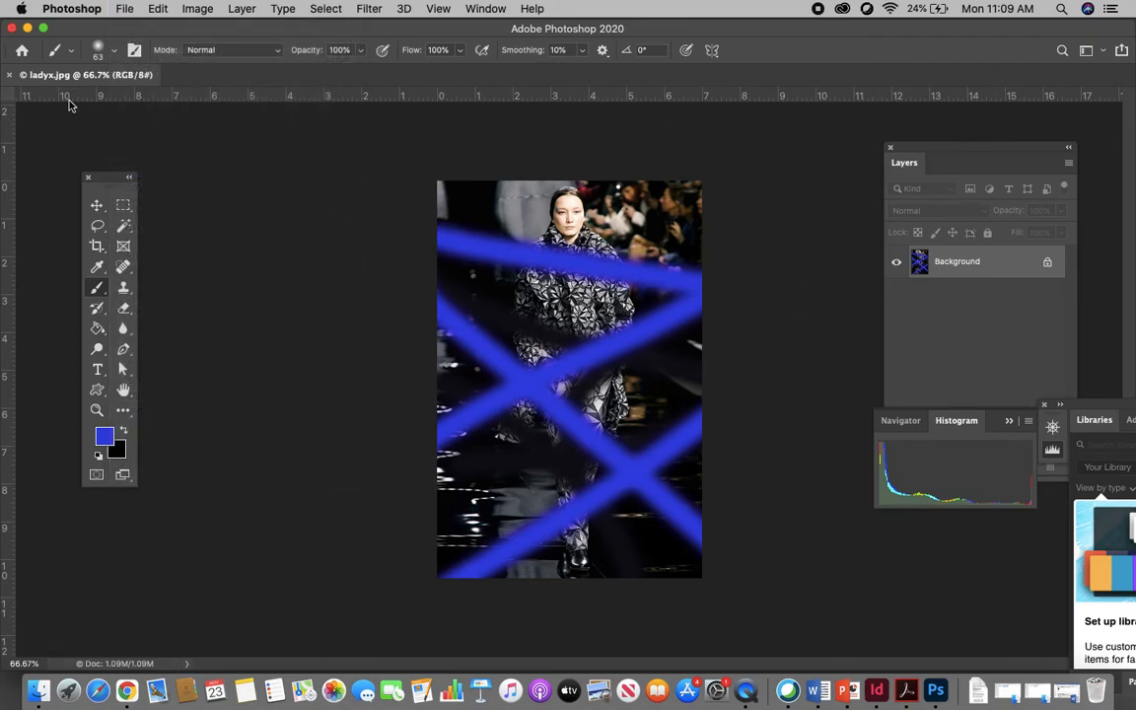
{"action": "left_click", "coordinate": [10, 76]}
{"action": "left_click", "coordinate": [28, 29]}
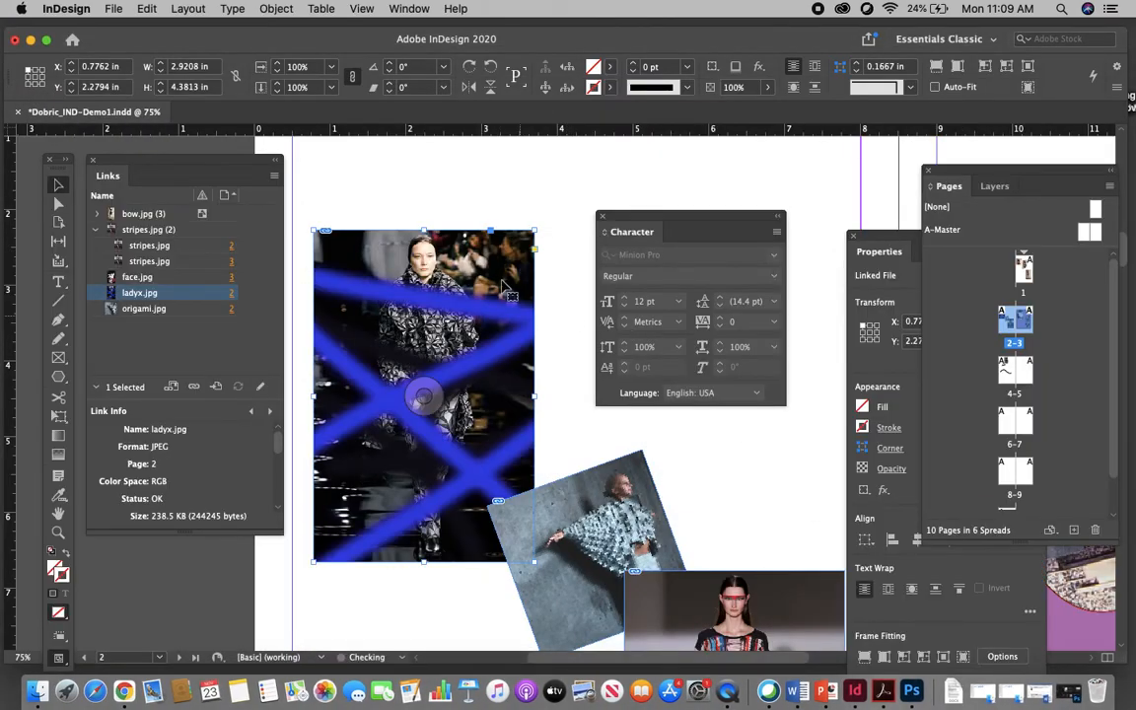
View the updated image on the page 2-3 spread, then minimize InDesign and open the demo pictures folder on the desktop.
{"action": "scroll", "coordinate": [493, 262], "scroll_direction": "down", "scroll_amount": 1}
{"action": "key", "text": "super+minus"}
{"action": "key", "text": "super+minus"}
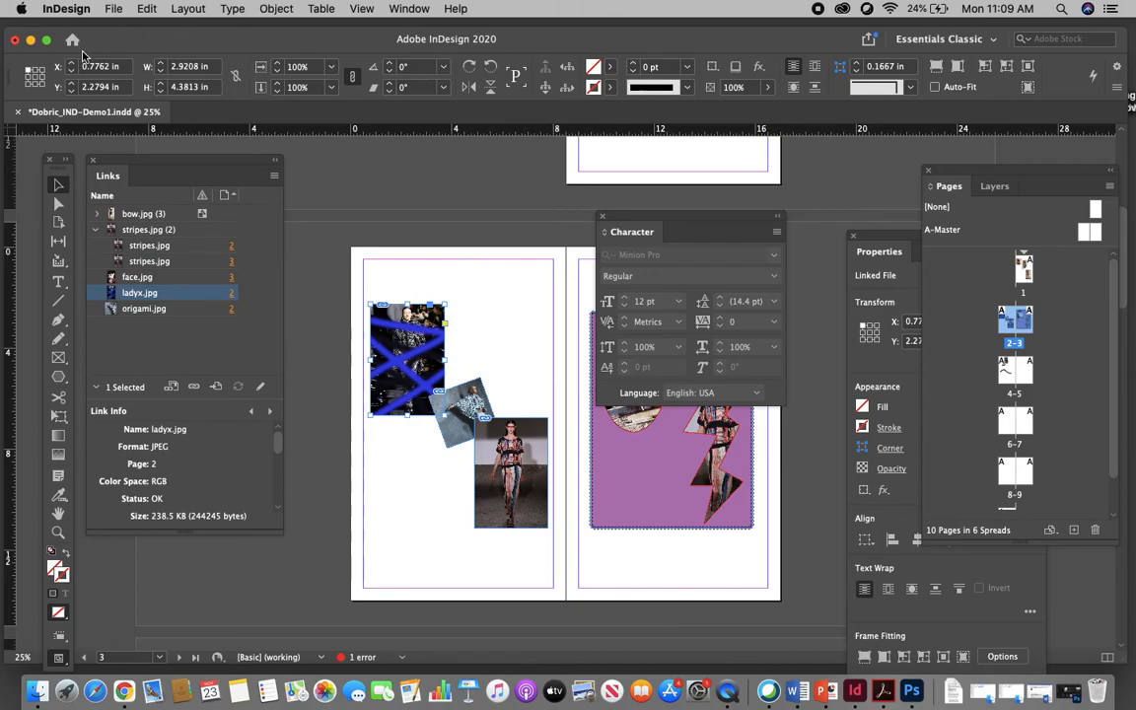
{"action": "left_click", "coordinate": [30, 40]}
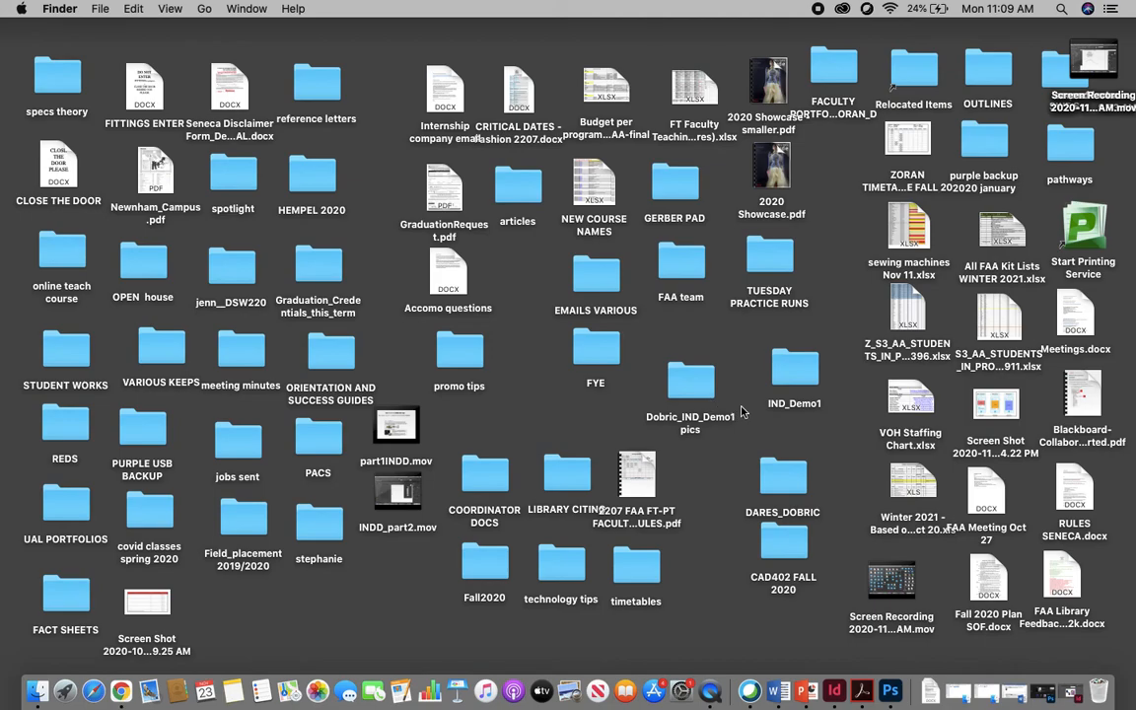
{"action": "double_click", "coordinate": [686, 386]}
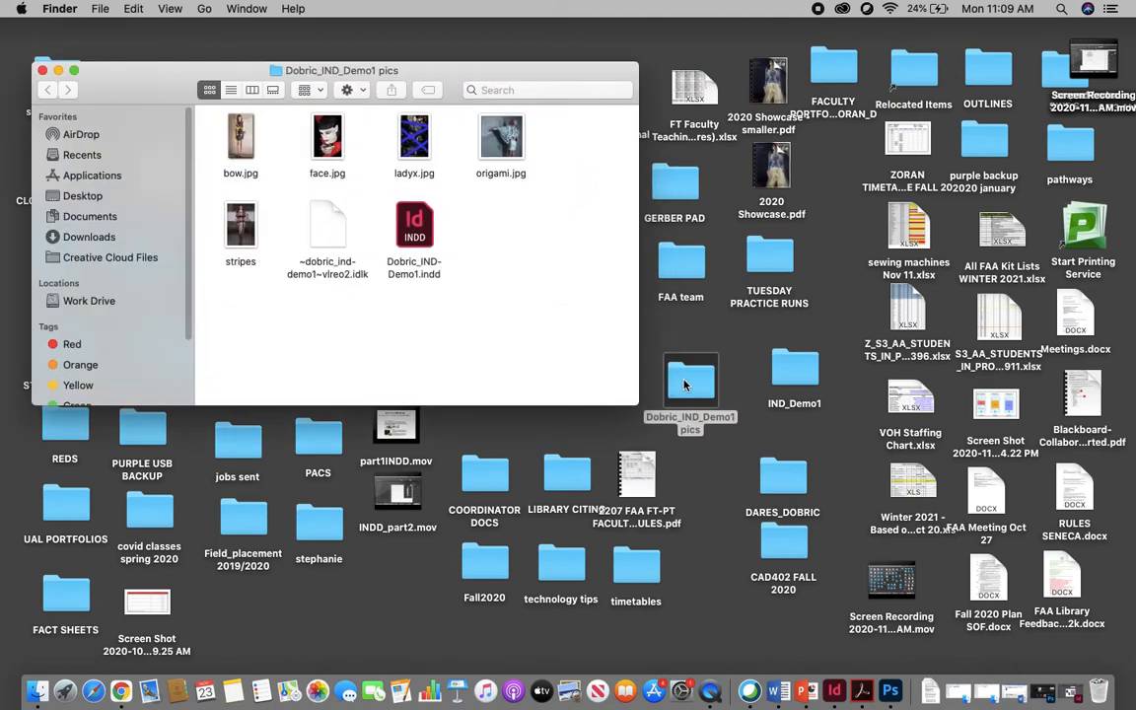
Open PROJECT4_INDESIGN_DEMO1.doc from the IND_Demo1 folder, review its type-on-path instructions and submission requirements, and return to the desktop.
{"action": "double_click", "coordinate": [795, 370]}
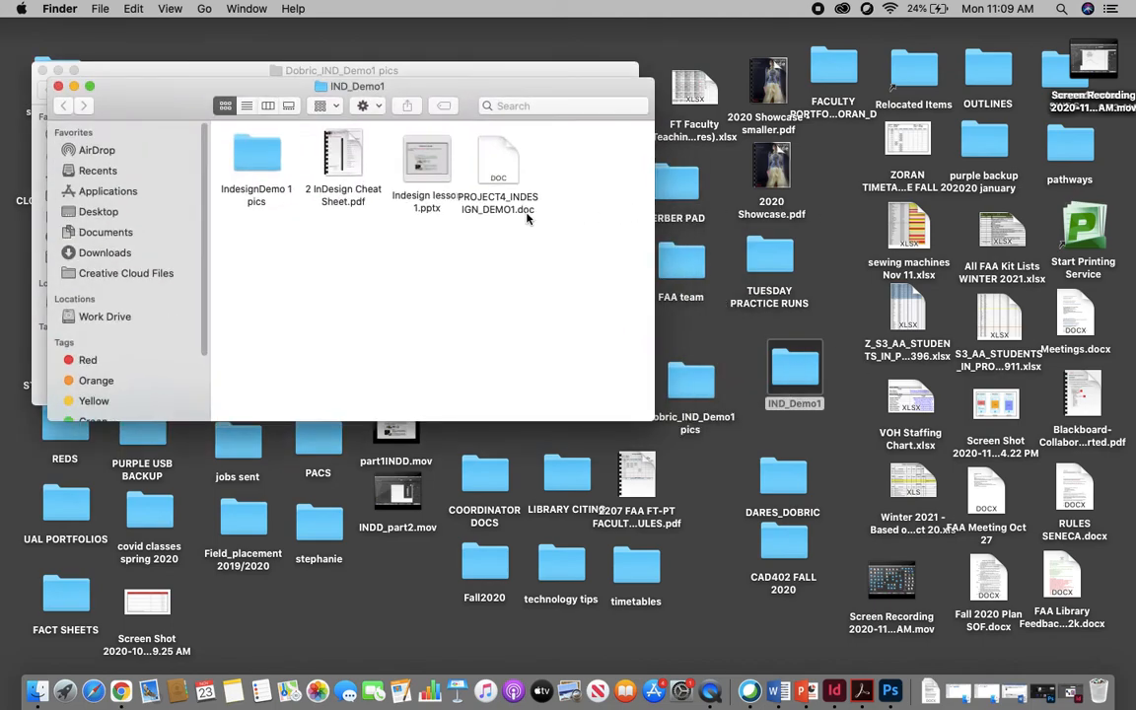
{"action": "double_click", "coordinate": [500, 163]}
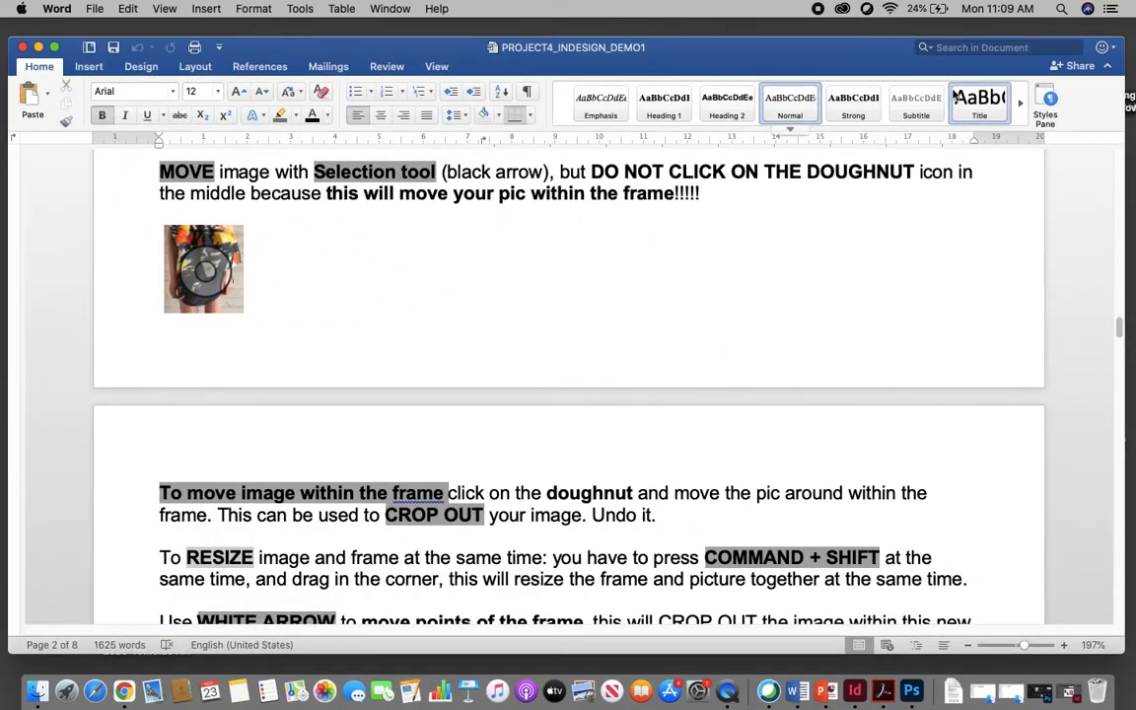
{"action": "left_click_drag", "start_coordinate": [1120, 326], "coordinate": [1132, 580]}
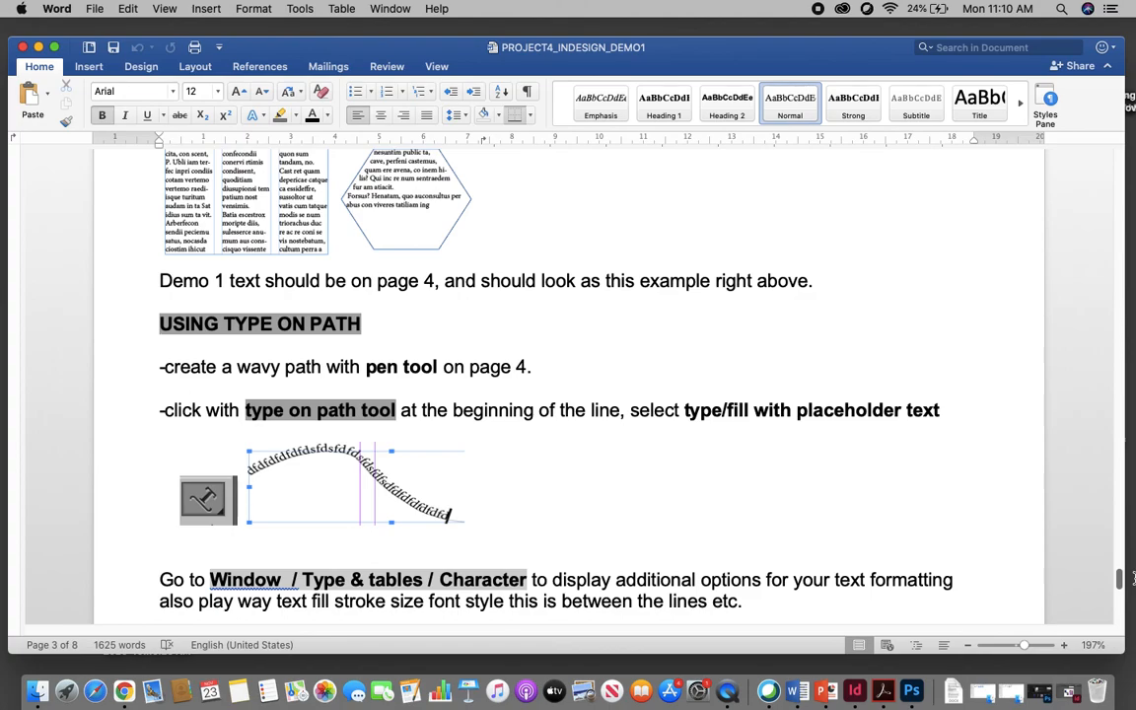
{"action": "left_click_drag", "start_coordinate": [1132, 580], "coordinate": [1085, 156]}
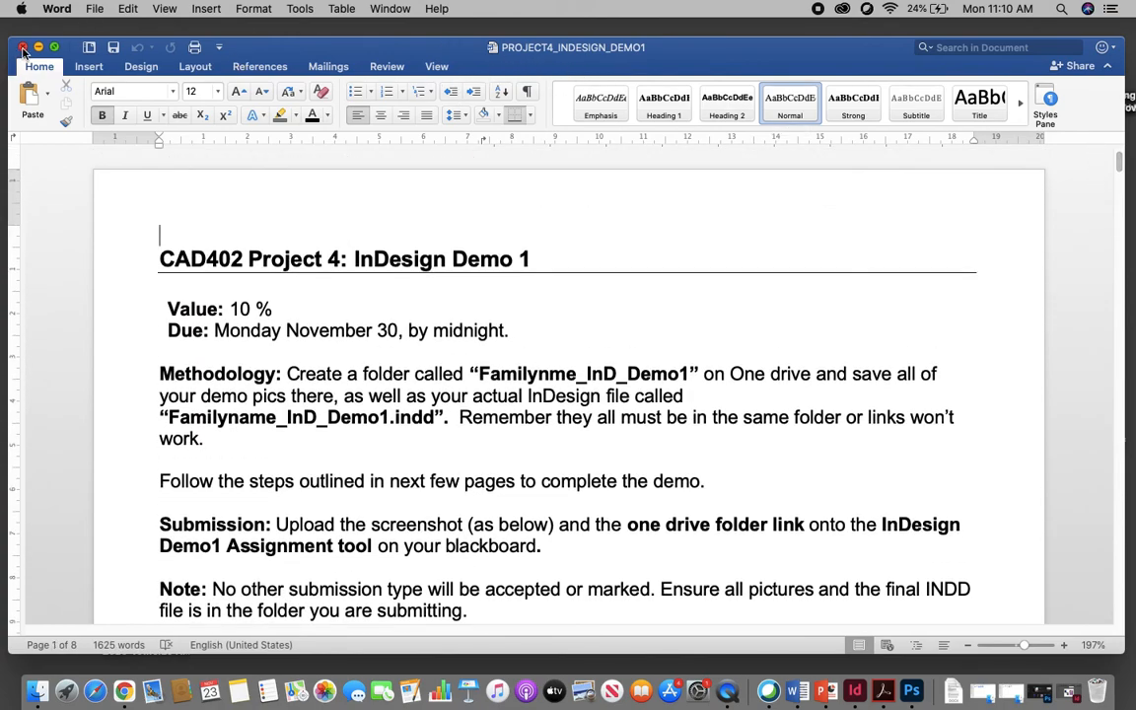
{"action": "key", "text": "super+h"}
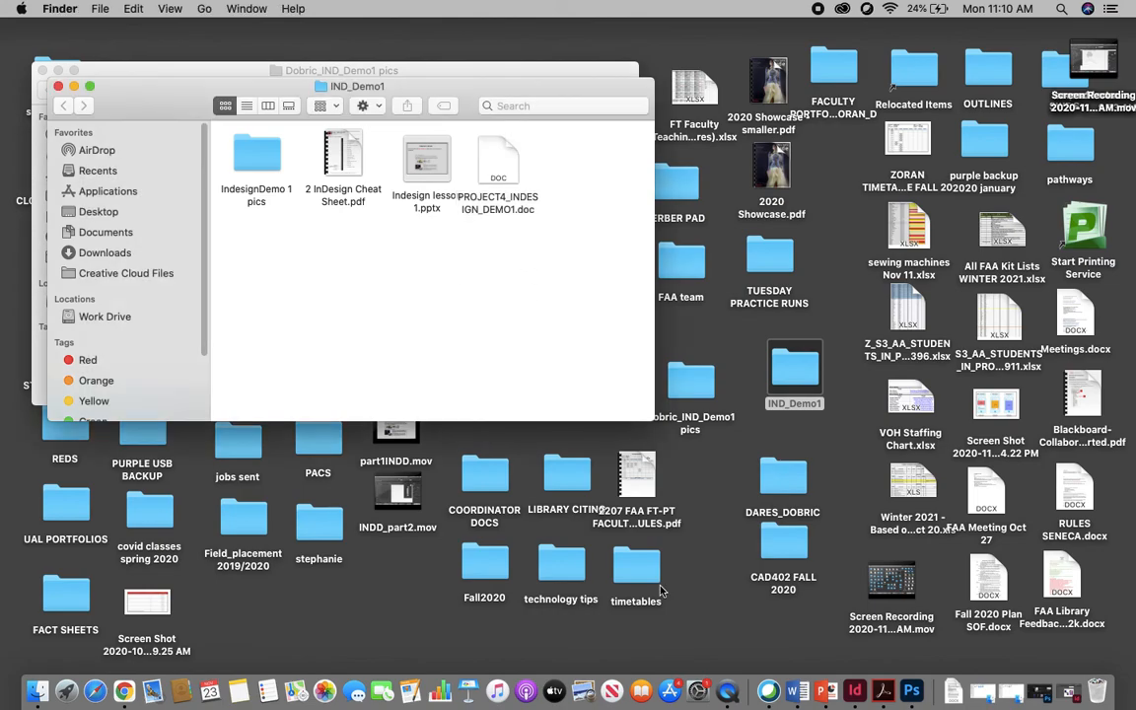
{"action": "left_click", "coordinate": [727, 691]}
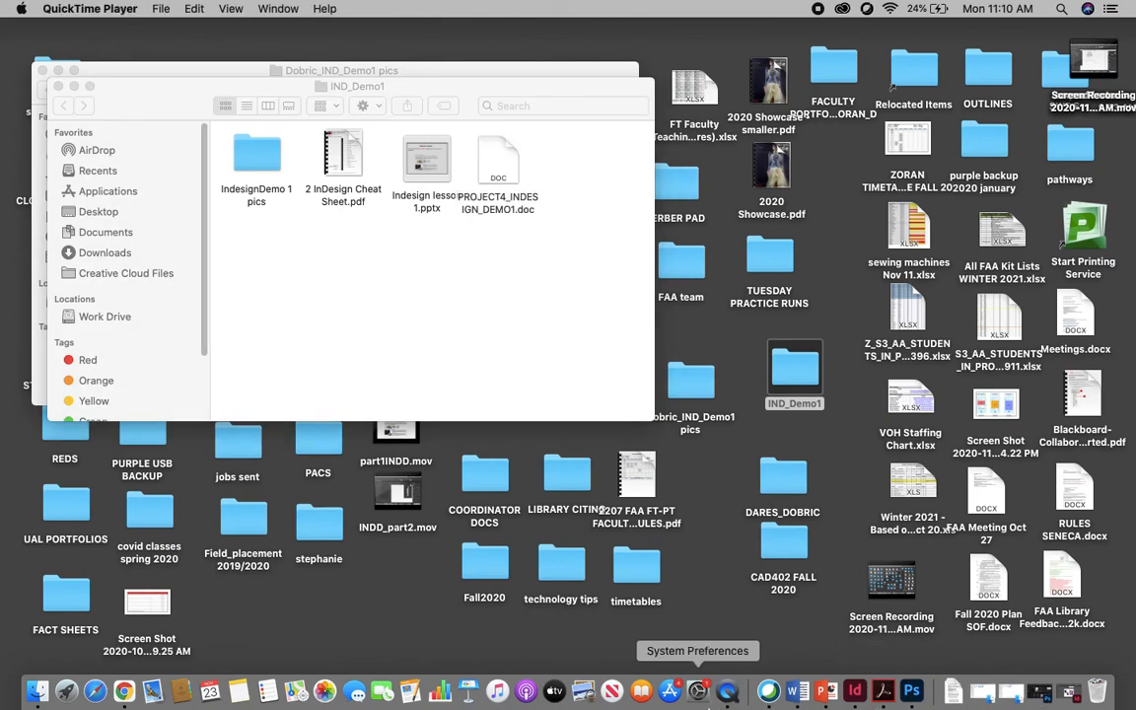